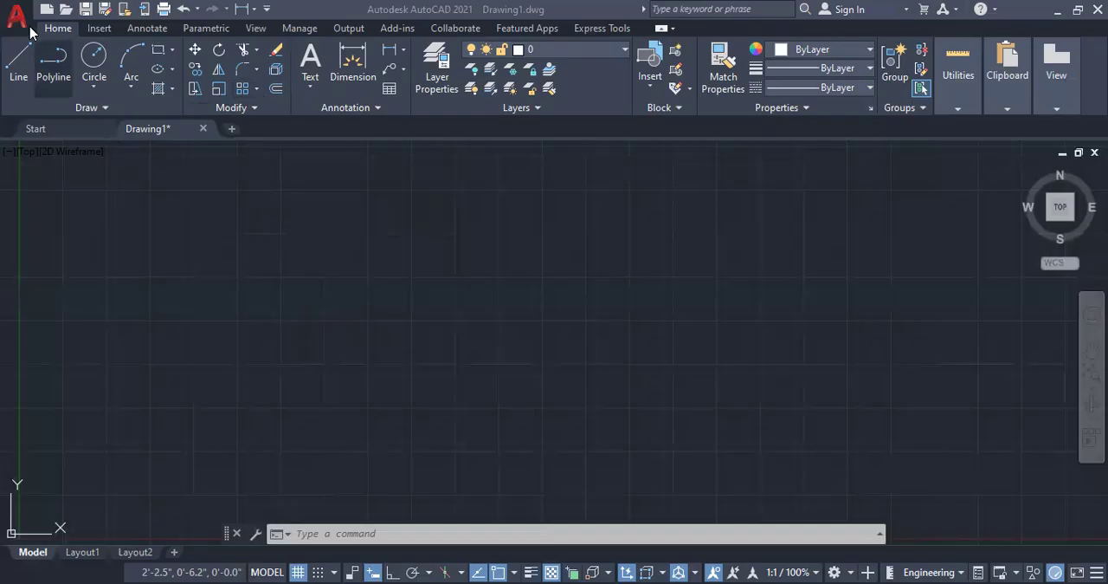
Step: Choose the 3D View 1 image from the Desktop to attach as a reference
left_click(99, 29)
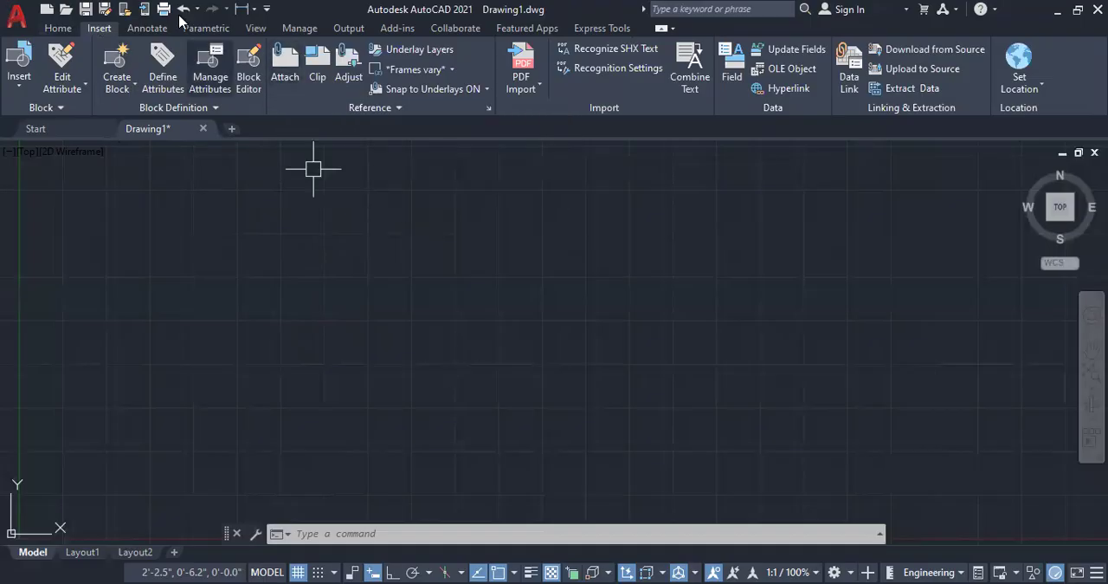
left_click(287, 71)
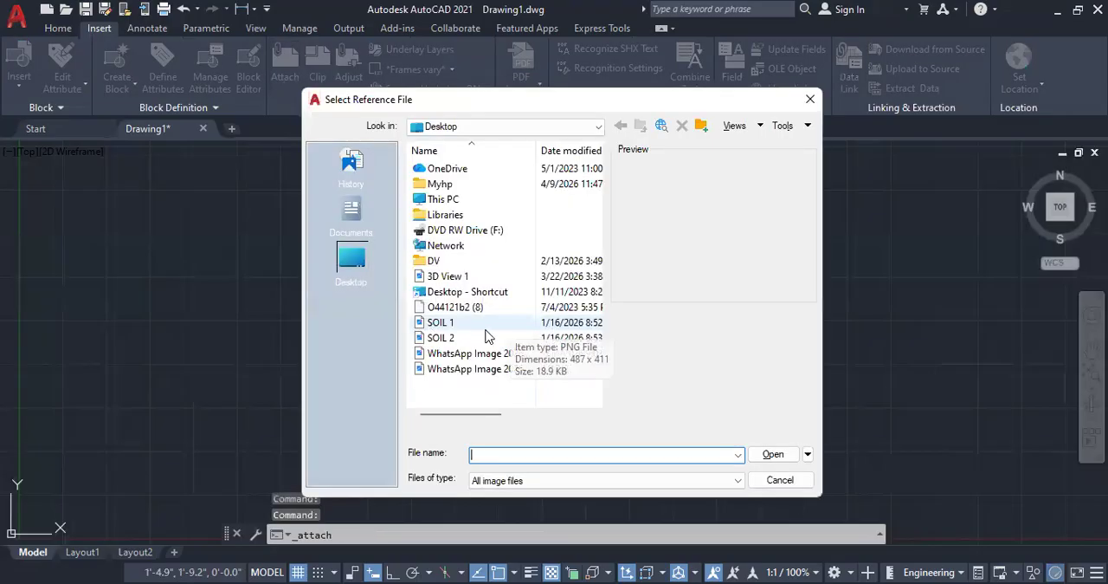
left_click(481, 323)
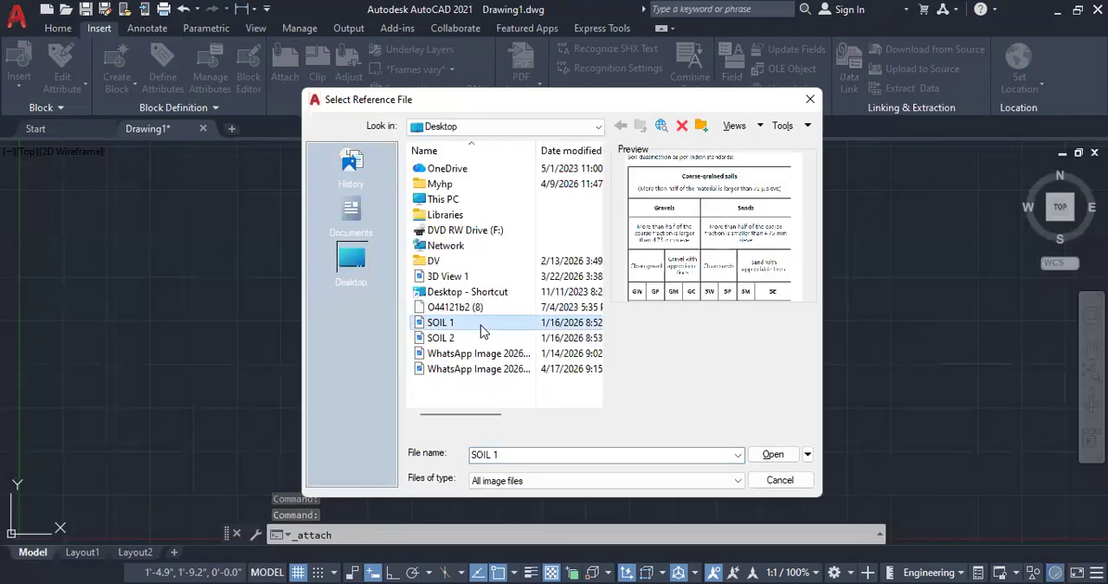
left_click(475, 354)
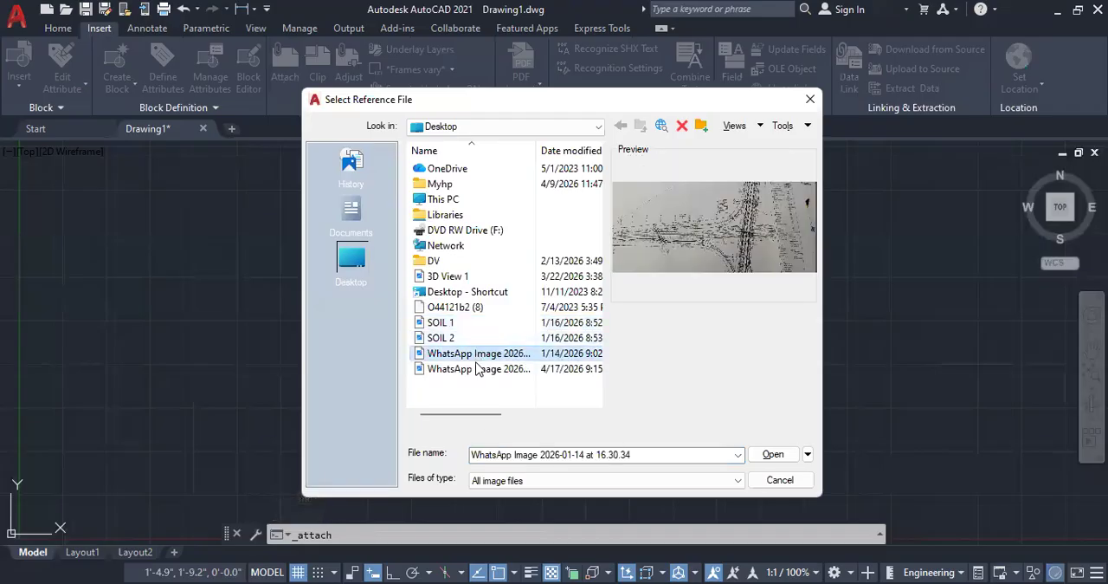
left_click(479, 370)
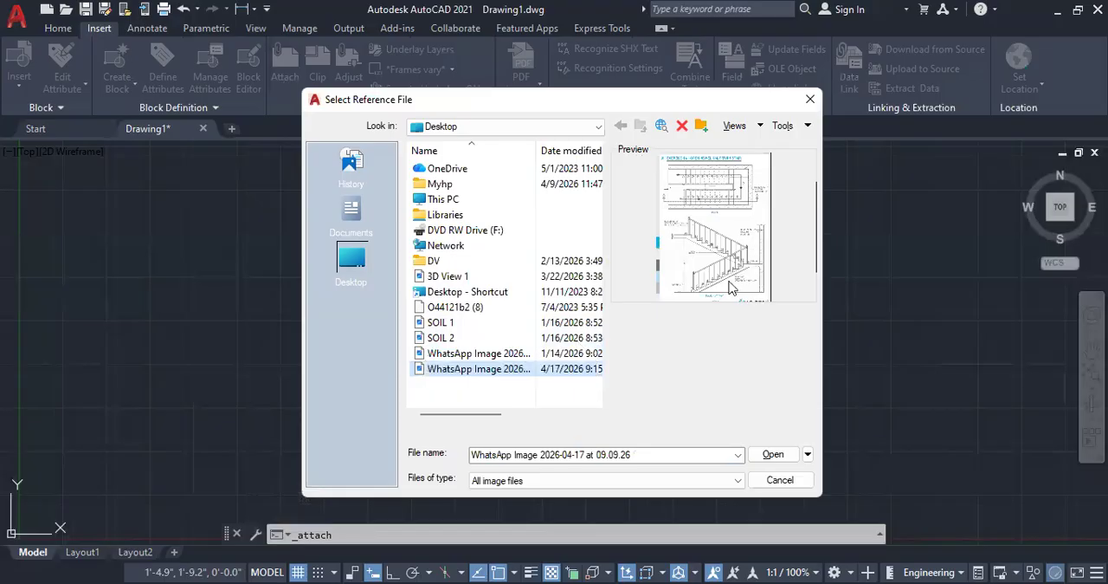
left_click(466, 275)
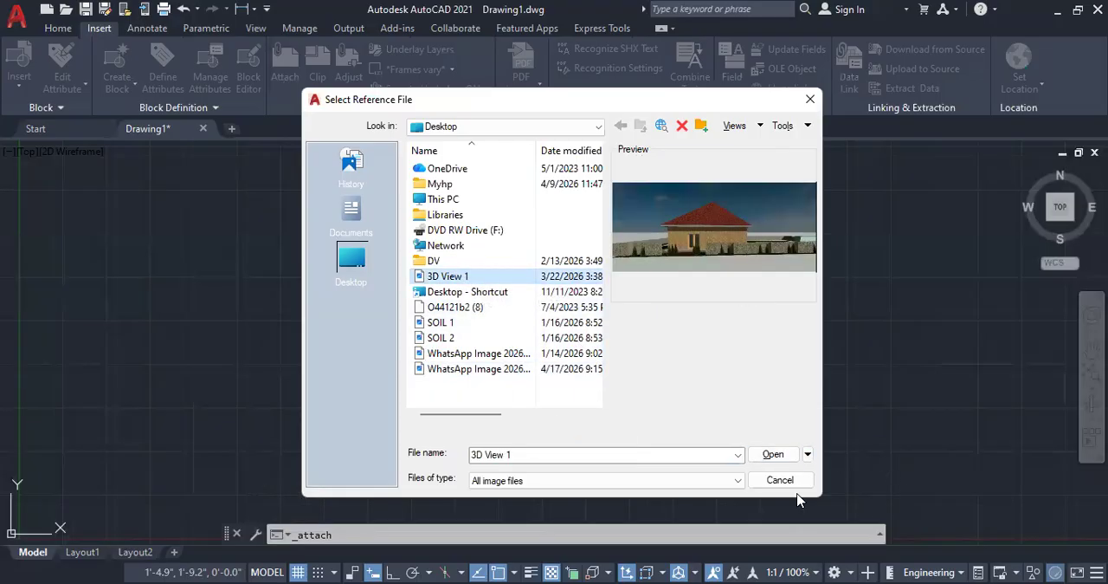
left_click(790, 459)
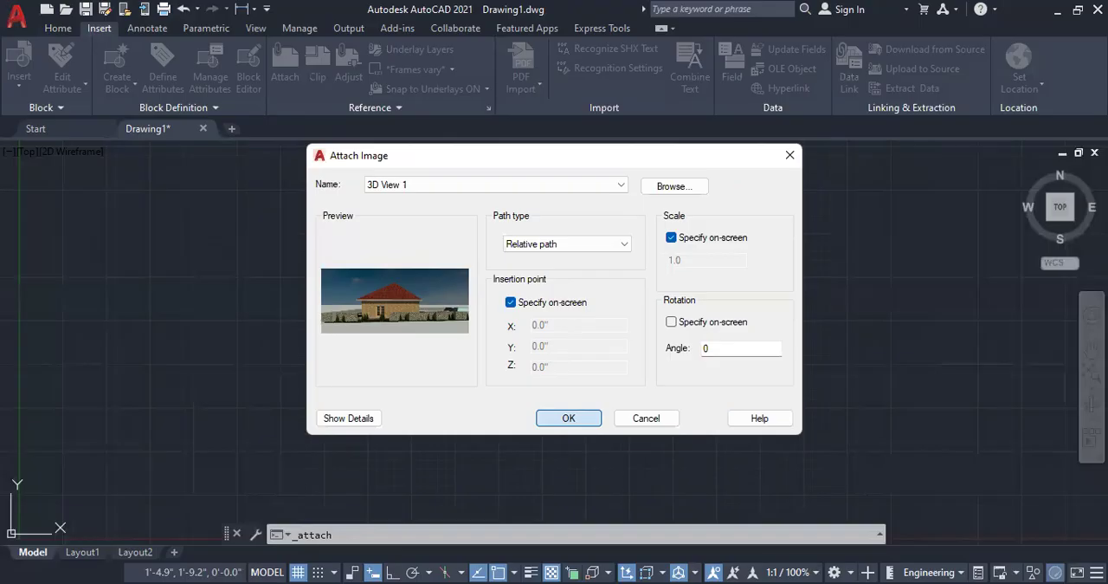
Step: Place the 3D View 1 image in the empty drawing area with a scale factor of 5
left_click(568, 418)
left_click(414, 363)
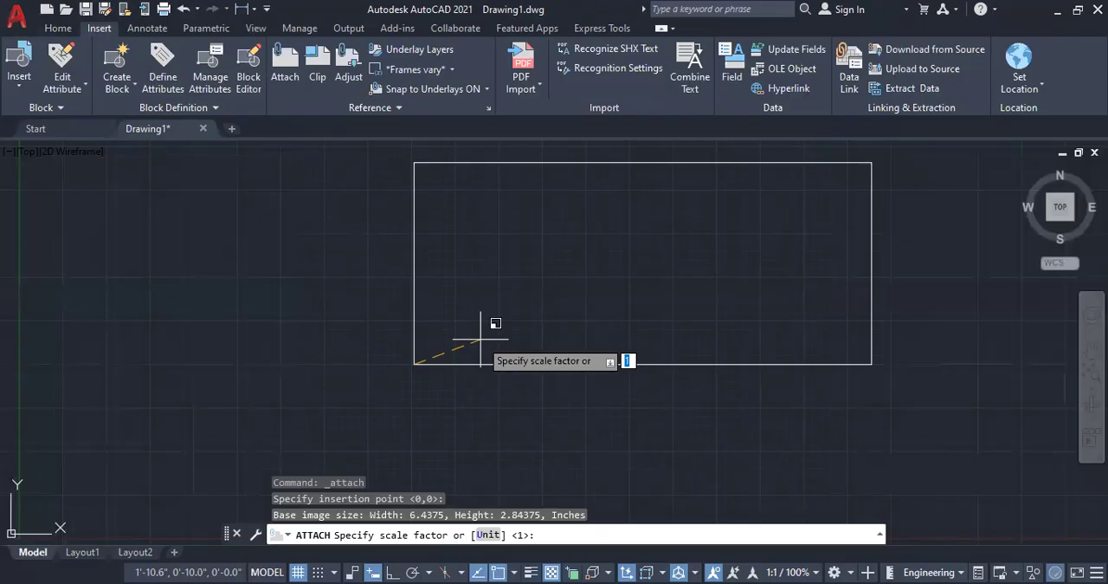
type("5")
key("Return")
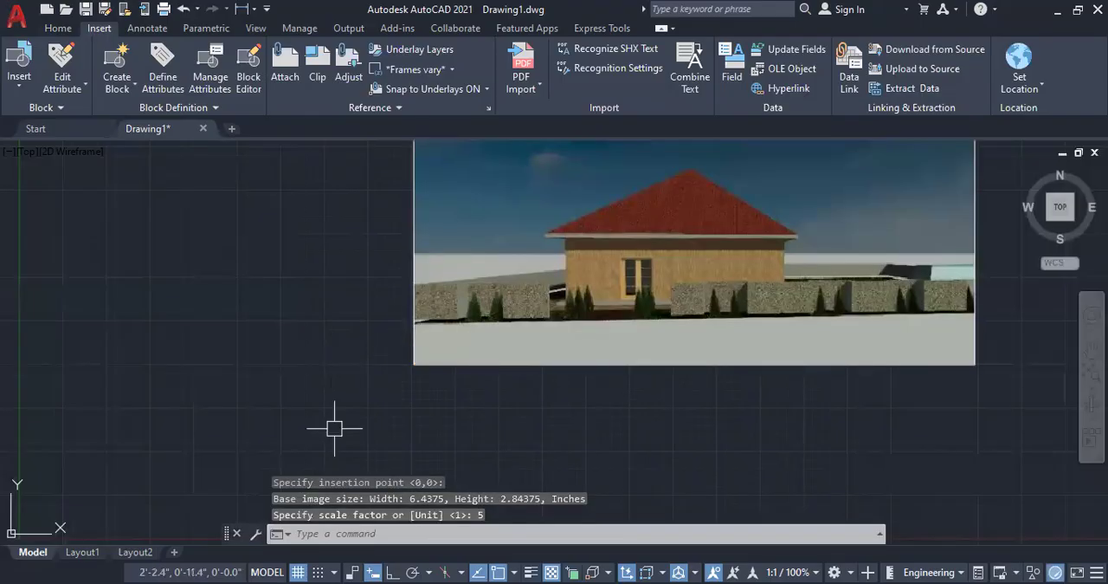
Step: Erase the attached house image from the drawing
scroll(334, 425, "down", 2)
scroll(387, 339, "up", 2)
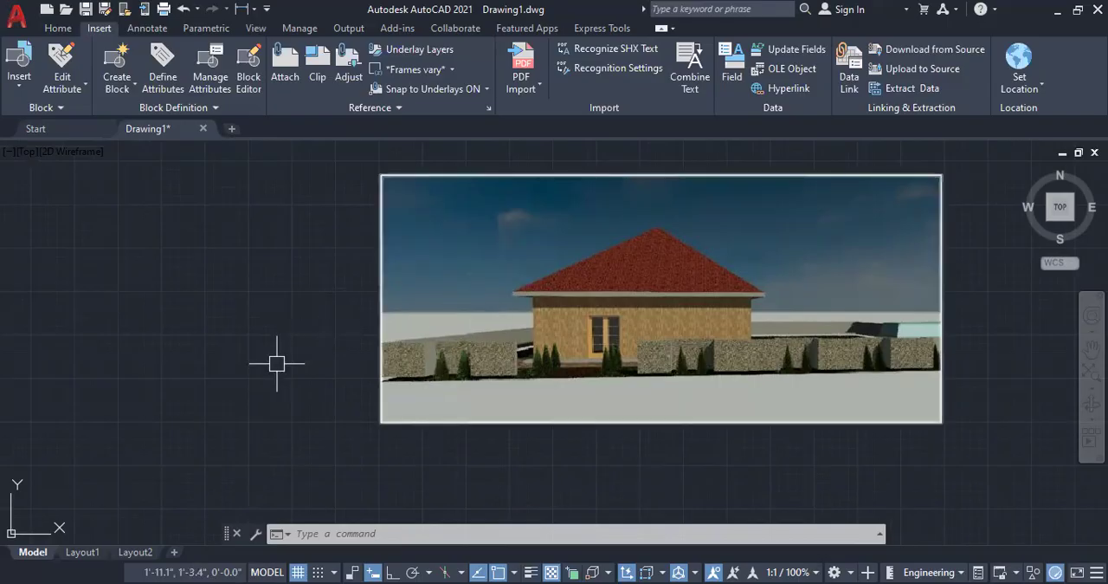
scroll(182, 296, "down", 2)
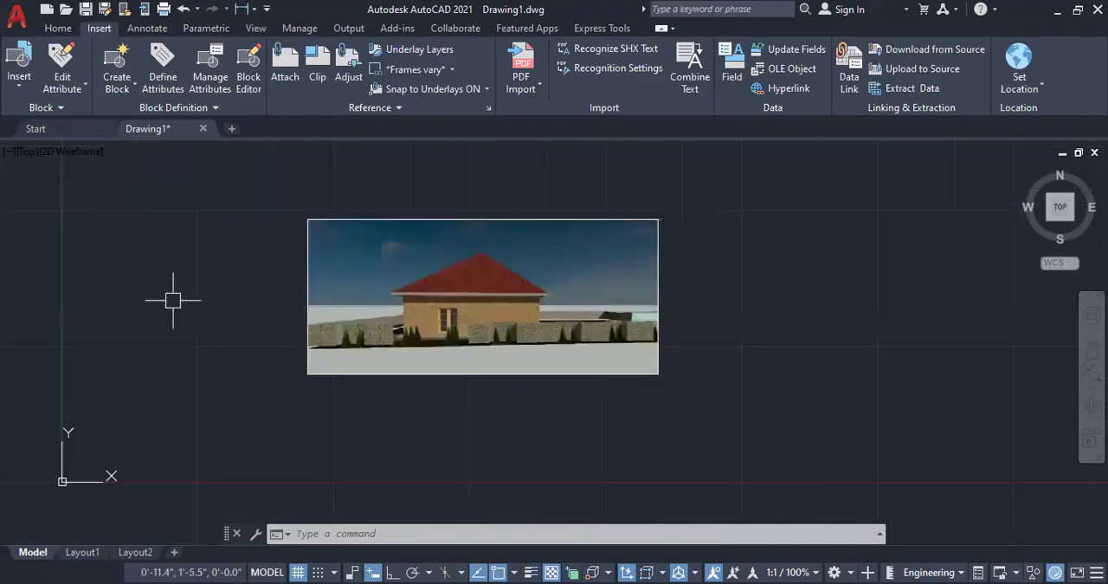
left_click(309, 307)
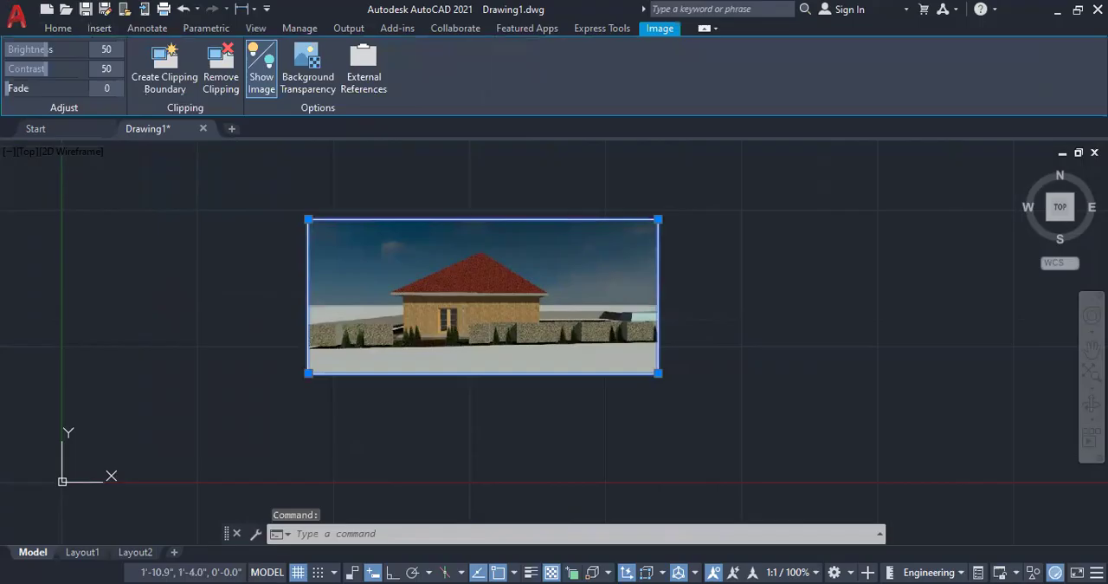
key("Delete")
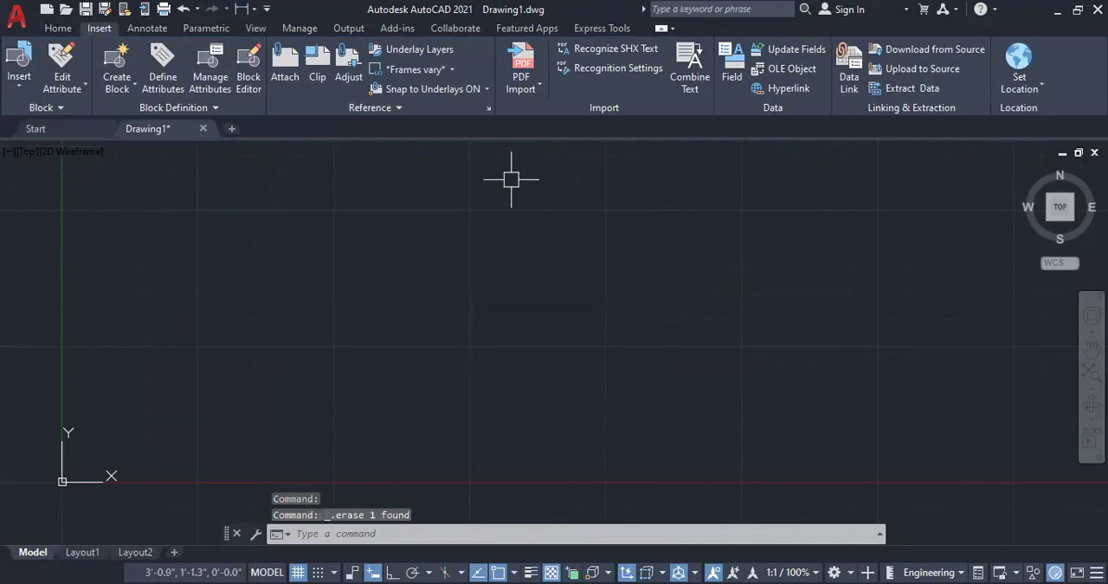
Step: Import the PDF Option - 1 Full Clover Leaf at Chonp-Model from E:\CAD\Civil3d with the default import settings
left_click(520, 90)
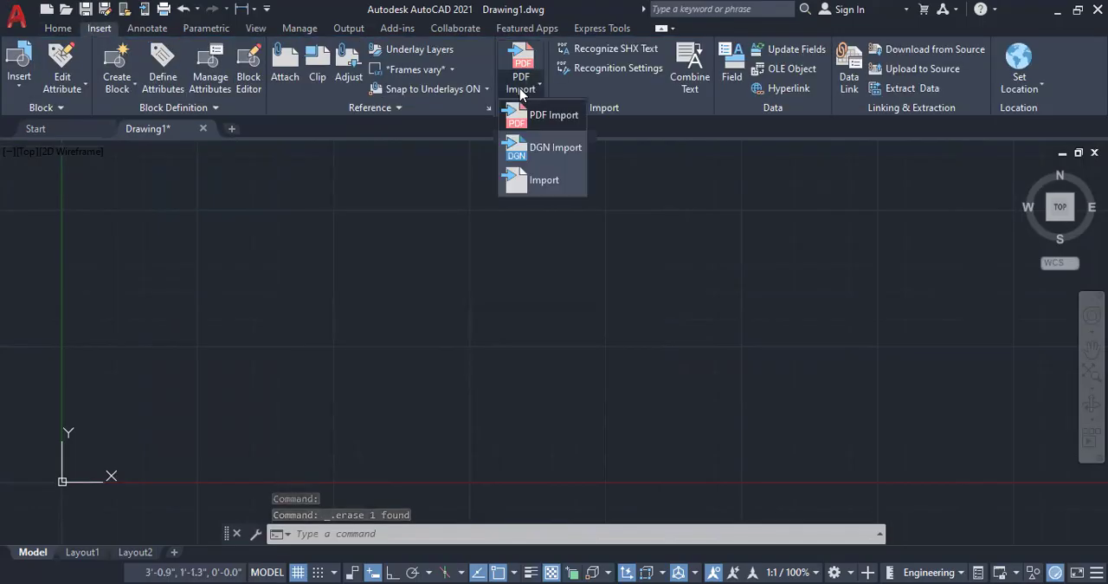
left_click(541, 120)
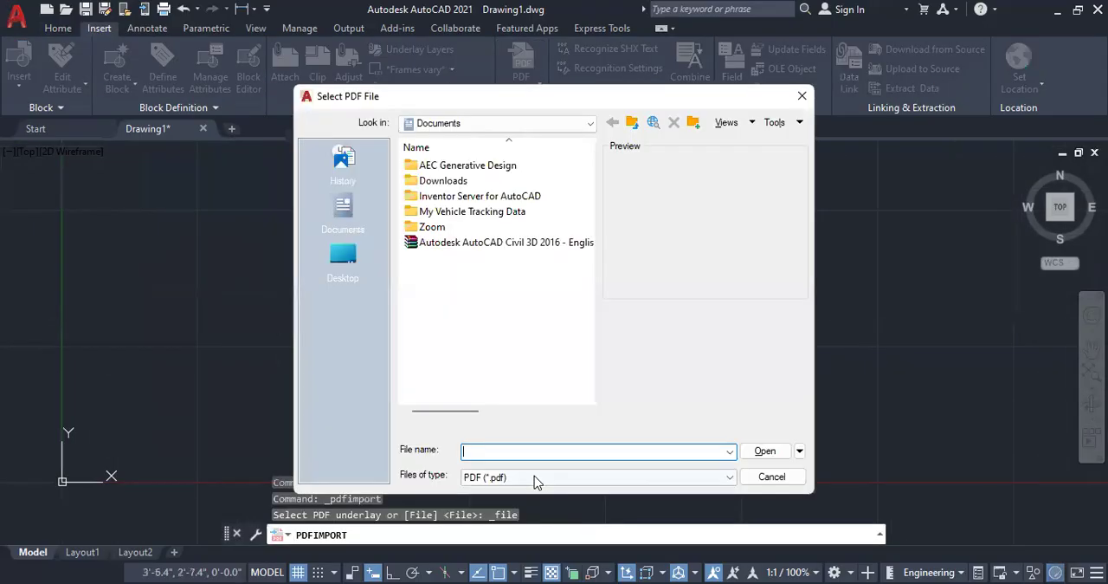
left_click(340, 255)
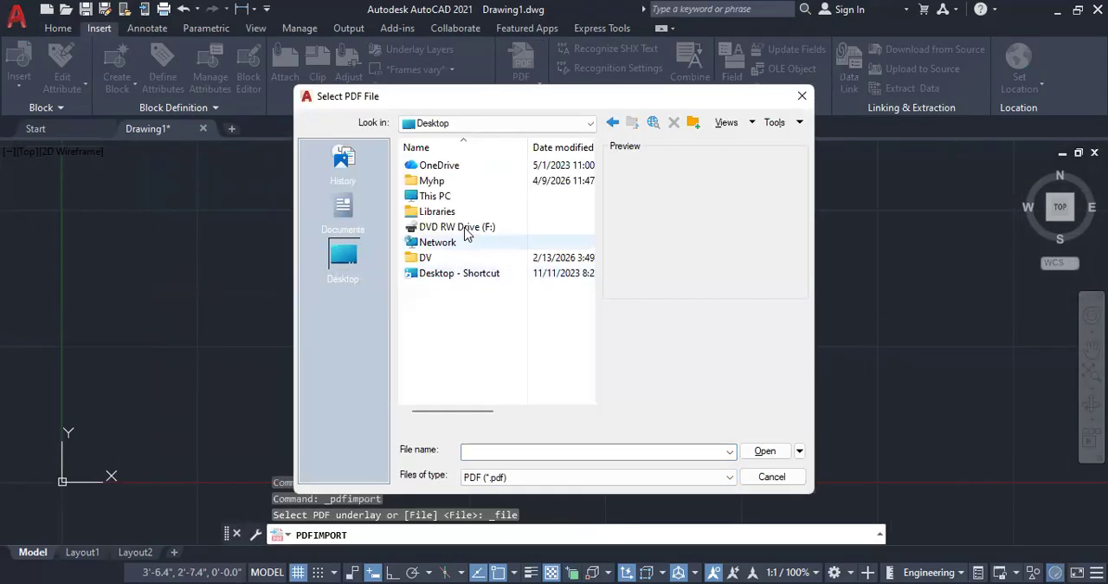
double_click(435, 196)
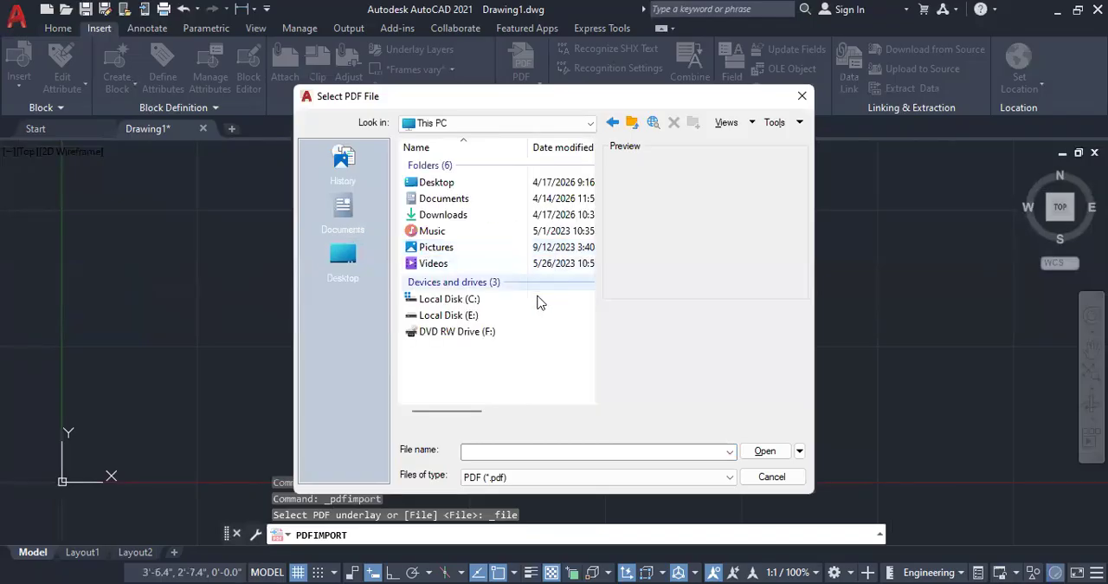
double_click(497, 316)
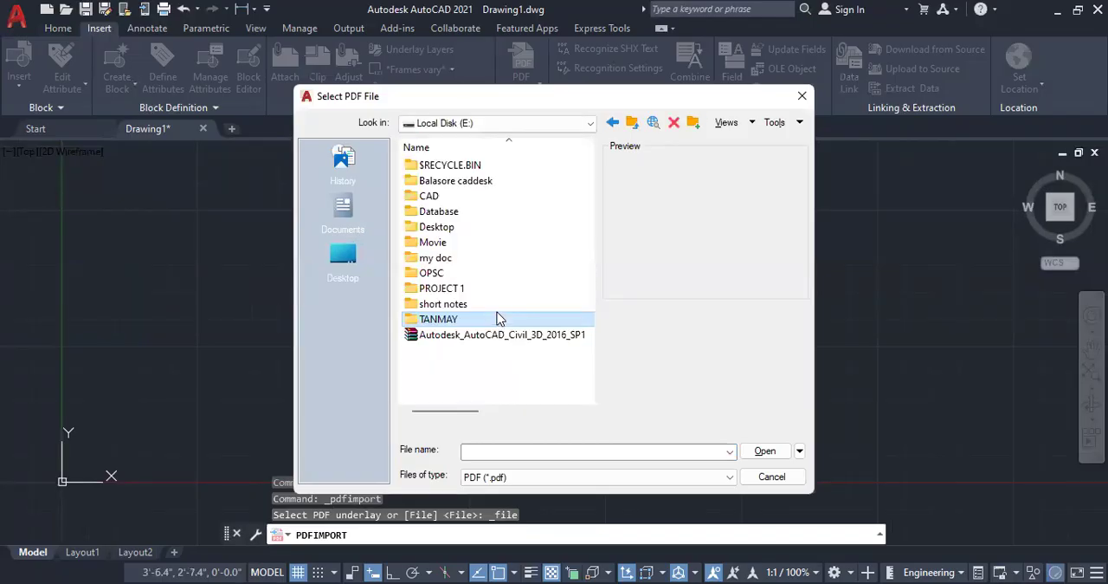
double_click(433, 196)
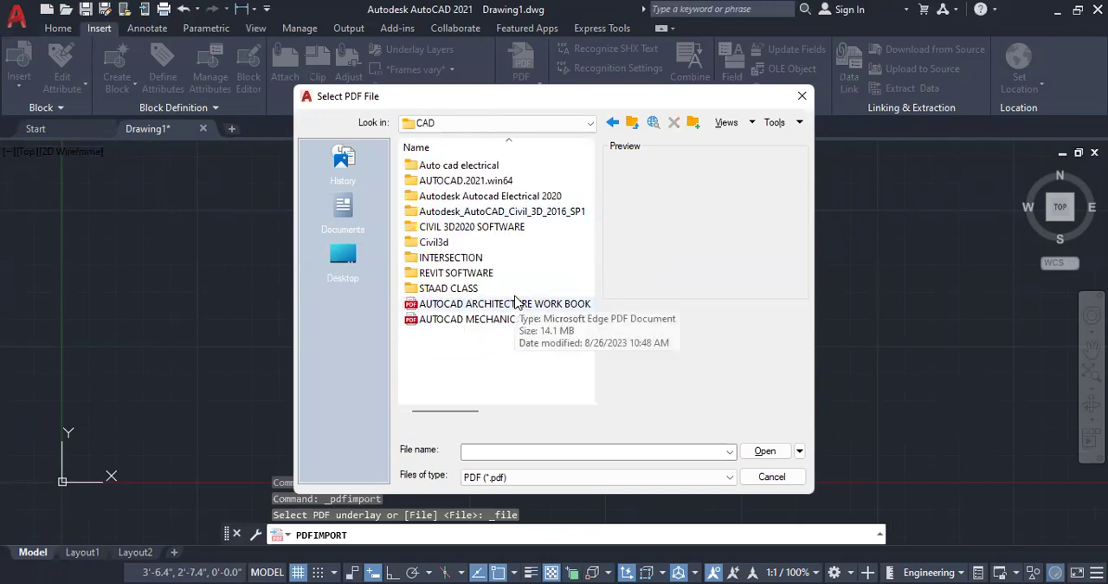
double_click(462, 242)
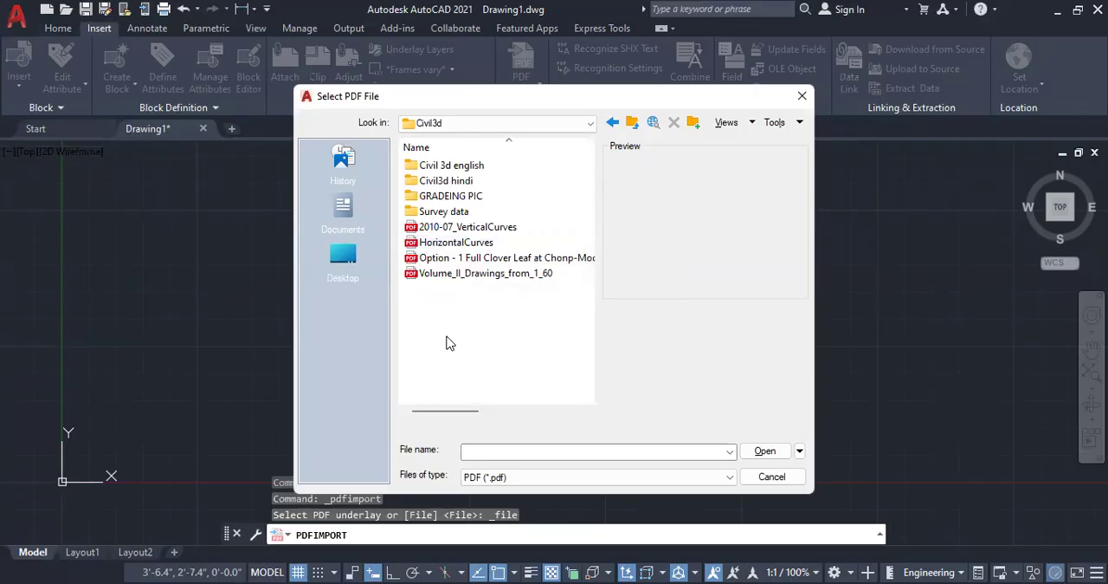
left_click(520, 260)
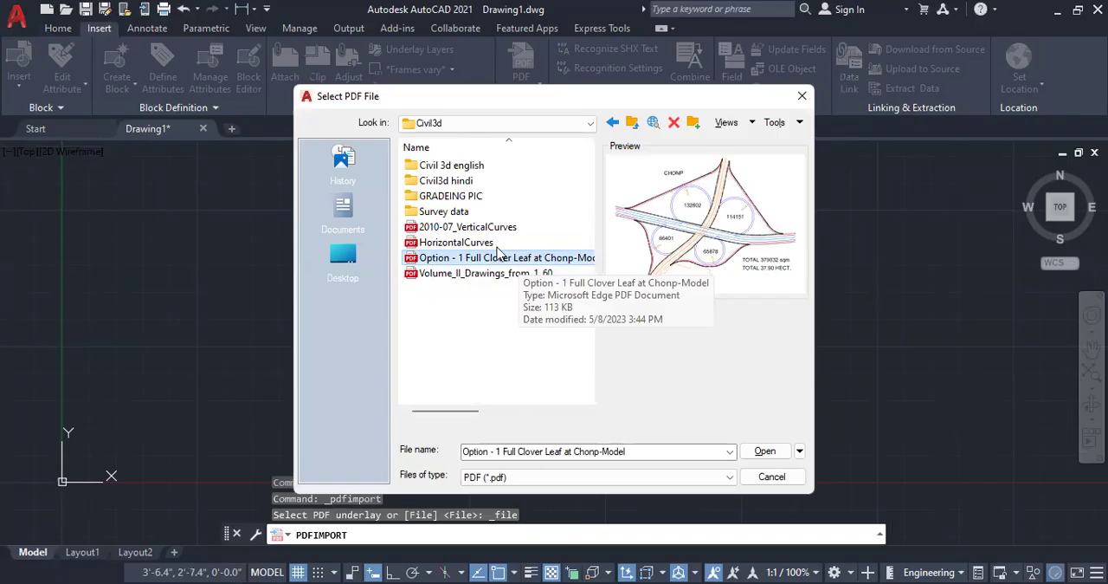
left_click(768, 455)
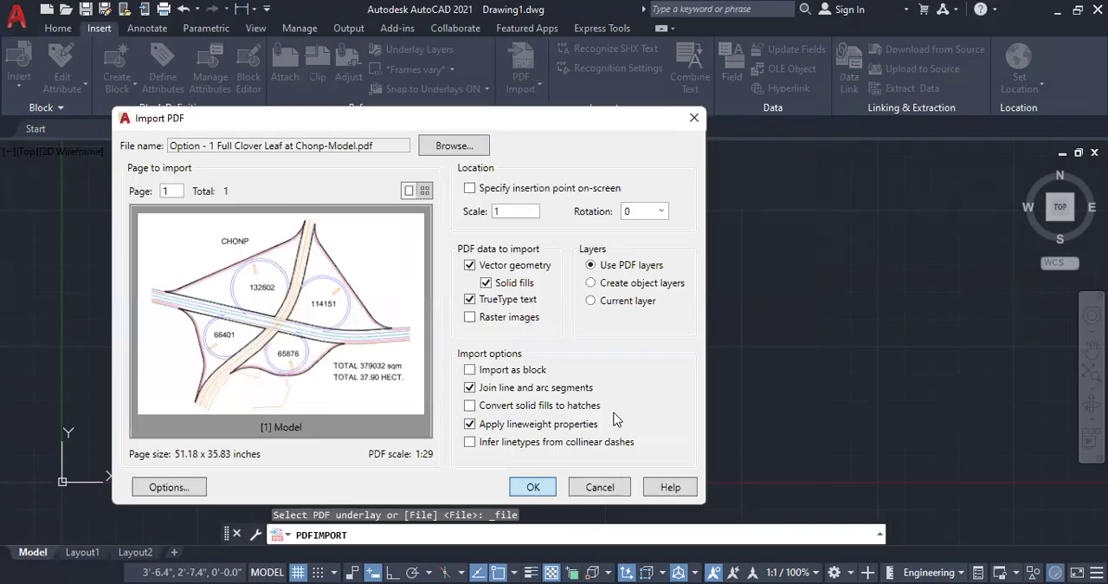
left_click(534, 487)
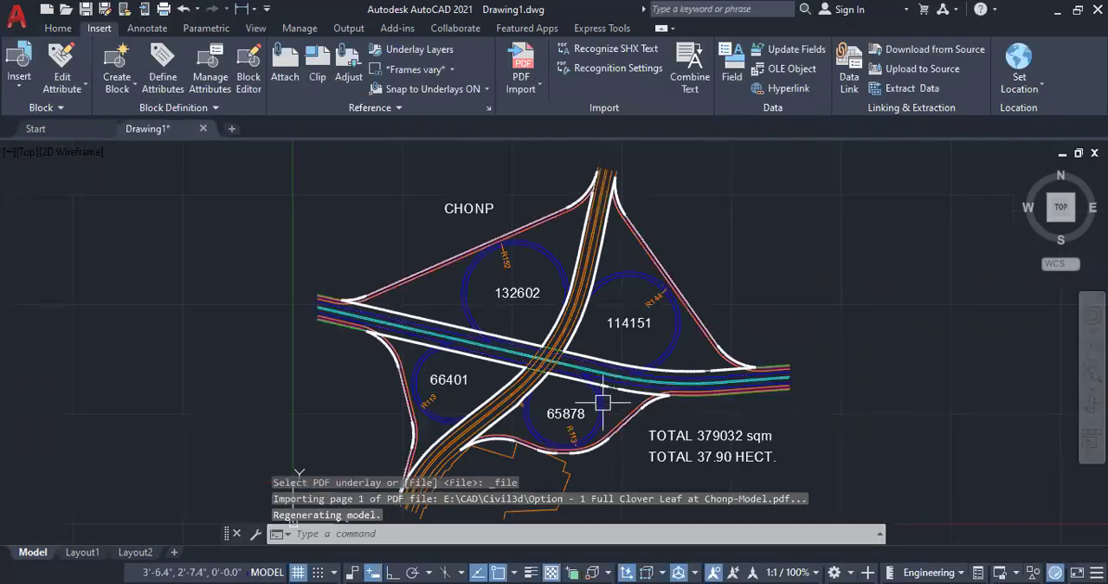
Step: Erase all of the imported clover-leaf interchange geometry and text with a crossing selection
scroll(310, 256, "down", 2)
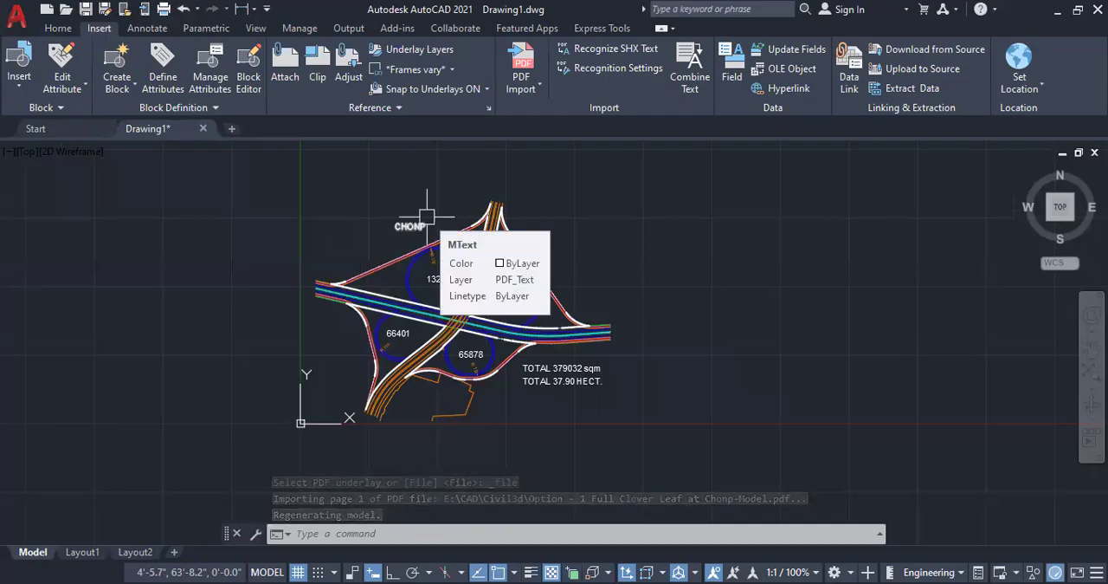
scroll(427, 217, "up", 2)
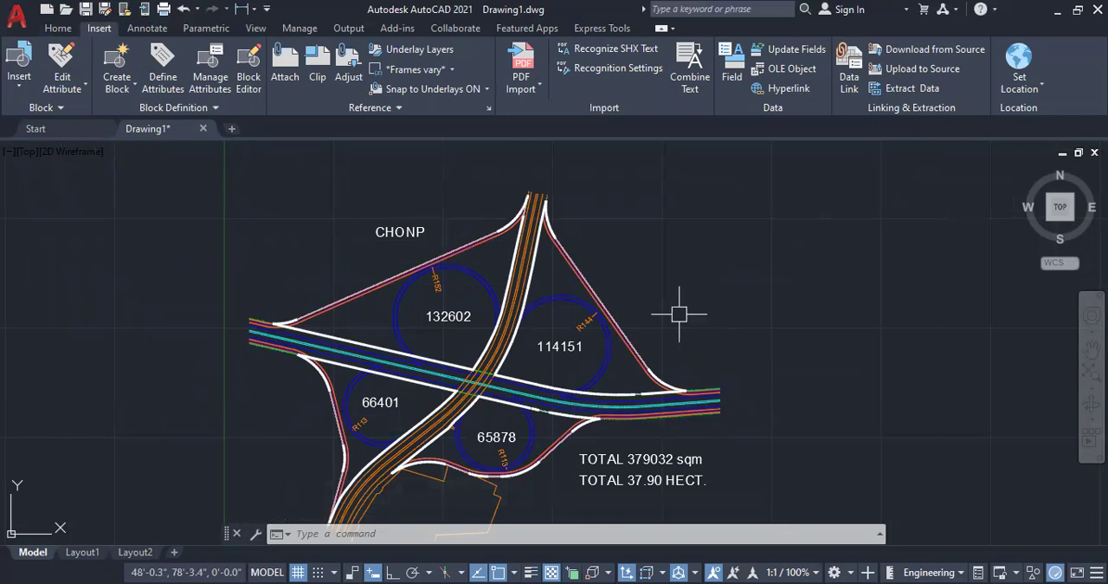
scroll(327, 289, "down", 2)
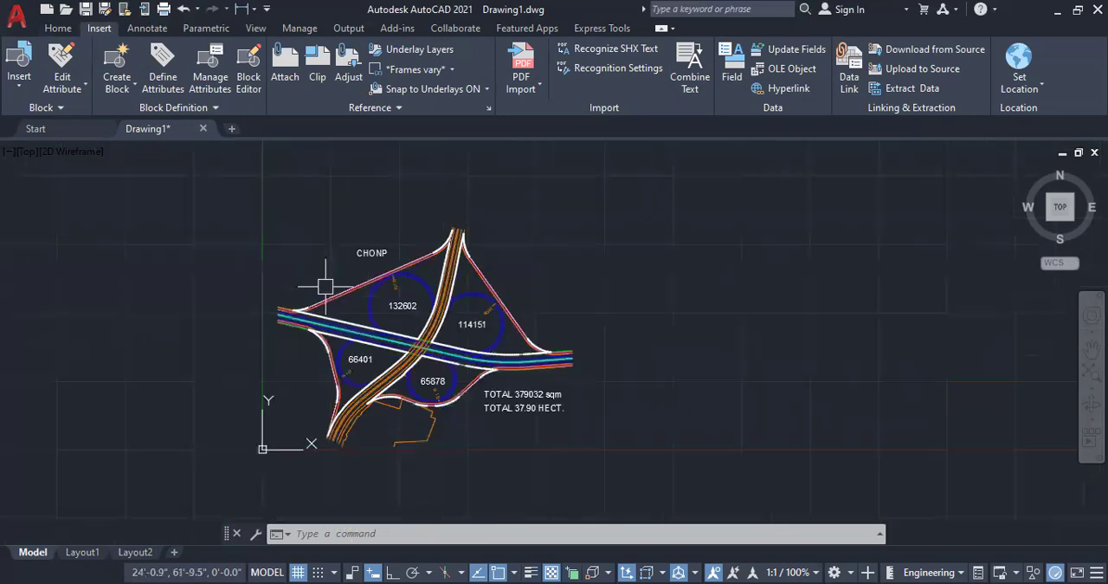
scroll(799, 312, "up", 2)
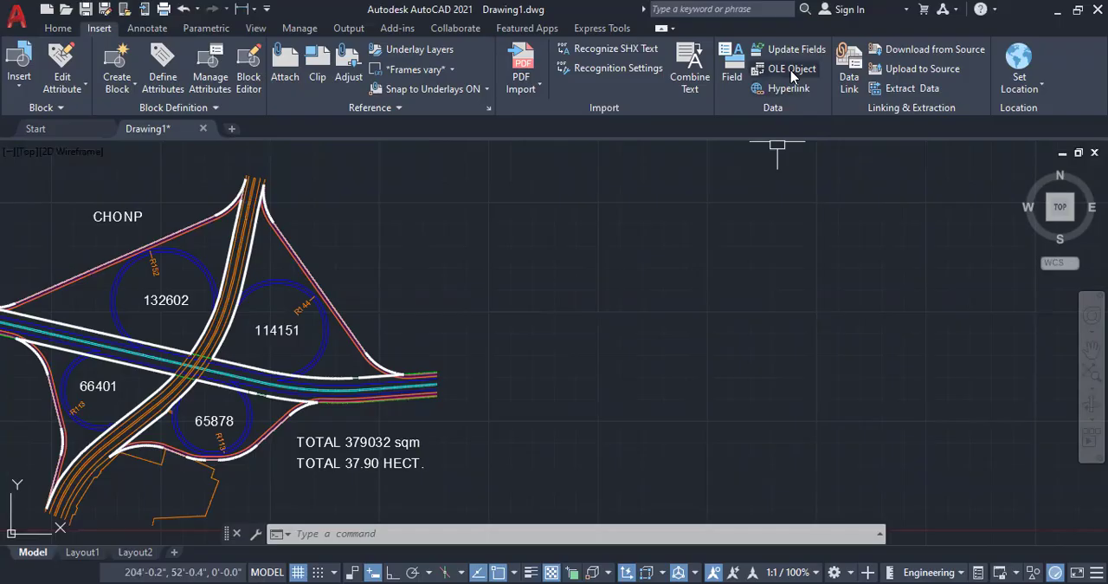
scroll(586, 412, "down", 2)
left_click(585, 477)
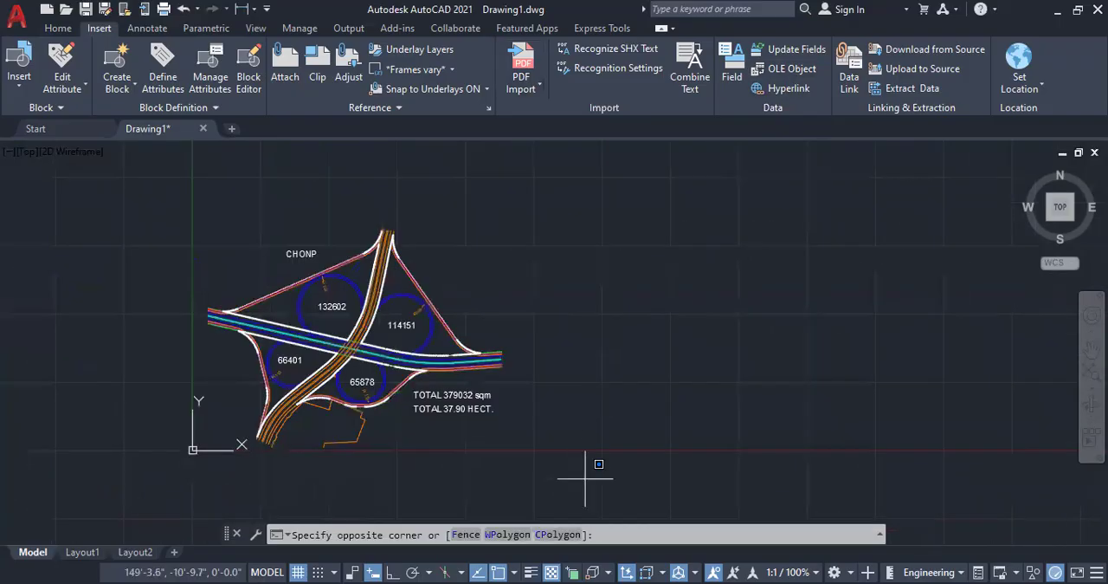
left_click(111, 206)
key("Delete")
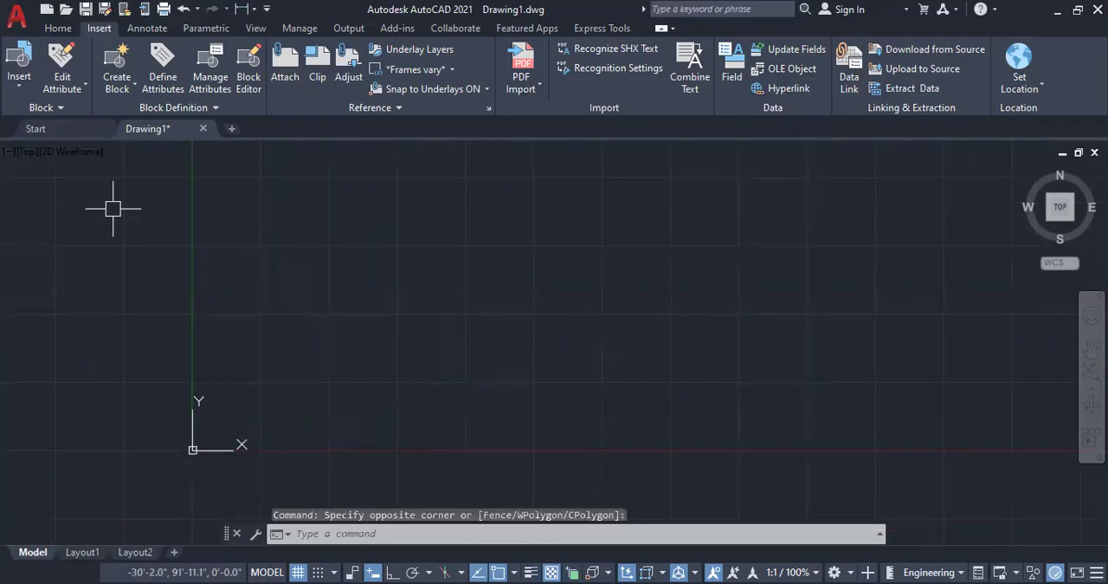
Step: Start inserting an OLE object created from file and choose E:\FEE STRUCTURE.xlsx as its source
left_click(784, 69)
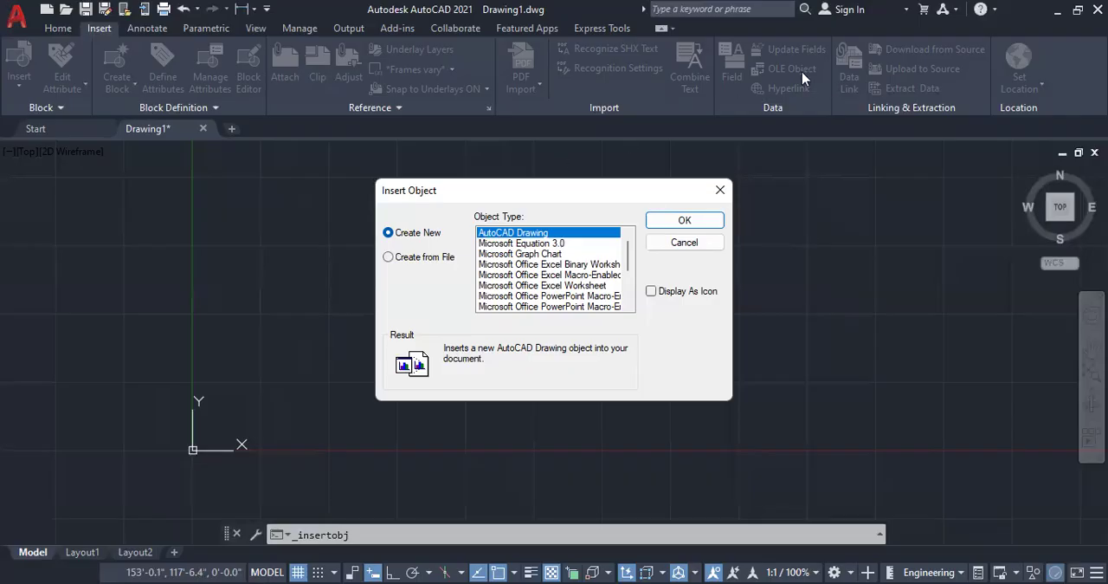
left_click(402, 259)
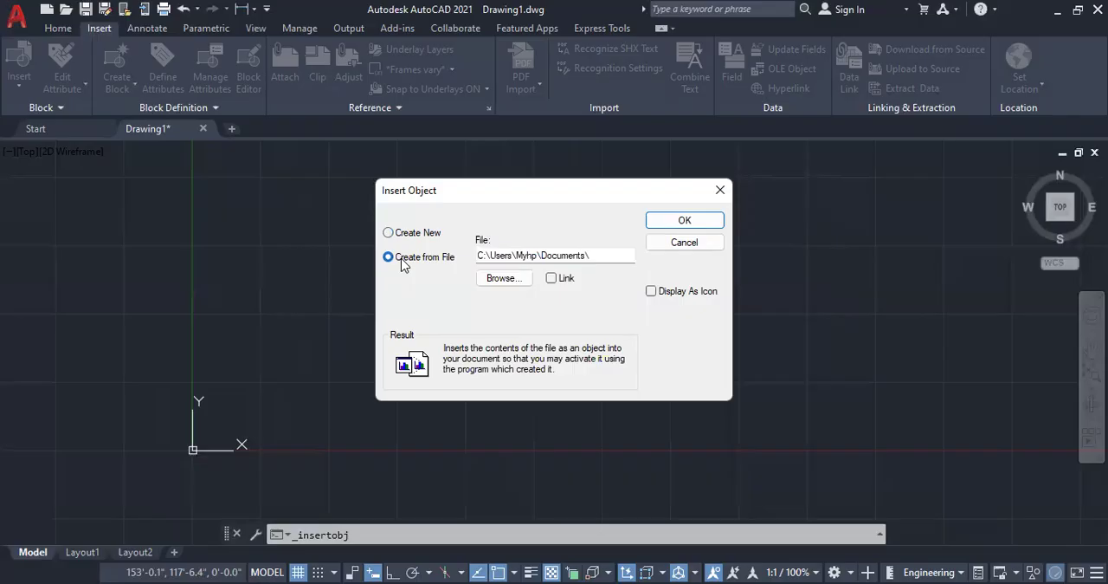
left_click(519, 280)
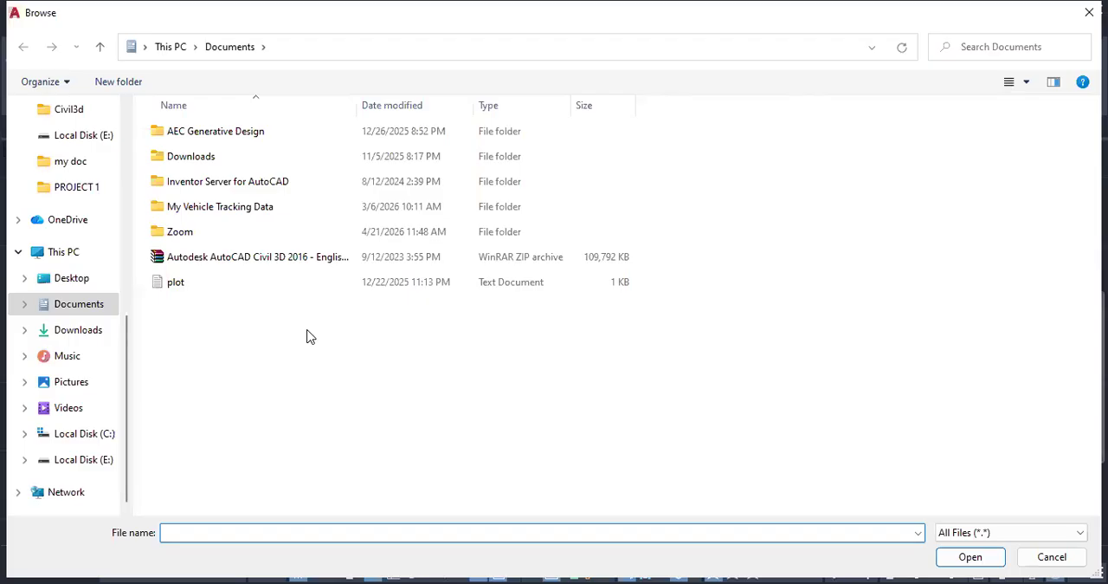
key("super+Up")
left_click(93, 462)
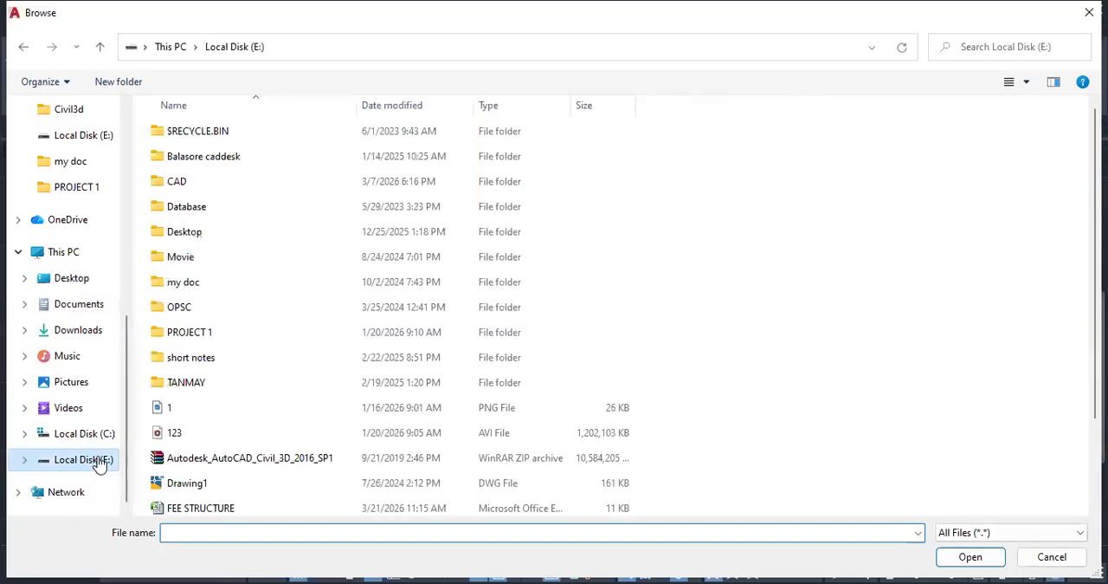
scroll(308, 400, "down", 1)
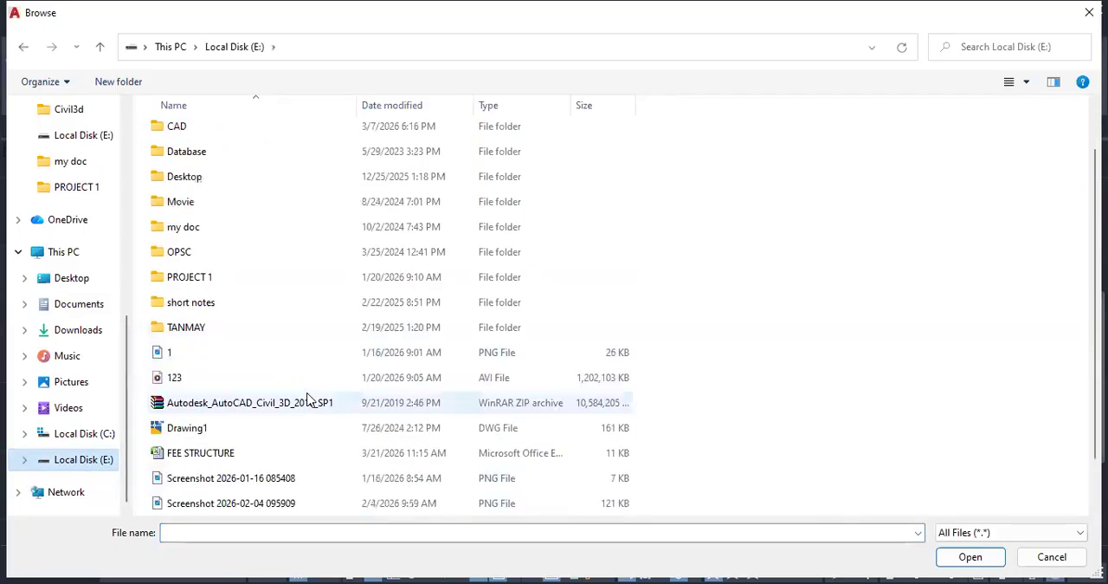
scroll(307, 400, "down", 1)
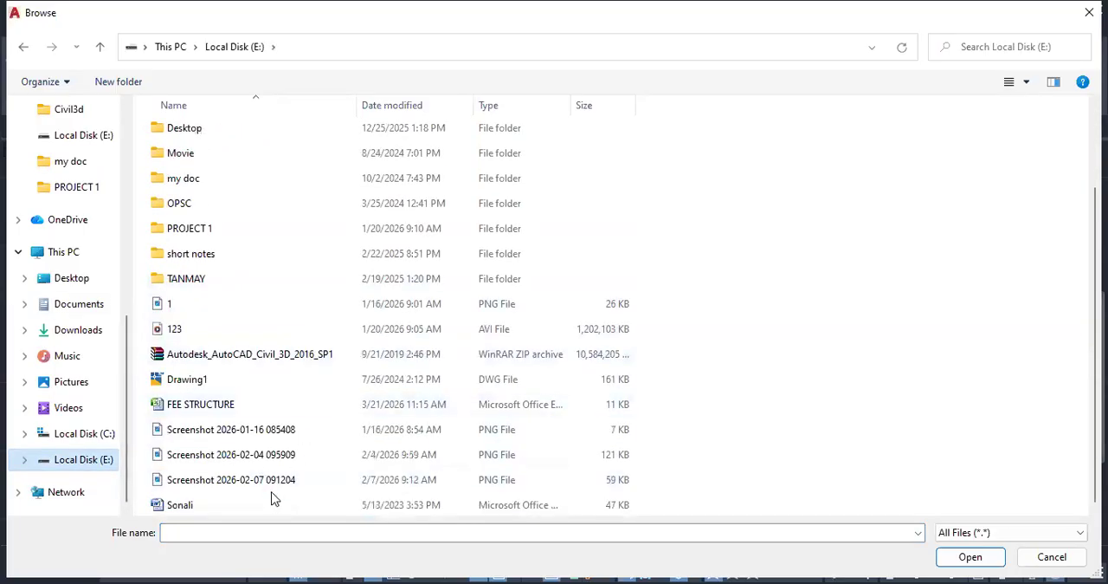
left_click(230, 416)
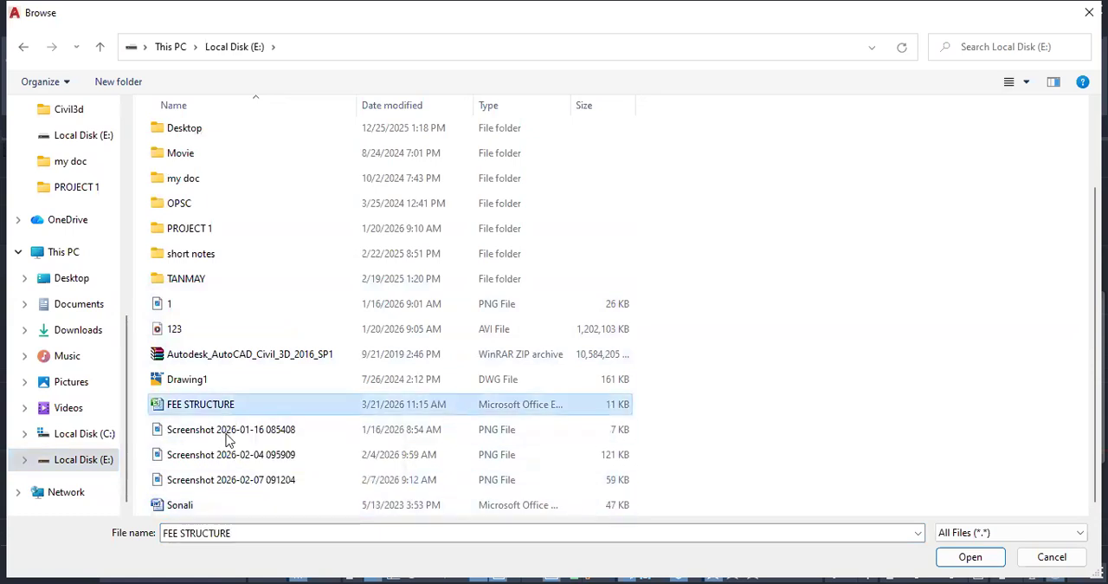
scroll(241, 313, "up", 2)
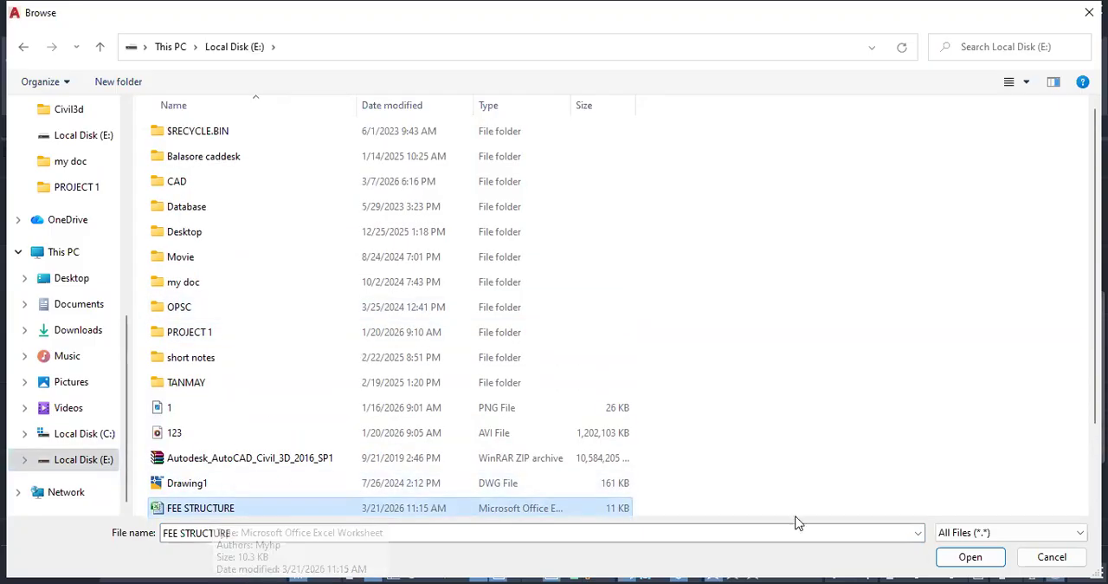
left_click(970, 560)
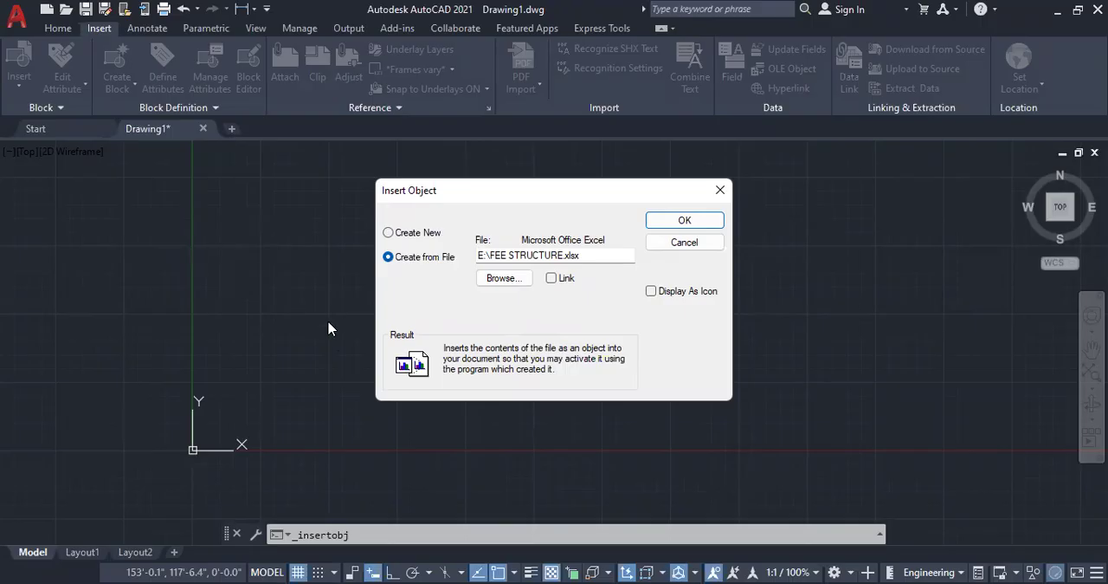
Step: Insert the FEE STRUCTURE worksheet as a linked object displayed as an icon
left_click(665, 292)
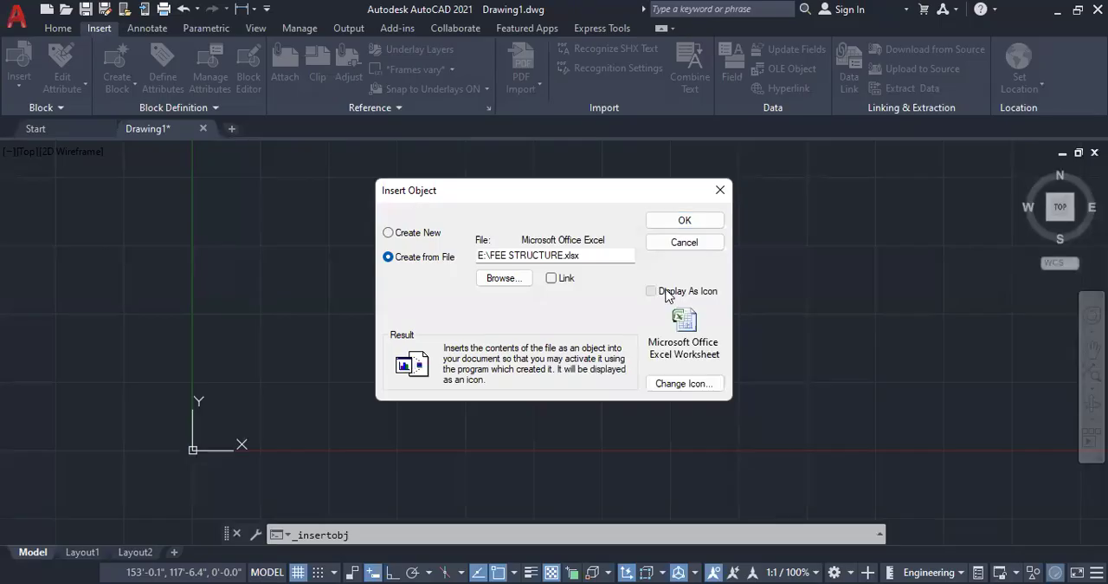
left_click(554, 279)
left_click(669, 223)
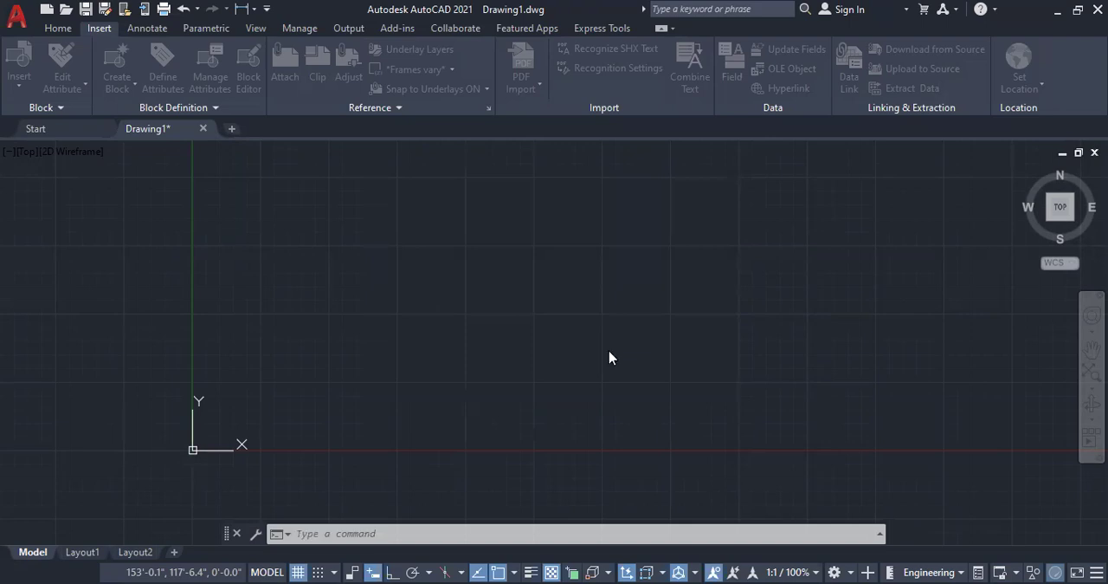
scroll(775, 333, "down", 2)
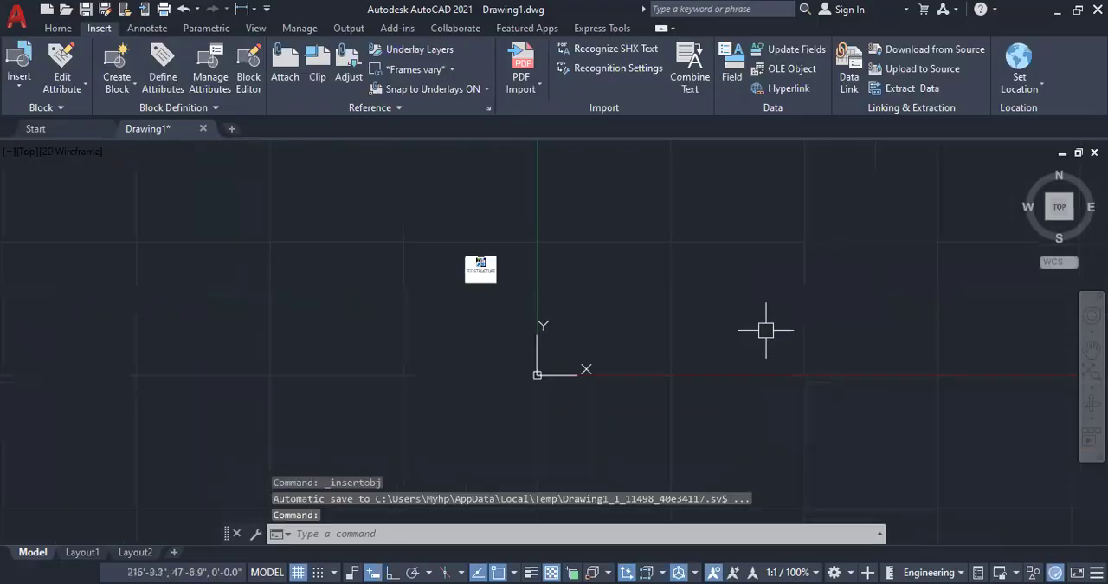
scroll(485, 268, "up", 5)
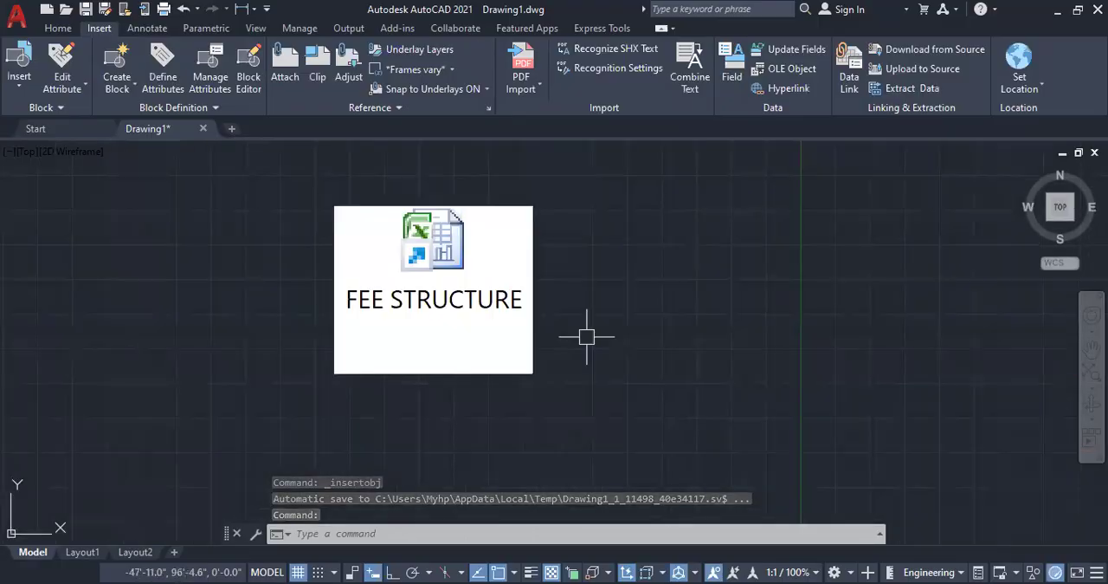
Step: Open the linked worksheet from the FEE STRUCTURE icon in the drawing, and clear the icon's selection
scroll(289, 336, "down", 2)
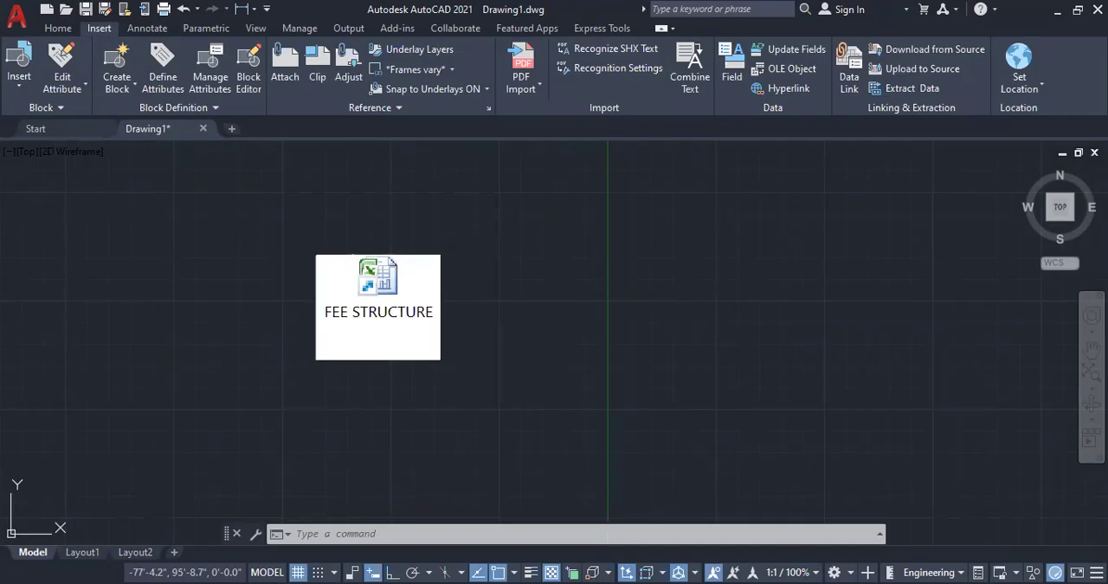
left_click(391, 361)
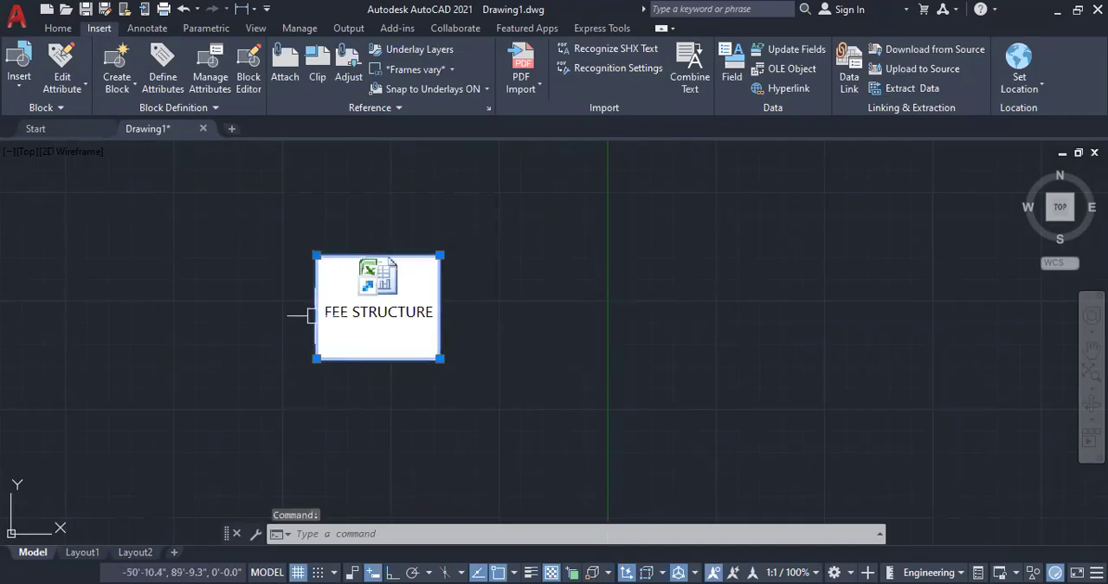
scroll(307, 314, "down", 2)
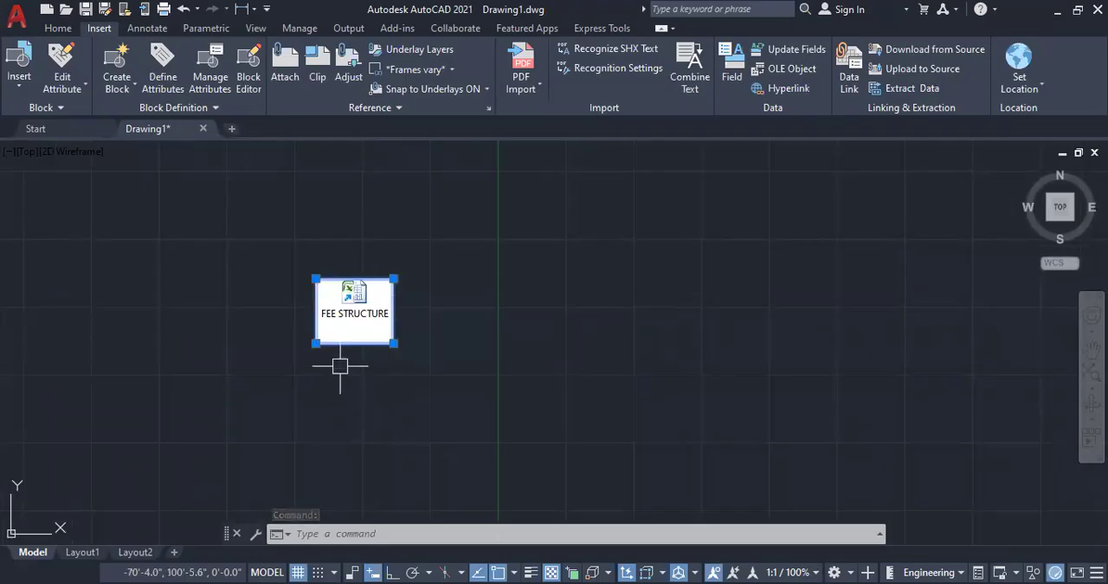
scroll(340, 366, "up", 2)
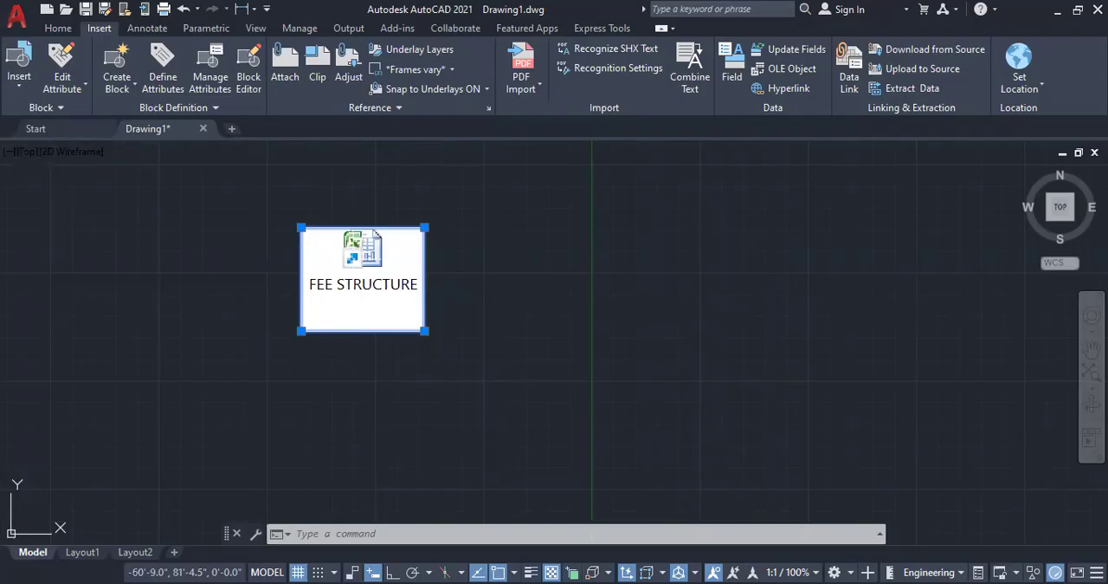
double_click(352, 259)
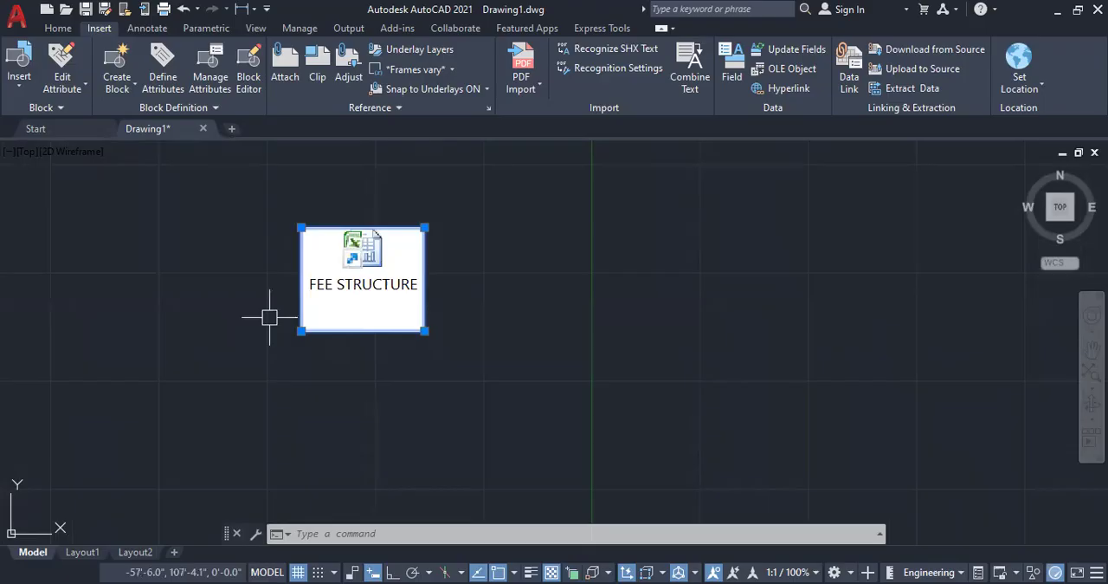
key("Escape")
key("Escape")
key("Escape")
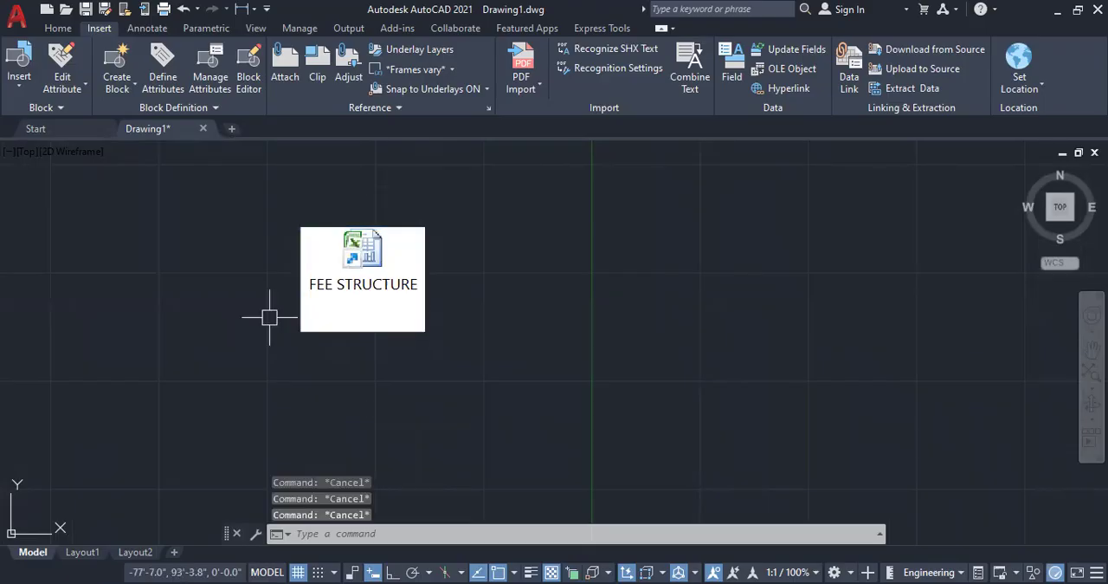
Step: Erase the FEE STRUCTURE OLE object from the drawing
scroll(192, 256, "down", 2)
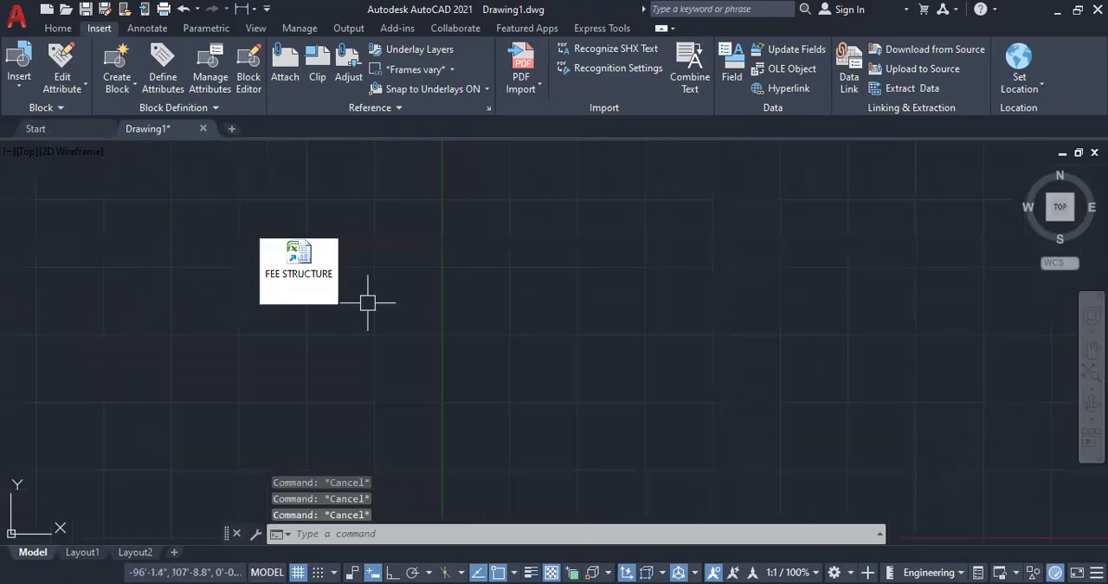
left_click(339, 306)
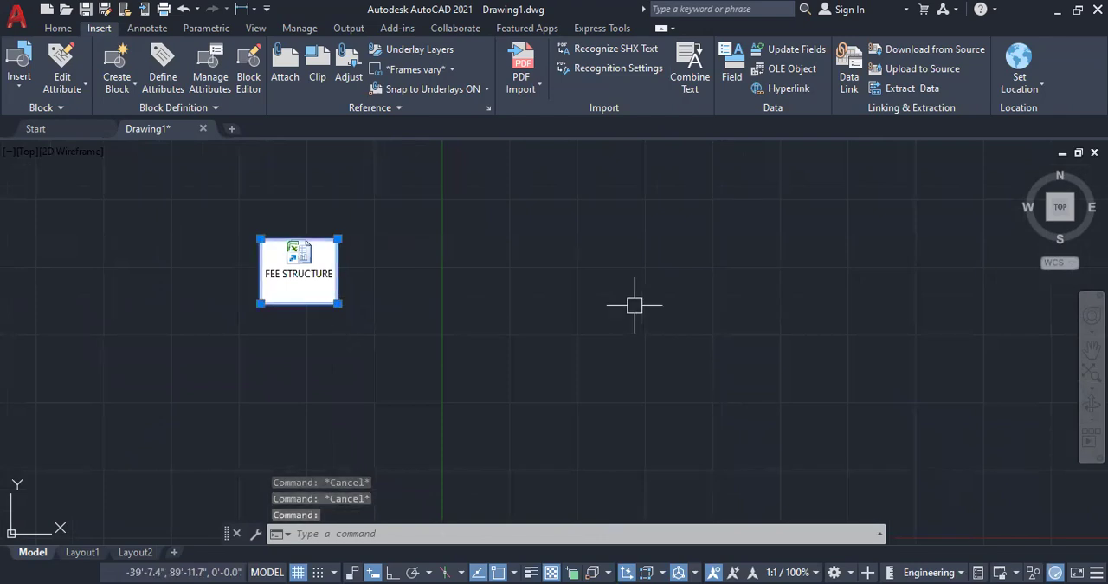
key("Delete")
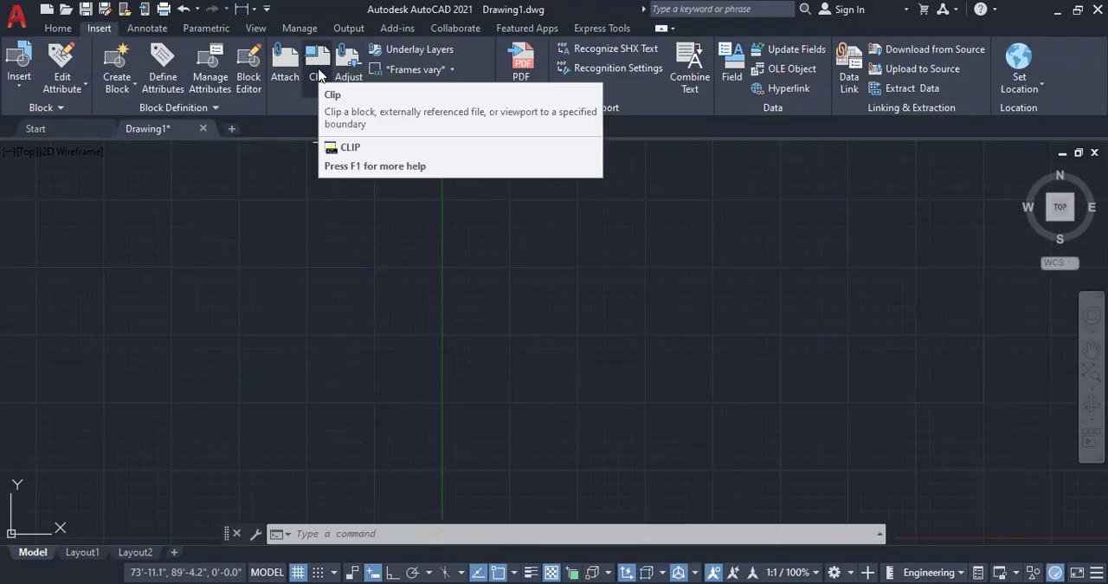
Step: Begin a polyline in the empty drawing area with Ortho on, drawing a 3" segment downward and a 3" segment to the right
left_click(52, 28)
scroll(675, 343, "up", 2)
scroll(155, 245, "down", 2)
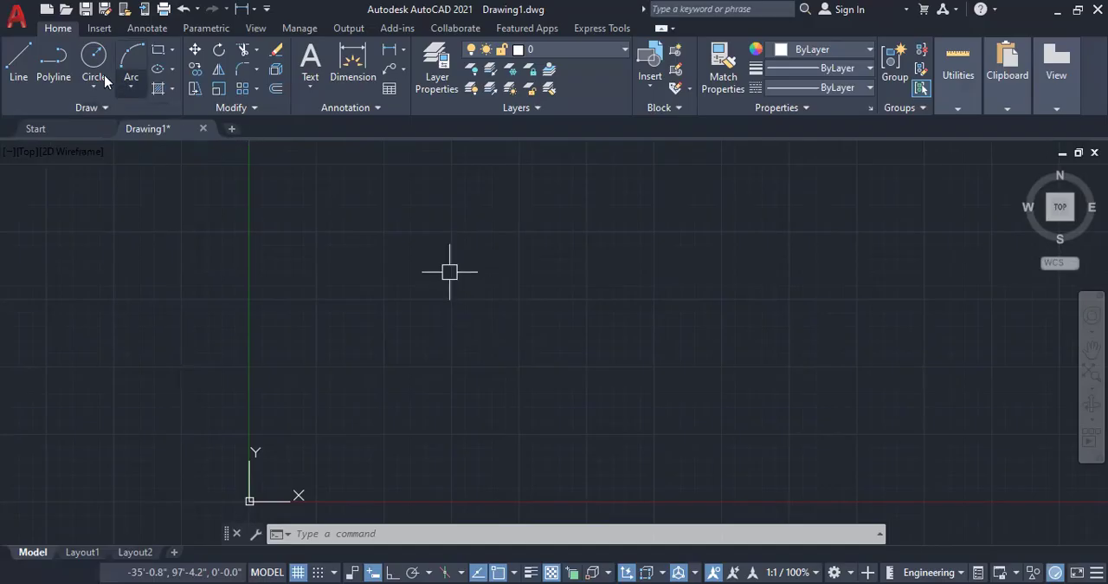
left_click(31, 61)
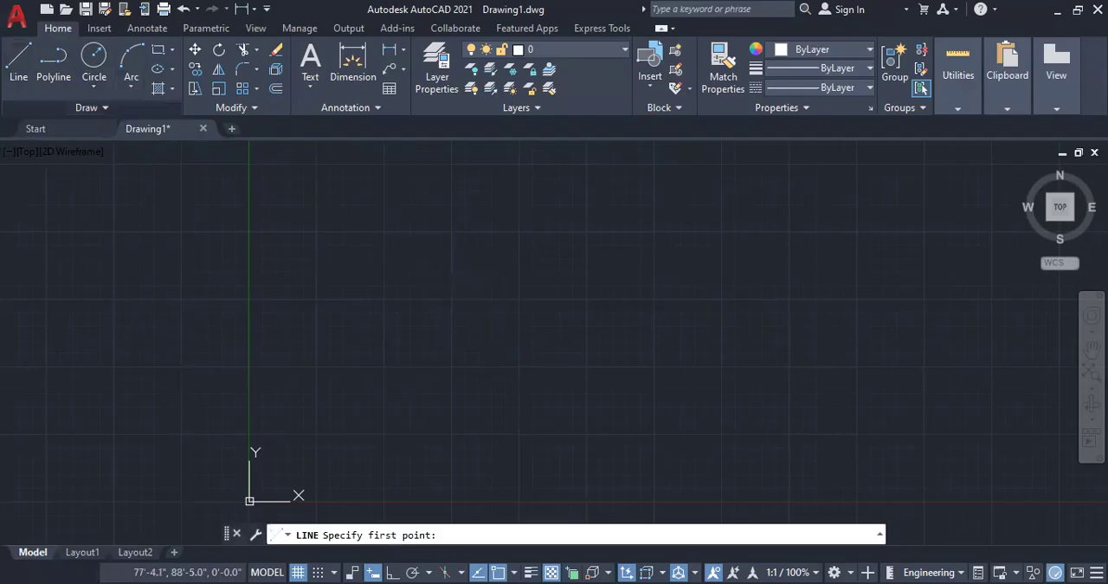
left_click(21, 64)
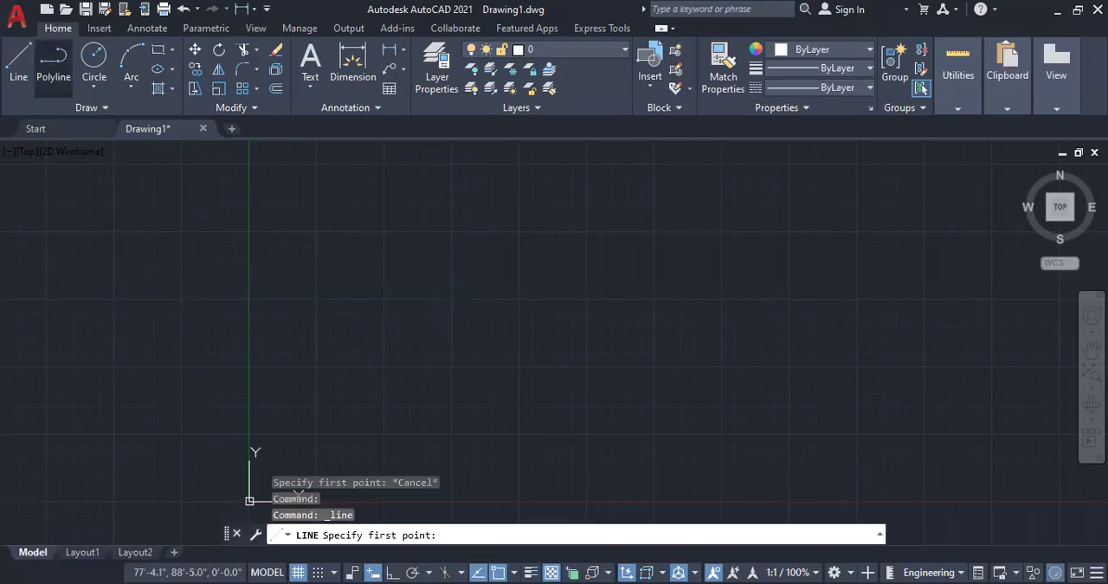
left_click(54, 62)
left_click(476, 238)
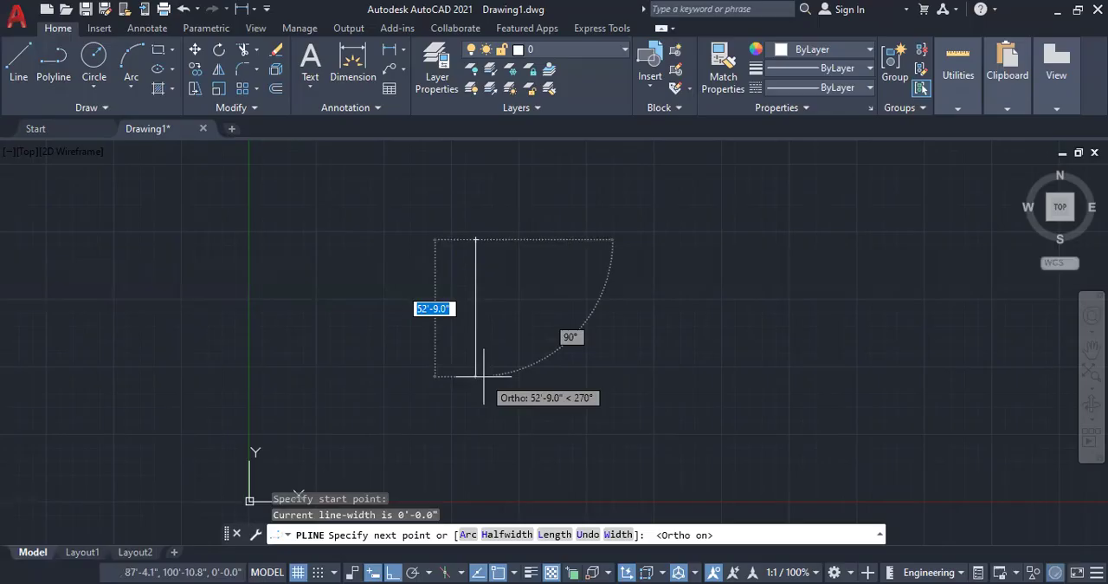
type("3")
key("Return")
scroll(481, 376, "up", 10)
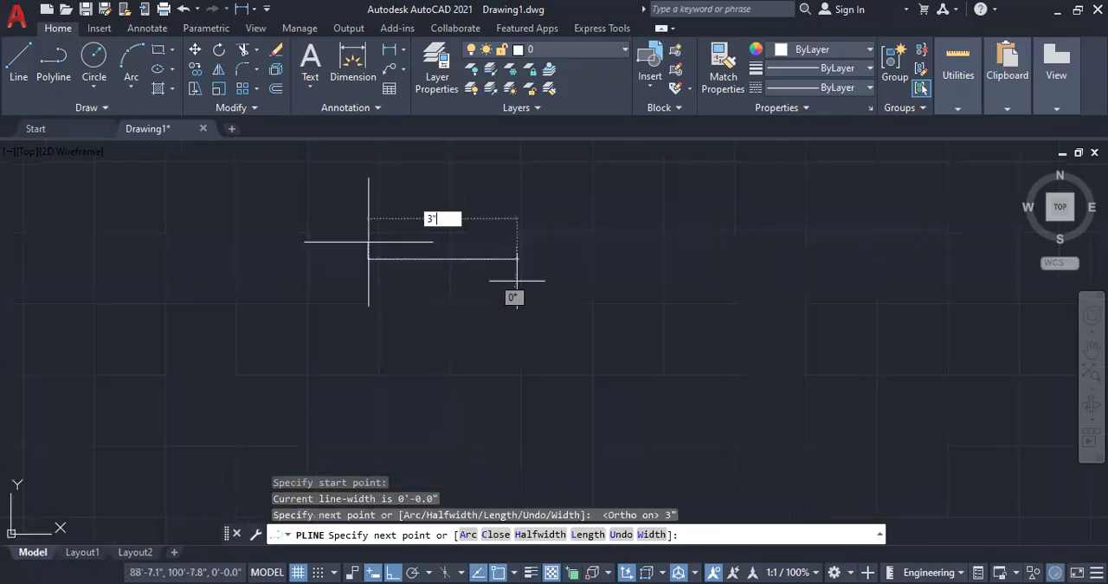
type("3")
key("Return")
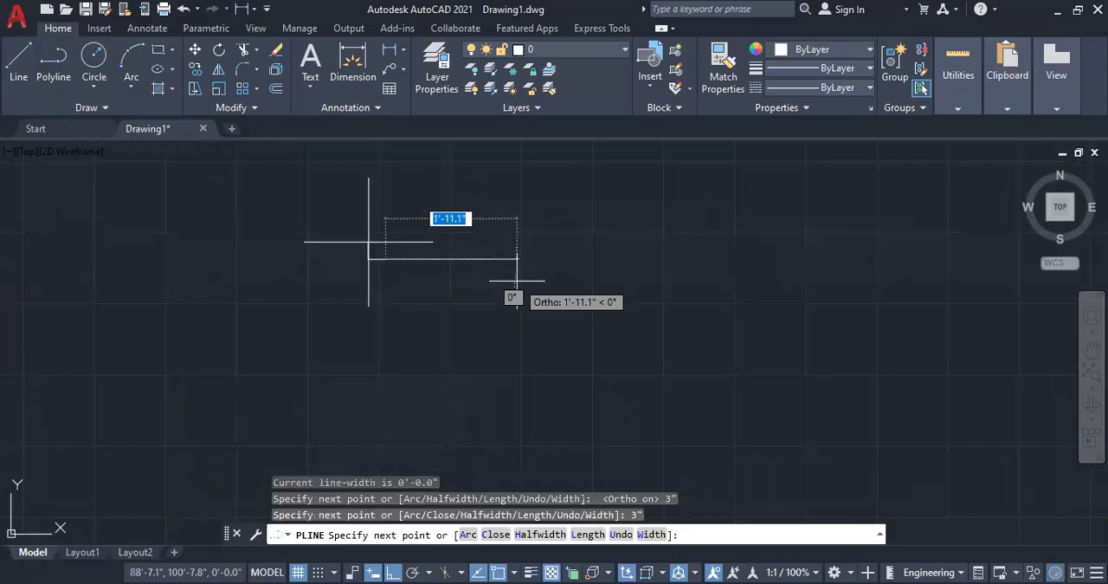
Step: Continue the polyline with 1.5" segments up, left, up and left to complete the stepped profile, and end the command
scroll(384, 278, "up", 3)
type("1.5\"")
key("Return")
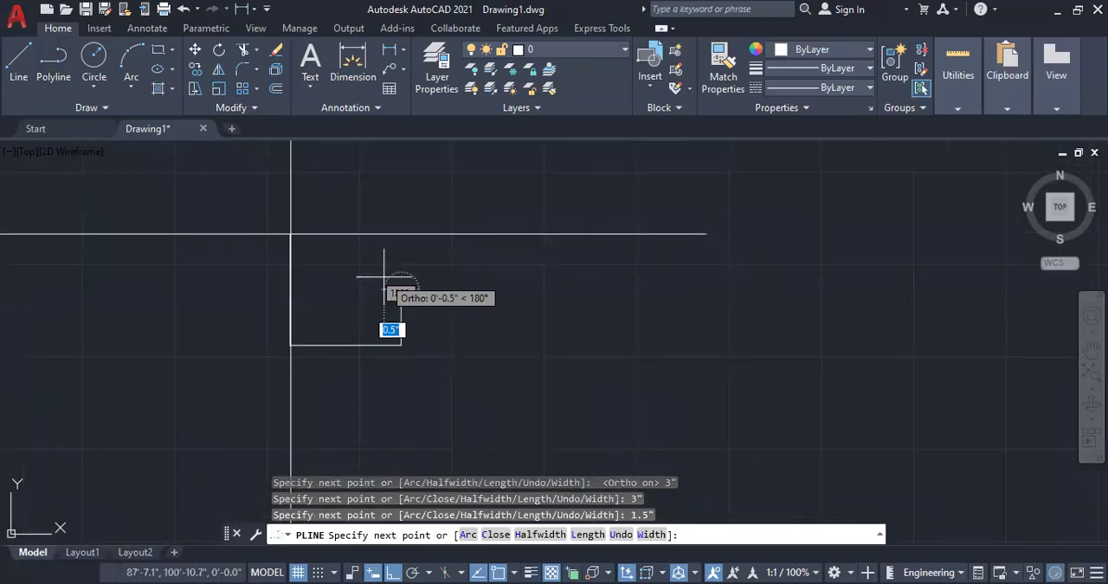
type("1.5\"")
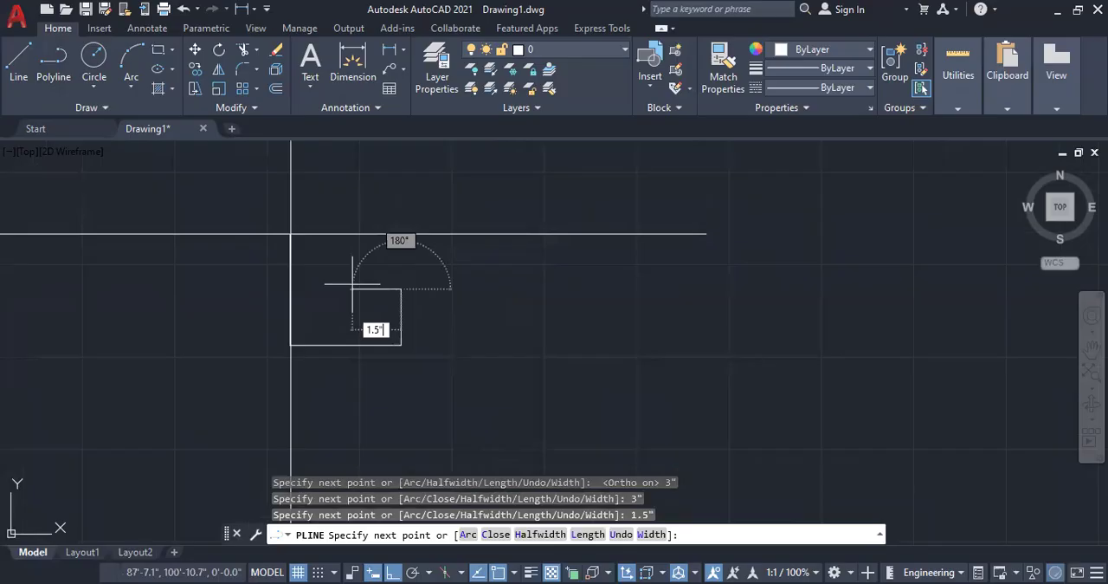
key("Return")
type("1.5\"")
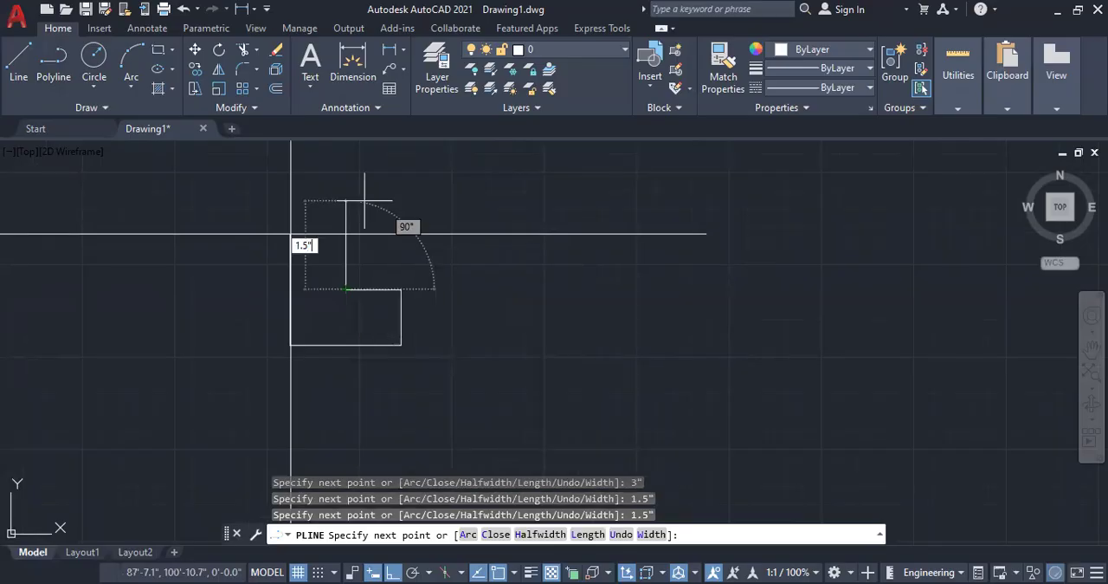
key("Return")
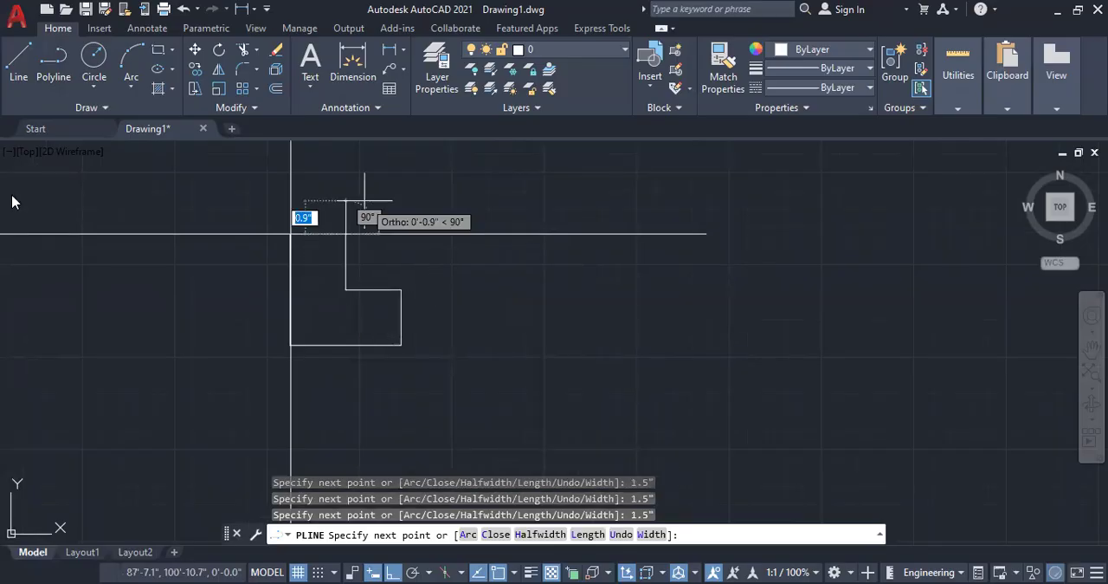
type("1.5\"")
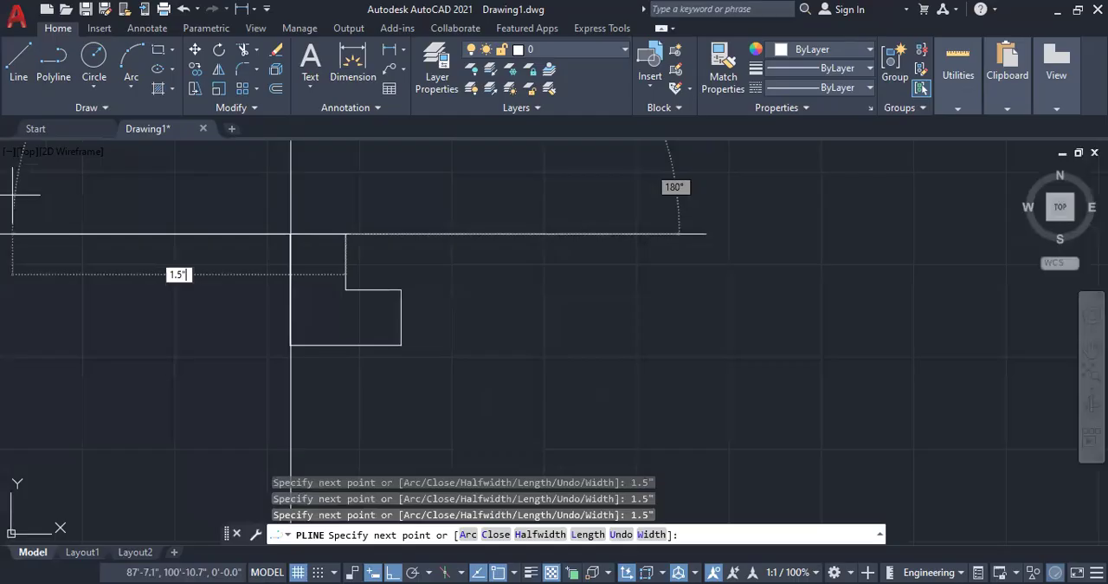
key("Return")
key("Return")
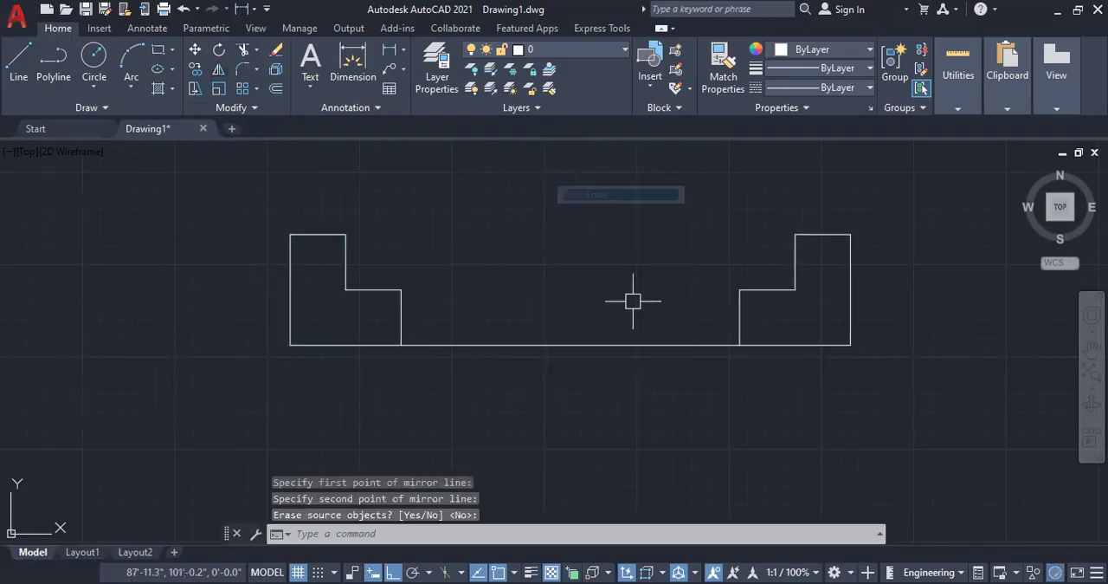
Step: Erase the horizontal line connecting the two mirrored stepped profiles
left_click(584, 346)
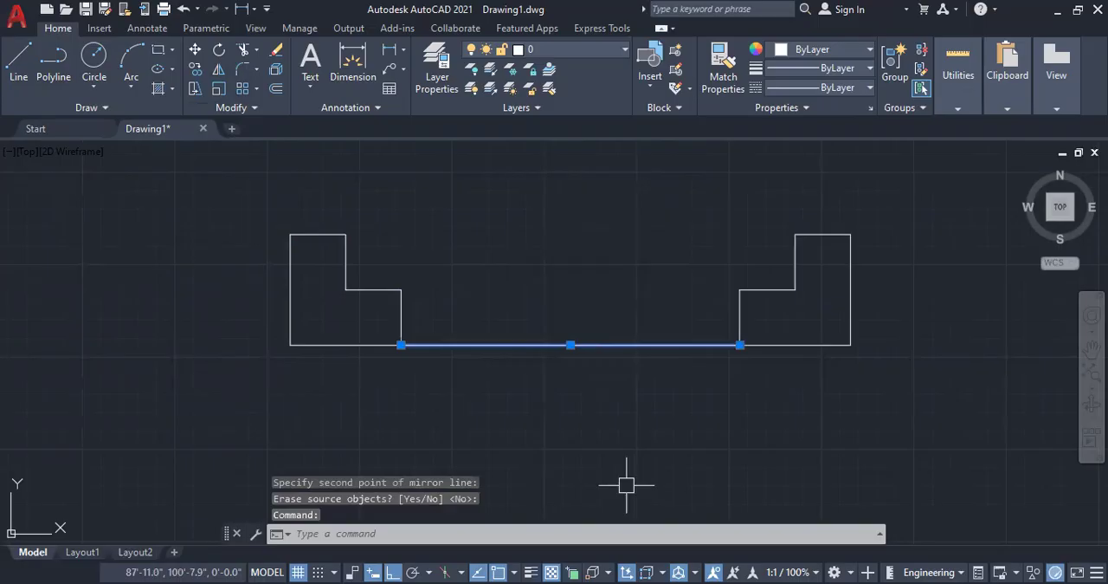
key("Delete")
scroll(487, 369, "down", 1)
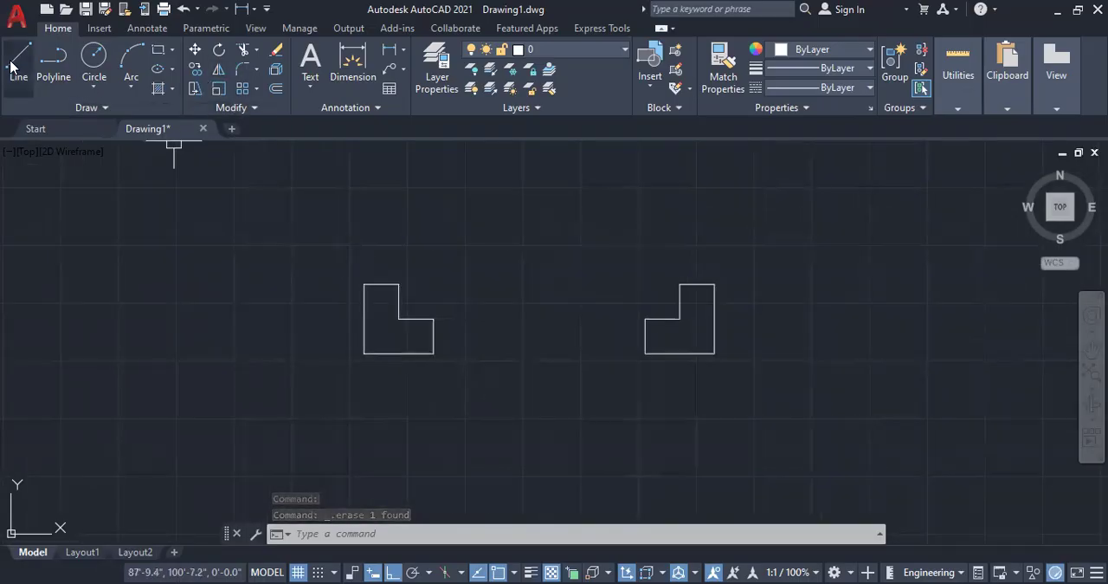
Step: Draw the door leaf as a polyline from the right profile's inner step corner: 1' up, 1" left and back down to the step
left_click(51, 63)
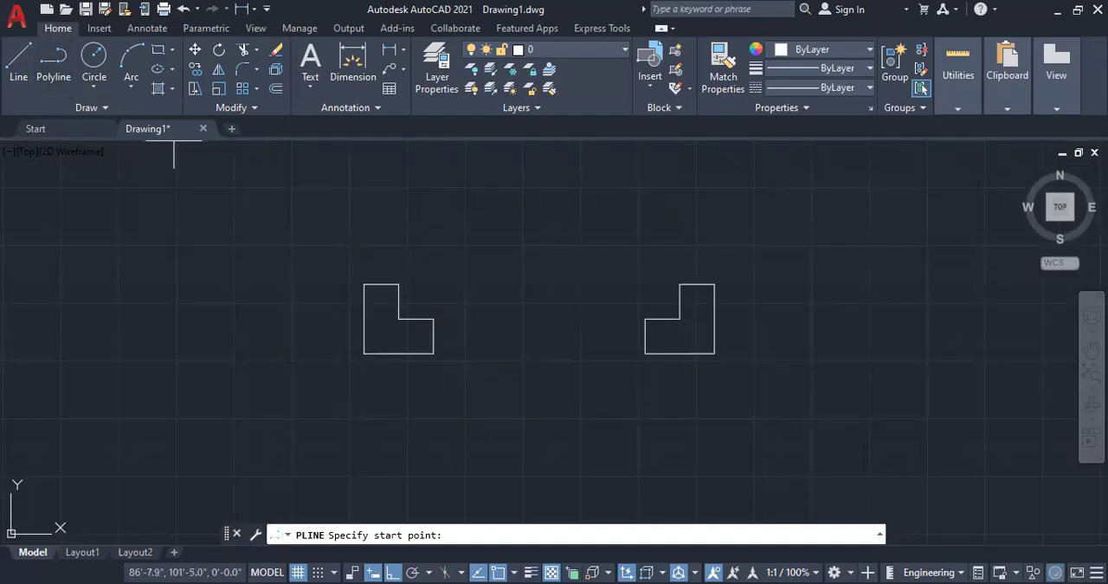
left_click(680, 318)
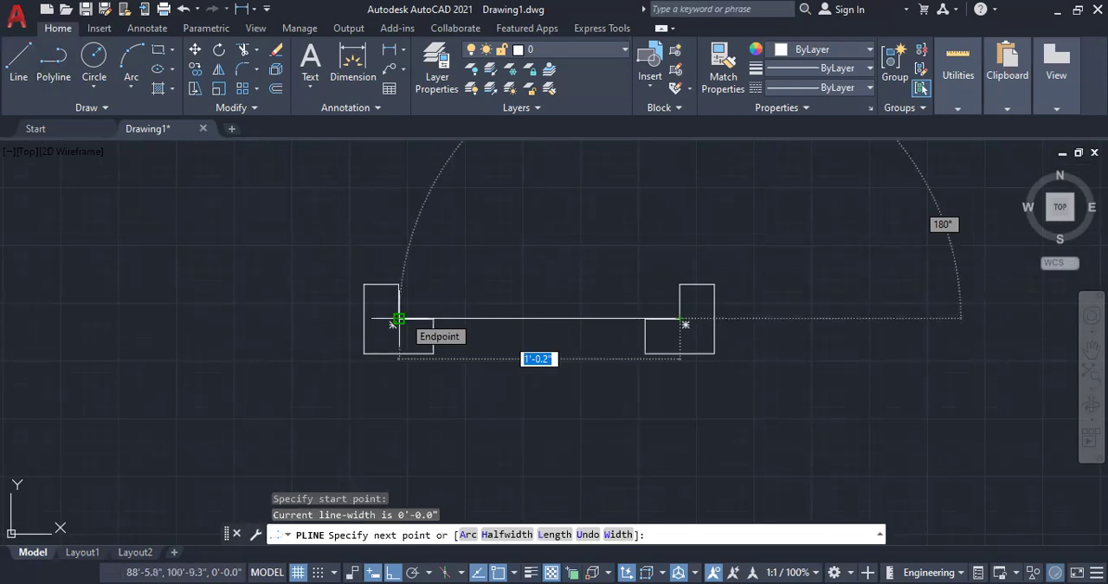
scroll(647, 368, "down", 4)
type("1")
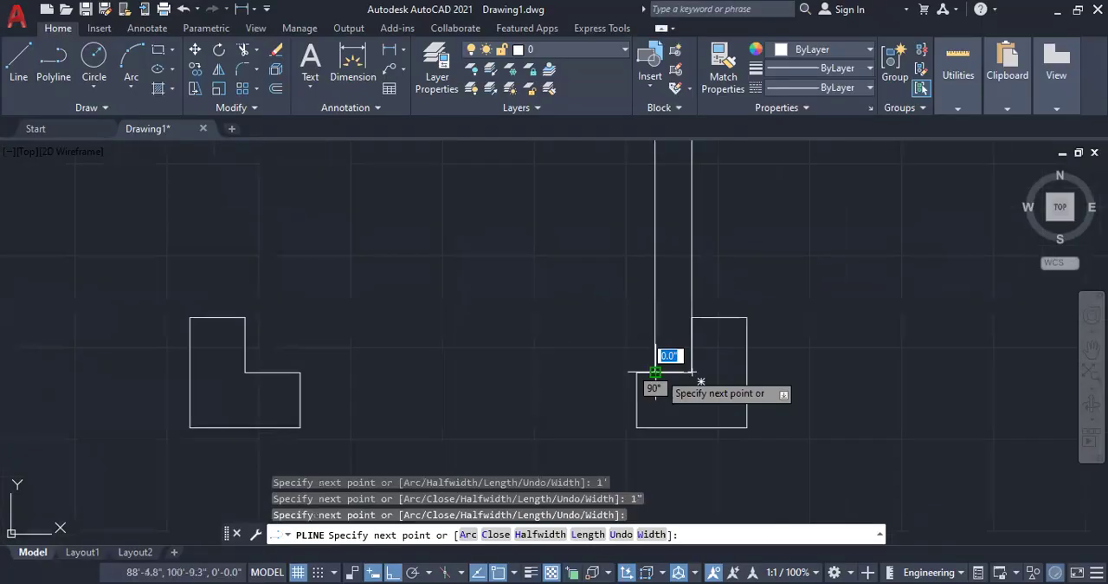
right_click(656, 372)
left_click(699, 99)
scroll(606, 329, "down", 6)
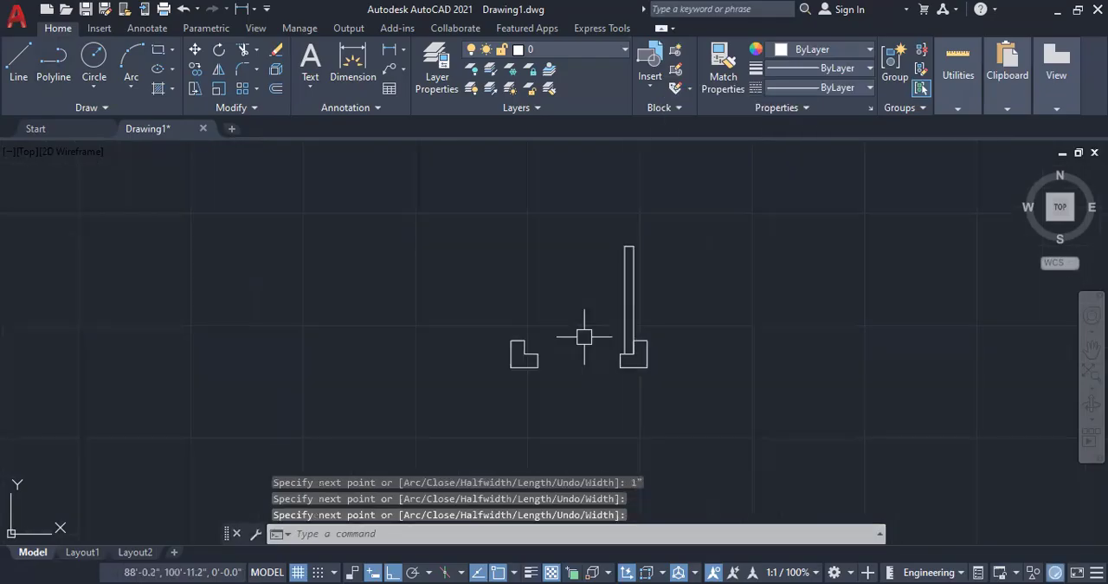
Step: Draw the door-swing arc between the leaf's top-left corner and the left profile's inner step corner
left_click(121, 84)
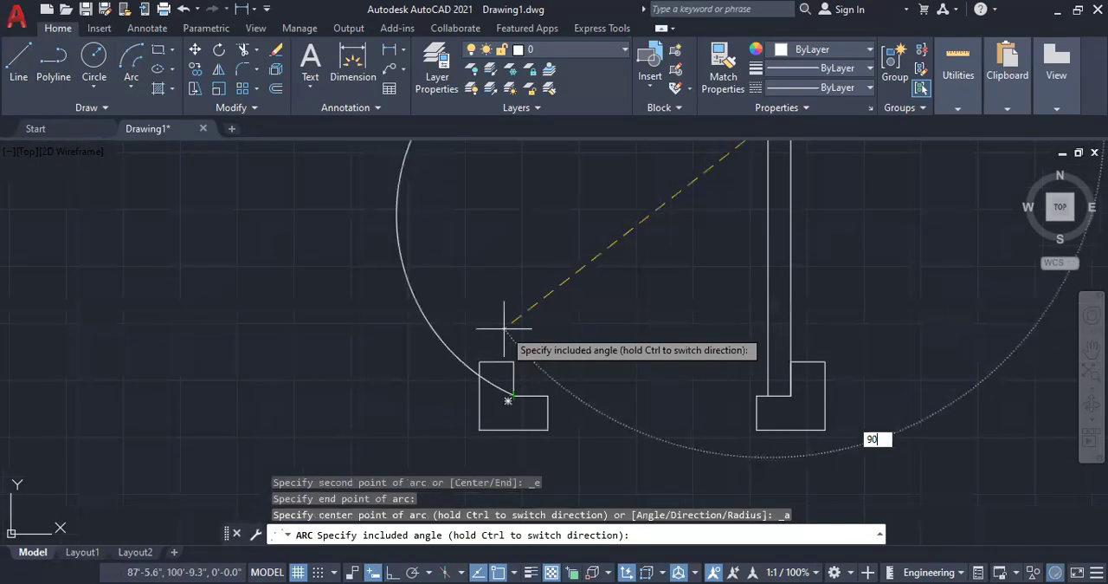
key("Return")
scroll(502, 331, "down", 2)
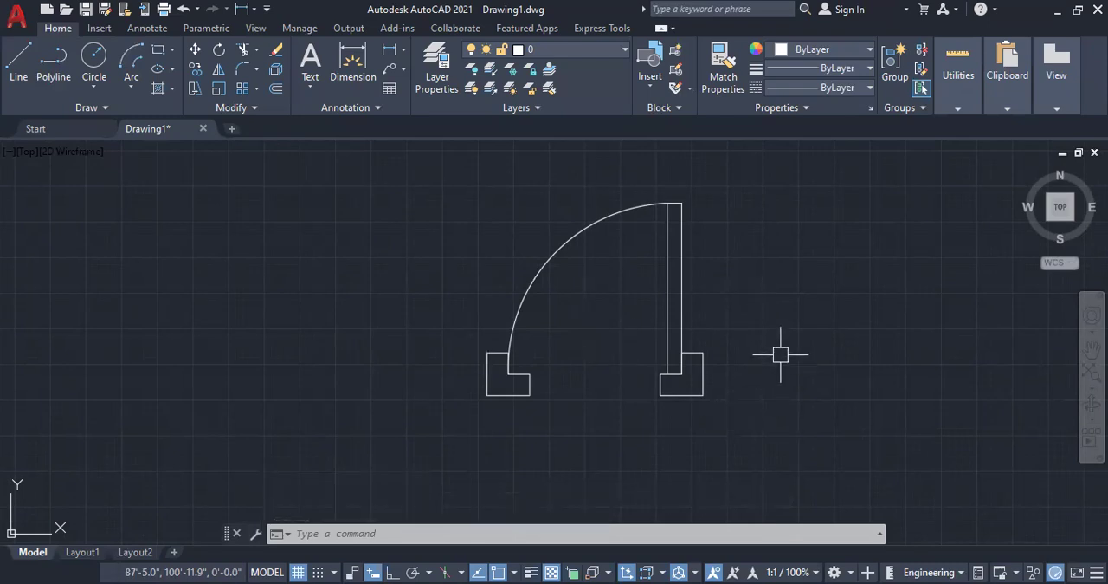
scroll(634, 363, "down", 2)
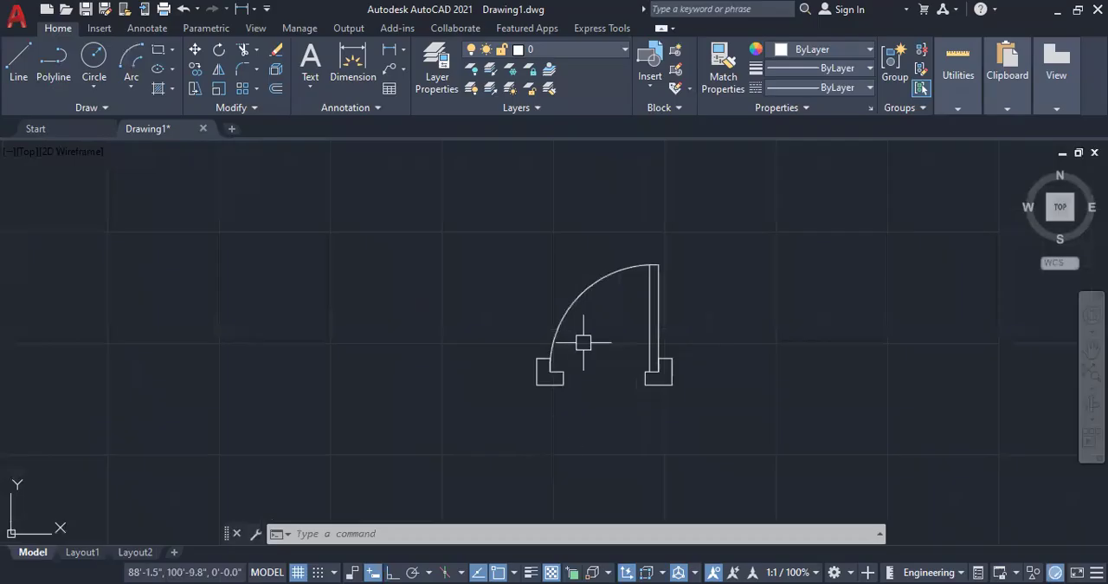
scroll(630, 311, "down", 4)
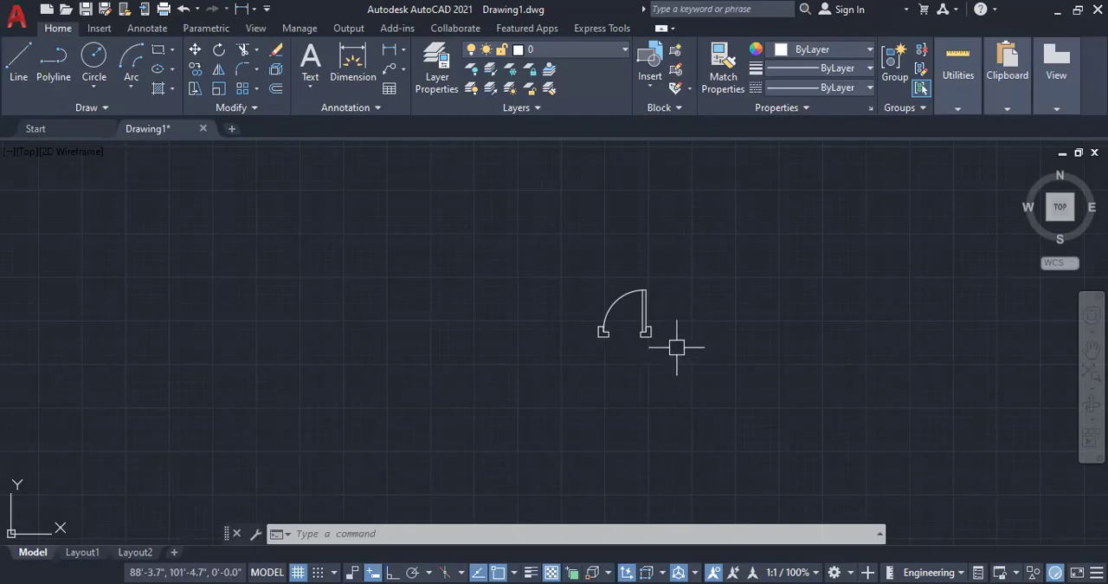
scroll(665, 342, "up", 2)
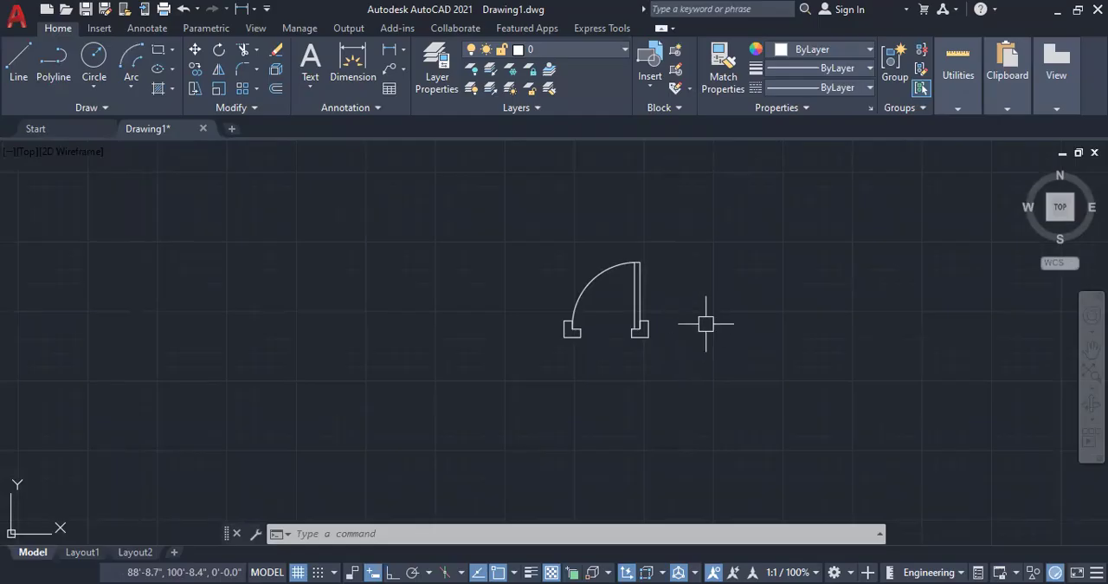
left_click(697, 397)
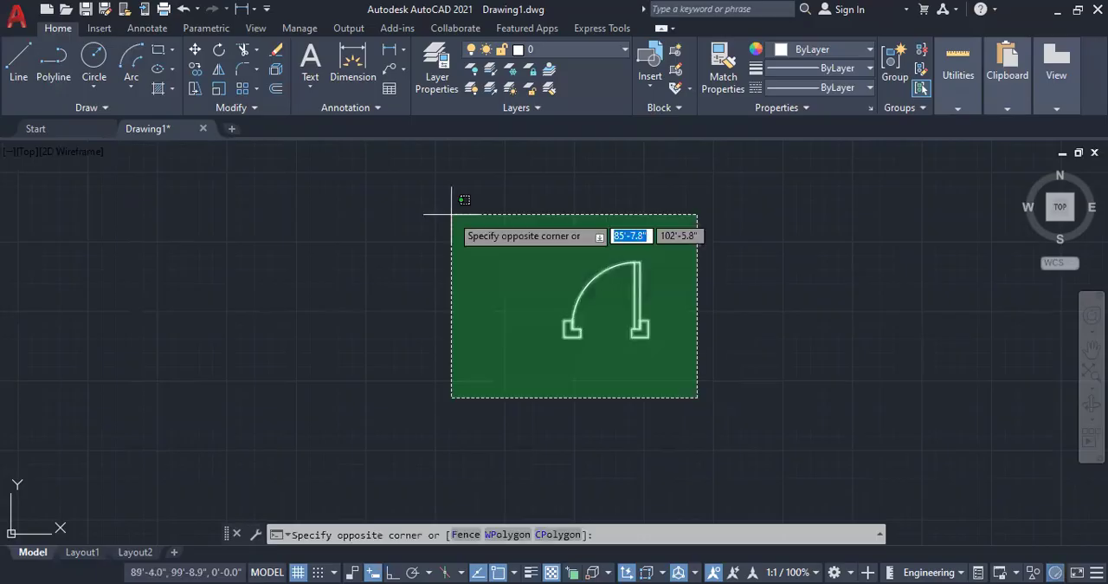
left_click(451, 214)
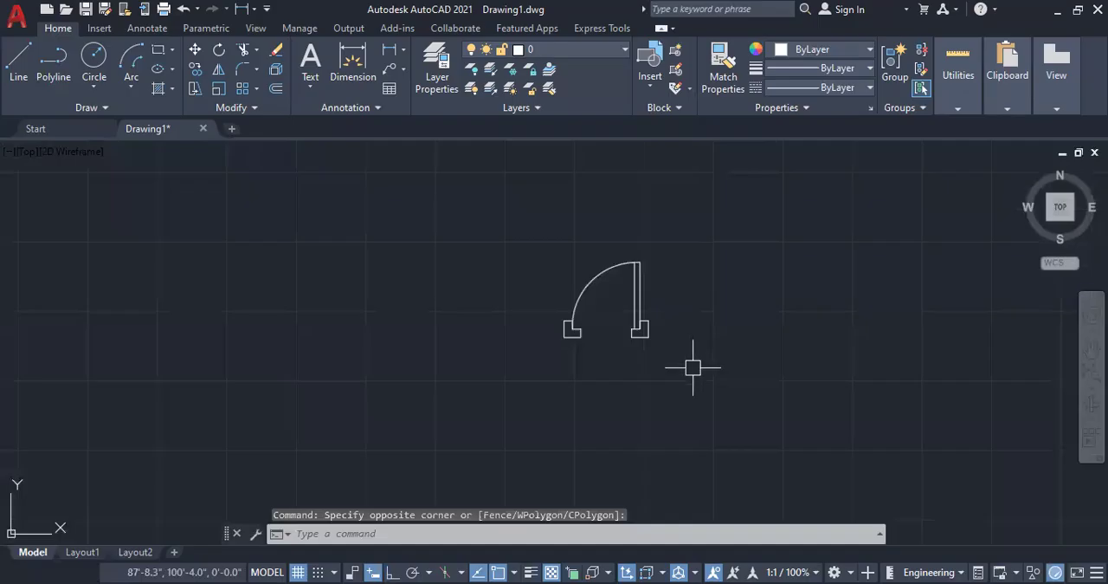
Step: Define a block named DOOR PLAN from all four door objects, with its base point at the left profile's bottom-left corner
type("B")
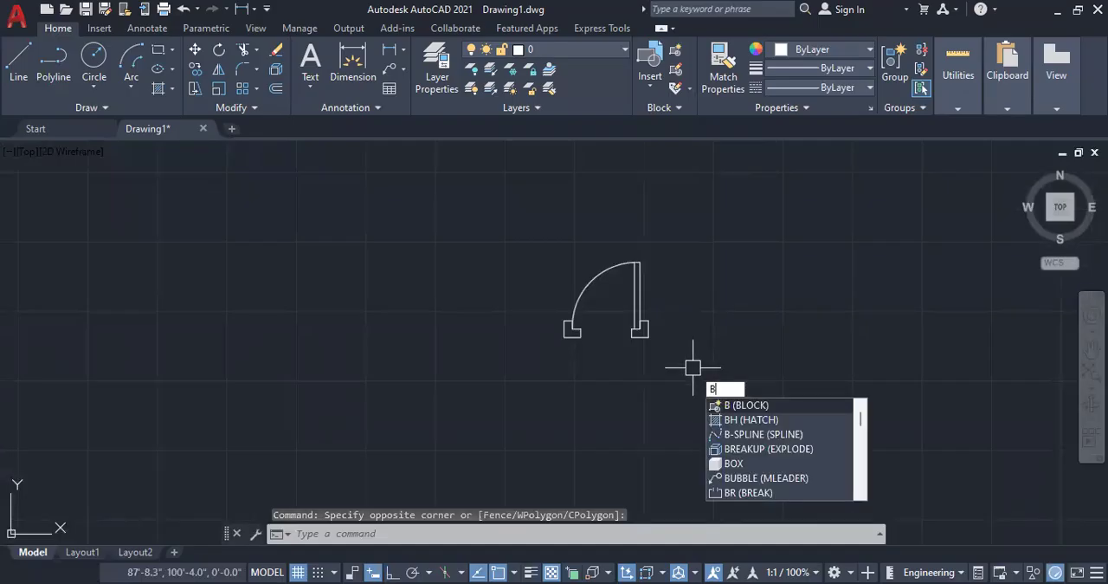
key("Return")
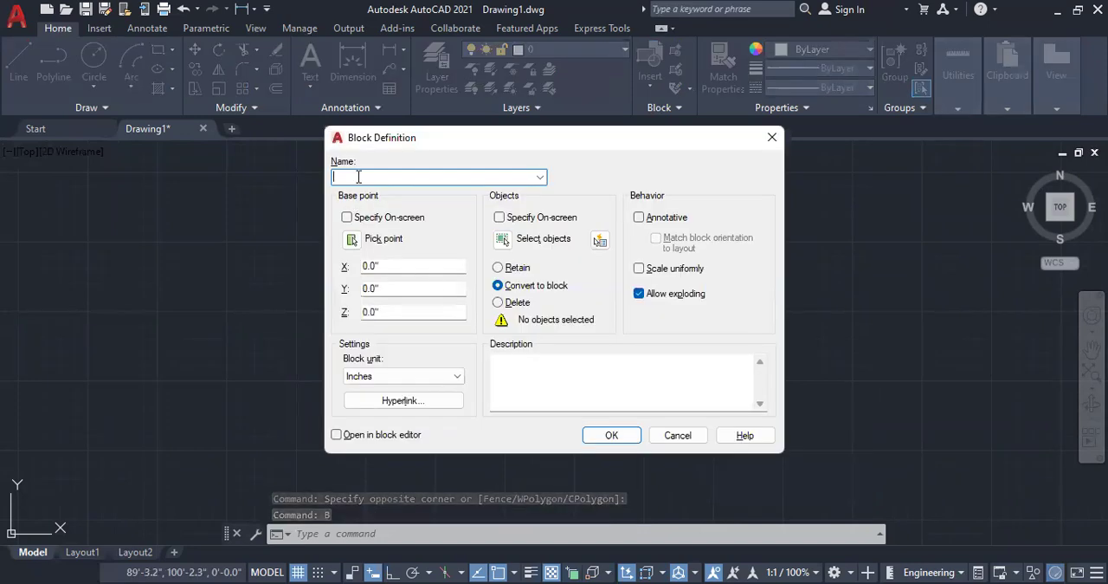
type("DOOR ")
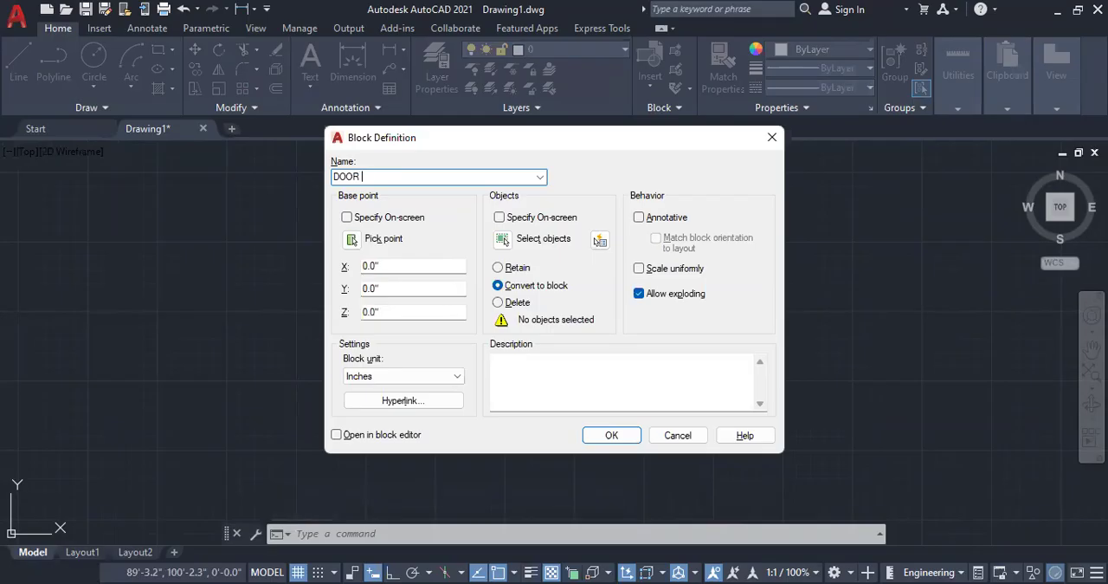
type("PLAN")
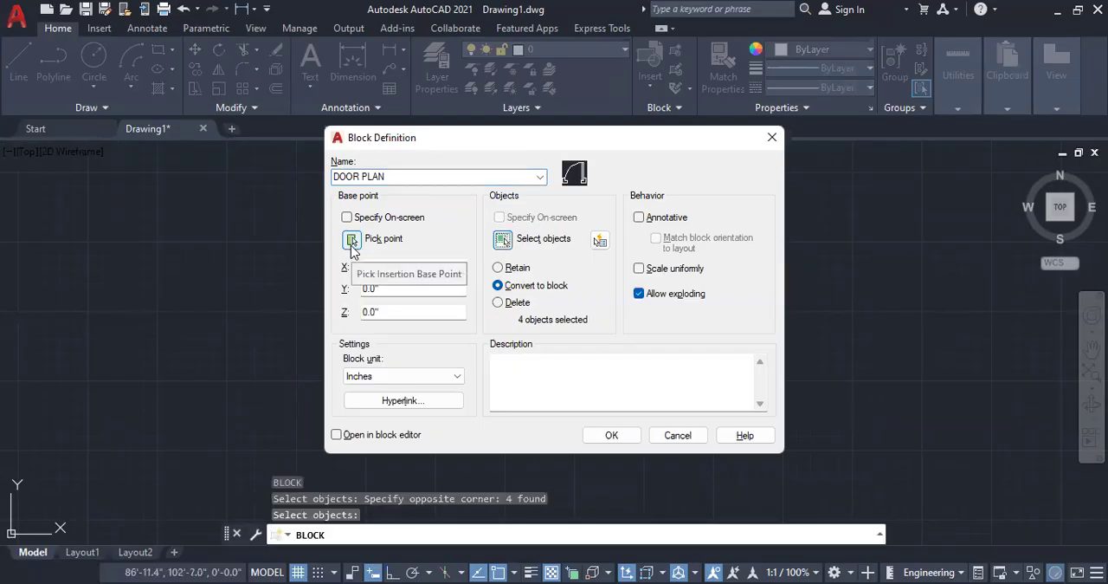
left_click(351, 239)
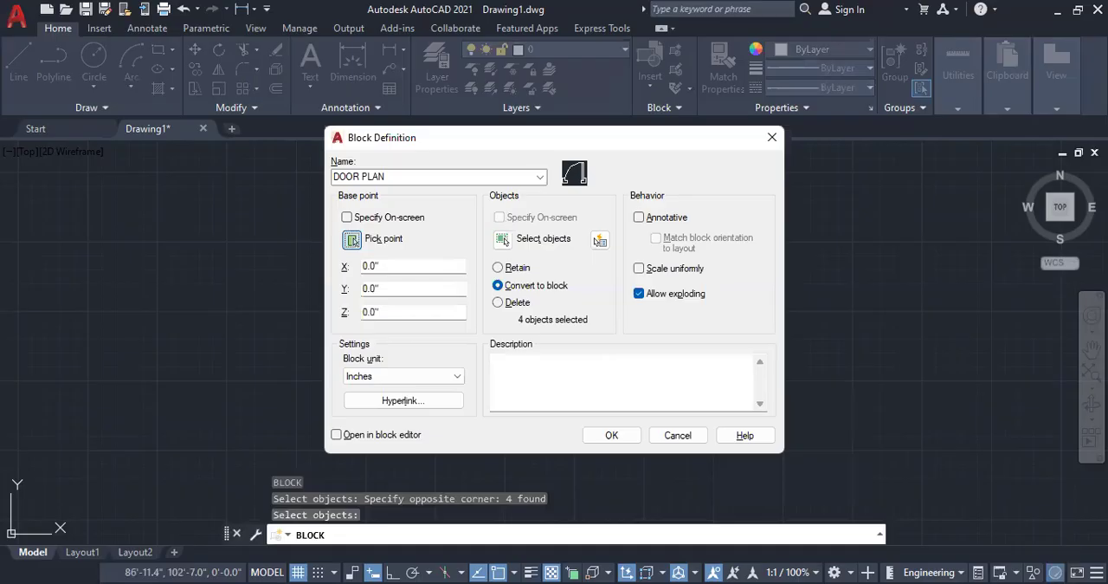
left_click(557, 335)
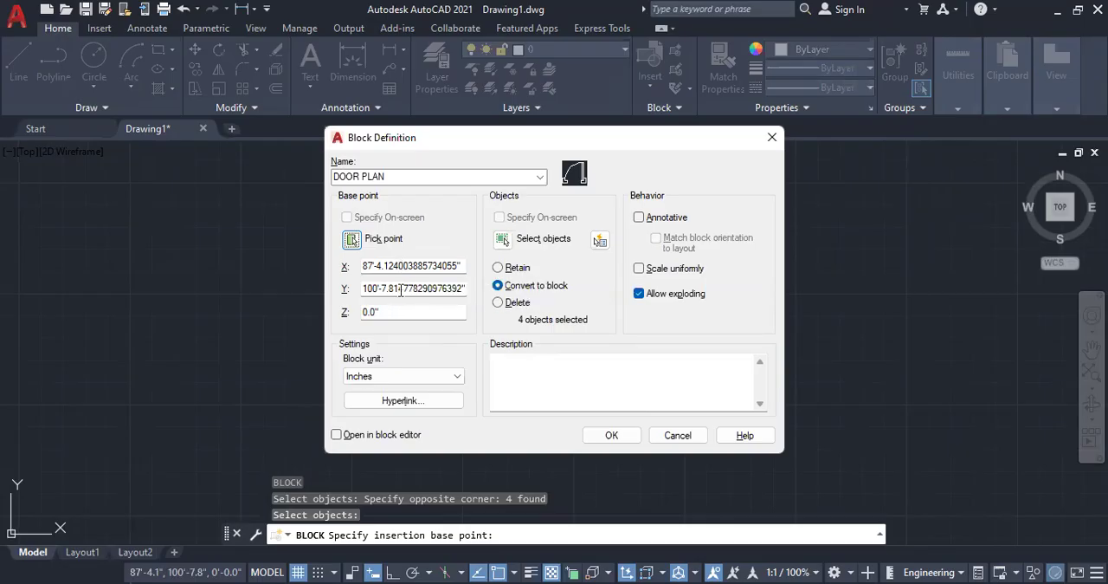
left_click(611, 435)
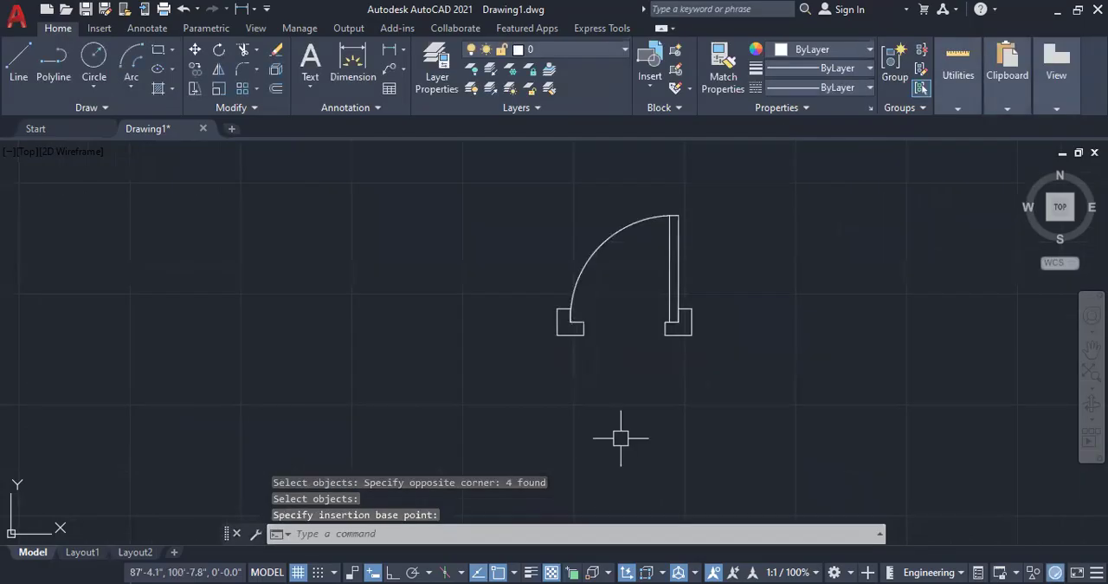
Step: Select the door block and save the drawing as DDDD in AutoCAD 2018 DWG format on the Desktop
left_click(682, 338)
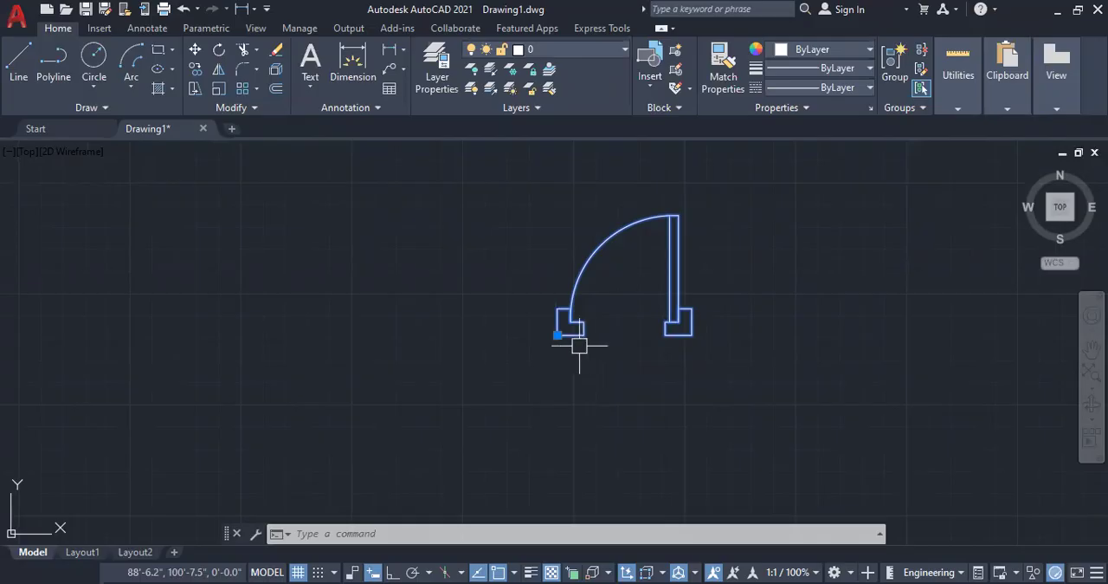
left_click(16, 25)
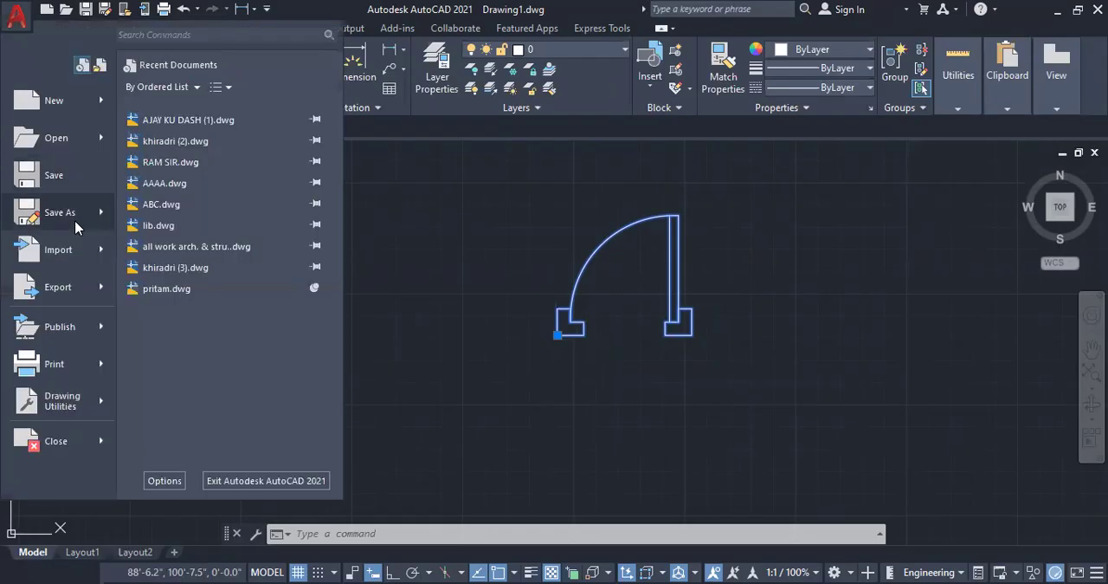
left_click(60, 212)
left_click(344, 258)
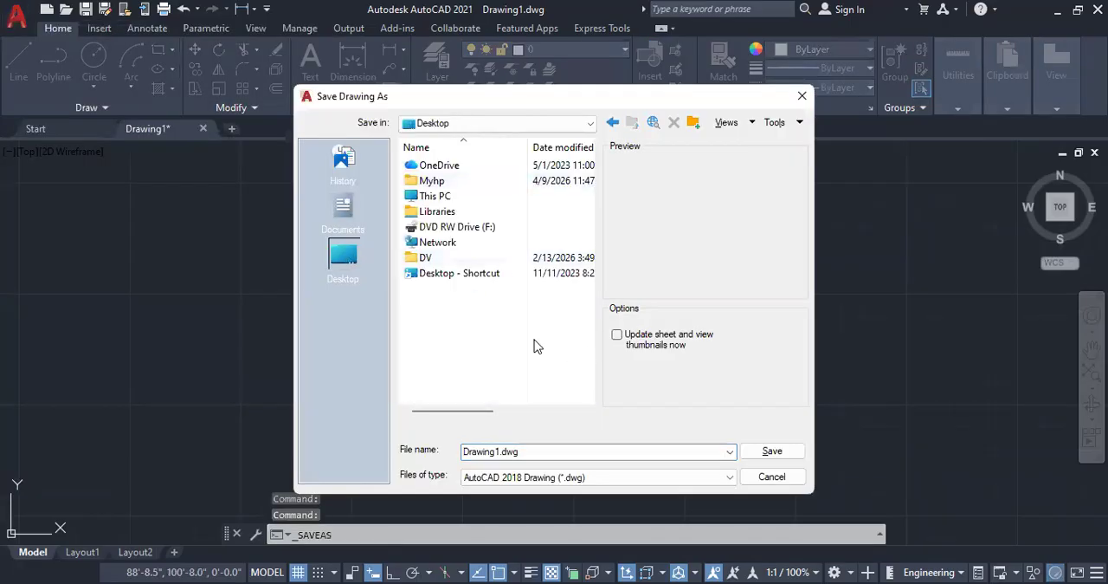
left_click(553, 447)
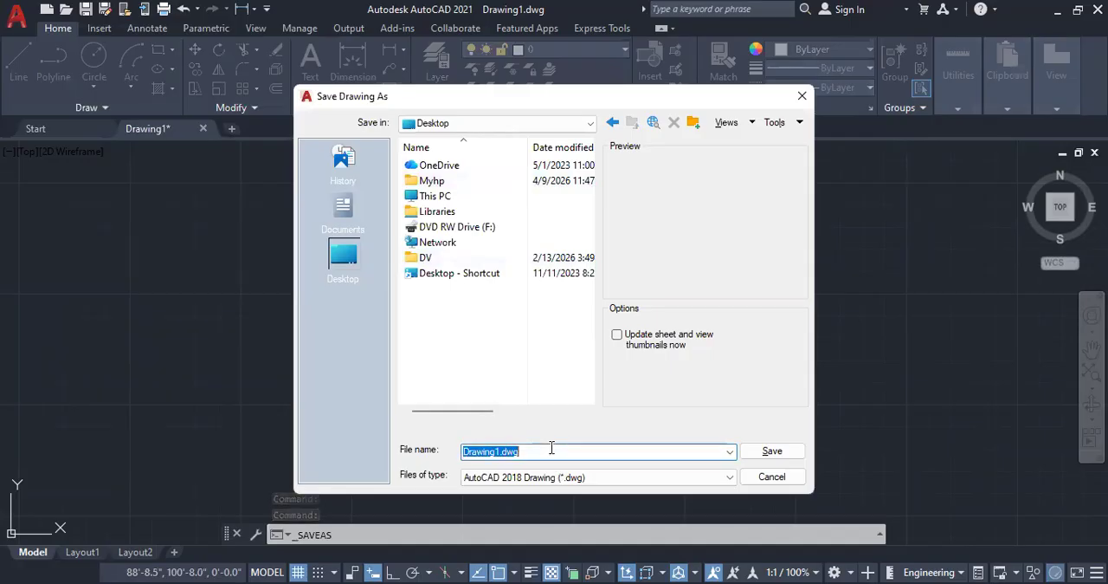
type("DDDD")
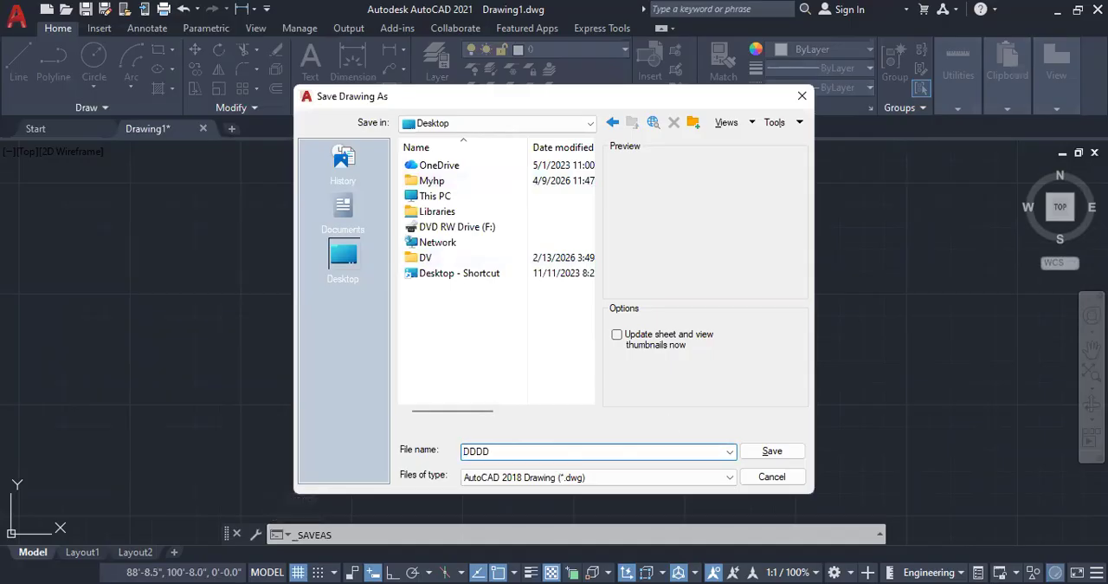
left_click(771, 451)
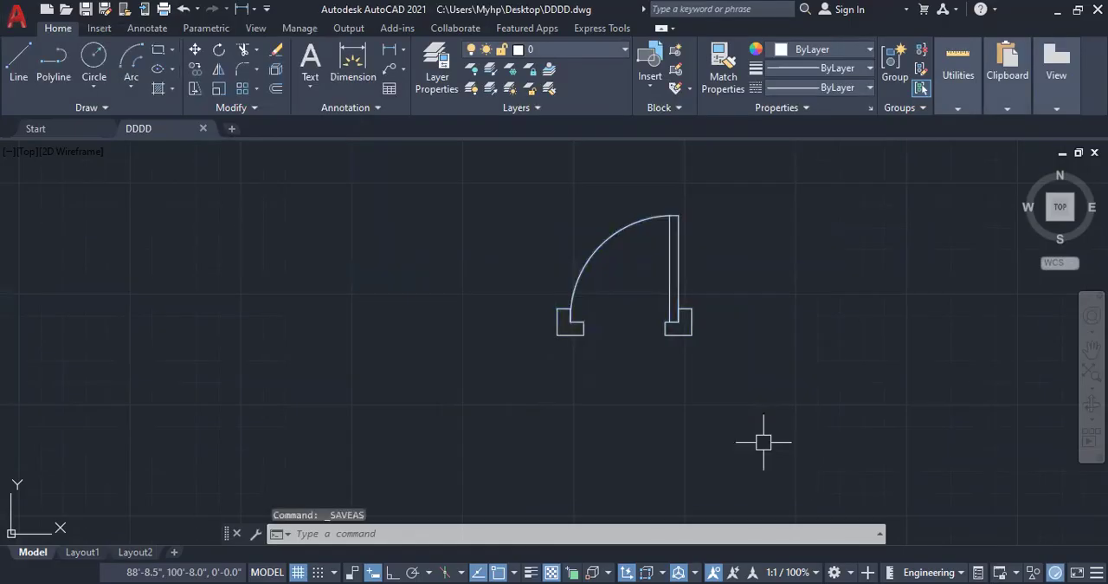
Step: Start a new blank drawing
left_click(231, 130)
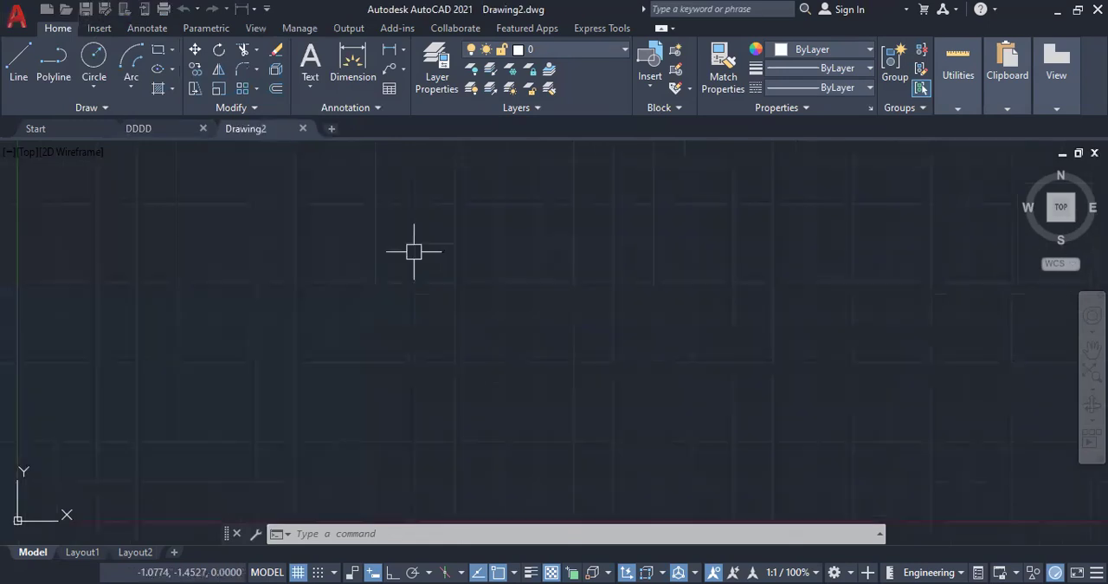
scroll(364, 303, "down", 4)
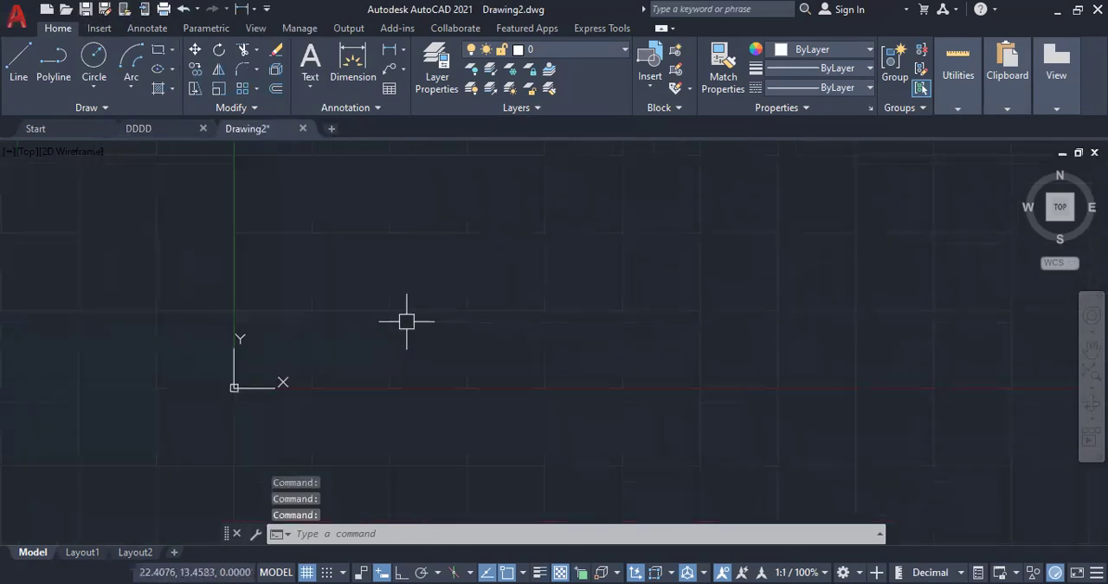
scroll(651, 232, "up", 2)
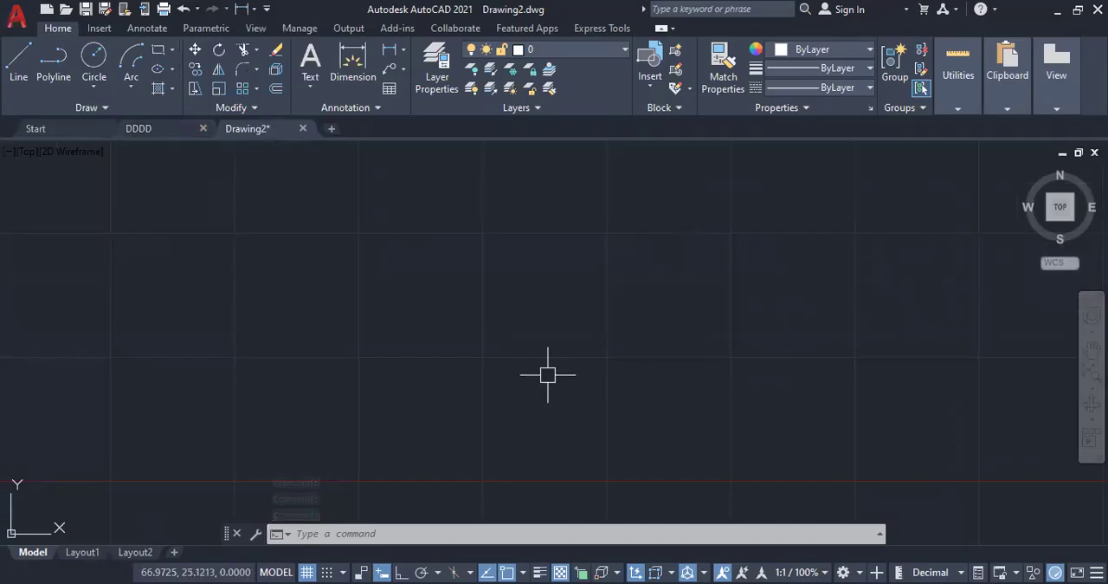
Step: Set the new drawing's length unit type to Engineering
type("UN")
key("Return")
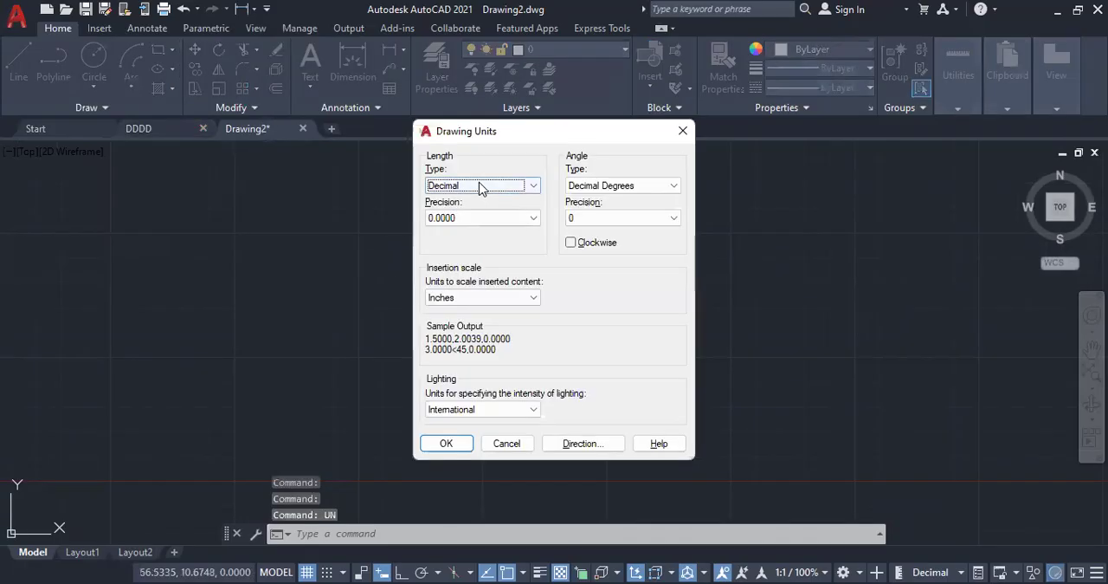
left_click(482, 185)
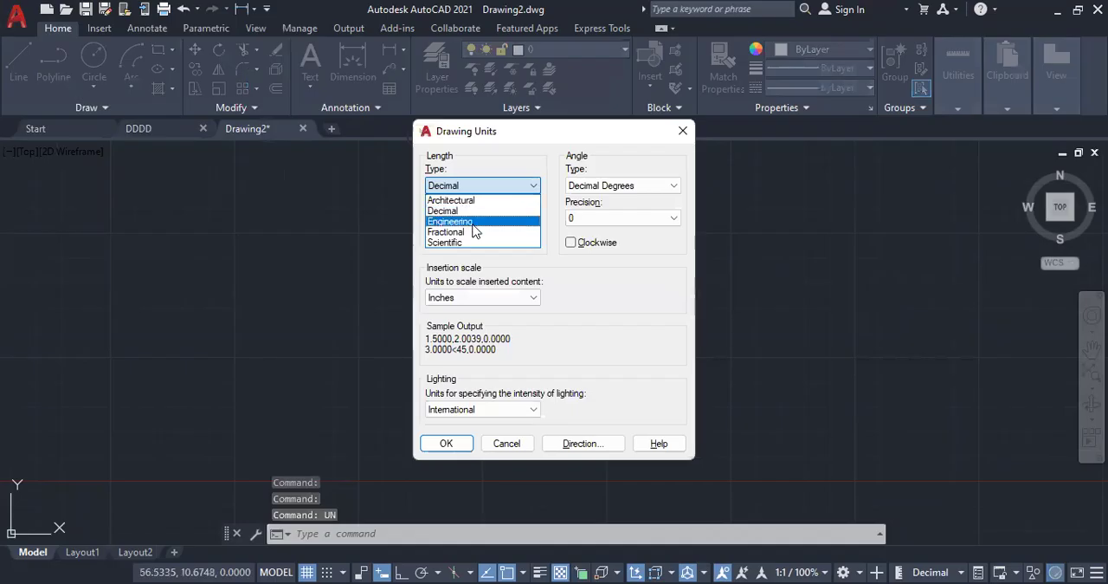
left_click(457, 444)
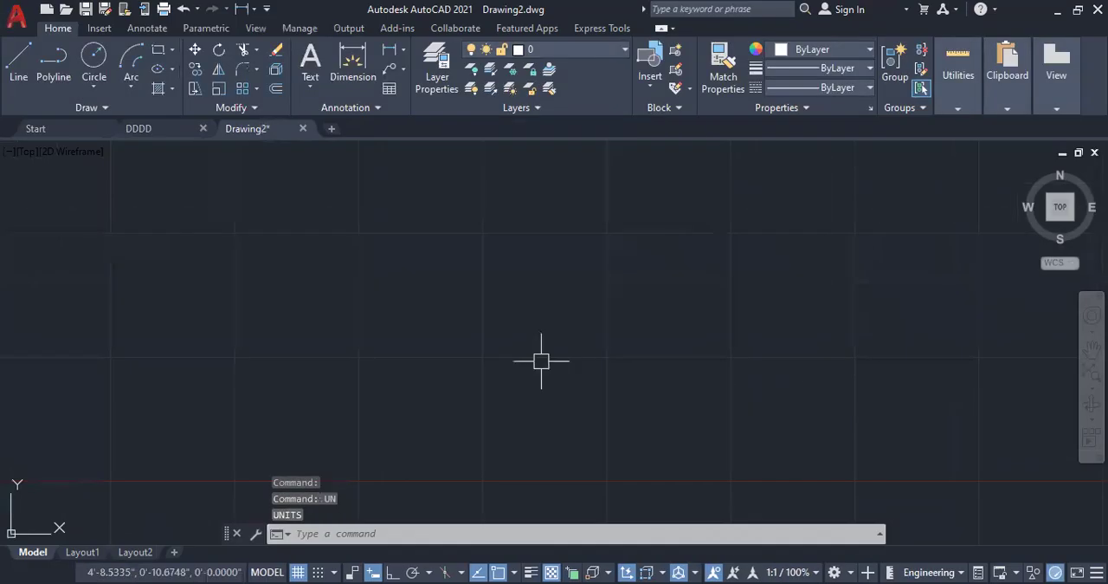
Step: Modify the Standard dimension style so its linear dimensions use the Engineering unit format
type("D")
key("Return")
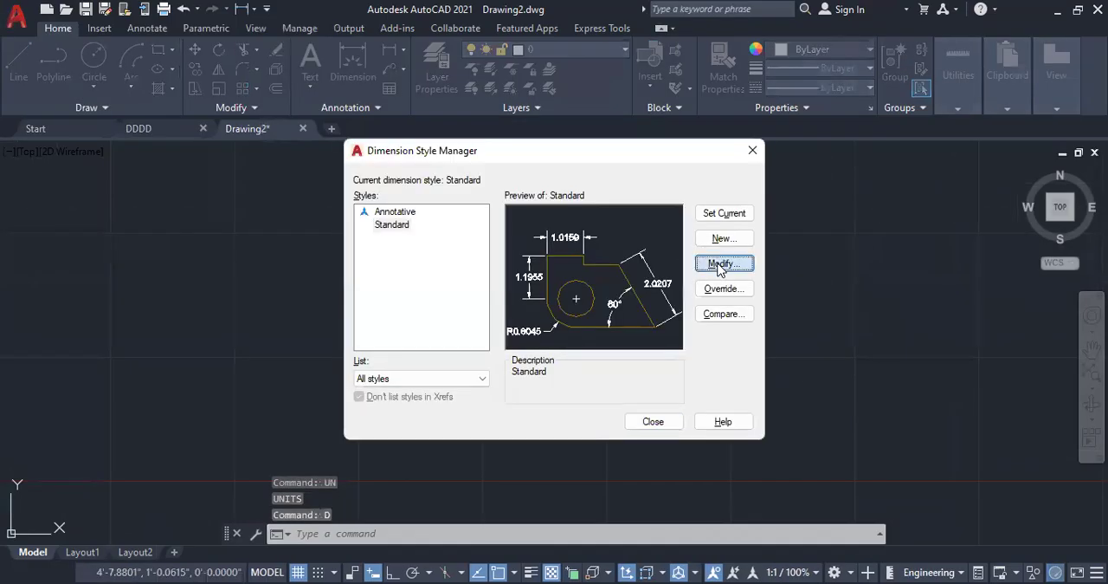
key("Return")
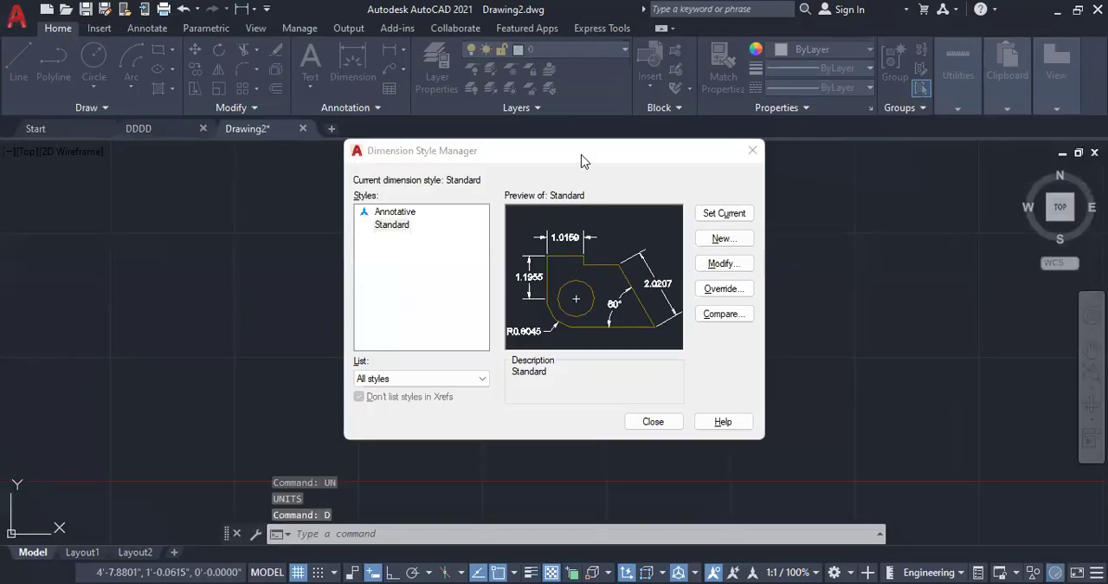
left_click(586, 120)
left_click(562, 120)
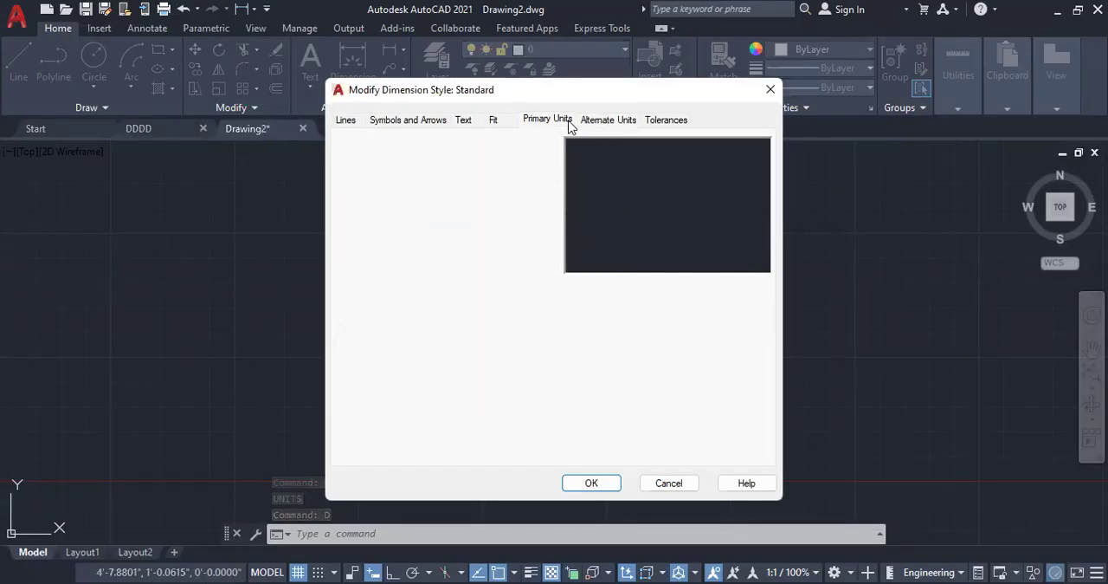
left_click(504, 160)
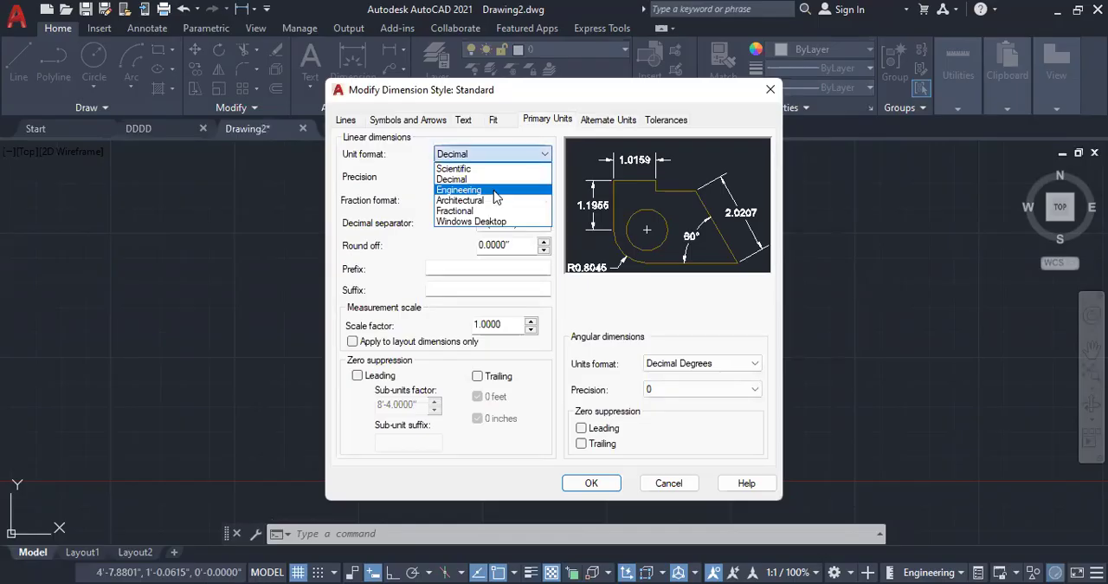
left_click(495, 191)
left_click(587, 483)
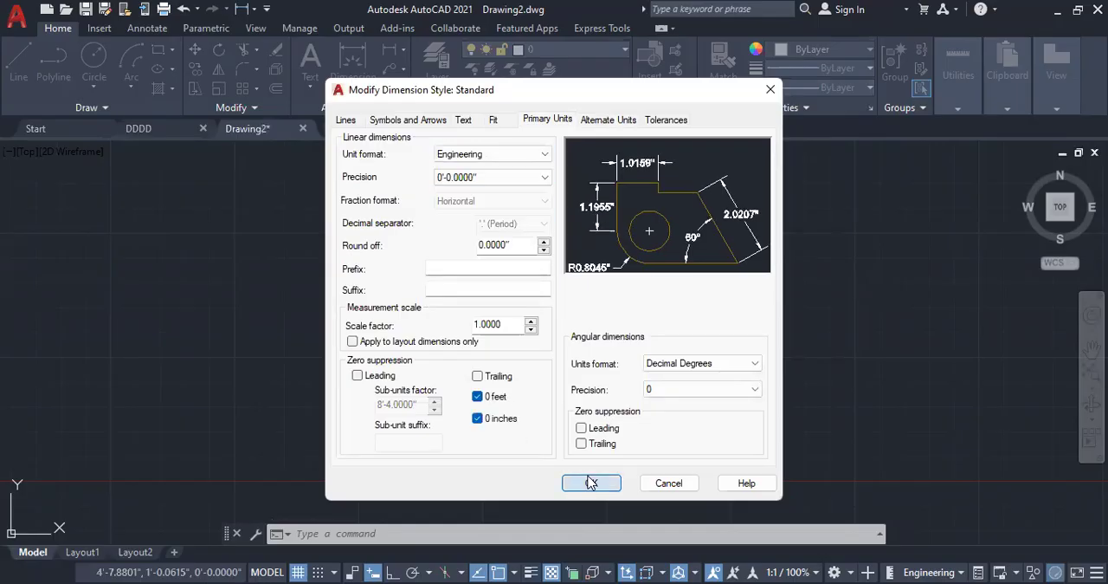
left_click(673, 421)
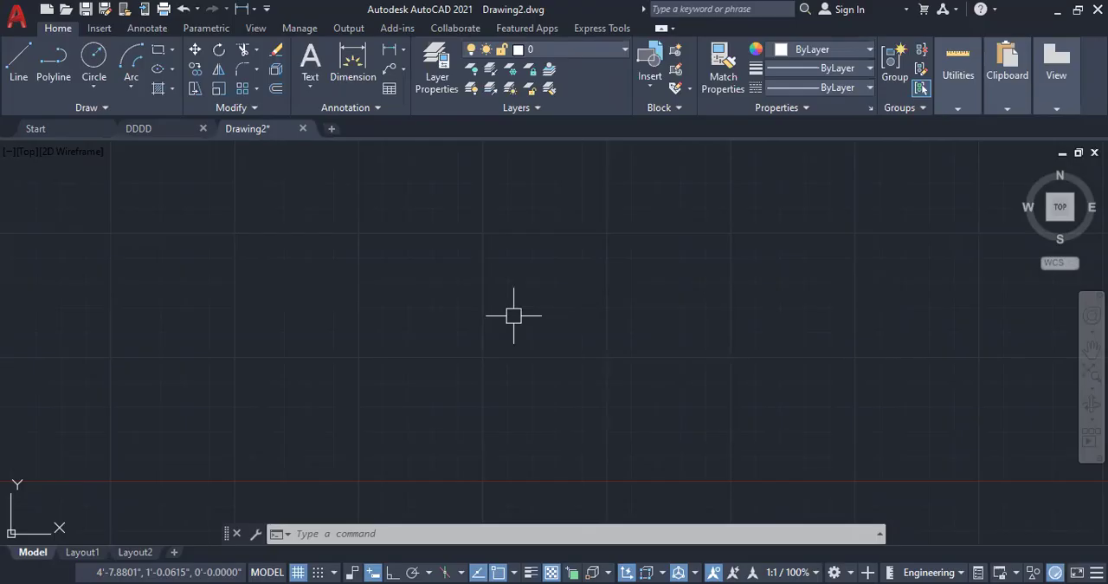
Step: Insert the DOOR PLAN block from the recent blocks into open space in the drawing
type("i")
key("Escape")
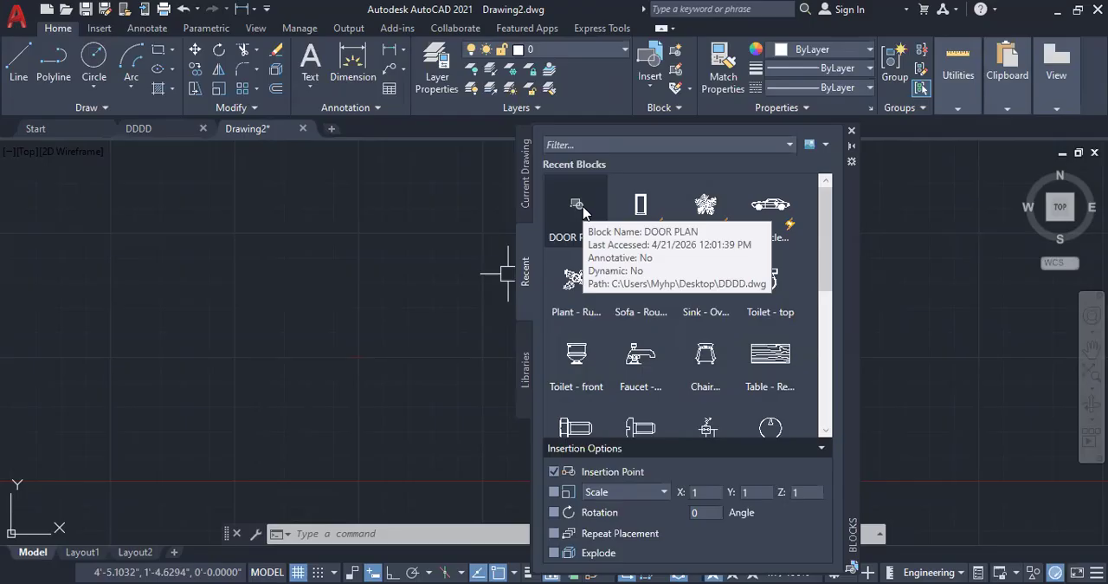
left_click_drag(583, 208, 246, 355)
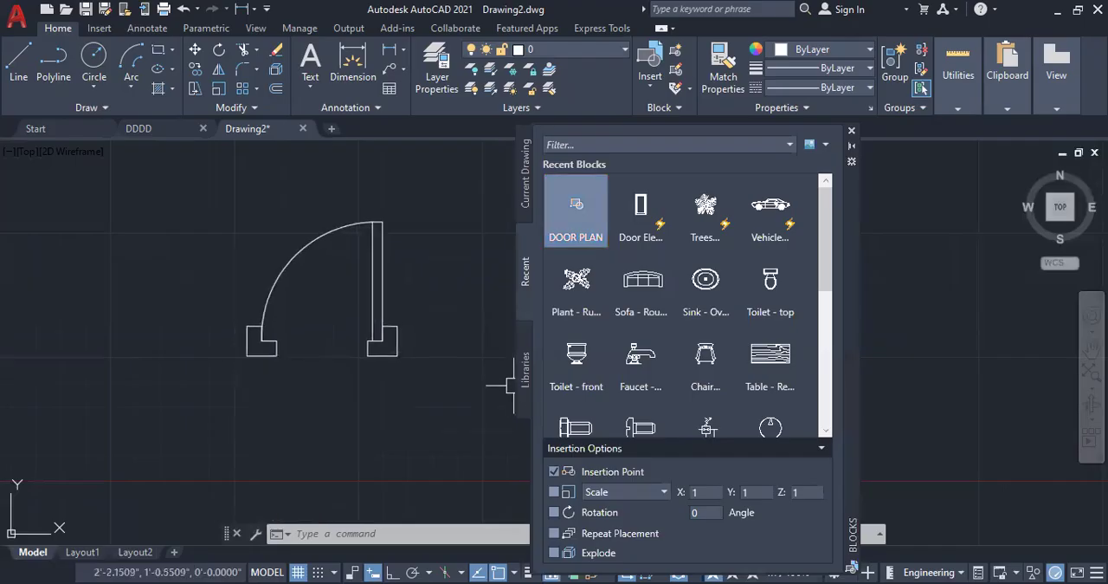
Step: Insert the Trees block from the recent blocks well to the right of the door, and close the Blocks palette
scroll(245, 273, "down", 3)
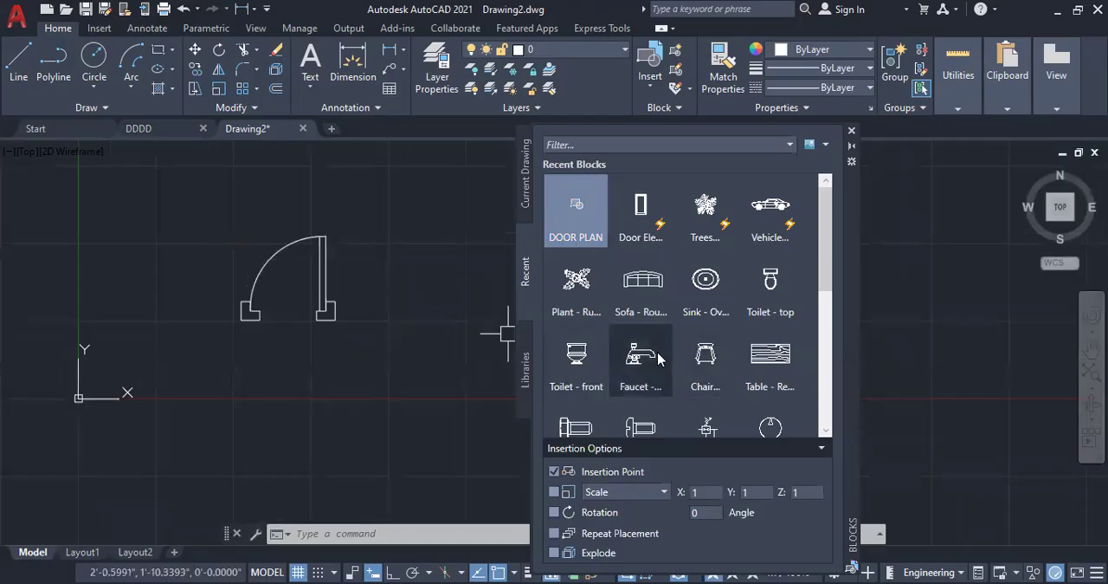
left_click_drag(716, 213, 923, 451)
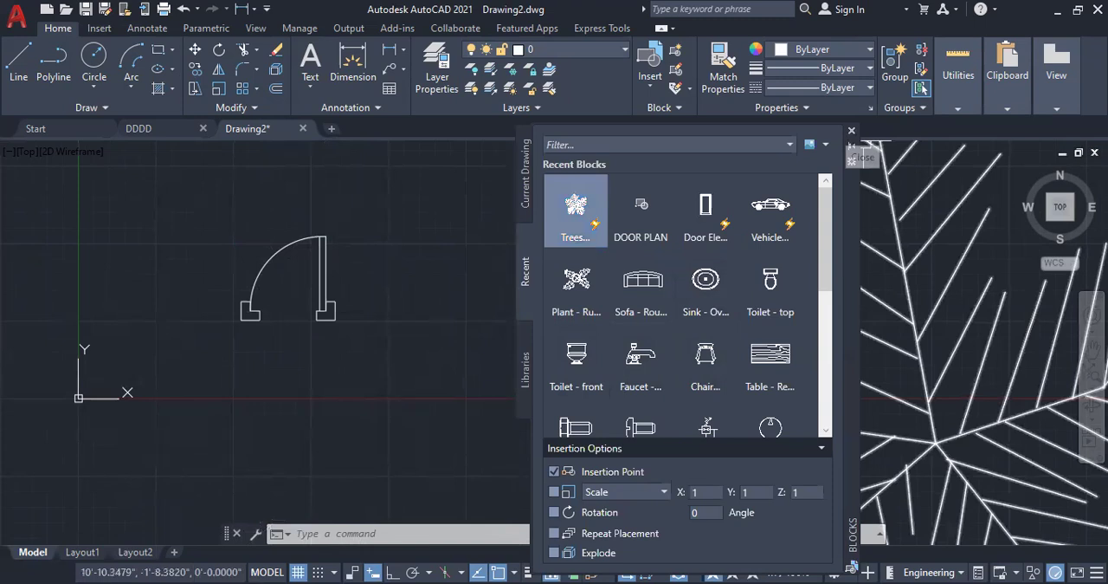
left_click(851, 131)
Step: Explode the inserted door block and select its parts individually to check them, ending with nothing selected
scroll(520, 286, "up", 4)
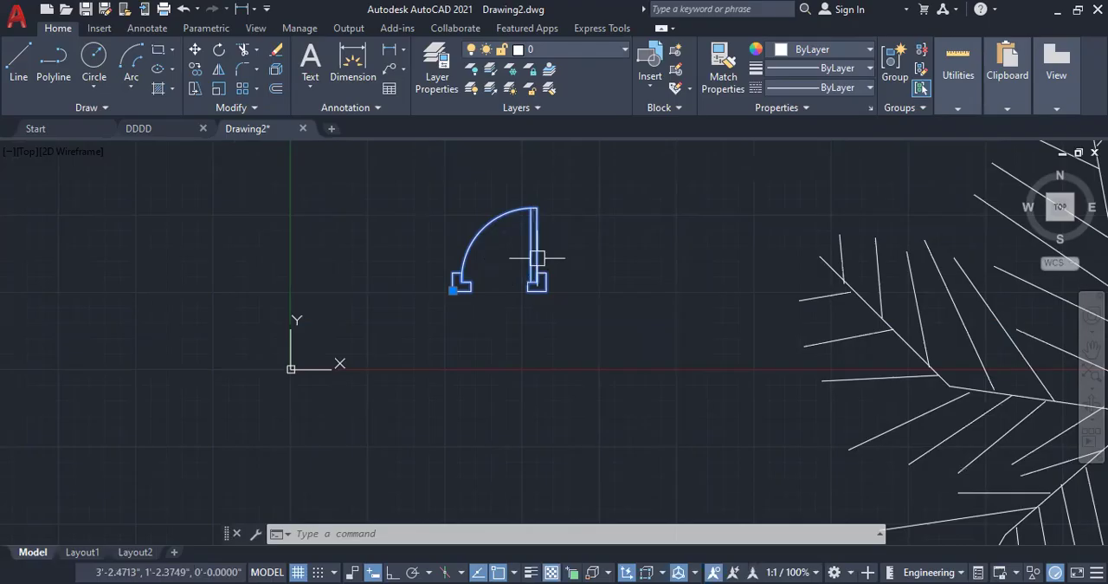
mouse_move(518, 216)
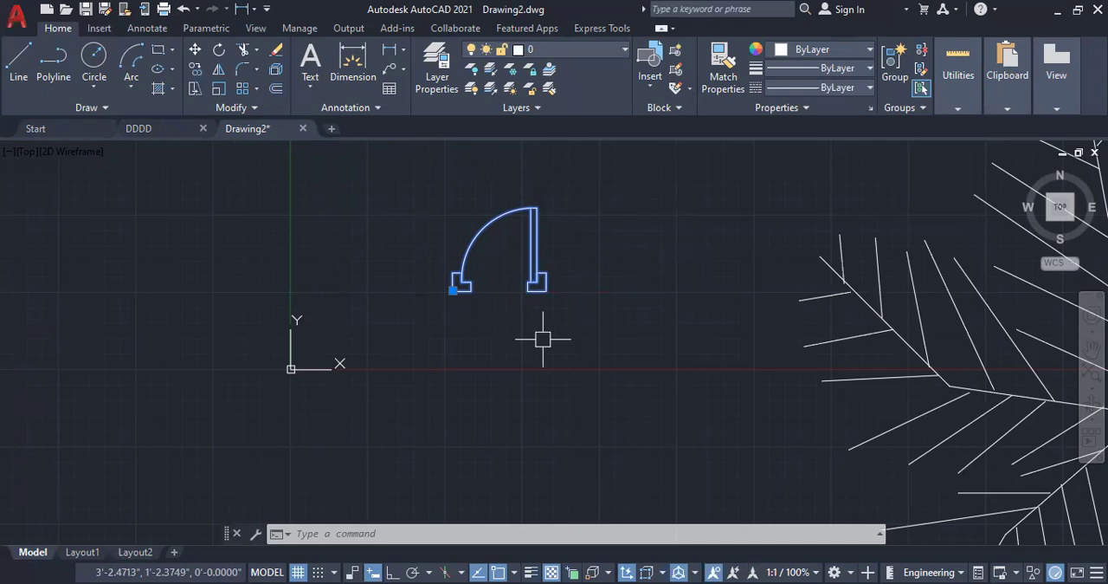
type("x")
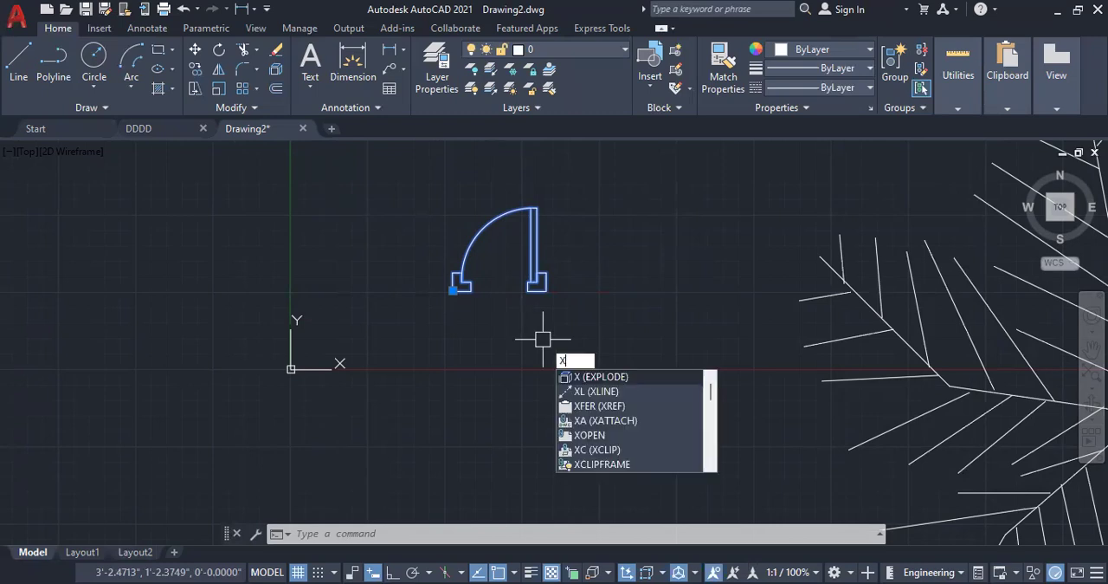
key("Return")
left_click(541, 279)
left_click(477, 230)
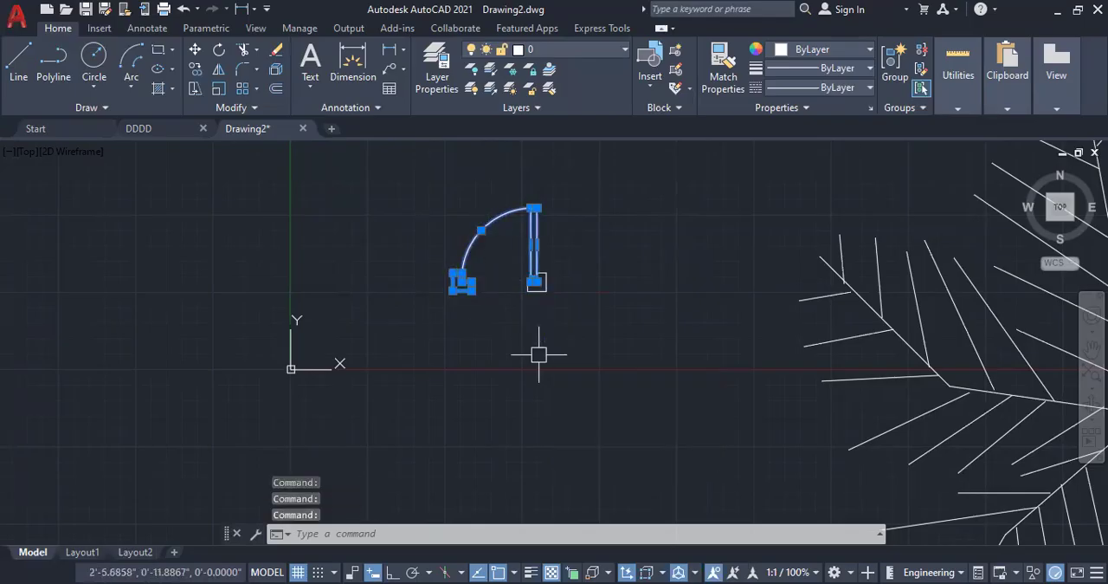
key("Escape")
key("Escape")
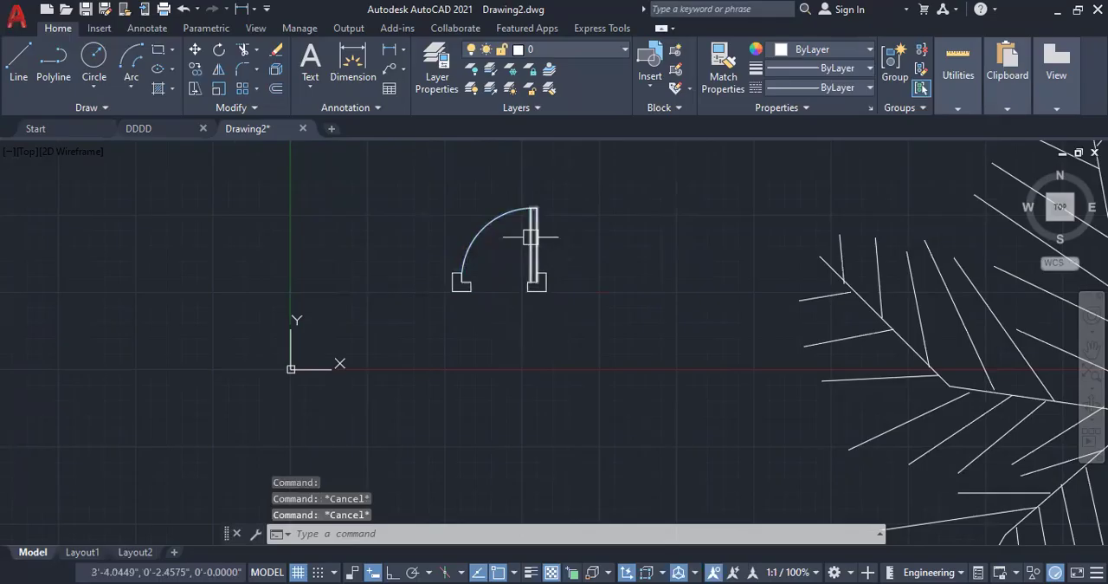
Step: Add a linear dimension across the door opening between the frame profiles' inner corners, and erase that dimension
scroll(537, 239, "up", 4)
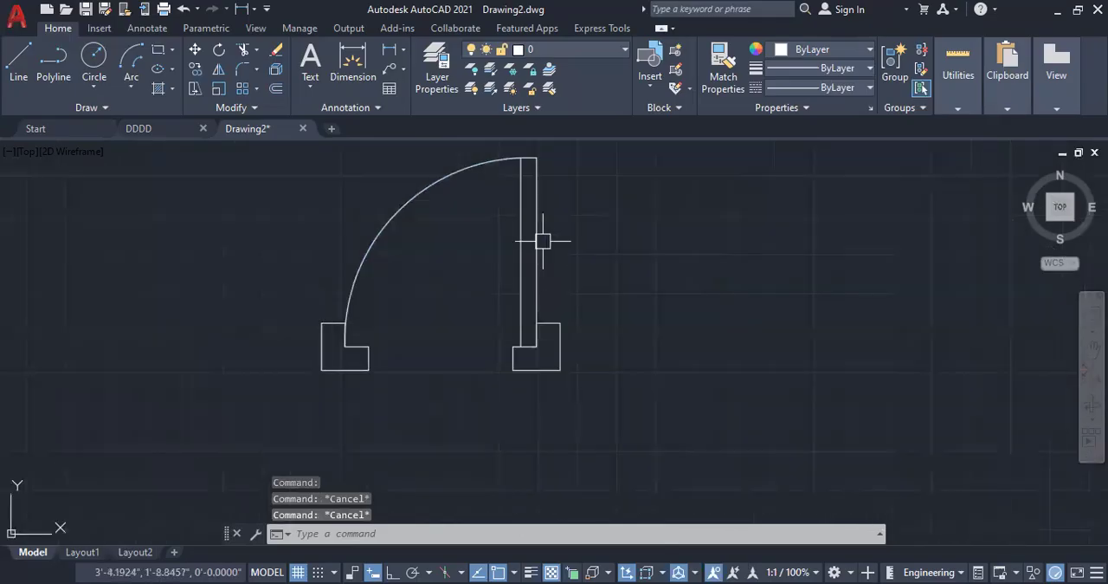
left_click(390, 51)
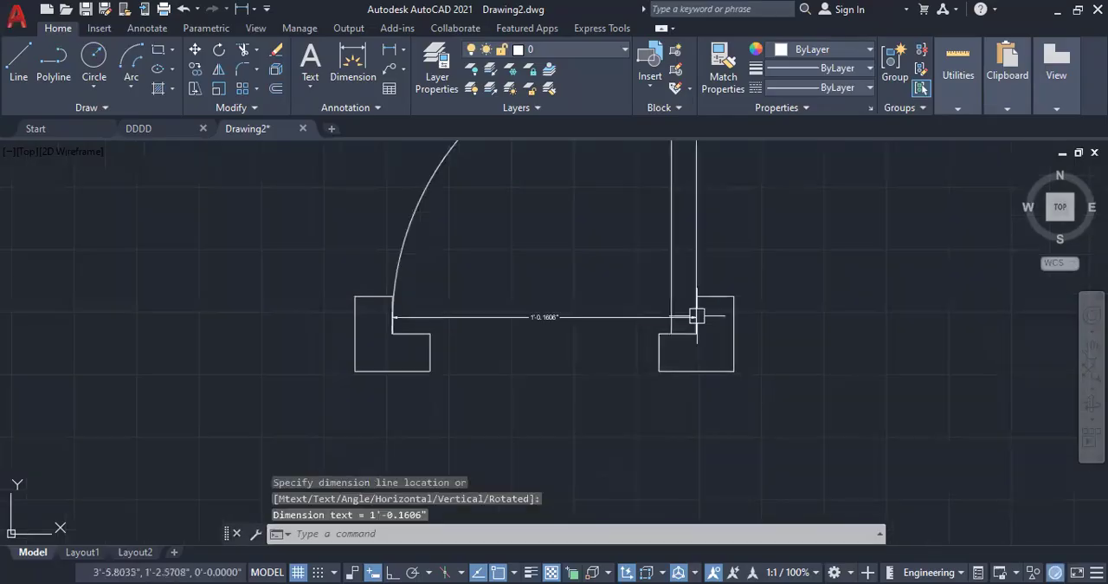
scroll(539, 366, "up", 4)
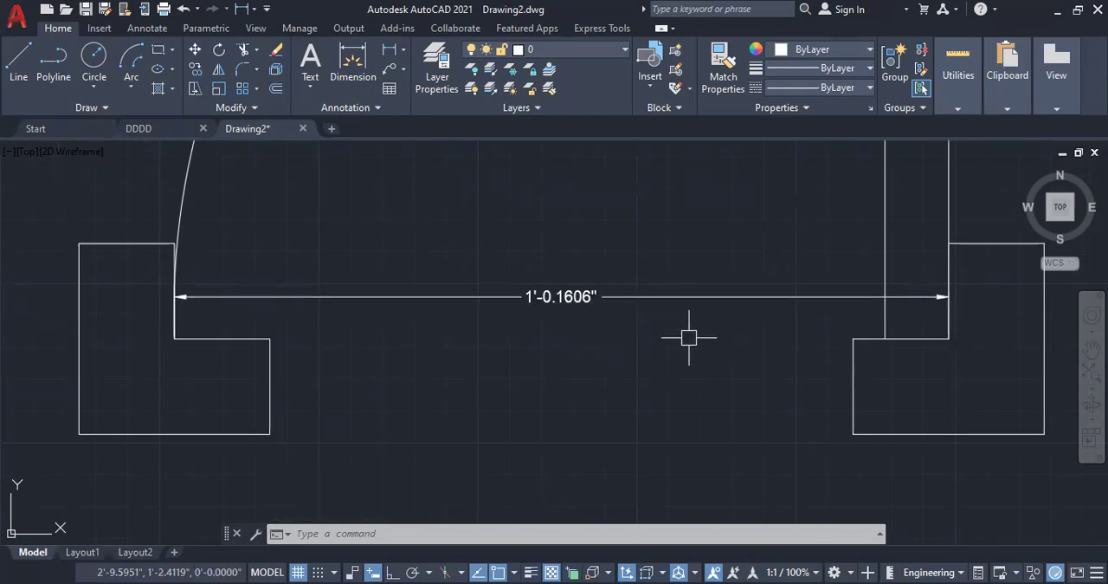
left_click(684, 296)
key("Delete")
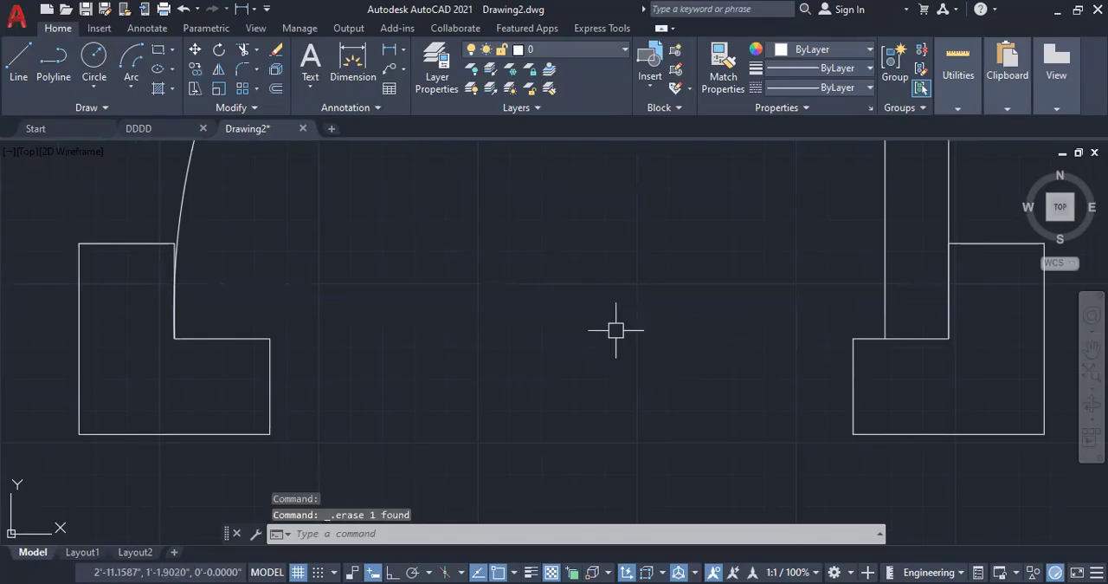
Step: Draw a 2' horizontal guide line to the right from the left frame profile's inner corner, with Ortho on
scroll(437, 329, "down", 6)
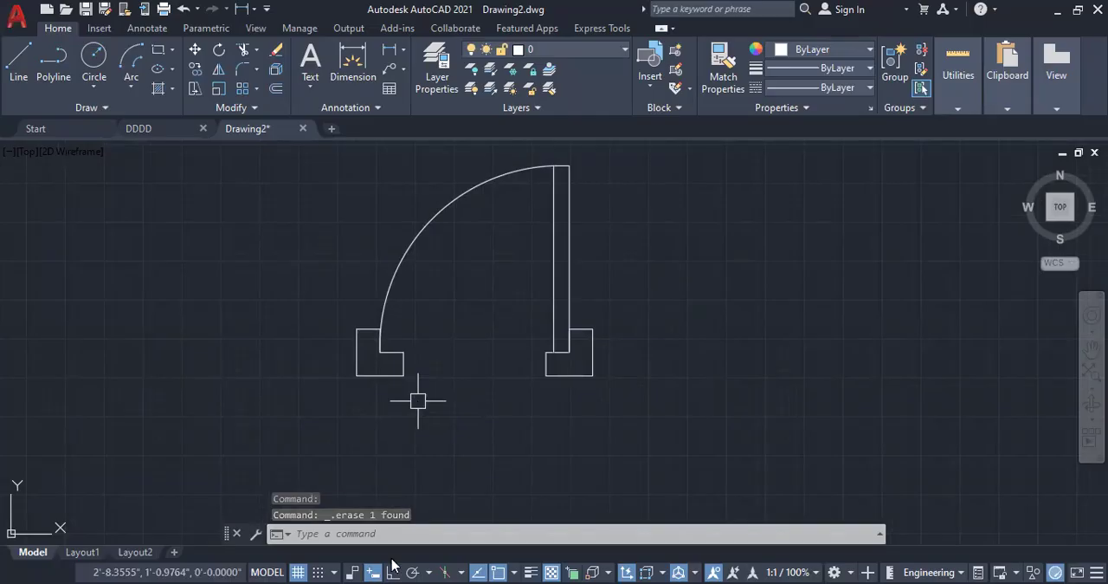
type("l")
key("Return")
left_click(376, 355)
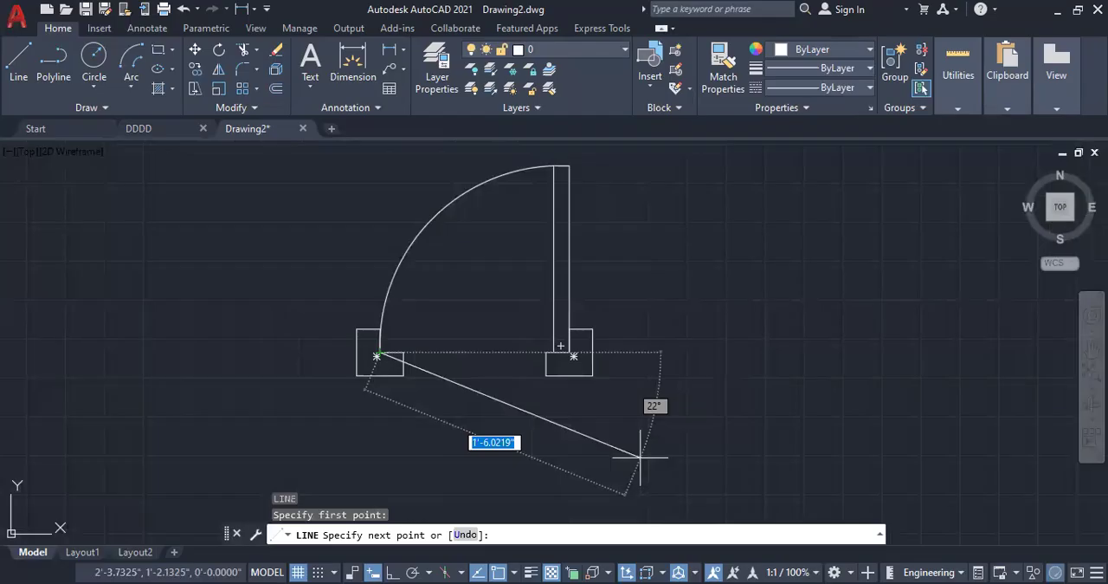
key("F8")
type("2'")
key("Return")
key("Escape")
Step: Move the right frame profile, door leaf and swing arc so the profile's inner corner meets the guide line's right end
left_click(587, 375)
left_click(607, 280)
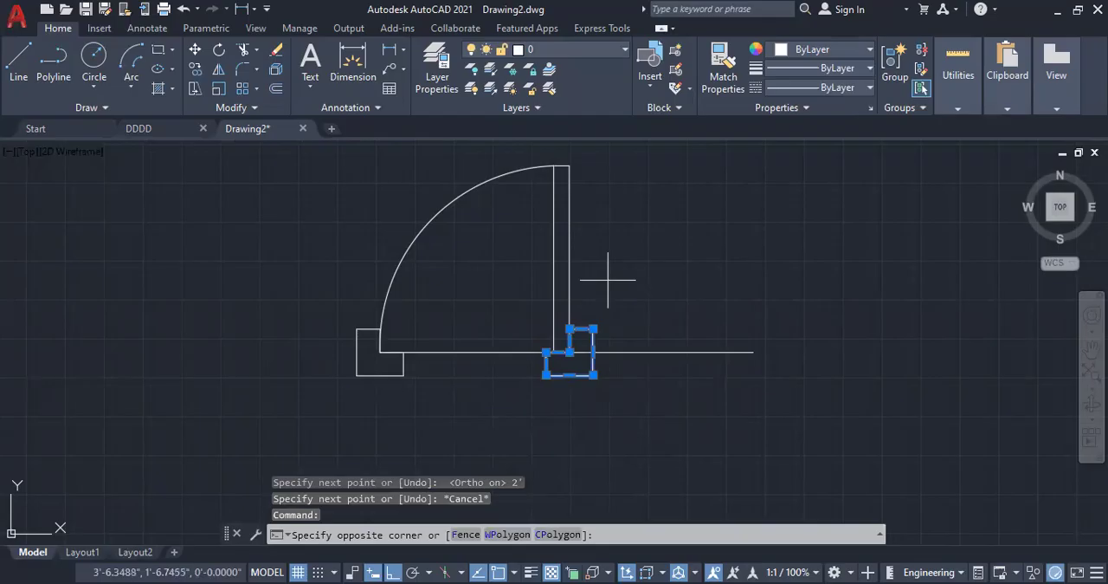
left_click(535, 164)
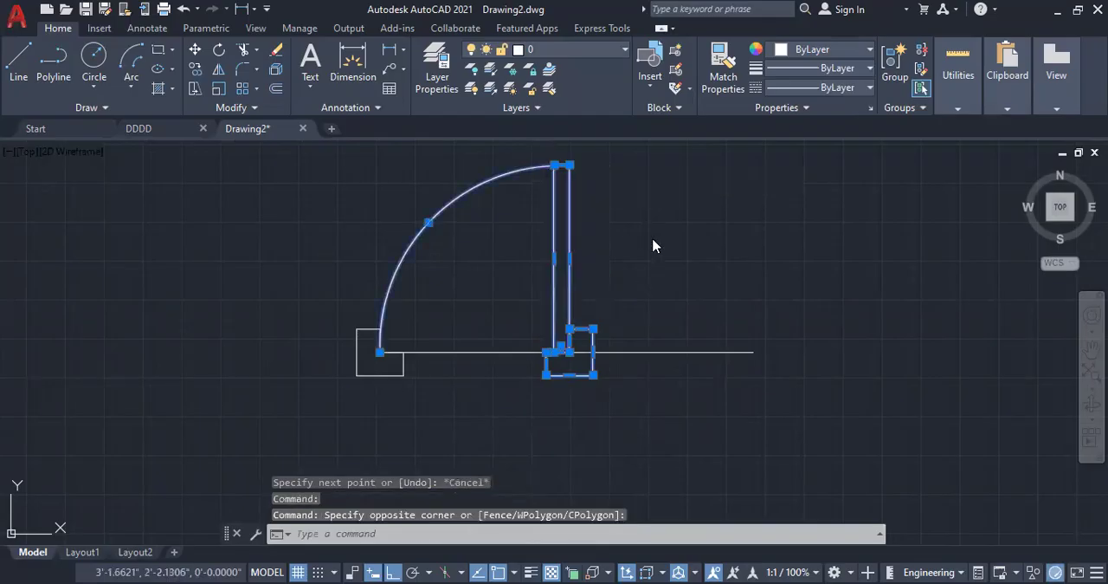
right_click(707, 341)
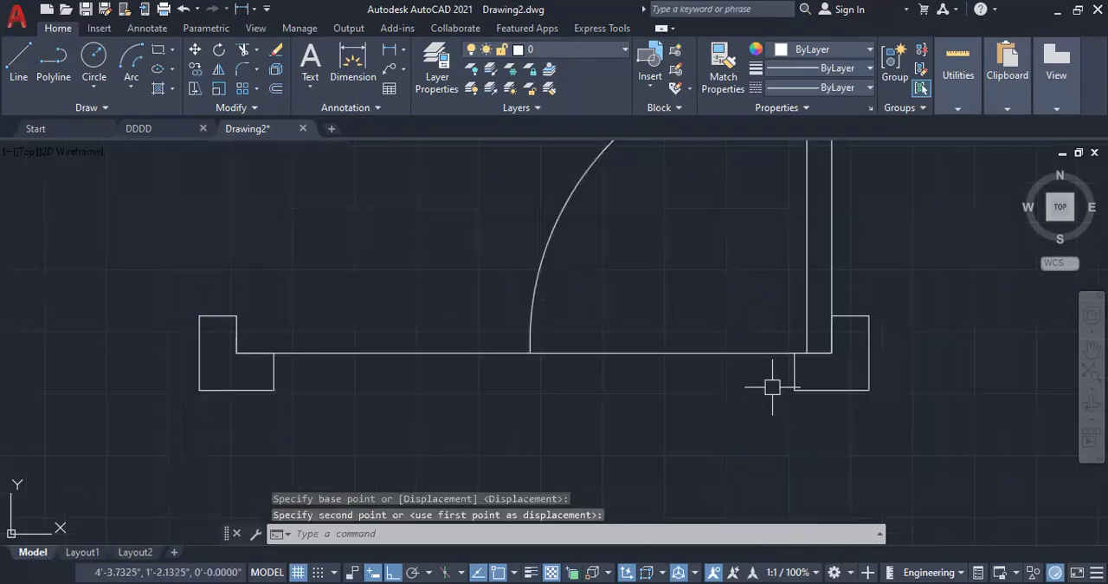
key("Escape")
key("Escape")
Step: Erase the old swing arc, door leaf and horizontal guide line, keeping both frame profiles
scroll(771, 385, "down", 3)
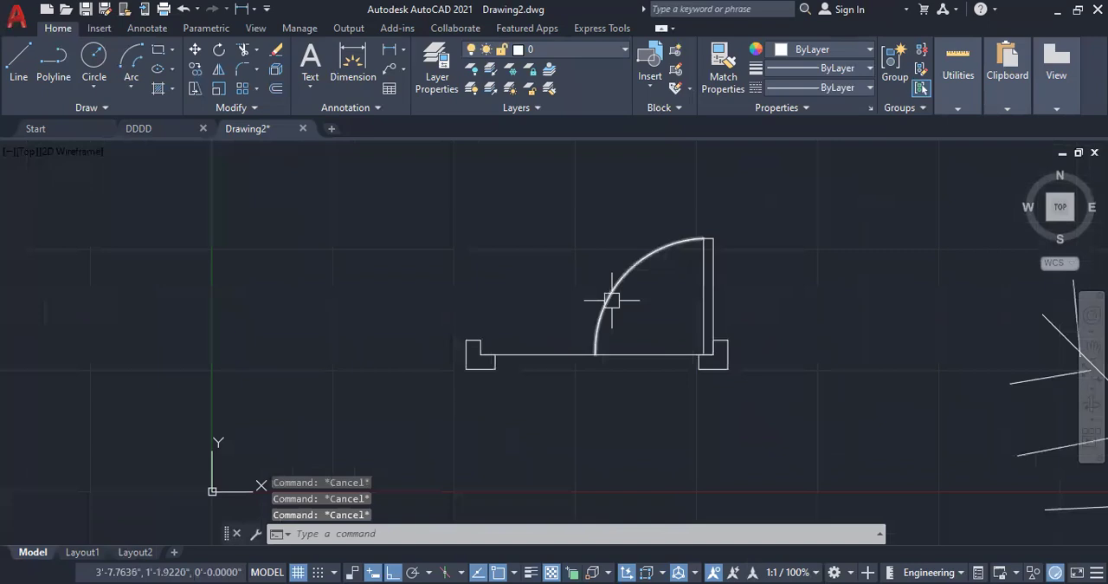
left_click(610, 291)
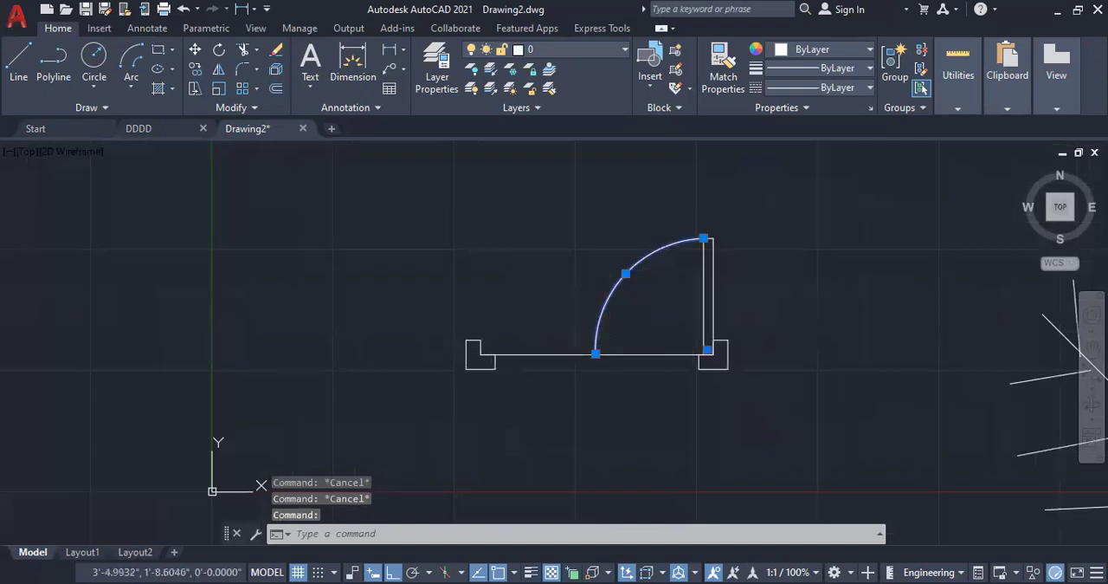
key("Delete")
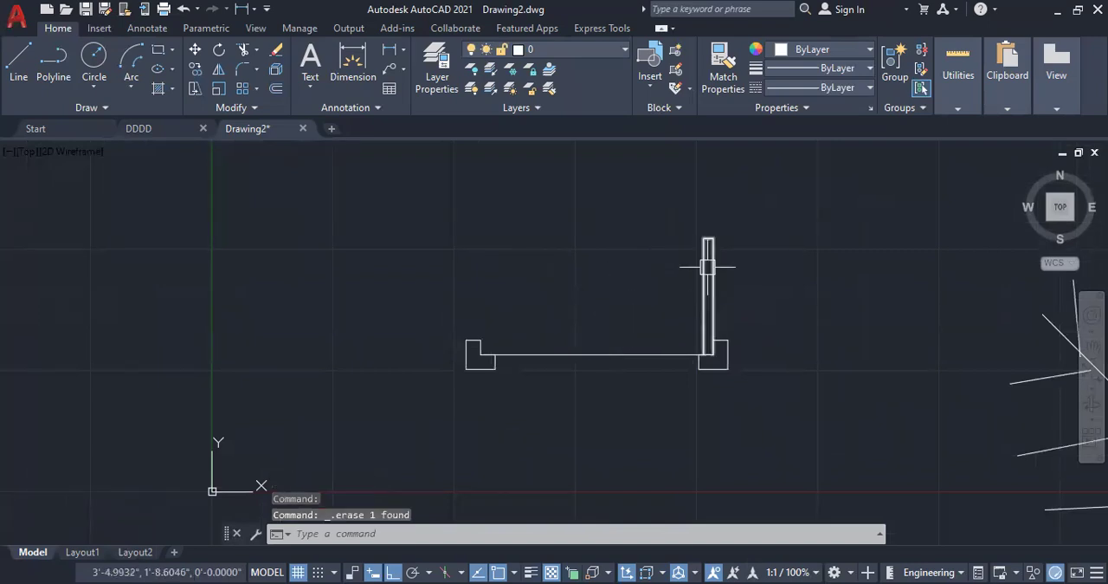
left_click(708, 267)
key("Delete")
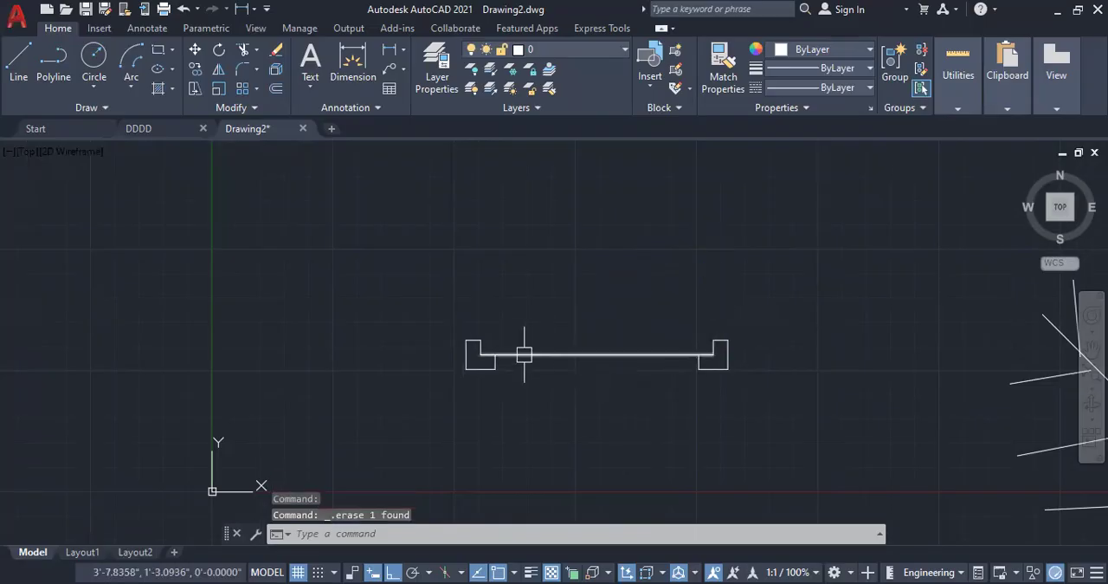
left_click(581, 355)
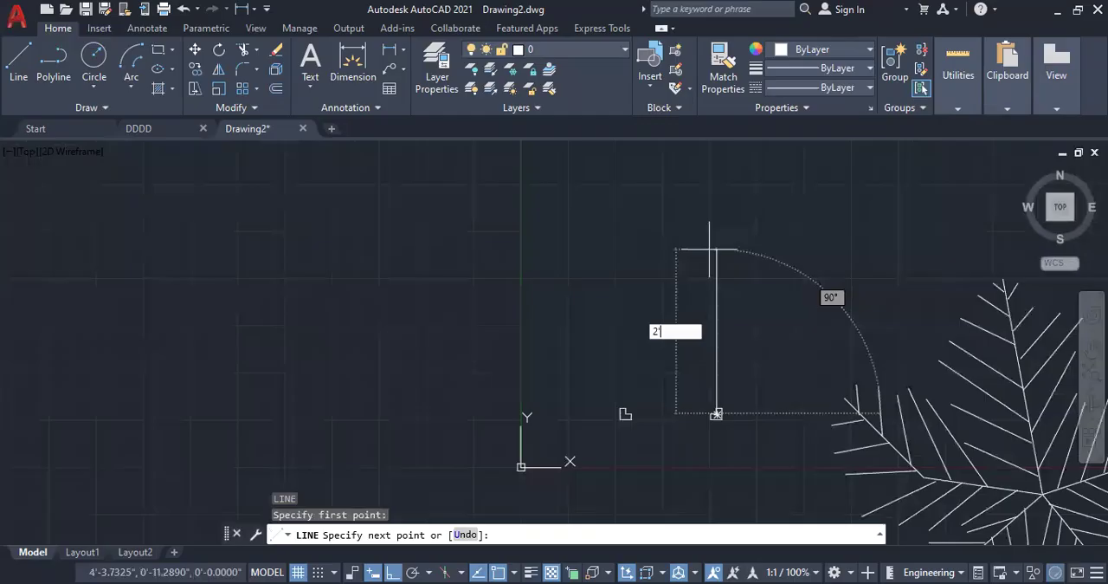
Step: Draw a new door leaf 2' tall and 1" thick, rising from the right frame profile's inner corner
key("Return")
type("1'")
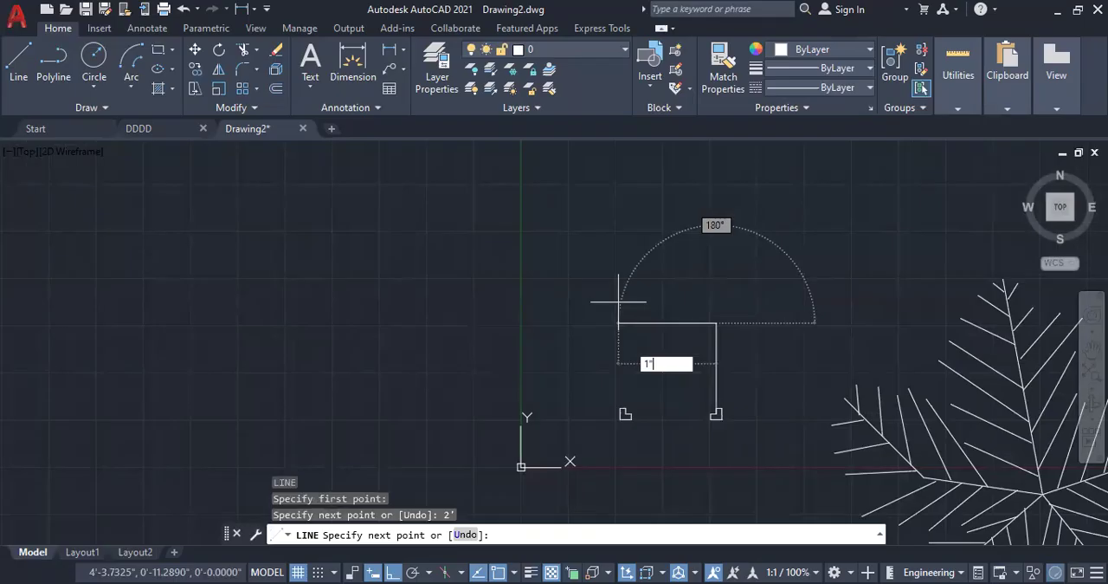
key("Return")
key("Escape")
scroll(754, 419, "up", 4)
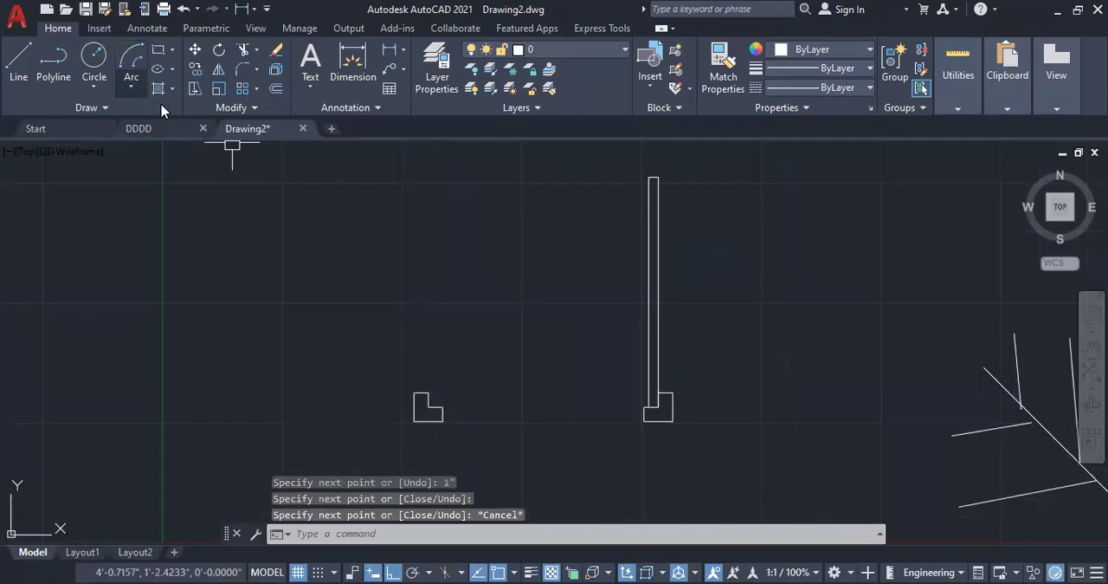
Step: Draw a Start, End, Angle arc of 90° from the left frame profile's inner corner to the door leaf's top
left_click(173, 90)
left_click(142, 103)
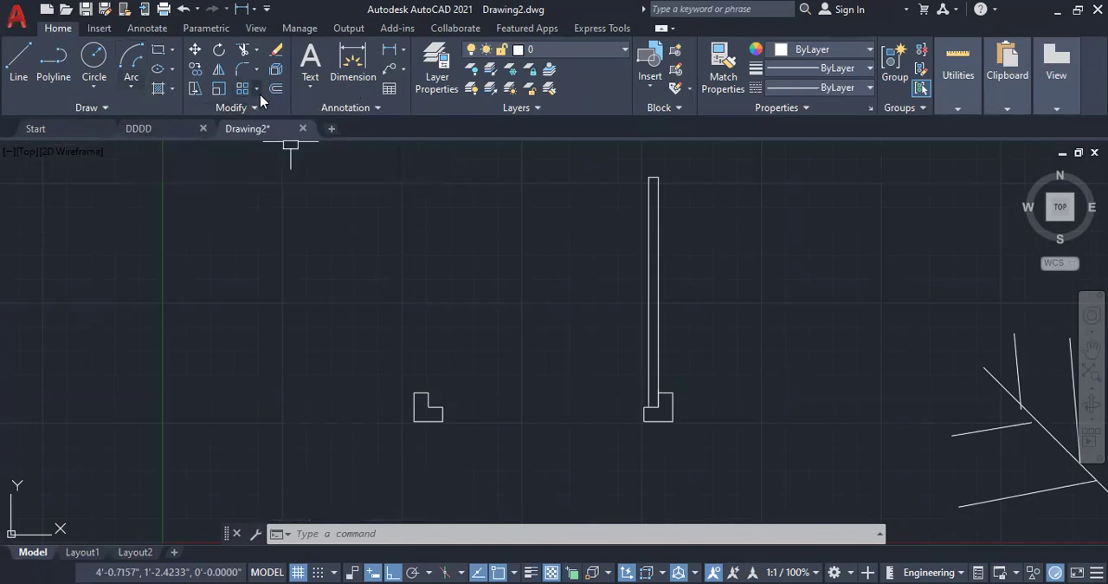
left_click(132, 90)
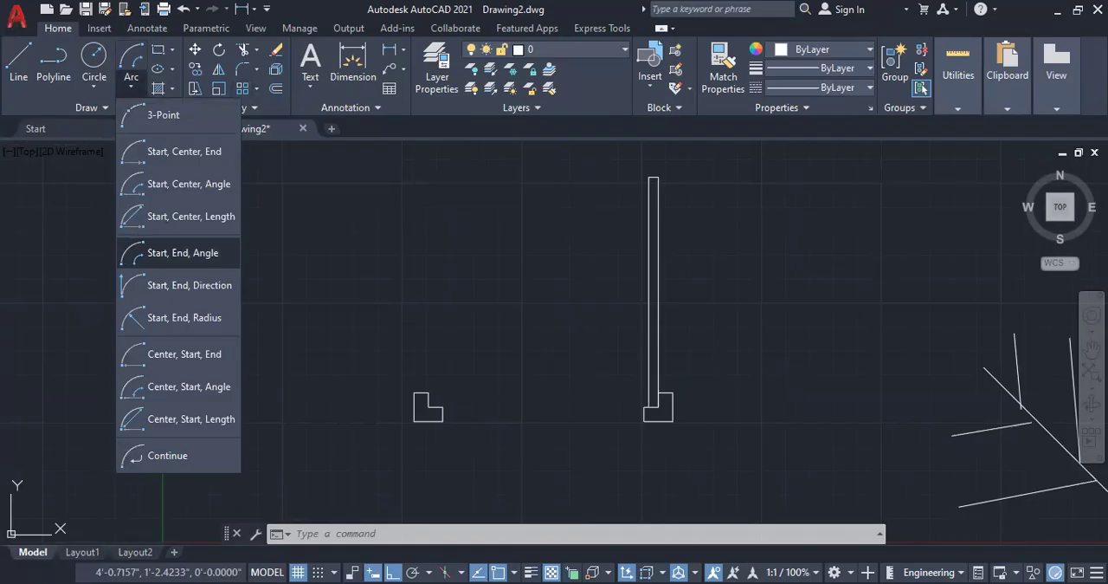
left_click(183, 252)
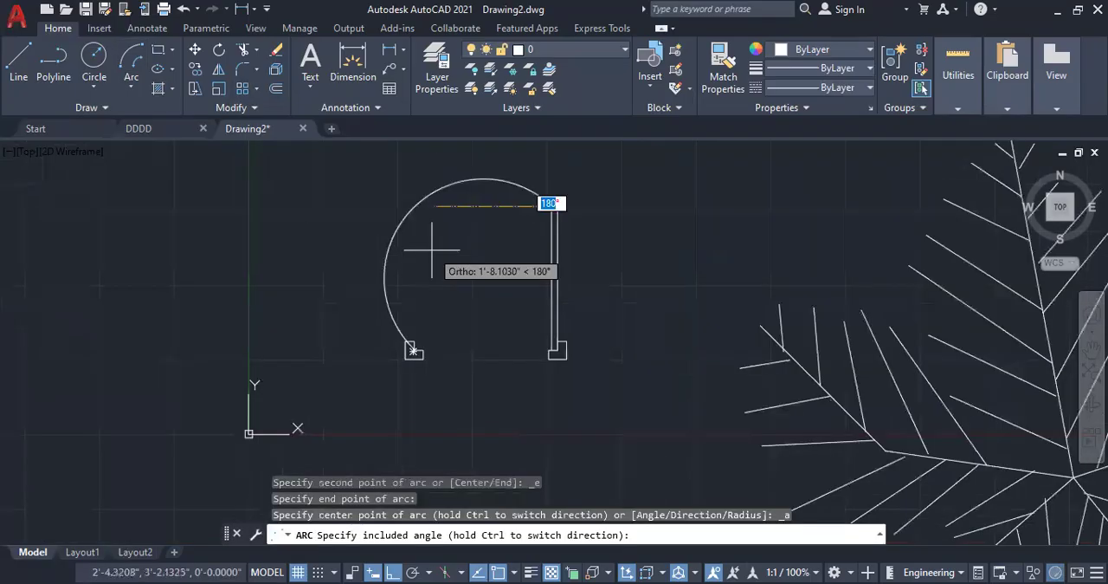
type("90")
key("Return")
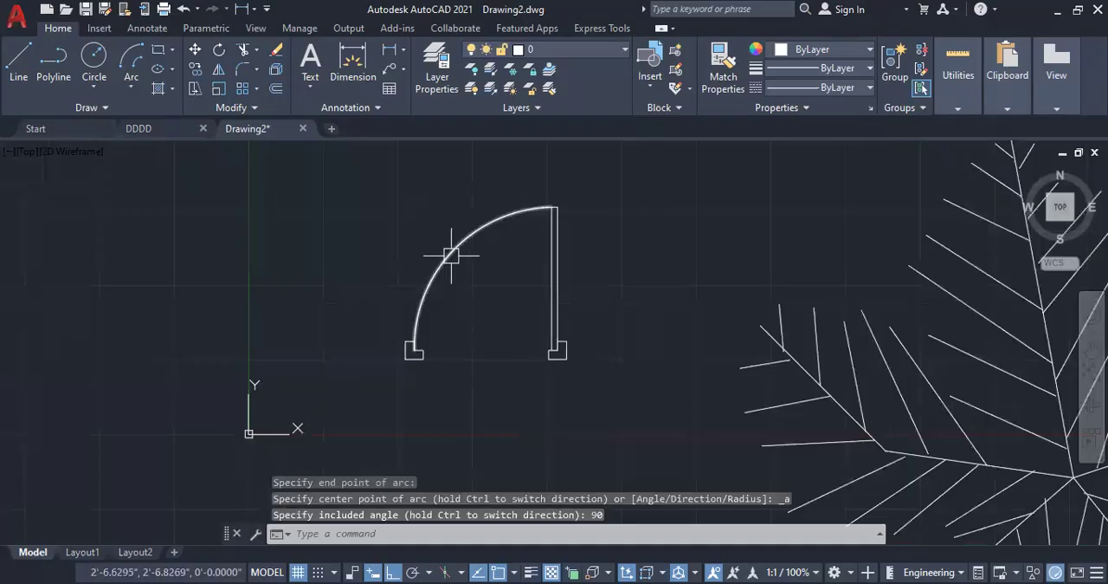
Step: Erase the star-shaped plant block beside the door in Drawing2
key("Escape")
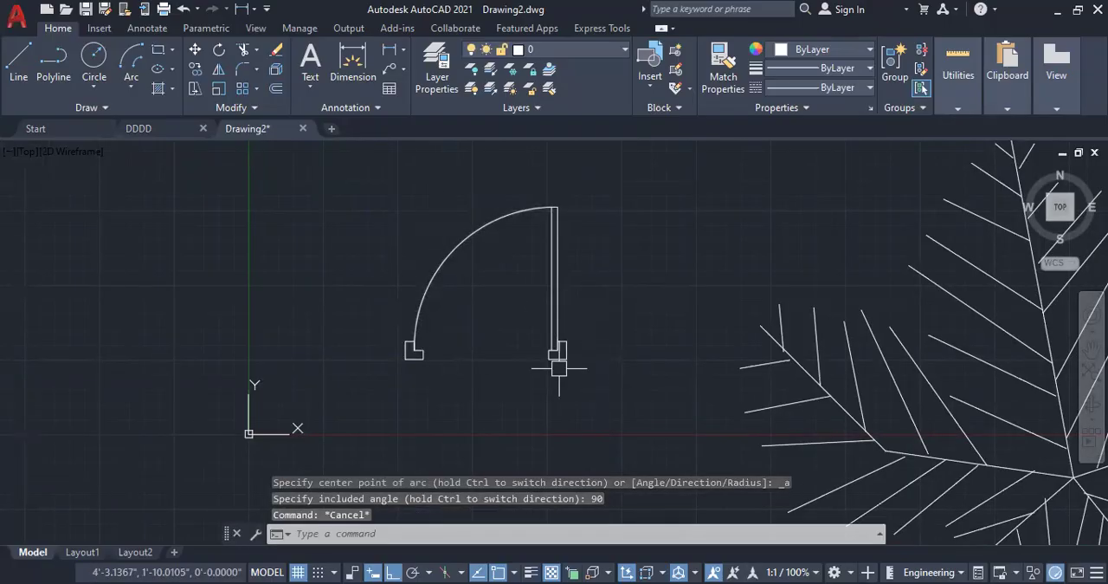
scroll(355, 346, "down", 4)
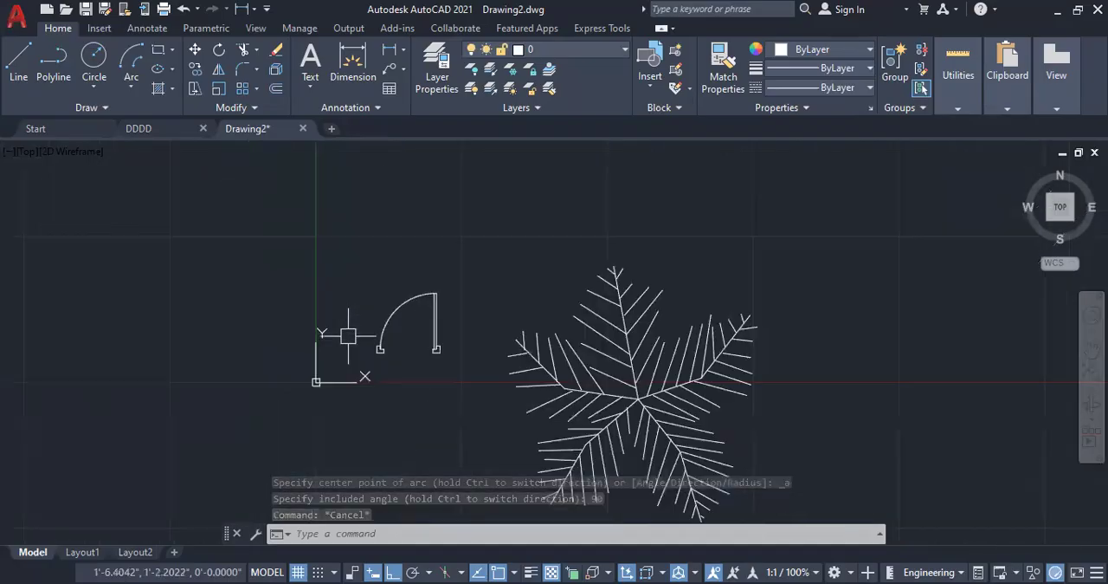
left_click(712, 340)
key("Delete")
scroll(392, 333, "up", 4)
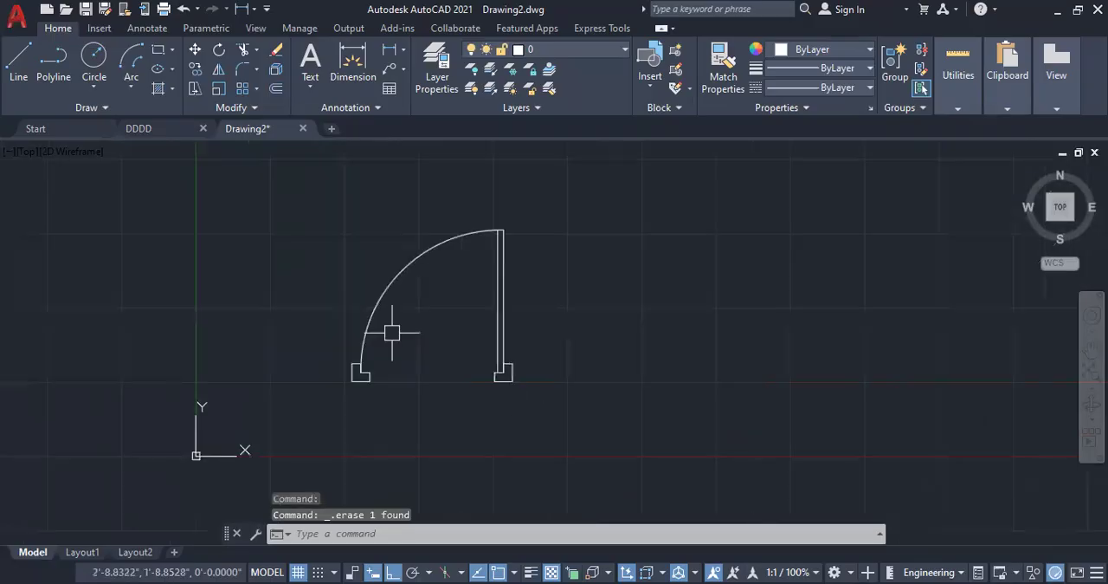
Step: Erase all parts of the door and close Drawing2.dwg without saving the changes
left_click(559, 428)
left_click(281, 197)
key("Delete")
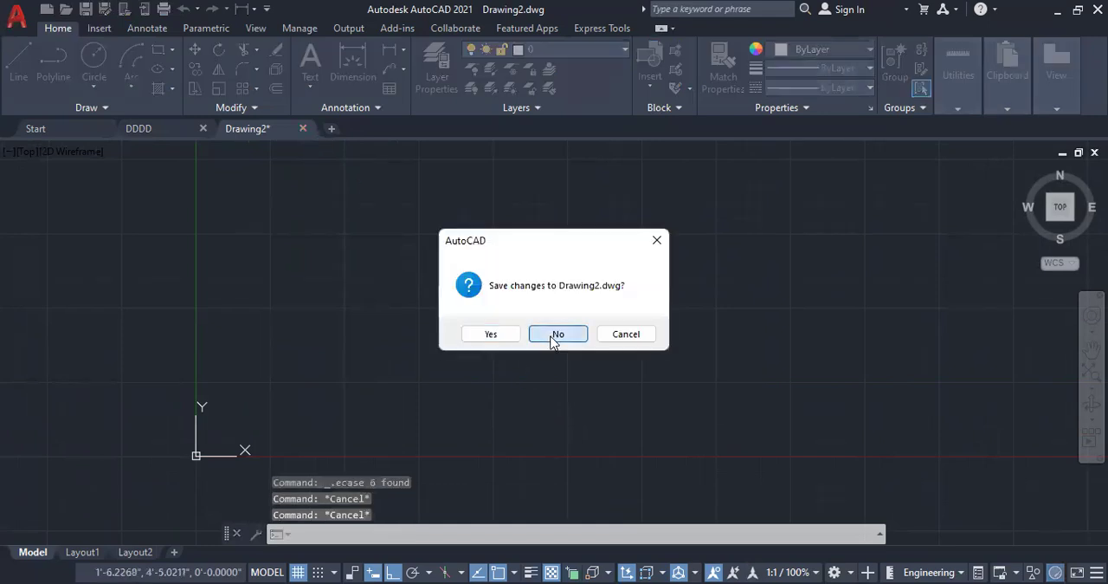
left_click(557, 343)
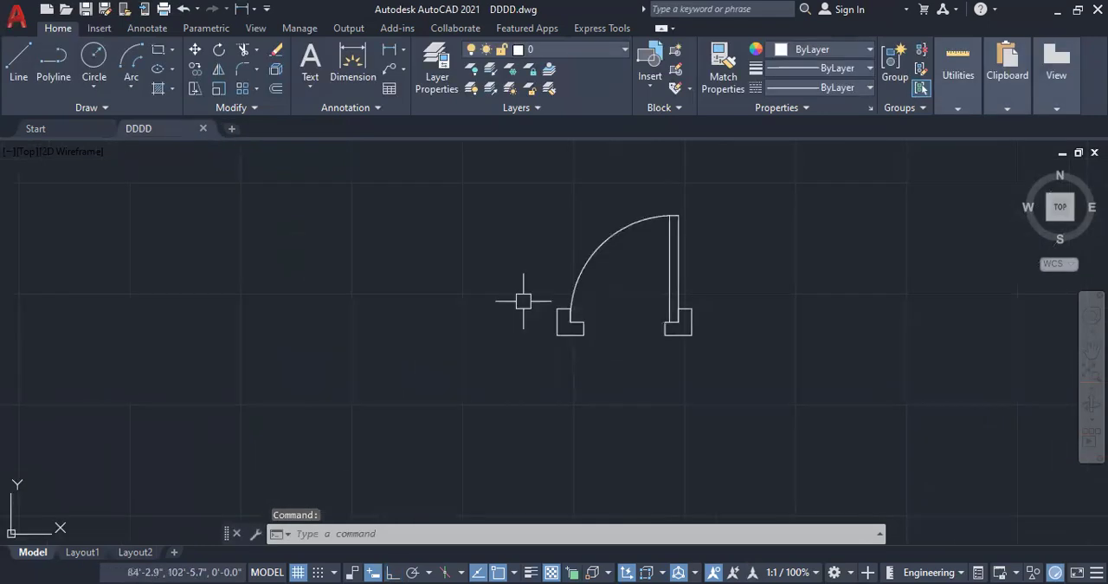
Step: Erase the entire door plan from the DDDD drawing, leaving the model space empty
scroll(525, 301, "down", 1)
left_click(699, 398)
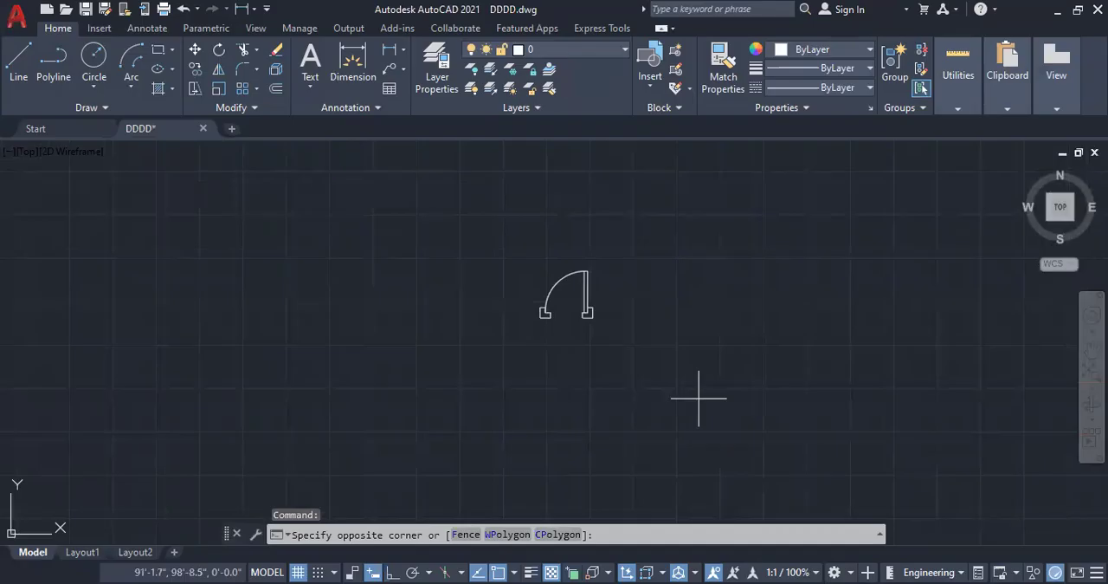
left_click(433, 213)
key("Delete")
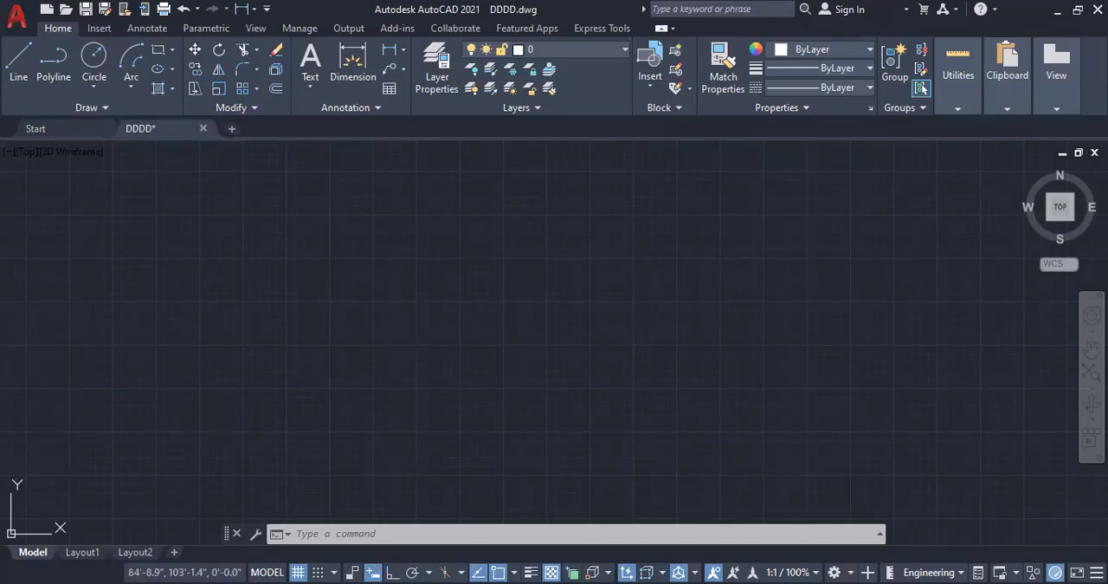
Step: Open DesignCenter and show the sample drawings in the Sample\en-us\DesignCenter folder
key("ctrl+2")
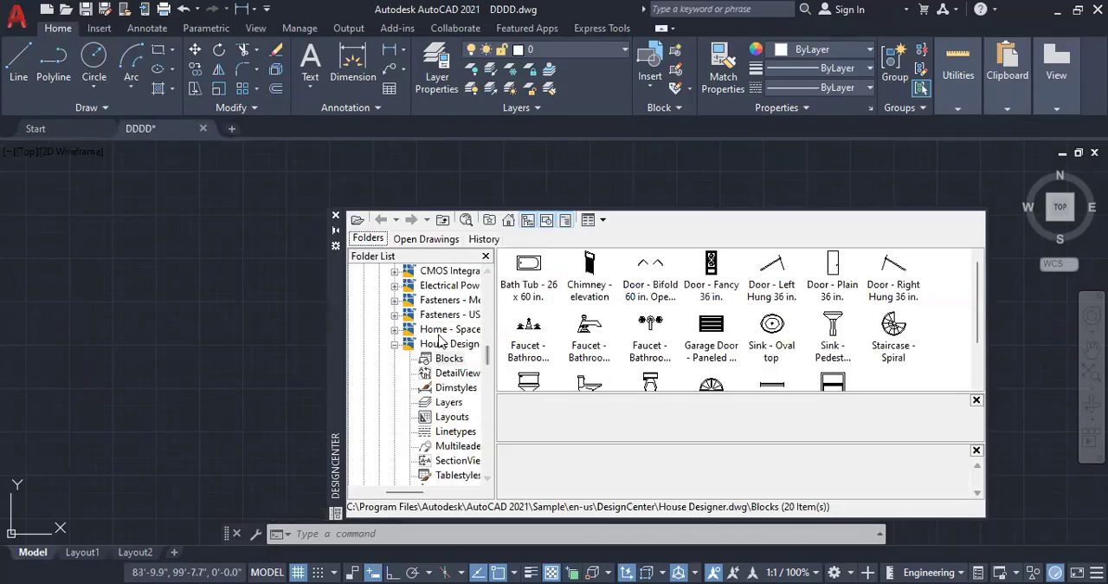
scroll(415, 332, "up", 2)
scroll(413, 332, "up", 1)
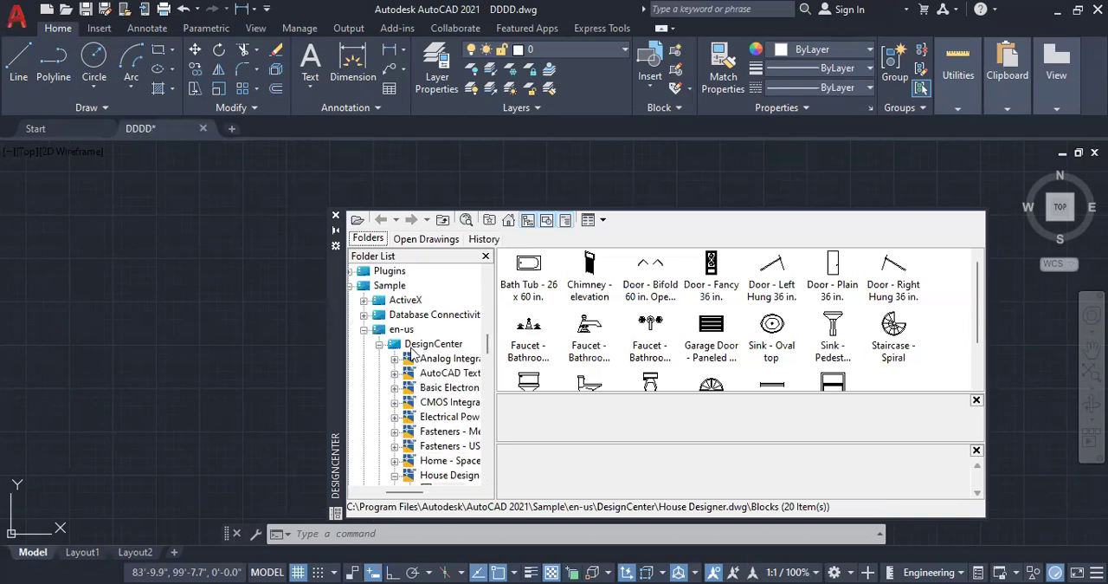
left_click(379, 345)
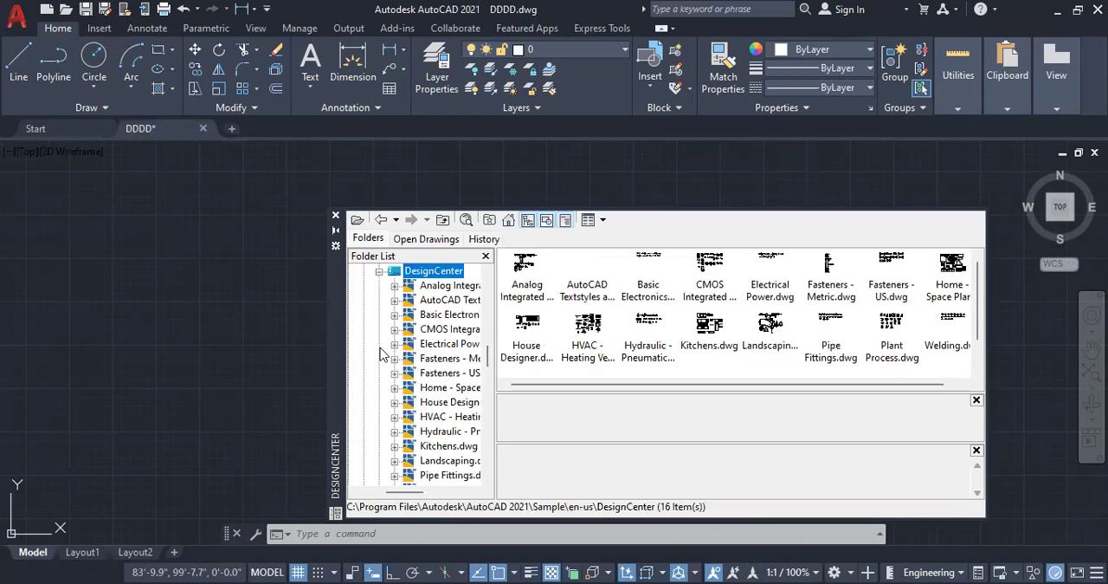
scroll(418, 345, "up", 1)
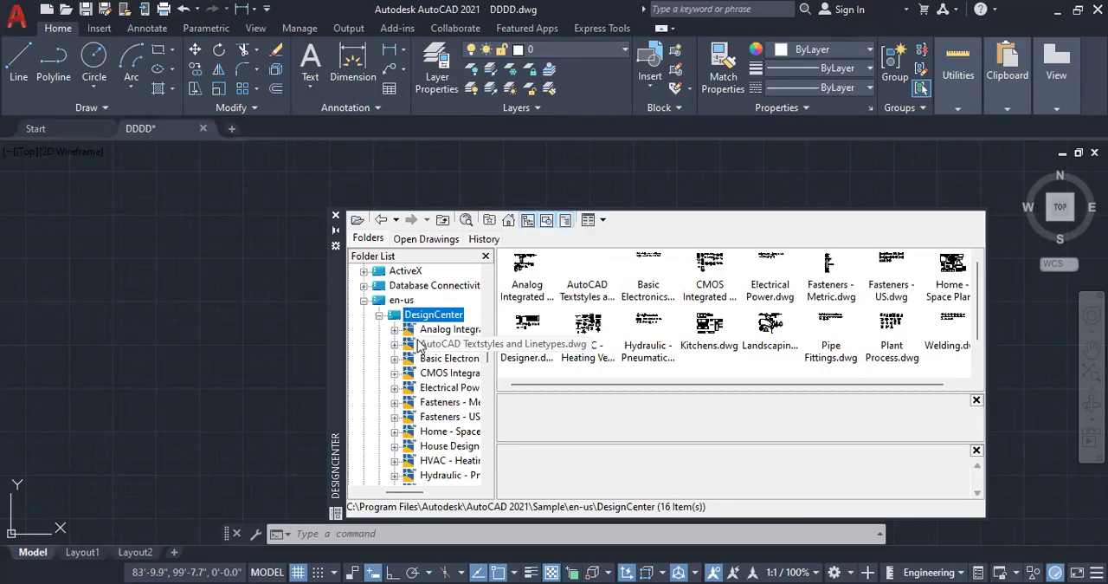
scroll(418, 345, "up", 2)
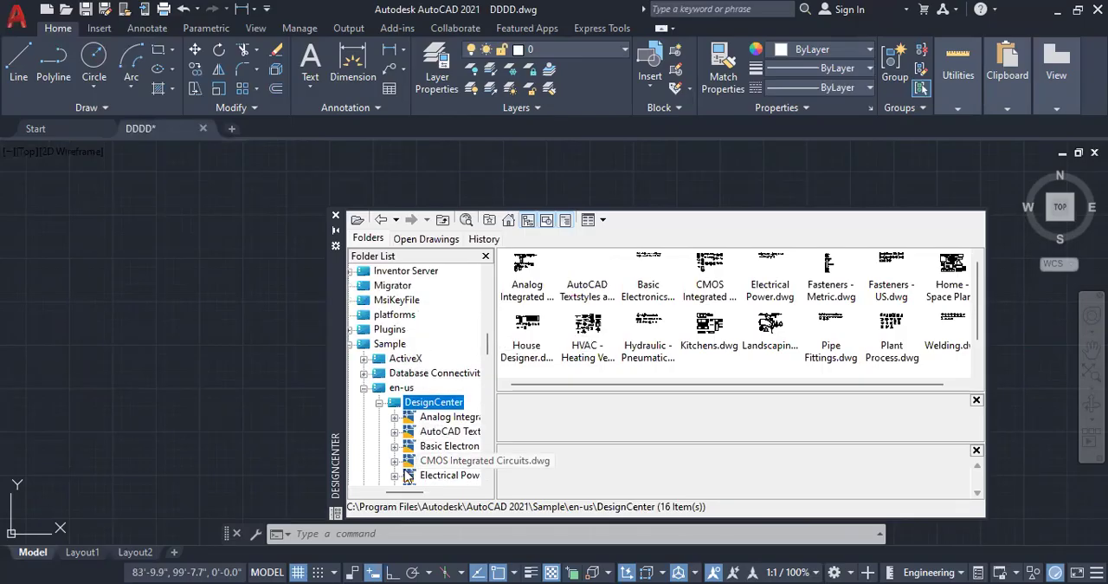
Step: Go back up the DesignCenter folder tree and show the contents of the AutoCAD 2021 program folder
left_click_drag(402, 495, 386, 495)
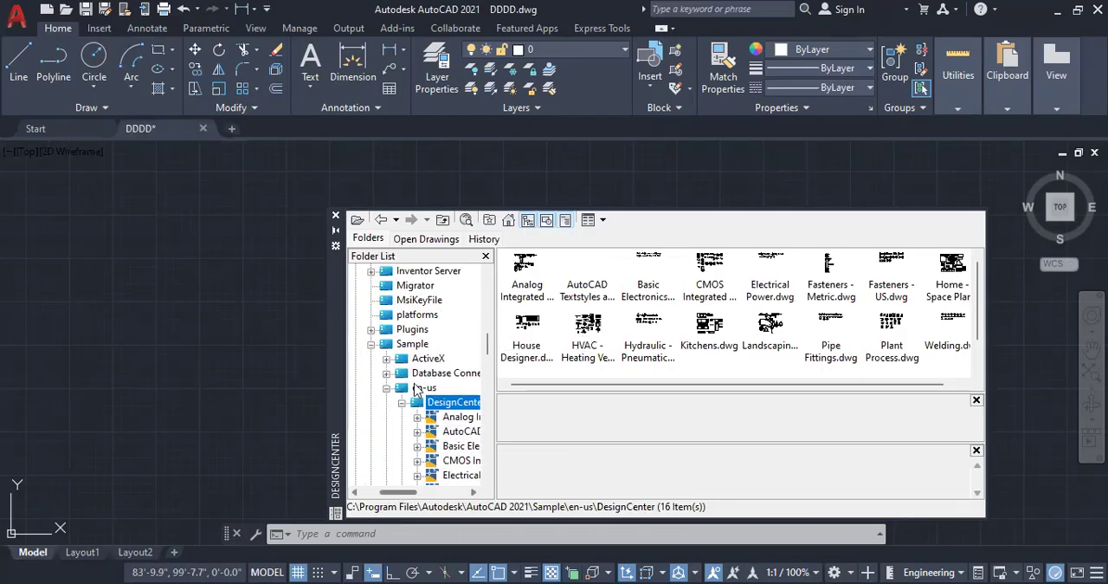
scroll(417, 364, "up", 1)
scroll(417, 363, "up", 4)
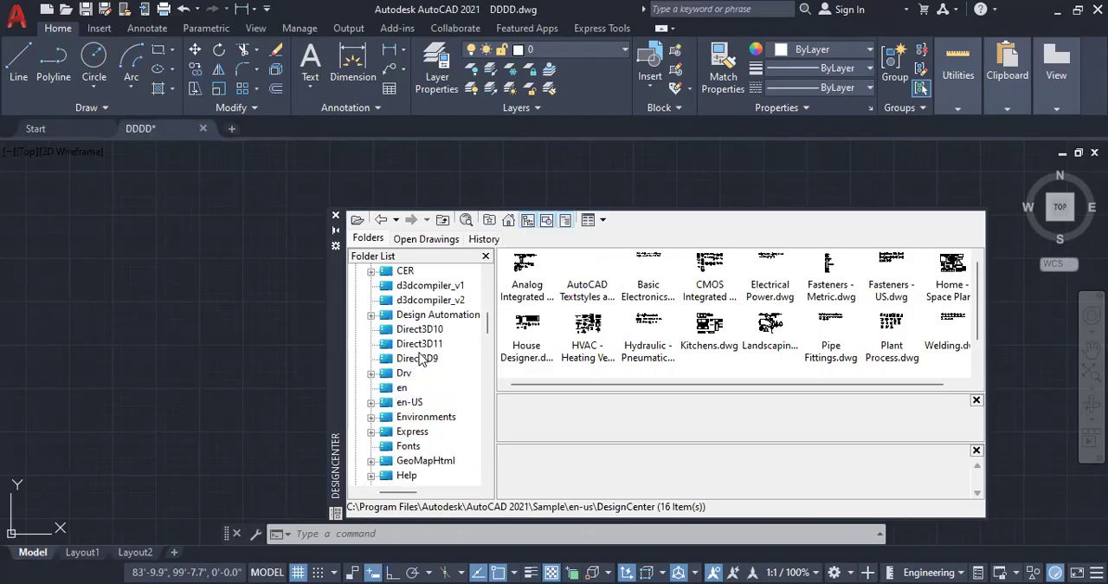
scroll(420, 359, "up", 3)
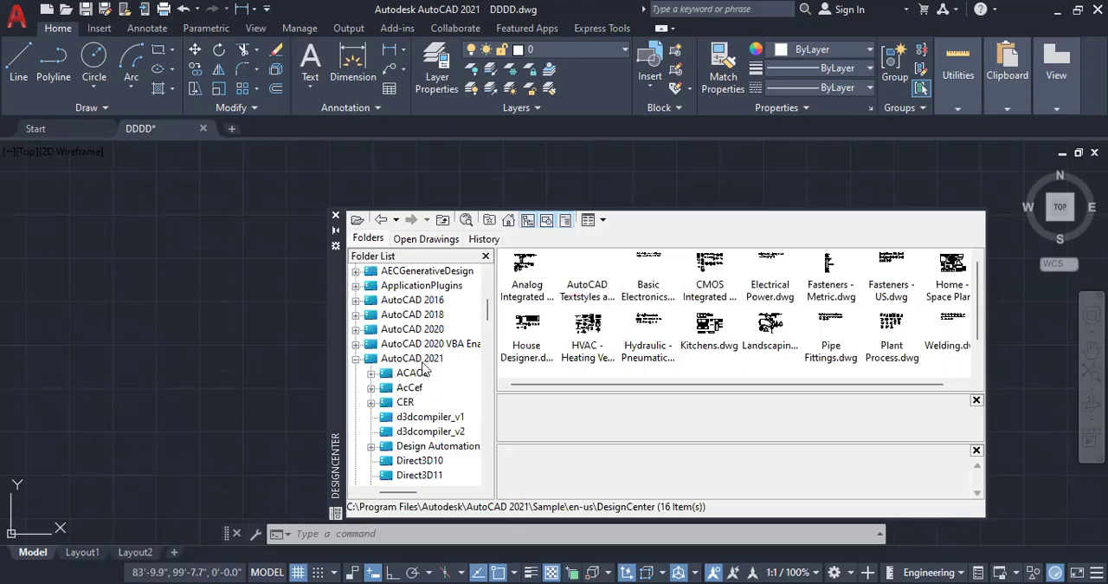
left_click(424, 362)
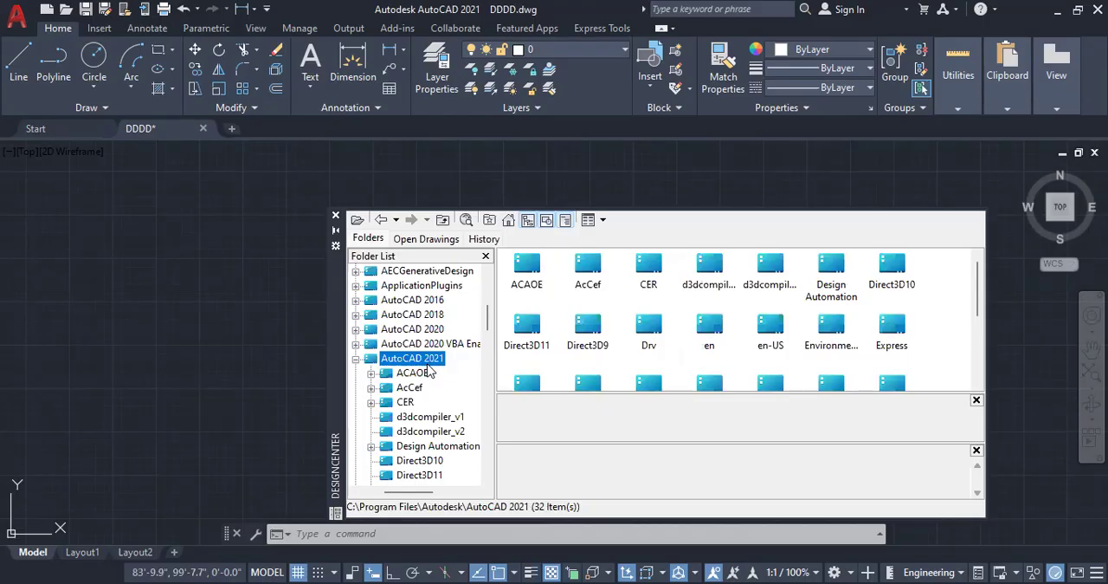
scroll(424, 351, "down", 2)
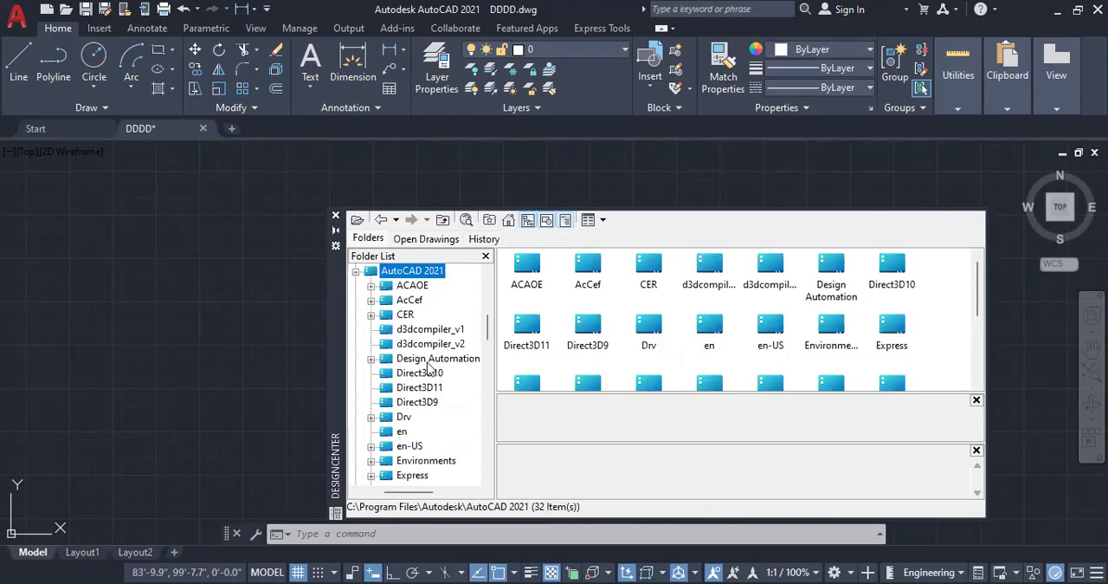
scroll(429, 364, "down", 1)
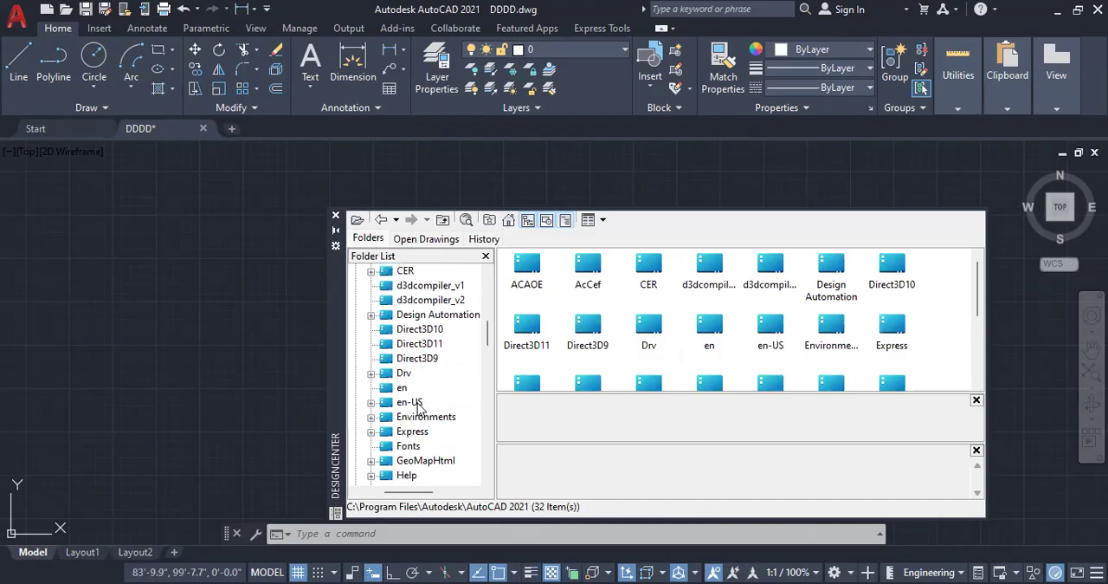
left_click(419, 405)
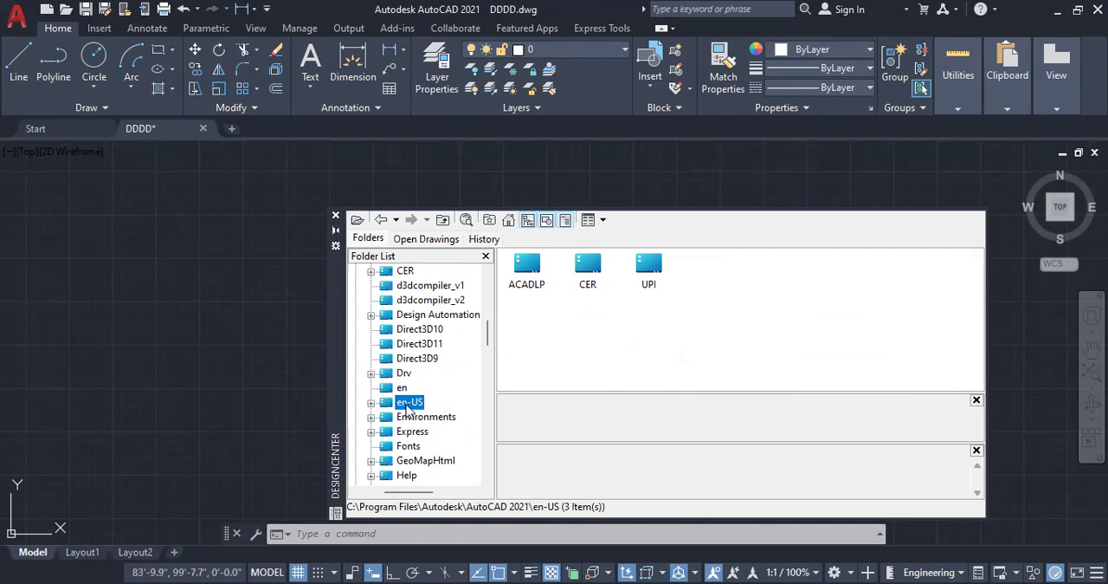
left_click(371, 403)
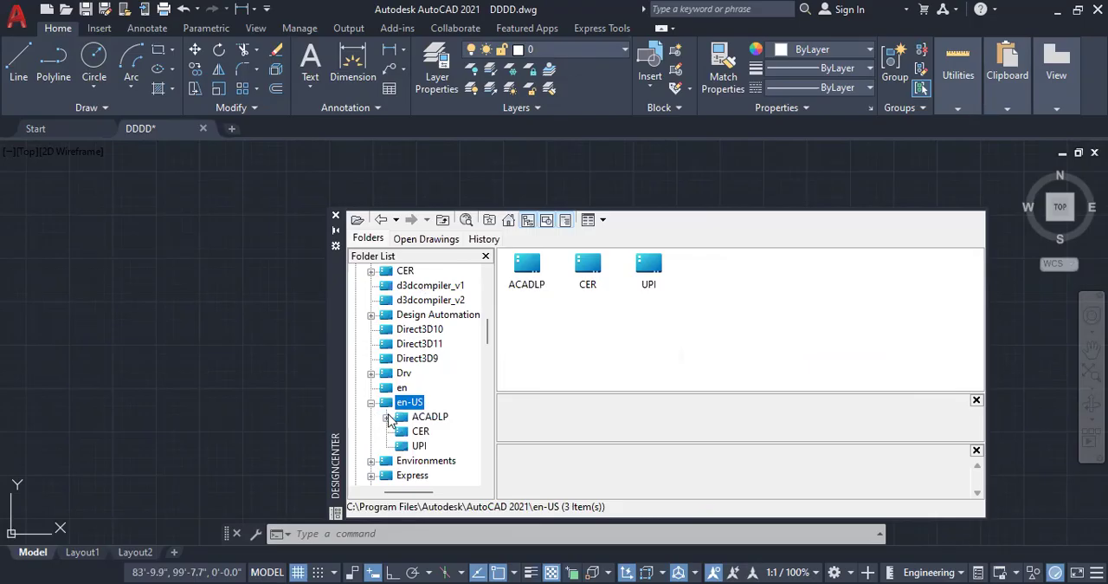
left_click(387, 416)
scroll(389, 419, "down", 1)
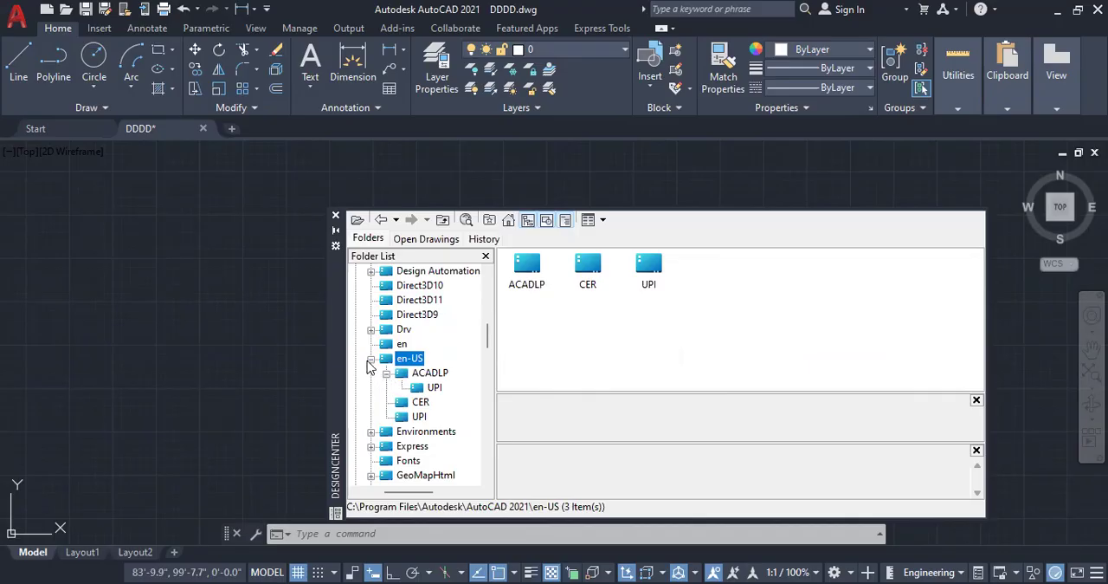
left_click(371, 358)
Step: Select the Sample folder under AutoCAD 2021 and expand its subfolders
scroll(433, 365, "down", 1)
scroll(433, 366, "down", 1)
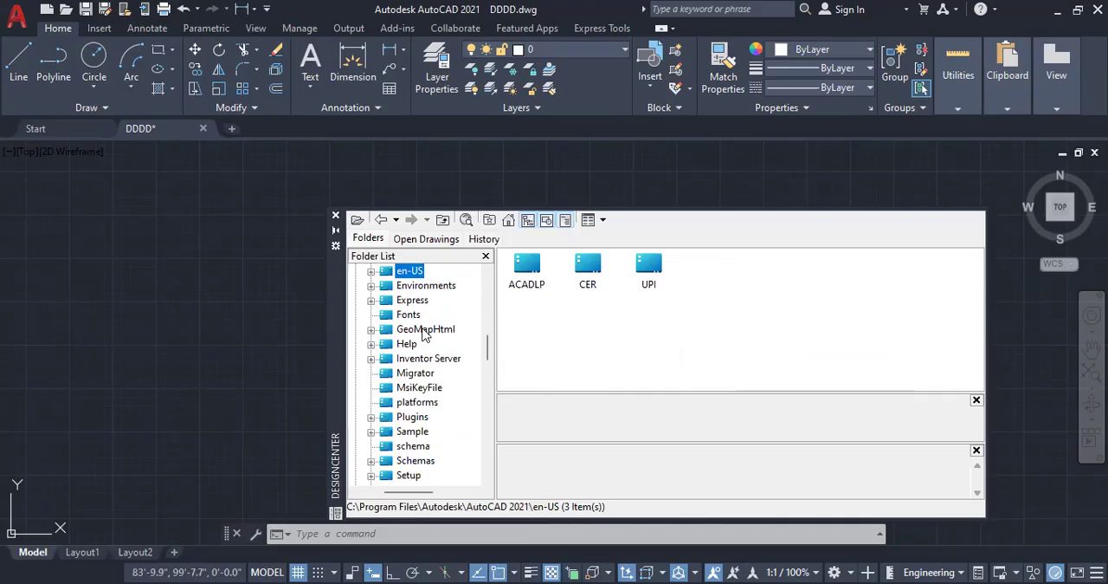
scroll(427, 337, "down", 1)
left_click(412, 388)
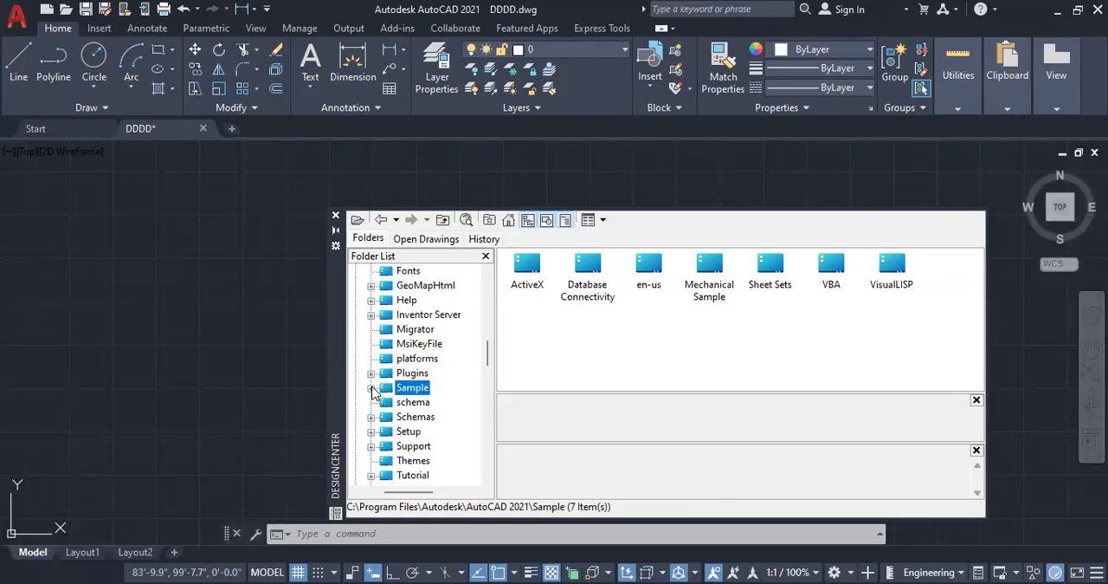
left_click(372, 388)
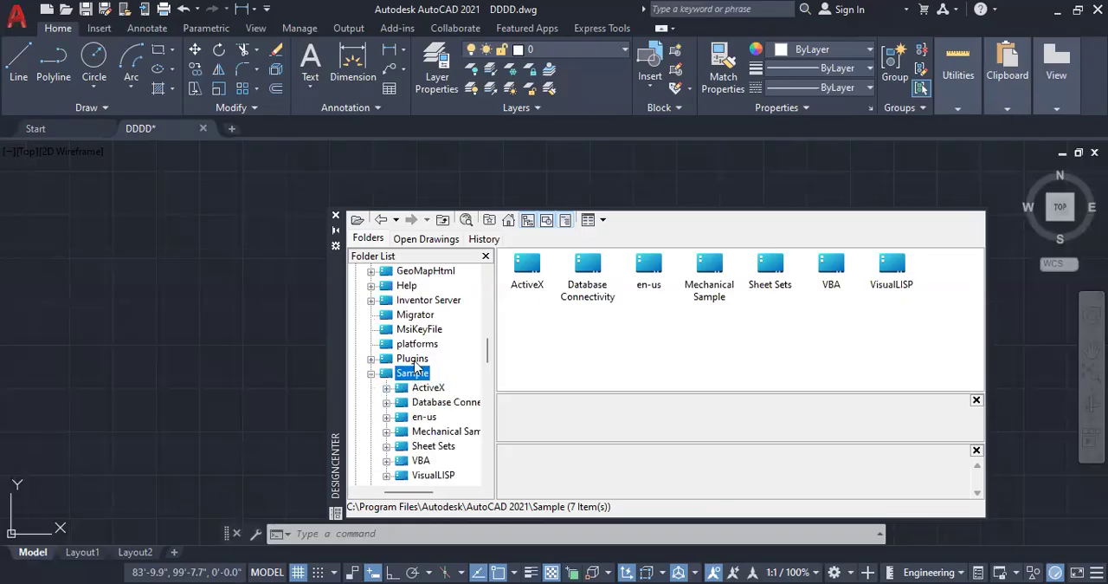
Step: Expand the en-us folder inside Sample and its DesignCenter subfolder to list the sample drawings
scroll(416, 360, "down", 2)
scroll(418, 363, "up", 1)
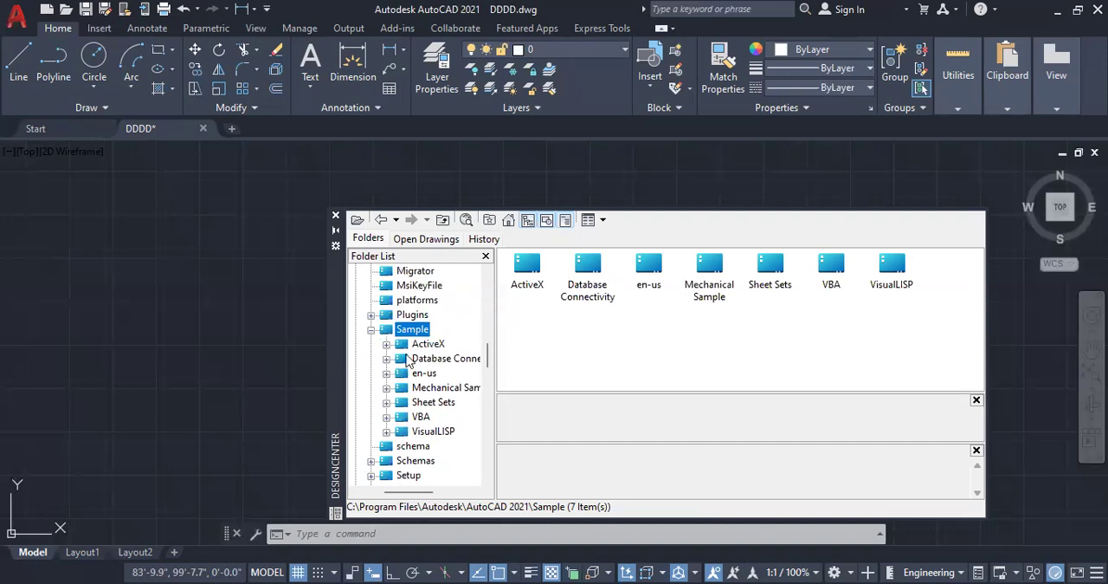
left_click(424, 374)
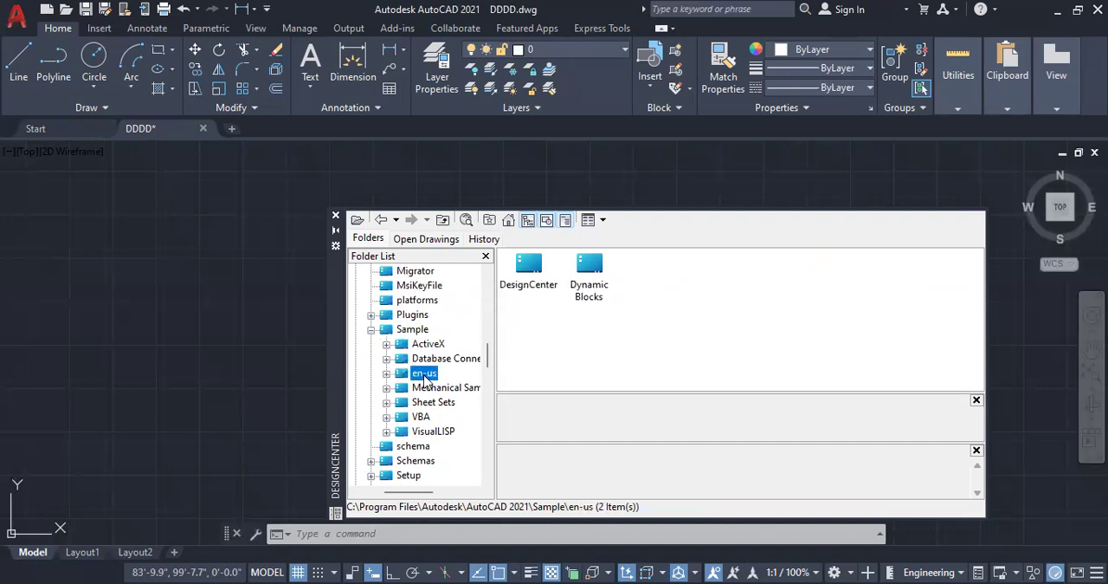
left_click(386, 373)
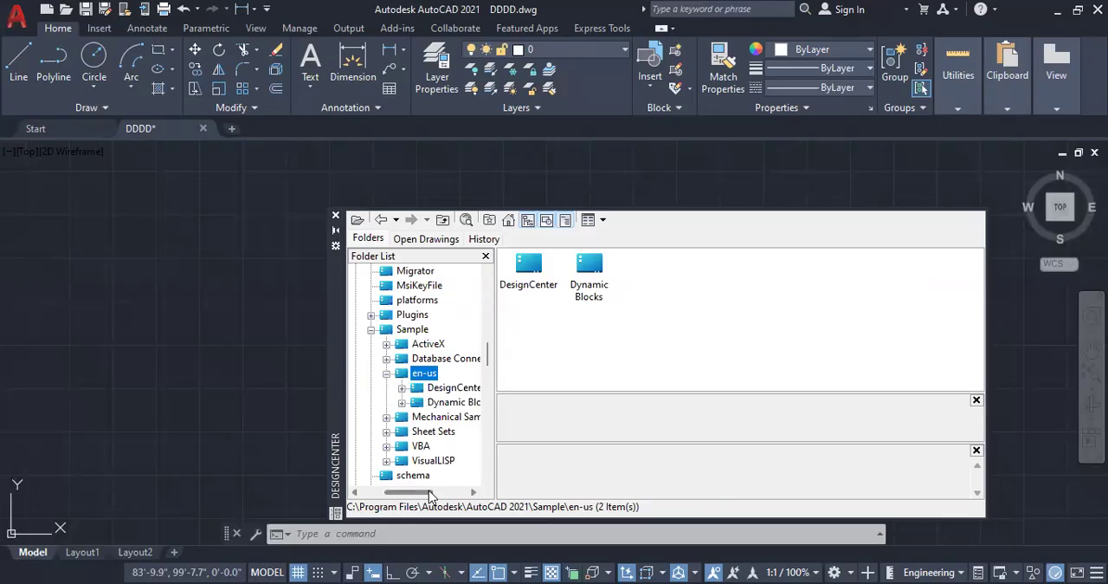
left_click_drag(429, 490, 442, 490)
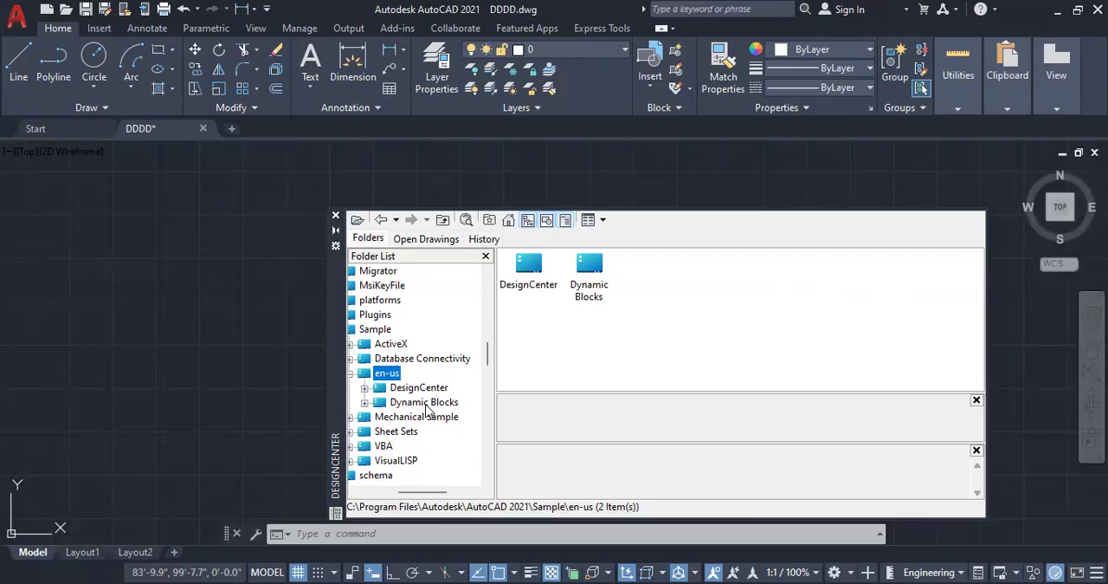
left_click(364, 387)
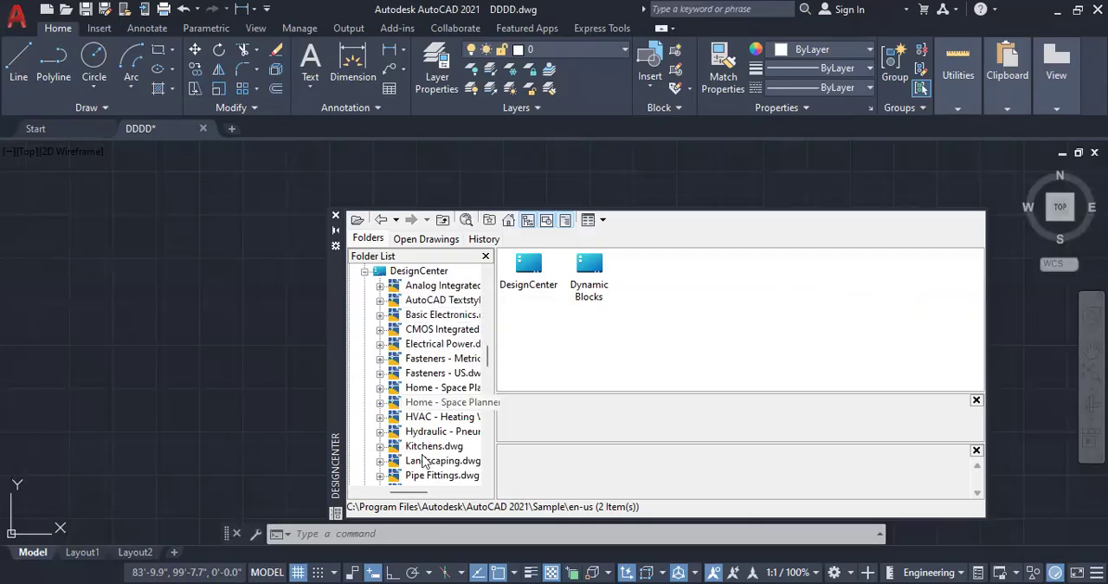
Step: Open the Blocks collection of Kitchens.dwg and browse to its sink and refrigerator blocks
left_click(426, 447)
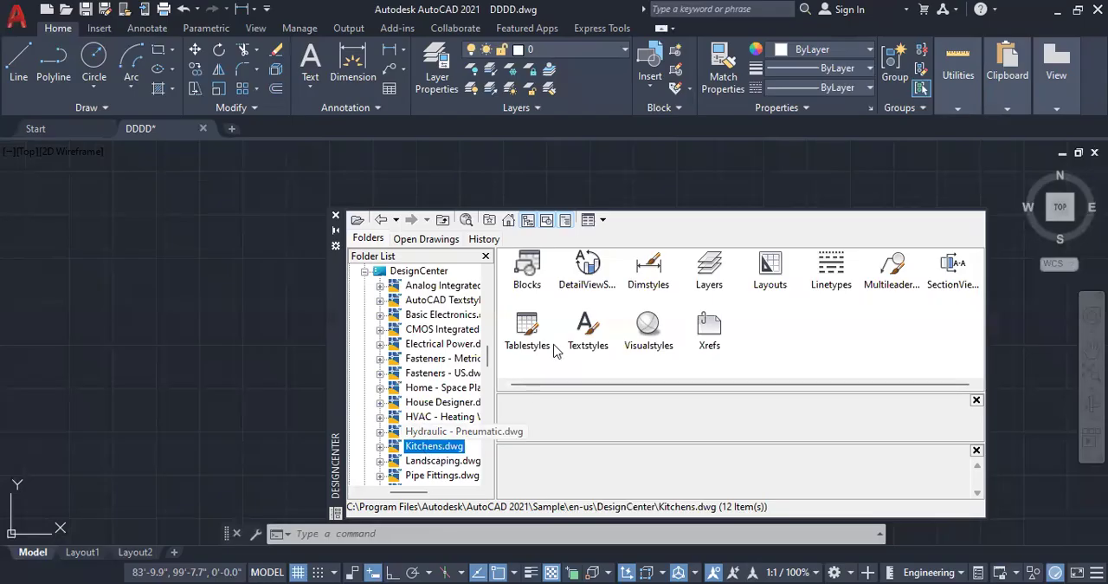
double_click(529, 270)
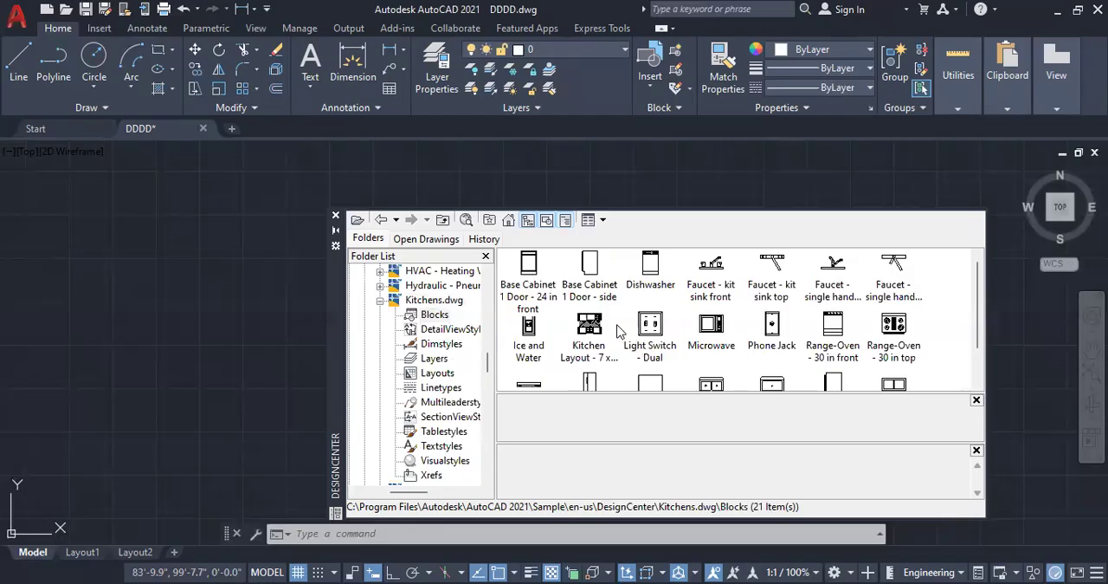
scroll(665, 322, "down", 1)
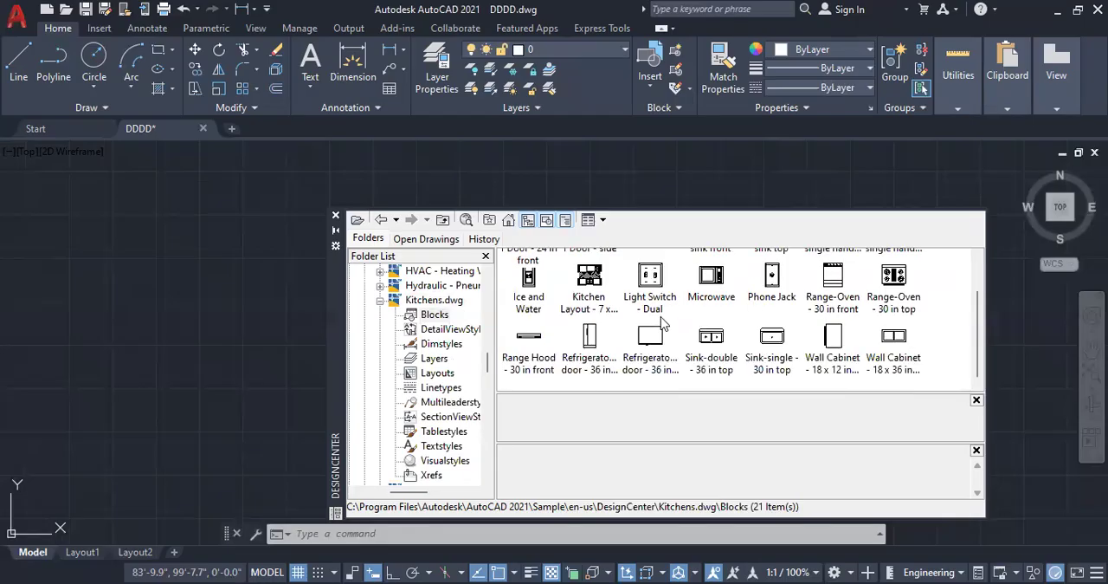
Step: Insert the Sink-double - 36 in top block from Kitchens.dwg into the empty drawing area
double_click(712, 341)
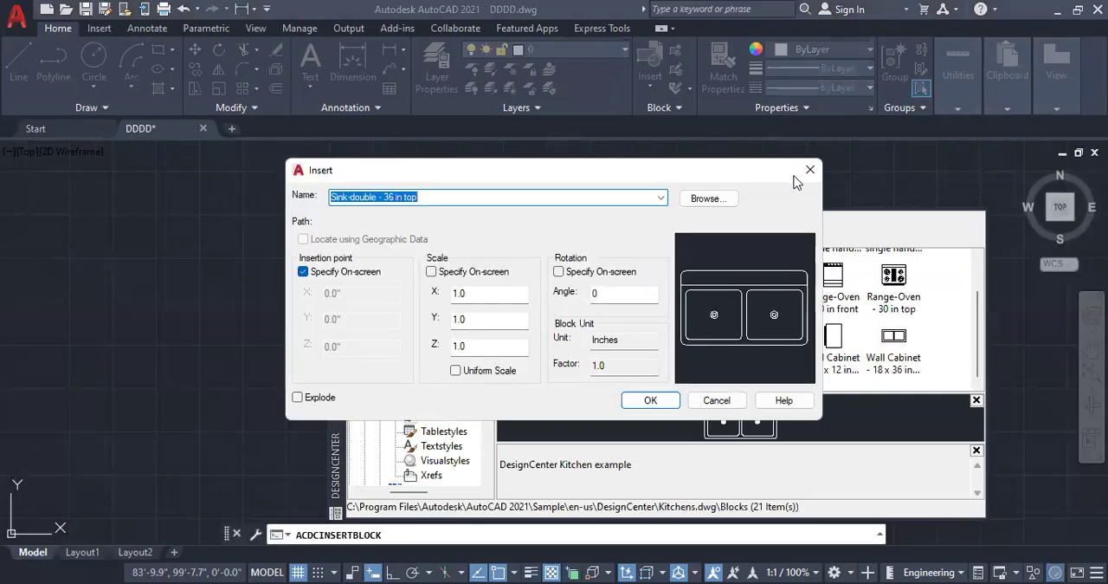
left_click(810, 170)
left_click_drag(720, 339, 205, 374)
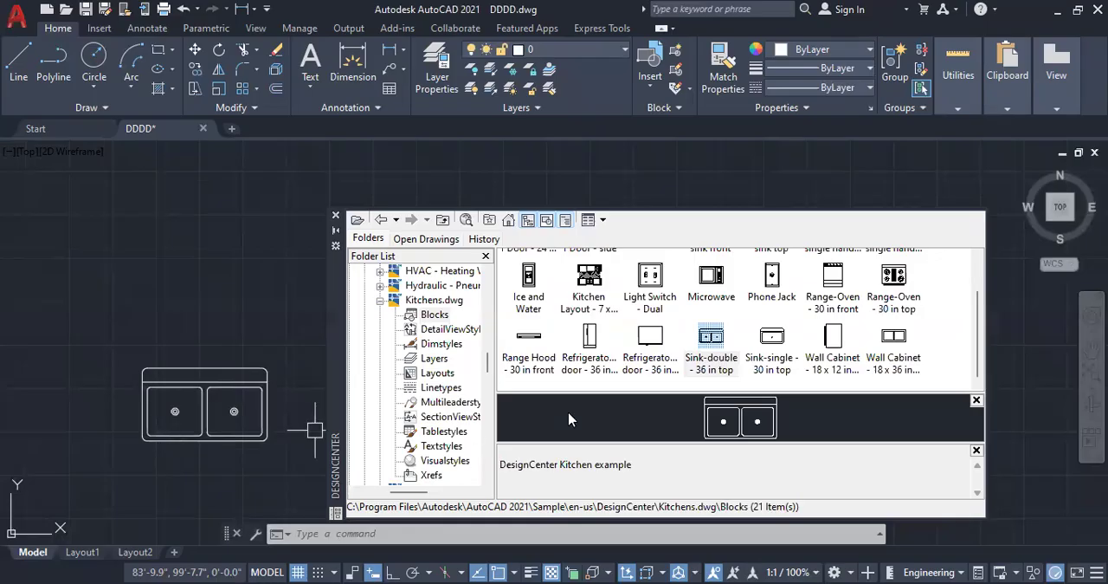
Step: Insert the Refrigerator-2 door - 36 in front block from Kitchens.dwg beside the double sink
double_click(592, 343)
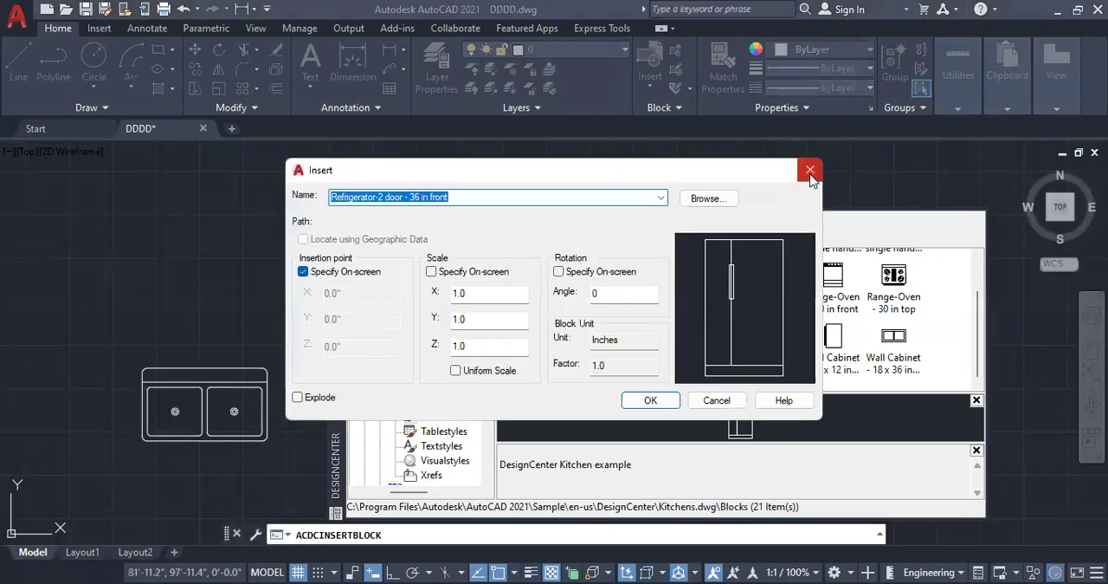
left_click(810, 172)
left_click_drag(262, 344, 18, 391)
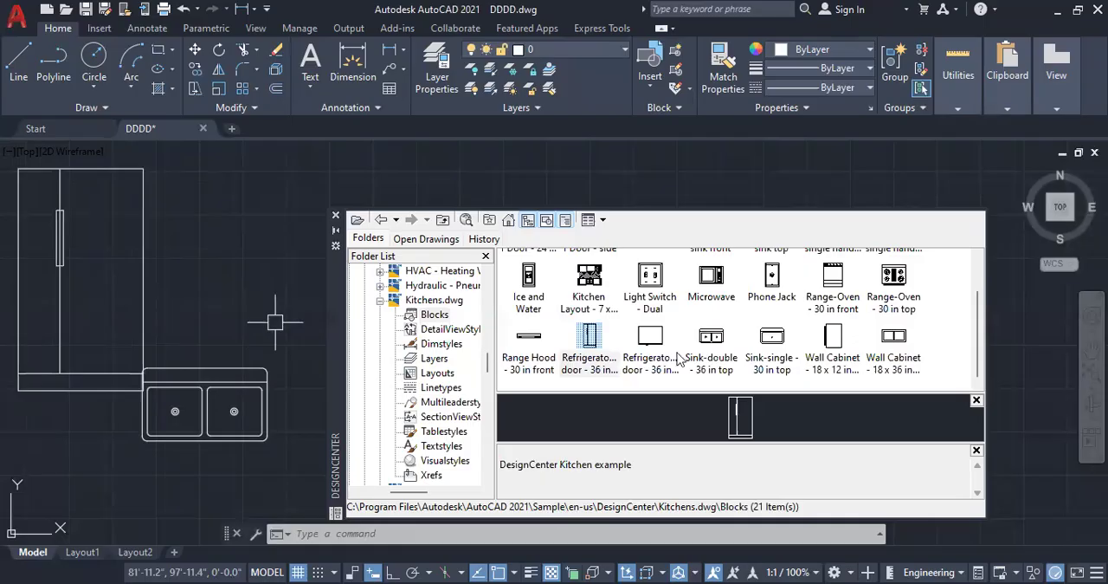
Step: Collapse Kitchens.dwg and open the Blocks collection of Home - Space Planner.dwg
scroll(824, 339, "up", 1)
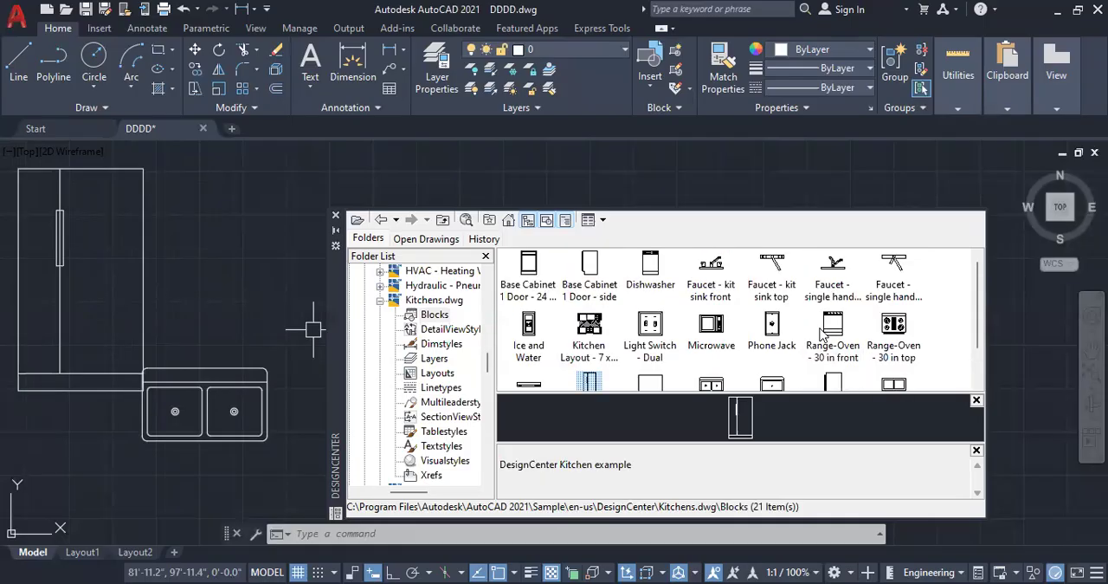
left_click(380, 301)
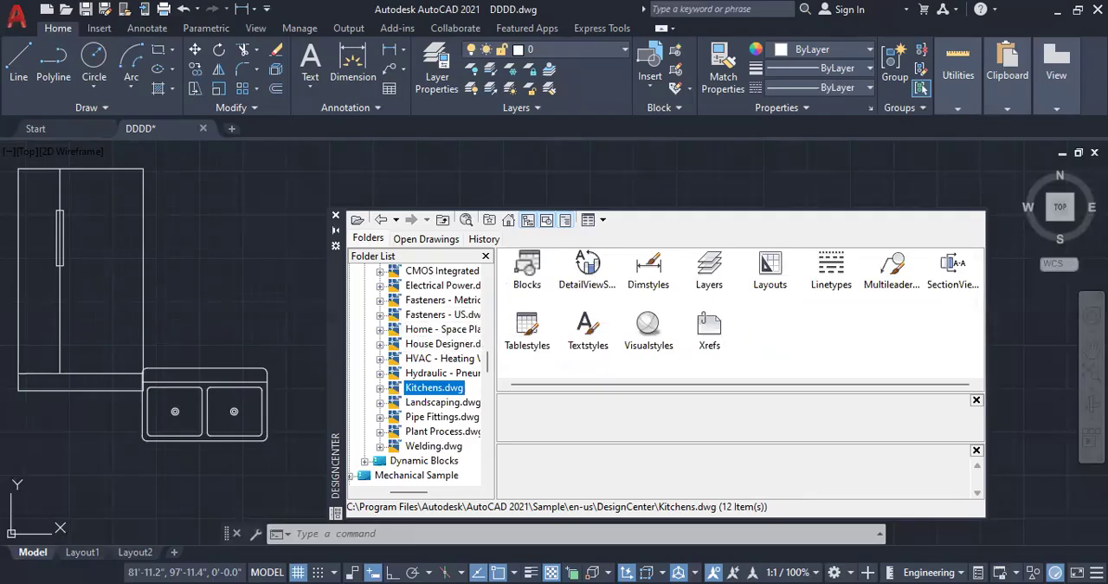
left_click(442, 329)
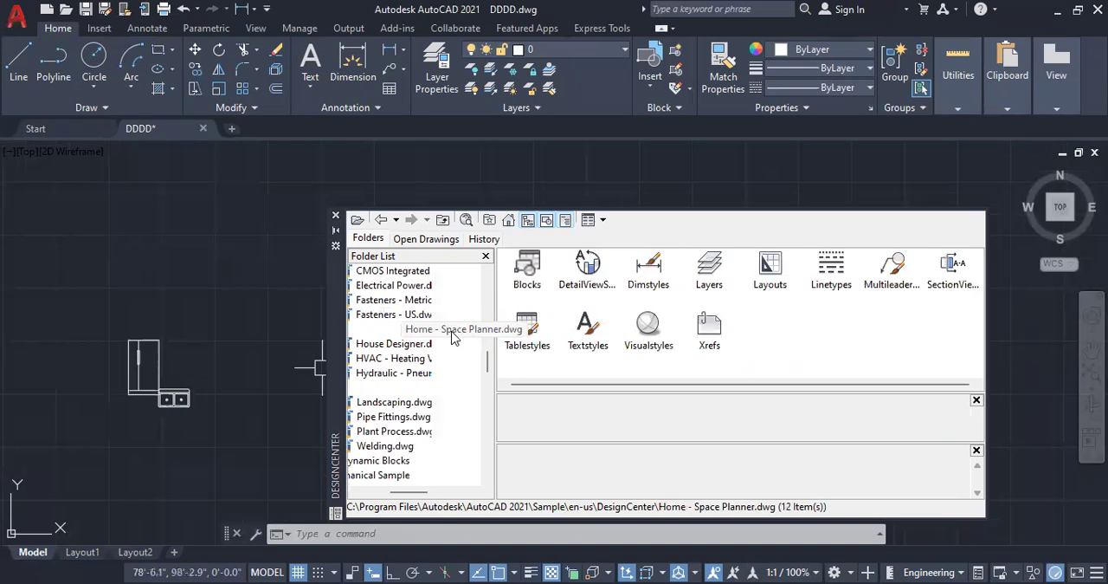
left_click_drag(439, 493, 425, 488)
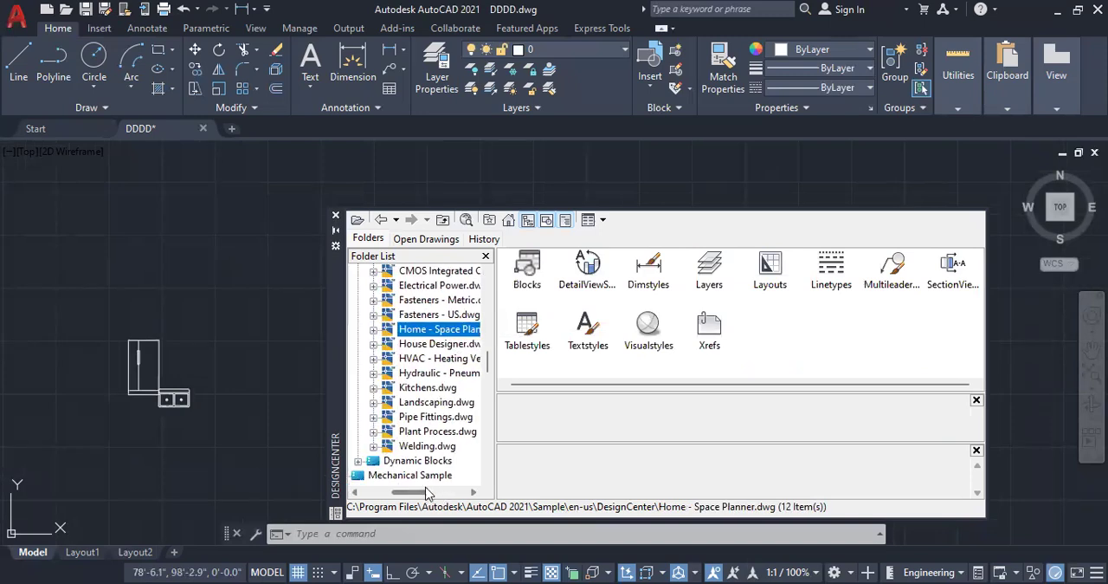
left_click(373, 329)
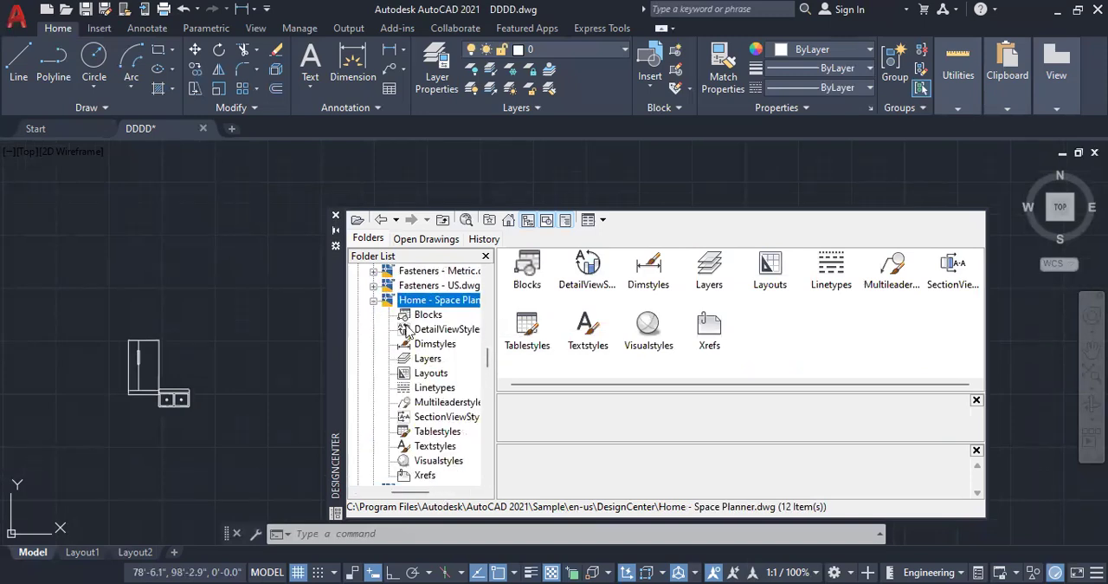
double_click(523, 279)
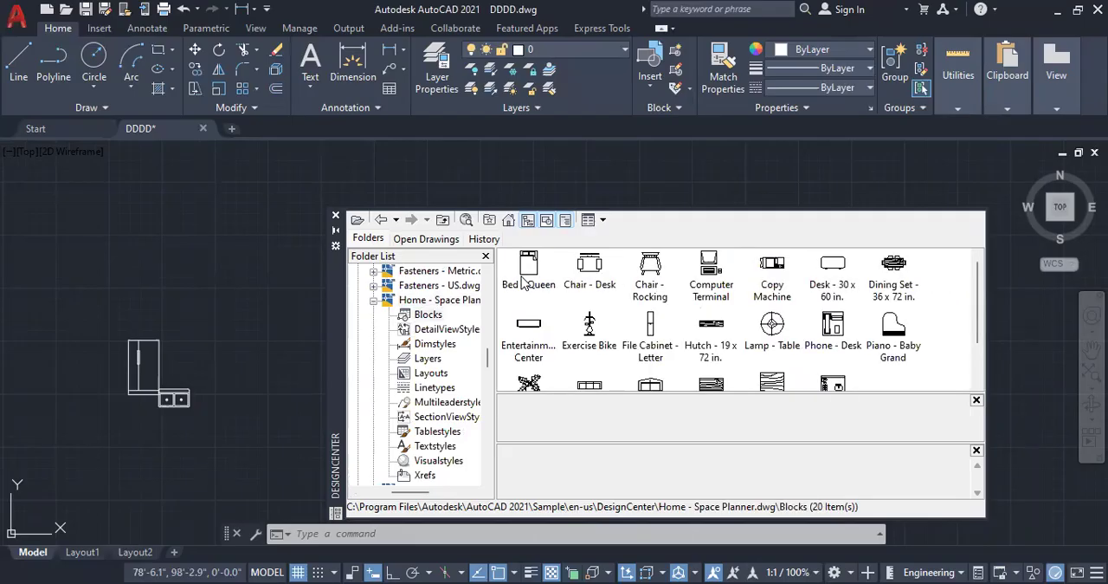
Step: Insert the Bed - Queen block from Home - Space Planner.dwg above the refrigerator
scroll(156, 288, "up", 4)
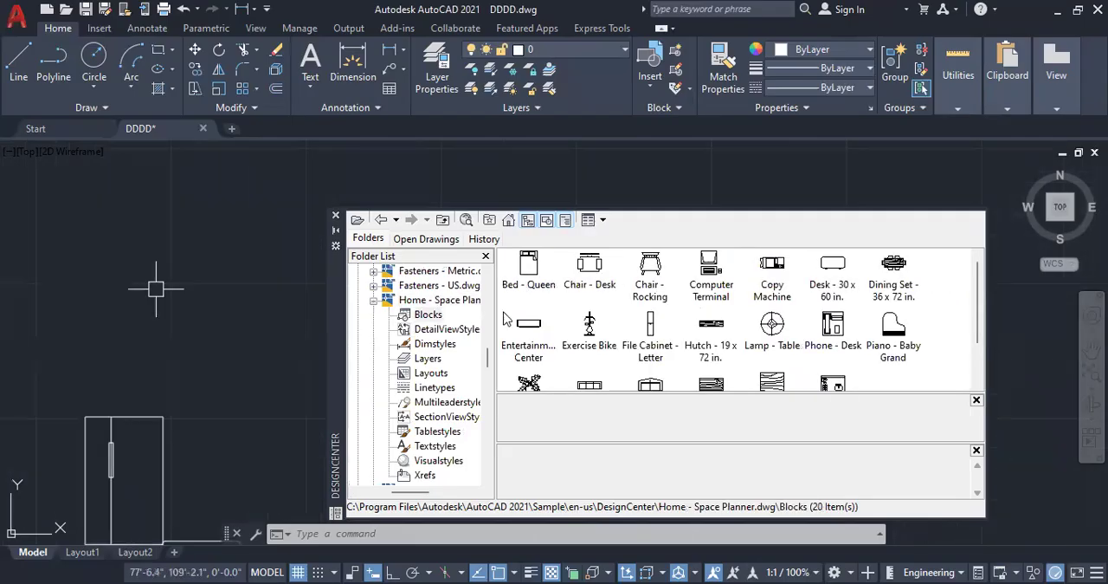
left_click(529, 273)
double_click(530, 273)
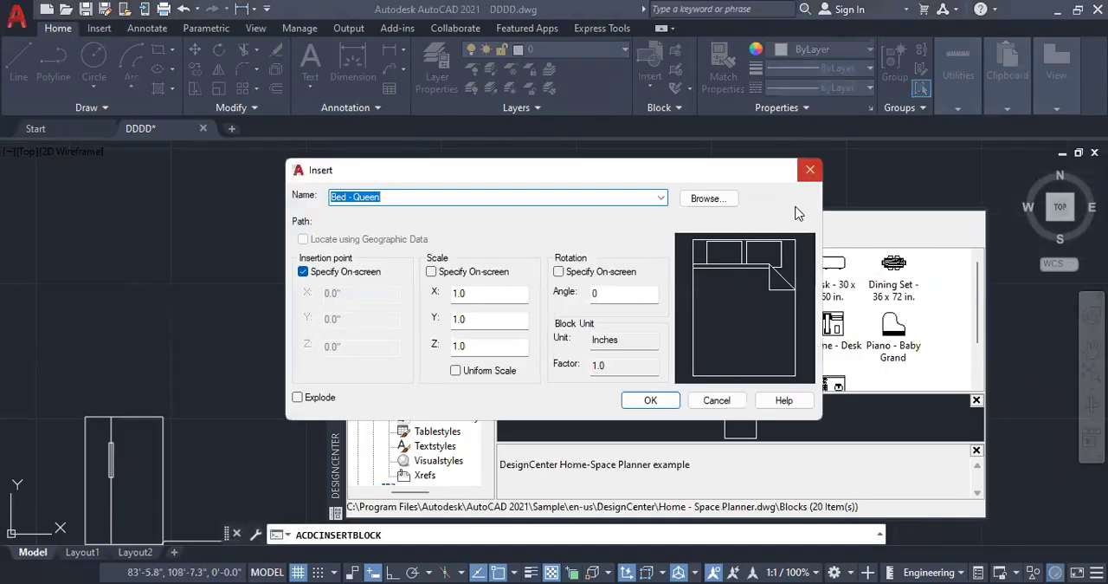
key("Escape")
left_click_drag(198, 284, 43, 219)
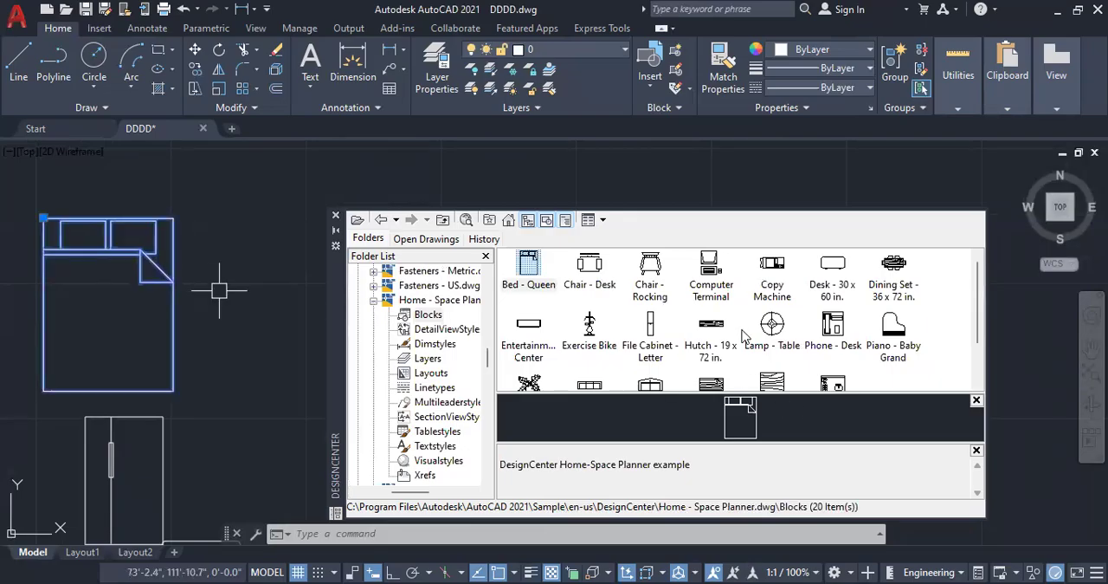
Step: Insert the three-seat Sofa - Roundback block from Home - Space Planner.dwg over the upper part of the bed
scroll(742, 334, "down", 1)
left_click(589, 333)
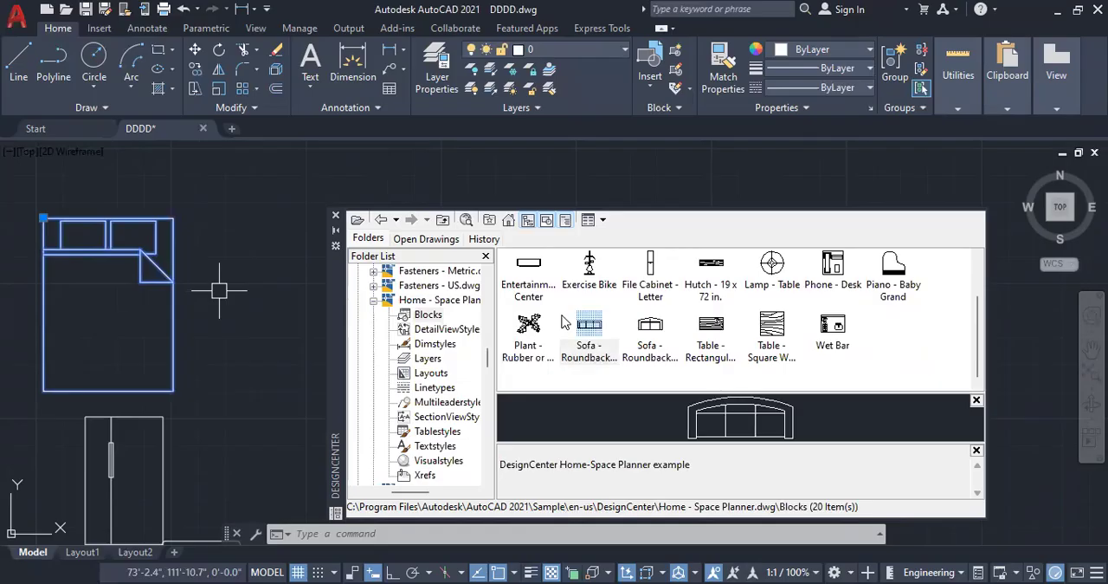
left_click_drag(226, 177, 245, 247)
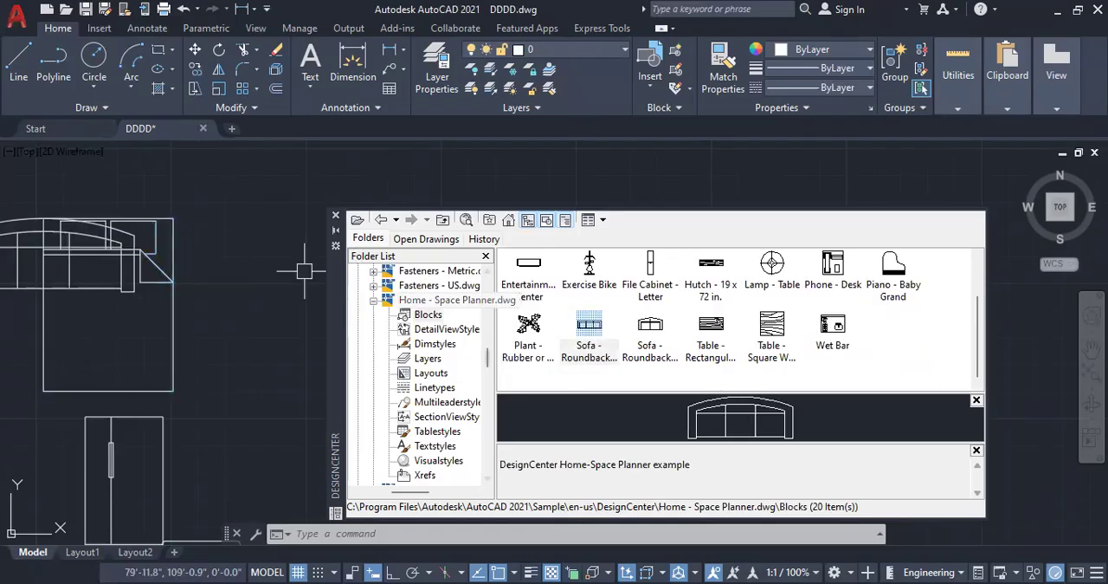
Step: Insert the rectangular wood table and the Dining Set - 36 x 72 in. block in the free space above the bed
scroll(227, 334, "down", 3)
scroll(214, 198, "up", 3)
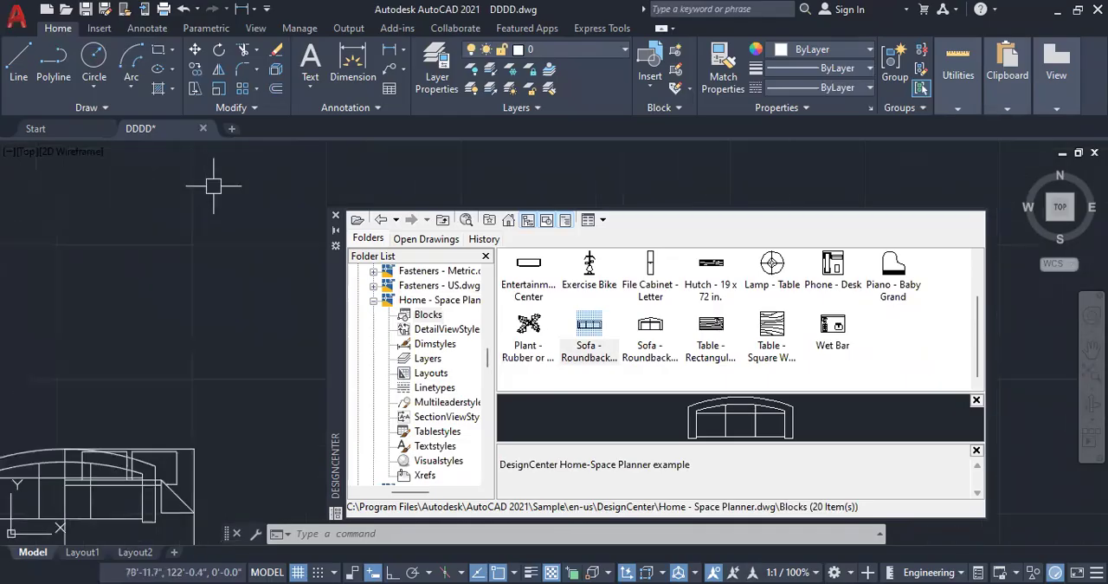
left_click_drag(710, 329, 53, 308)
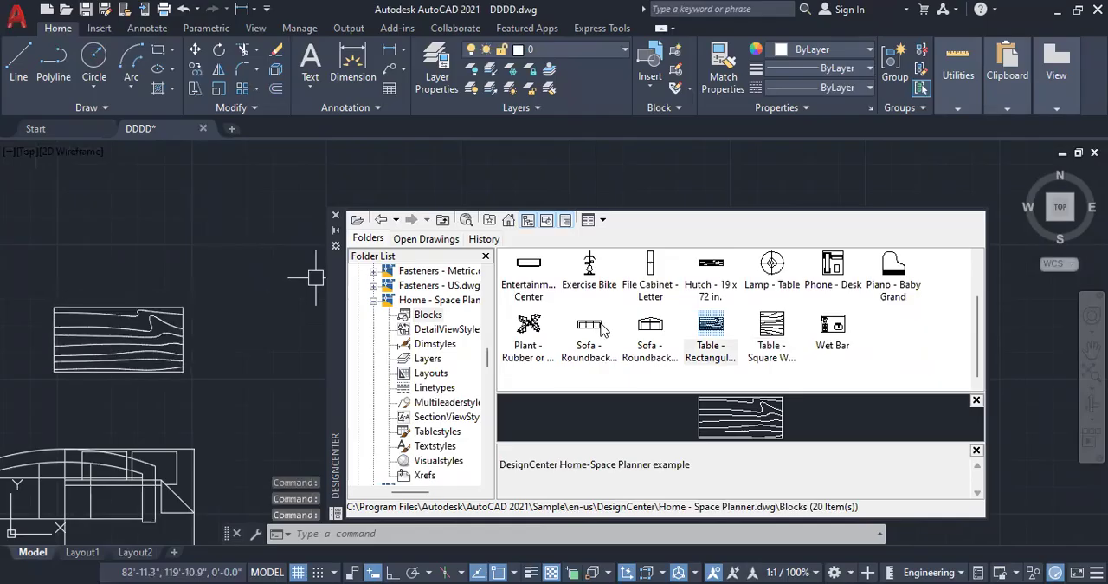
scroll(604, 332, "up", 1)
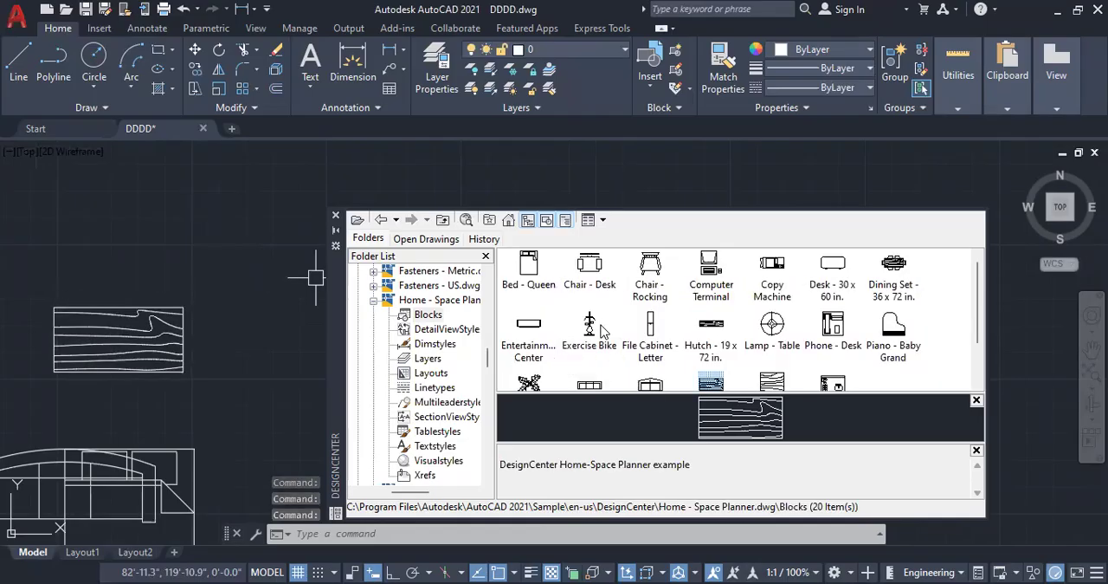
mouse_move(897, 276)
left_mouse_down()
mouse_move(745, 300)
mouse_move(193, 234)
left_mouse_up()
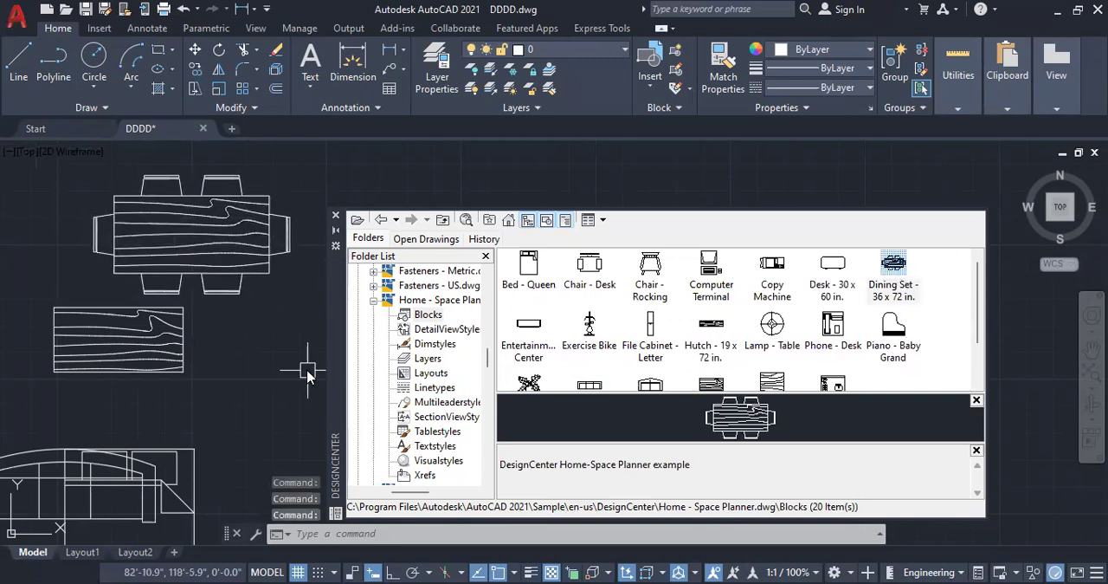
Step: Collapse Home - Space Planner.dwg and open the Blocks collection of House Designer.dwg
scroll(376, 310, "down", 1)
left_click(373, 301)
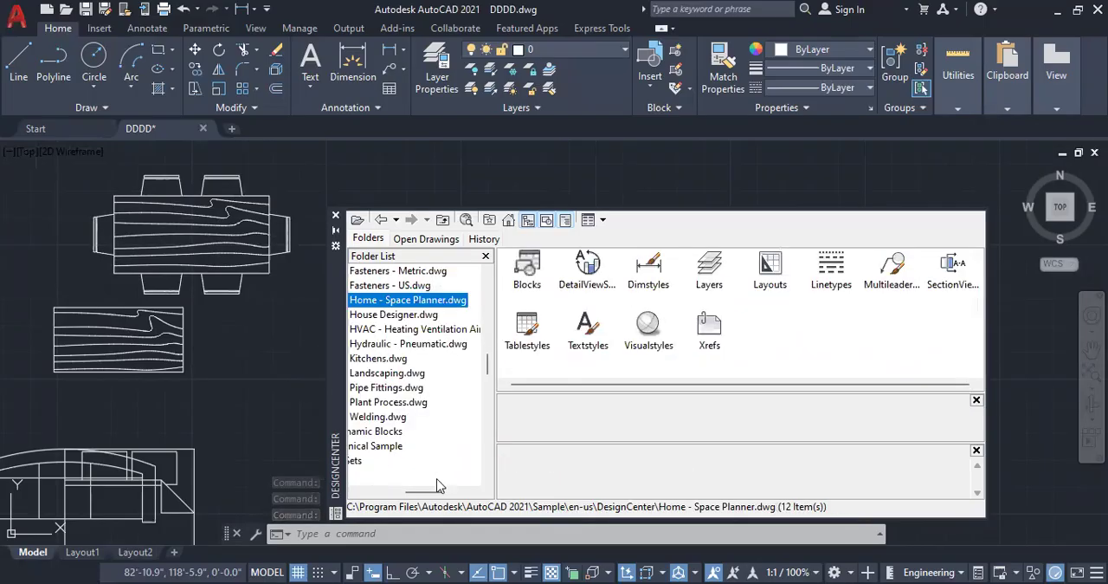
left_click_drag(427, 491, 413, 492)
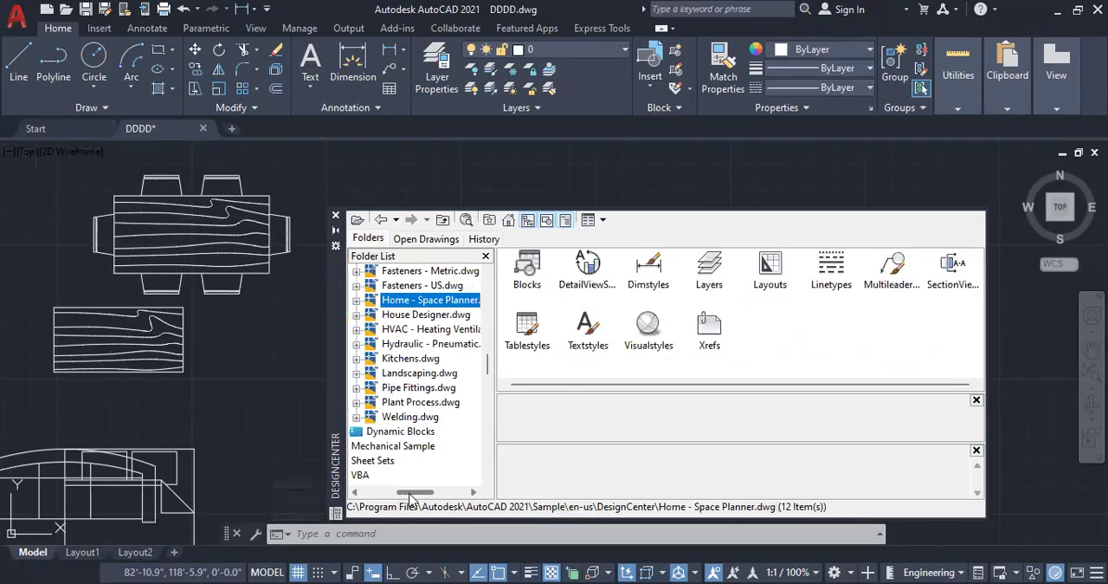
left_click(405, 314)
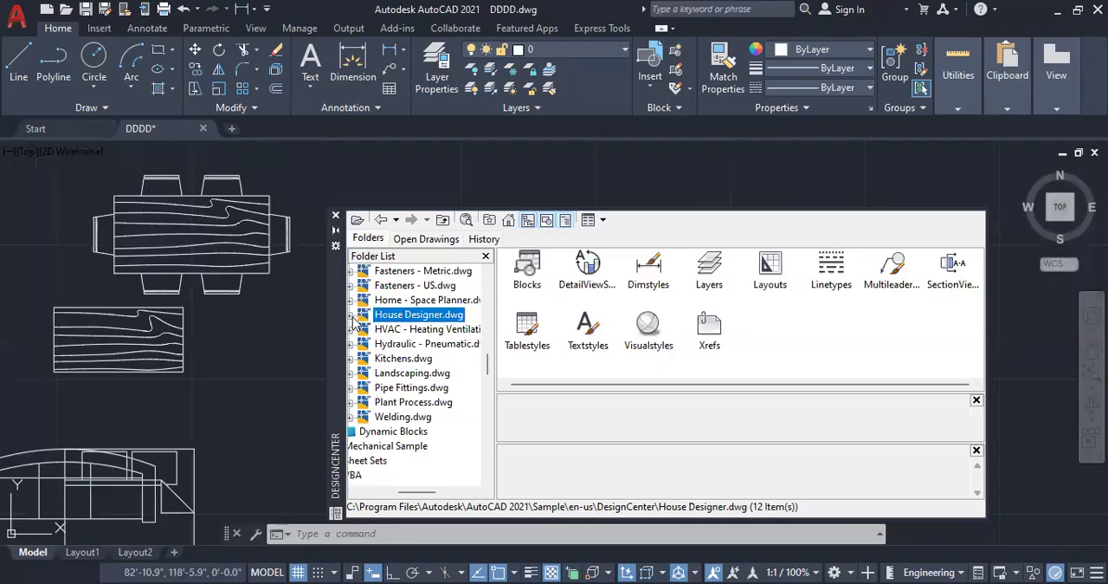
left_click(351, 315)
left_click(400, 317)
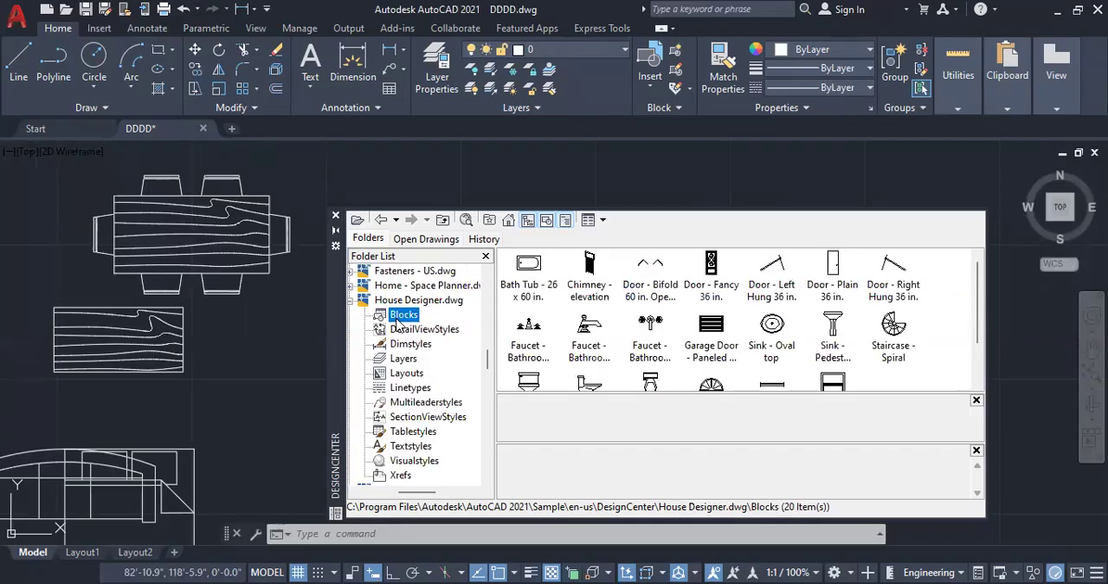
Step: Insert the Toilet - top block from House Designer.dwg above the dining set
scroll(135, 437, "down", 4)
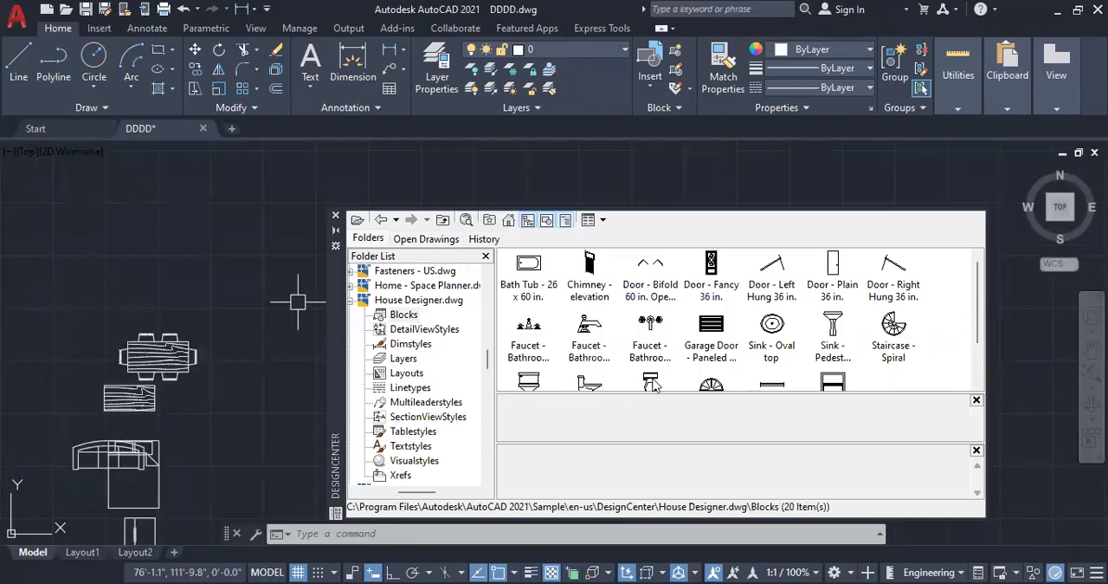
mouse_move(653, 384)
left_mouse_down()
mouse_move(156, 281)
mouse_move(115, 294)
left_mouse_up()
scroll(105, 305, "up", 5)
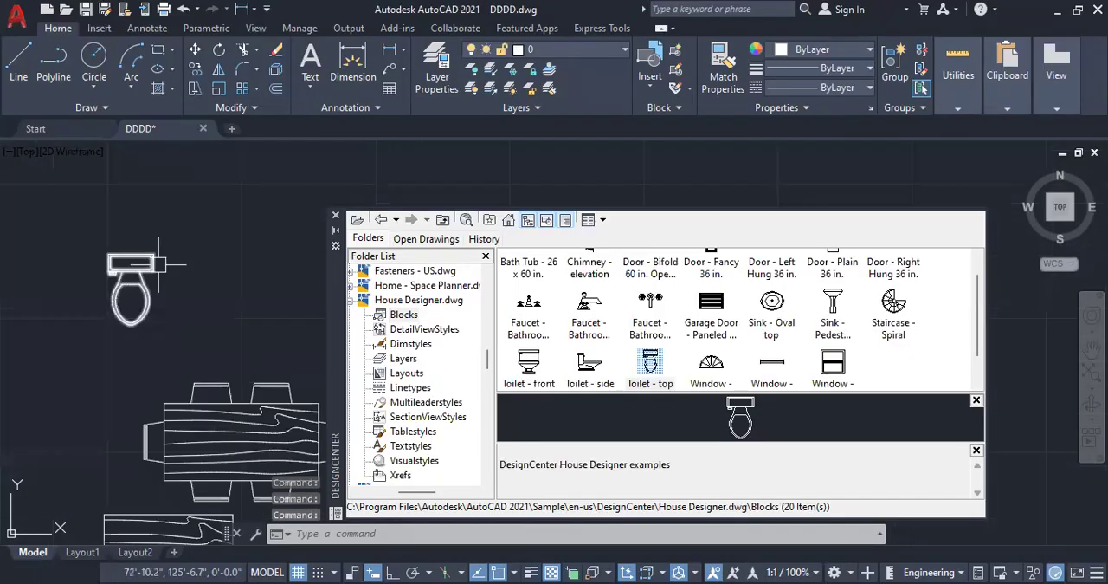
Step: Insert the pedestal sink block from House Designer.dwg beside the toilet
scroll(160, 393, "down", 2)
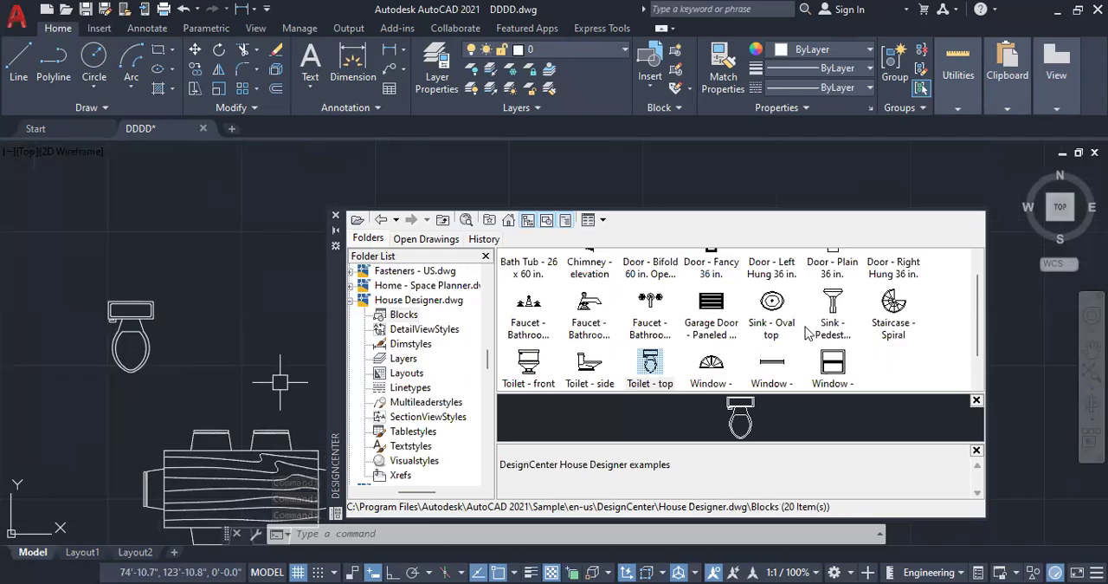
mouse_move(840, 300)
left_mouse_down()
mouse_move(591, 327)
mouse_move(202, 332)
left_mouse_up()
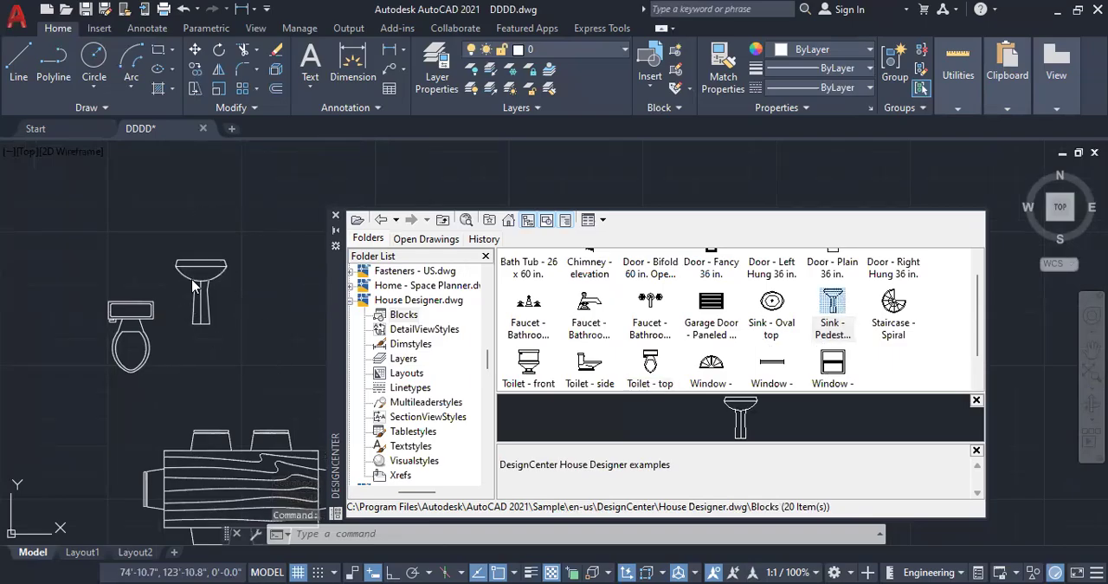
scroll(192, 282, "up", 4)
scroll(149, 312, "down", 3)
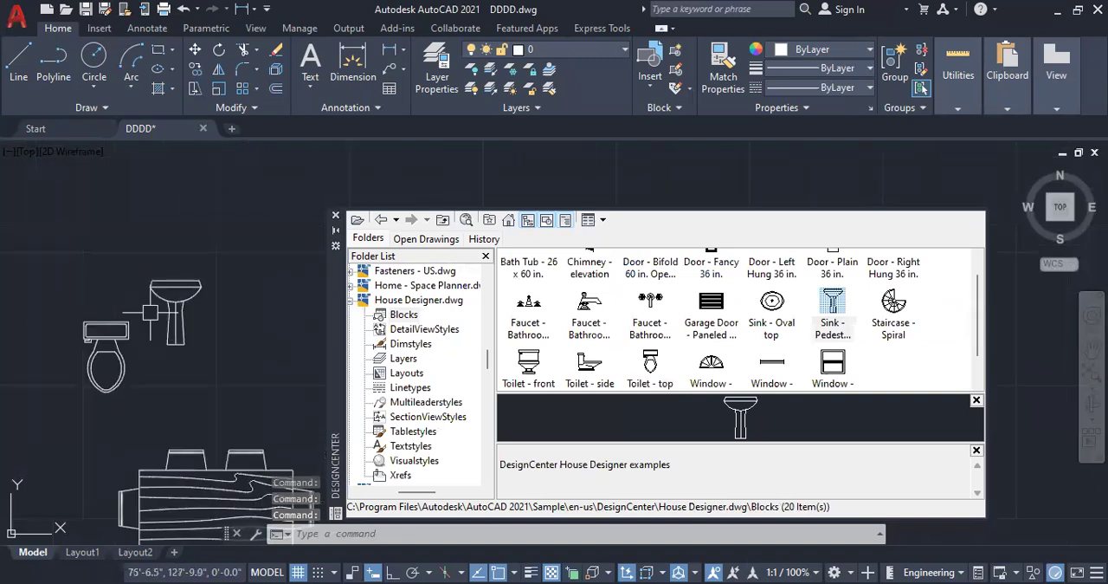
Step: Insert the Window - Half-circle 36 in. block above the pedestal sink, leaving no objects selected
scroll(150, 313, "down", 2)
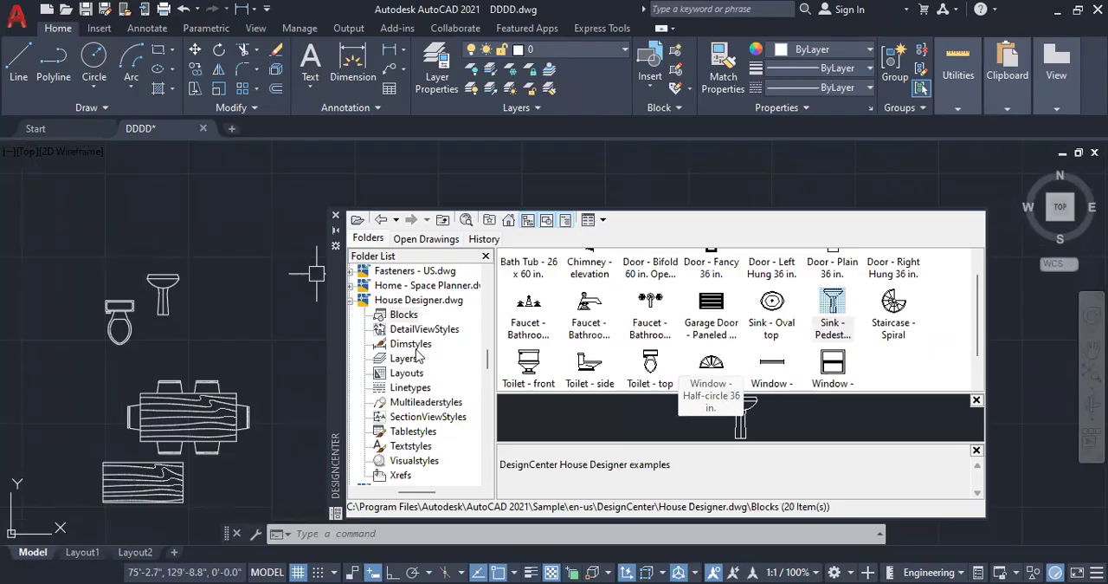
scroll(239, 219, "up", 2)
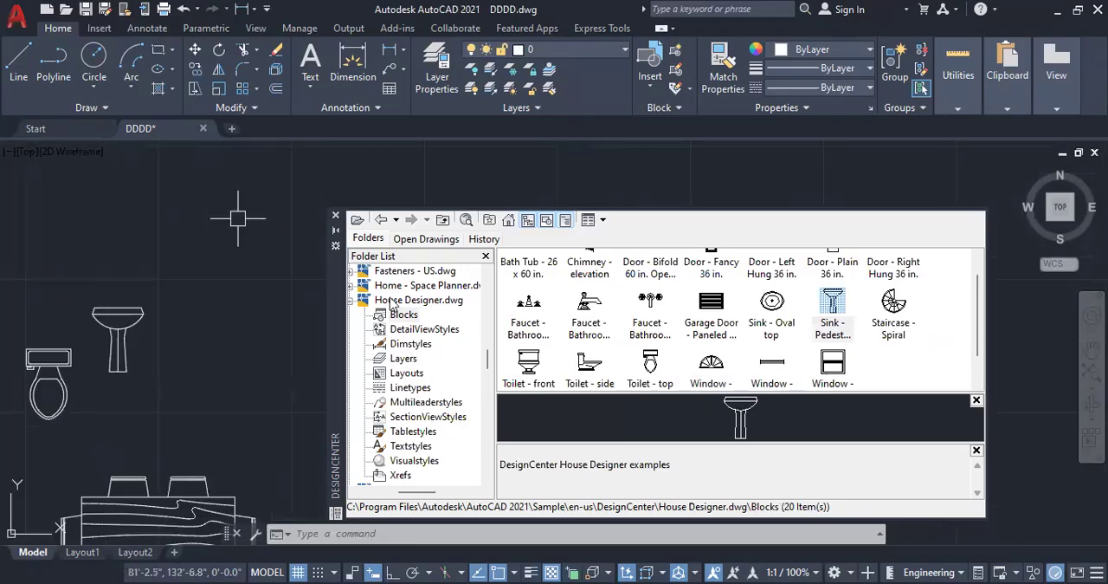
left_click_drag(701, 387, 176, 249)
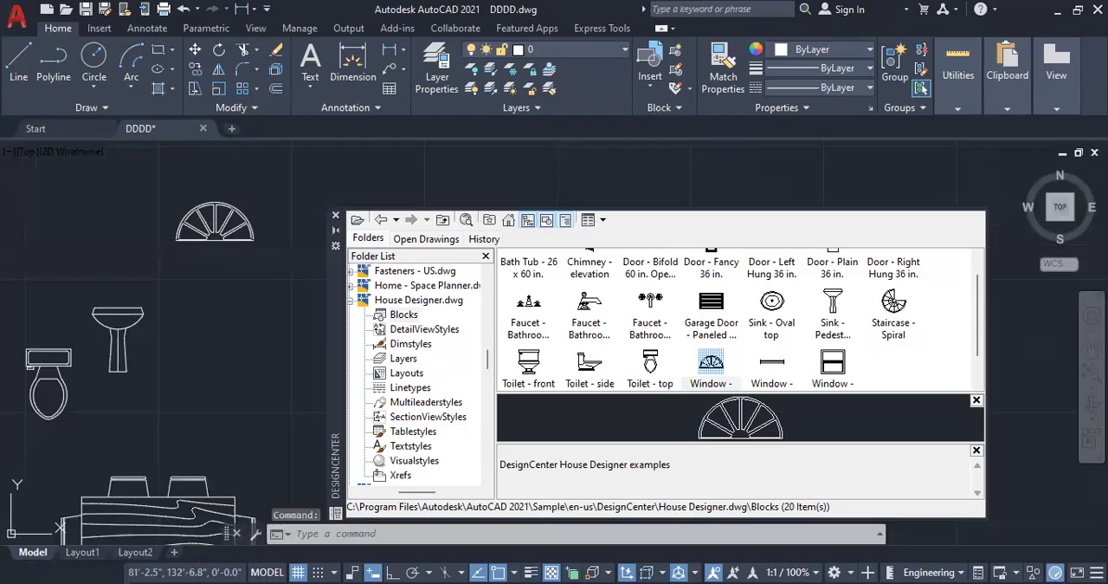
scroll(229, 226, "up", 6)
scroll(102, 315, "down", 4)
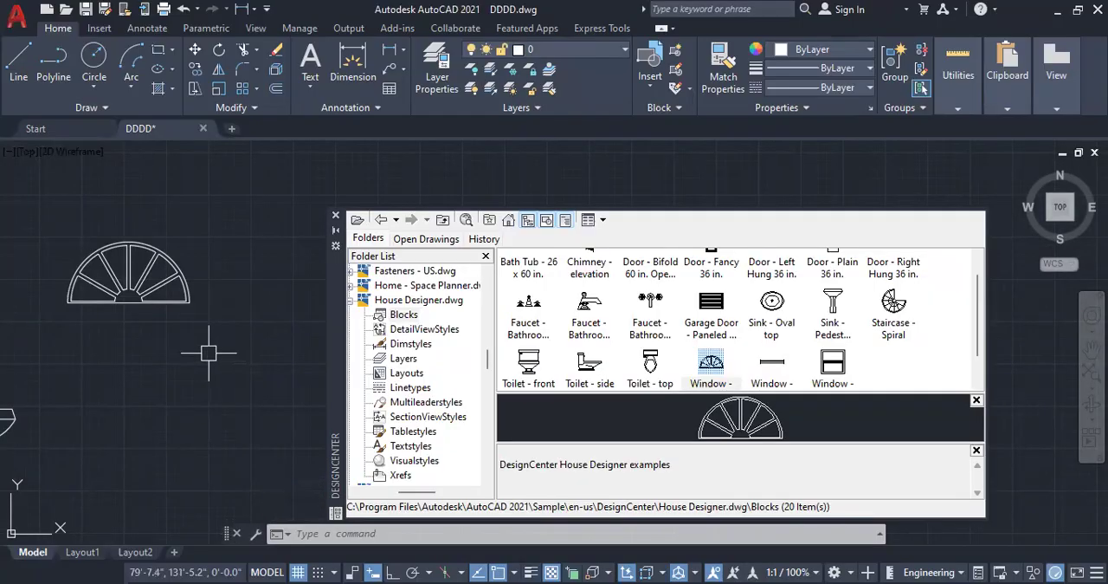
scroll(287, 244, "down", 2)
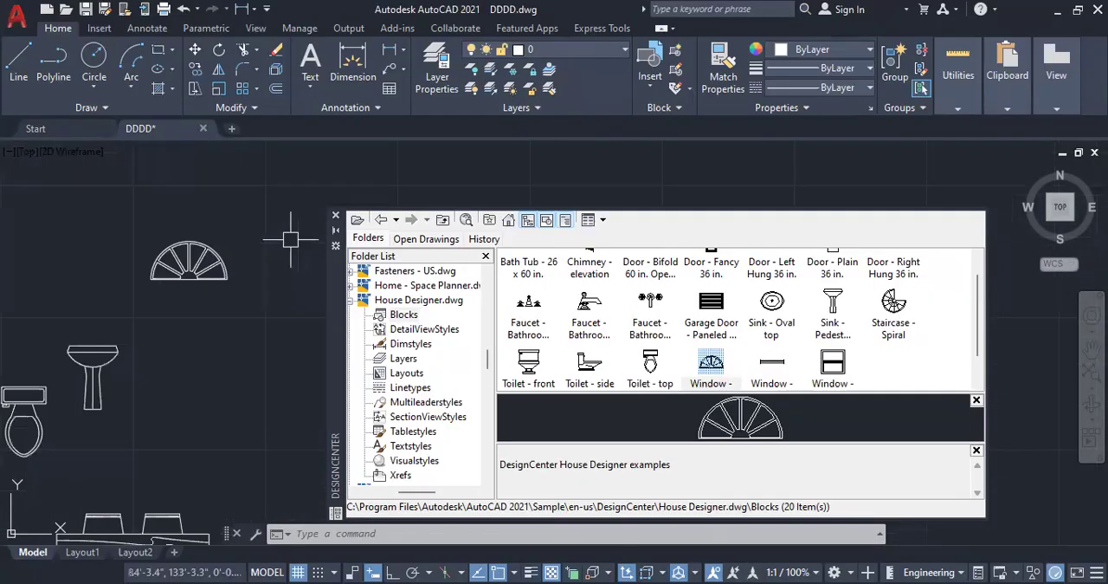
scroll(287, 244, "down", 2)
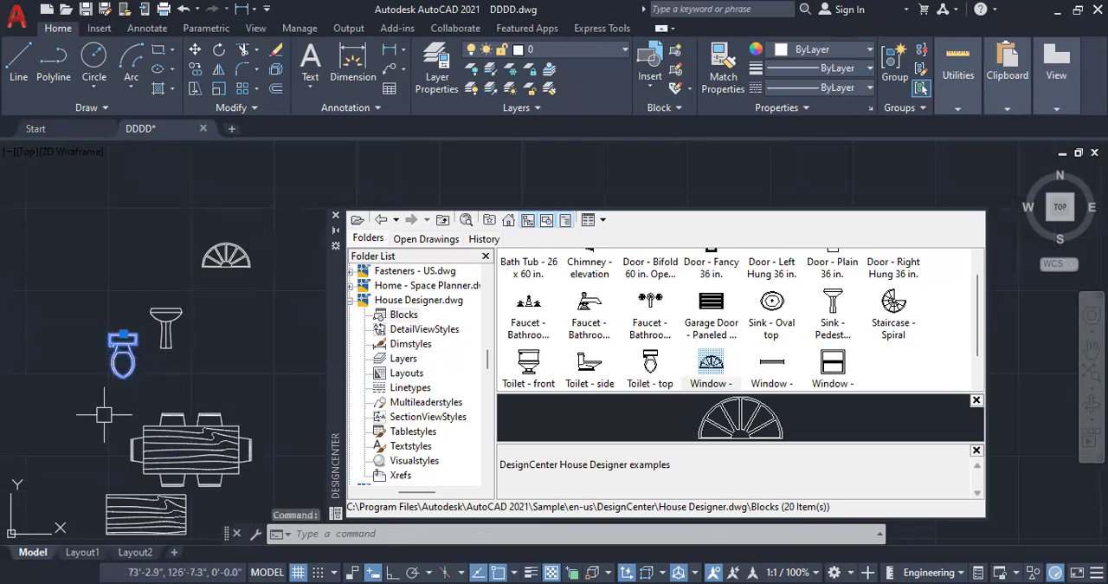
key("Escape")
key("Escape")
key("Escape")
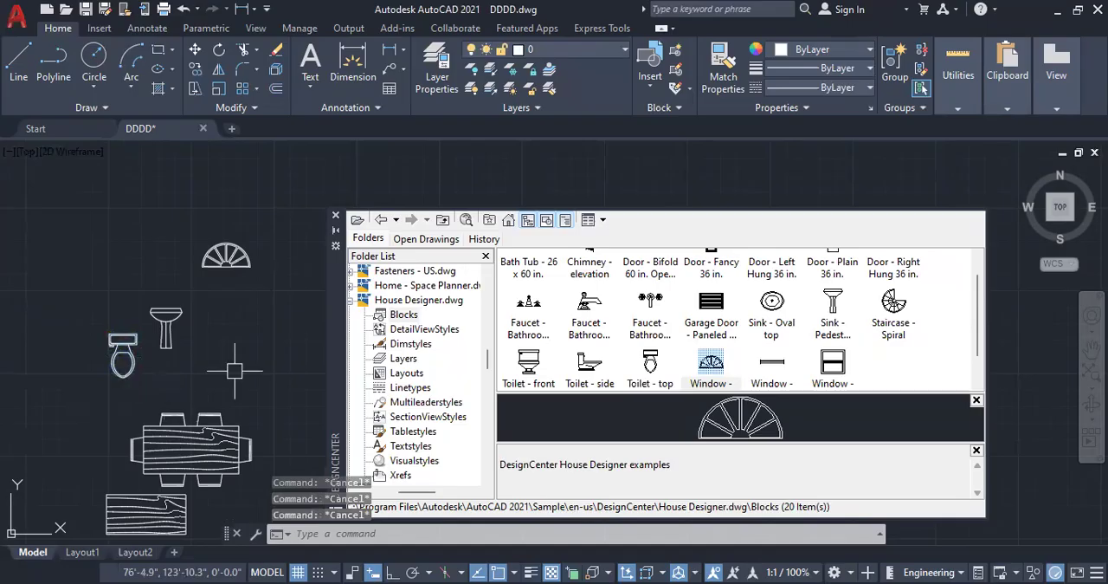
Step: Collapse House Designer.dwg in the DesignCenter folder list and check the content categories of Kitchens.dwg, leaving its list entry collapsed
left_click(352, 300)
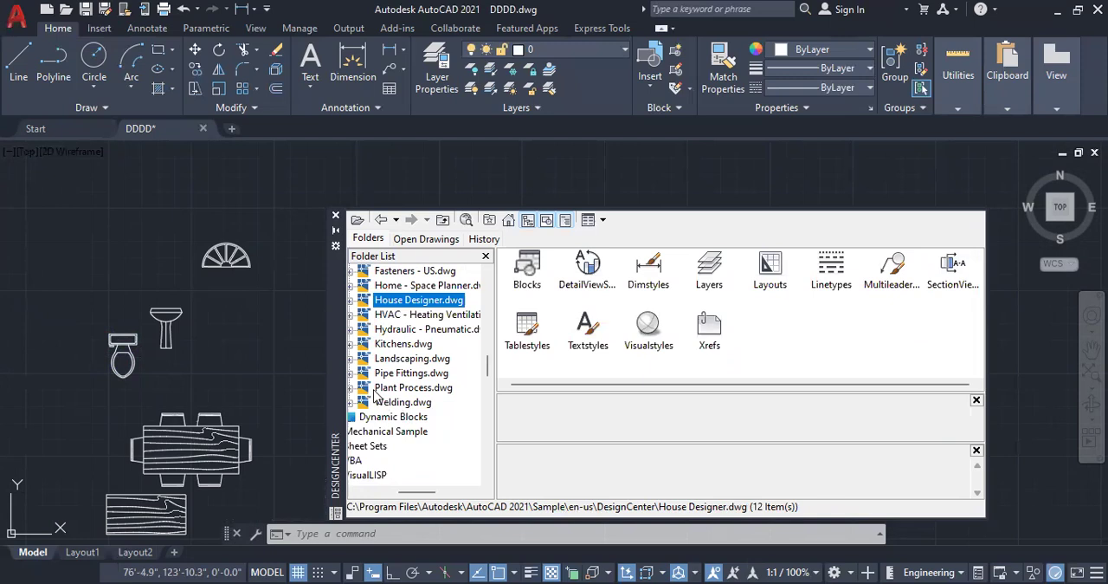
double_click(394, 346)
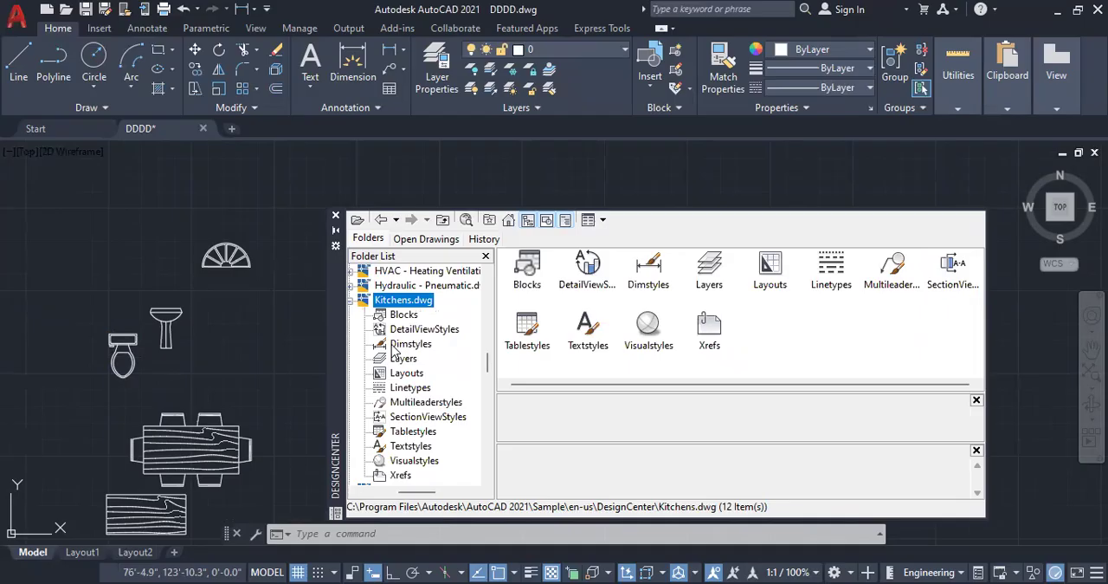
left_click(351, 300)
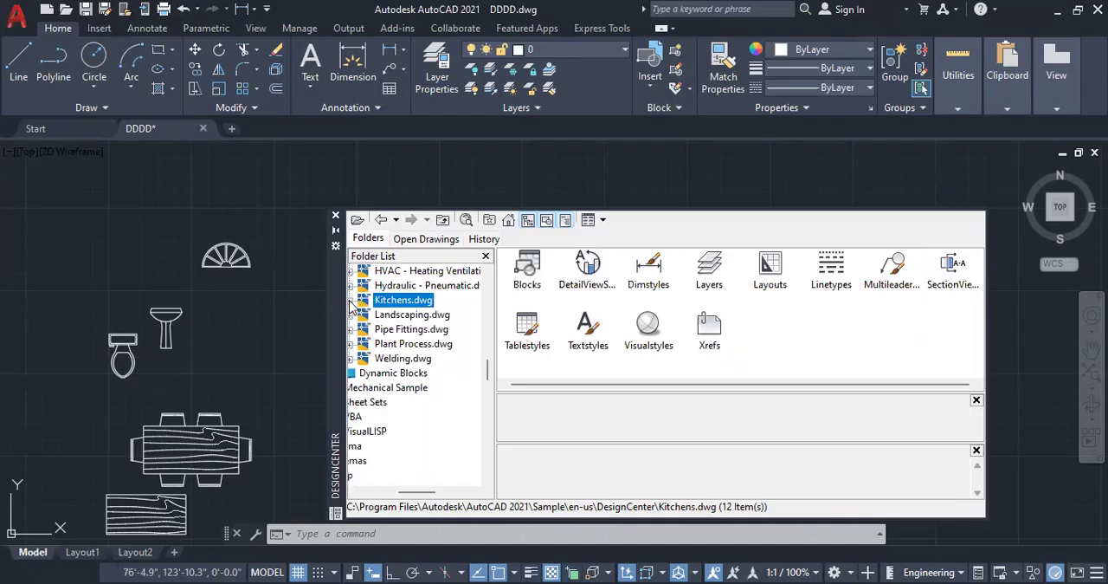
Step: Collapse the DesignCenter sample folder under en-us and expand the Dynamic Blocks folder
scroll(406, 309, "up", 1)
scroll(406, 306, "up", 1)
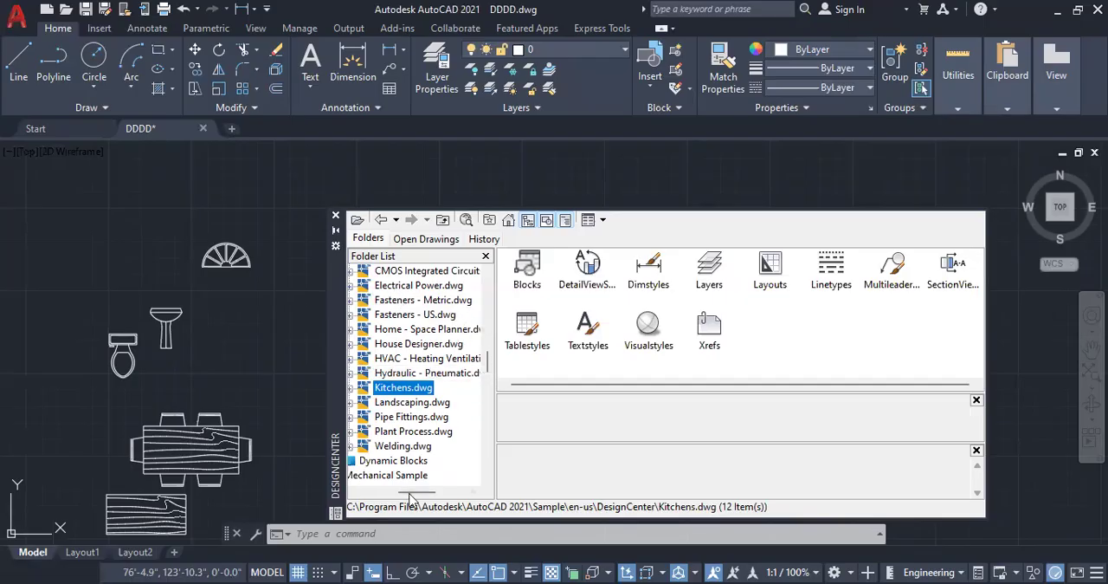
left_click_drag(416, 491, 411, 489)
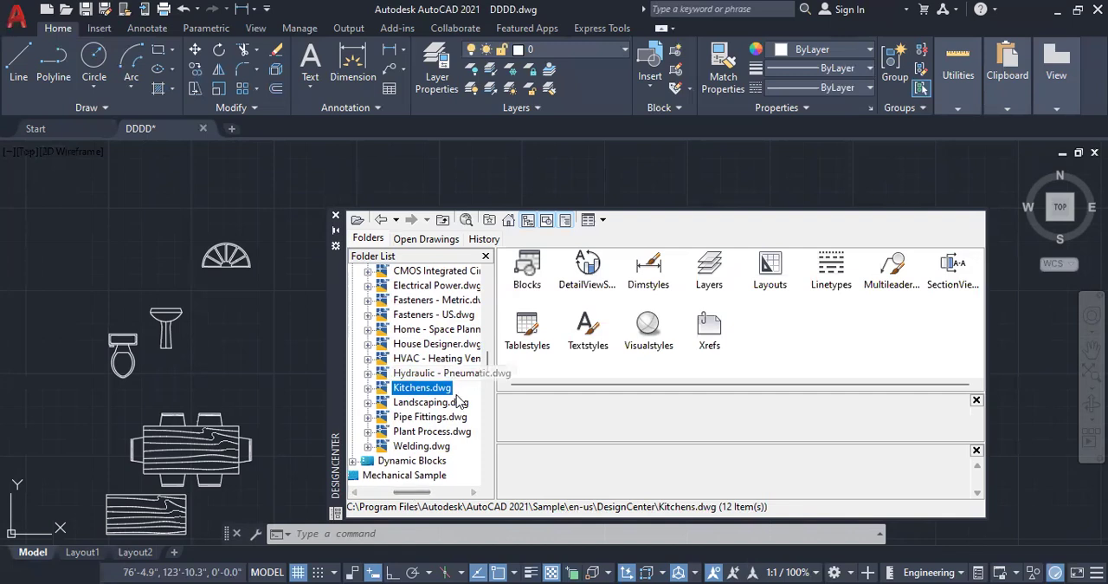
left_click_drag(413, 491, 403, 491)
scroll(391, 372, "up", 3)
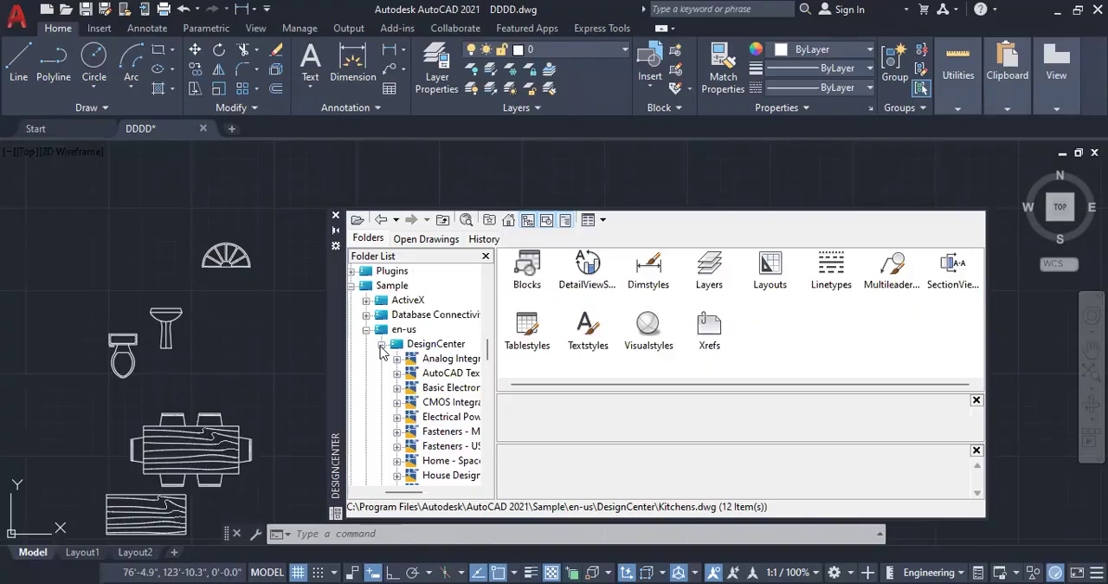
left_click(381, 344)
left_click(380, 358)
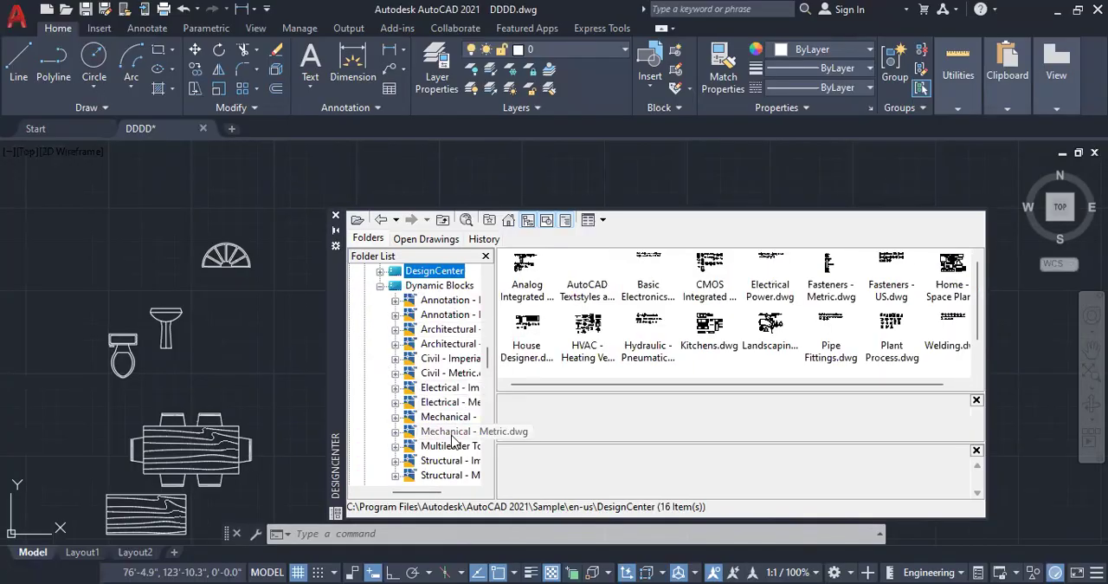
Step: Open the Blocks collection of Architectural - Imperial.dwg from the Dynamic Blocks folder
left_click(440, 337)
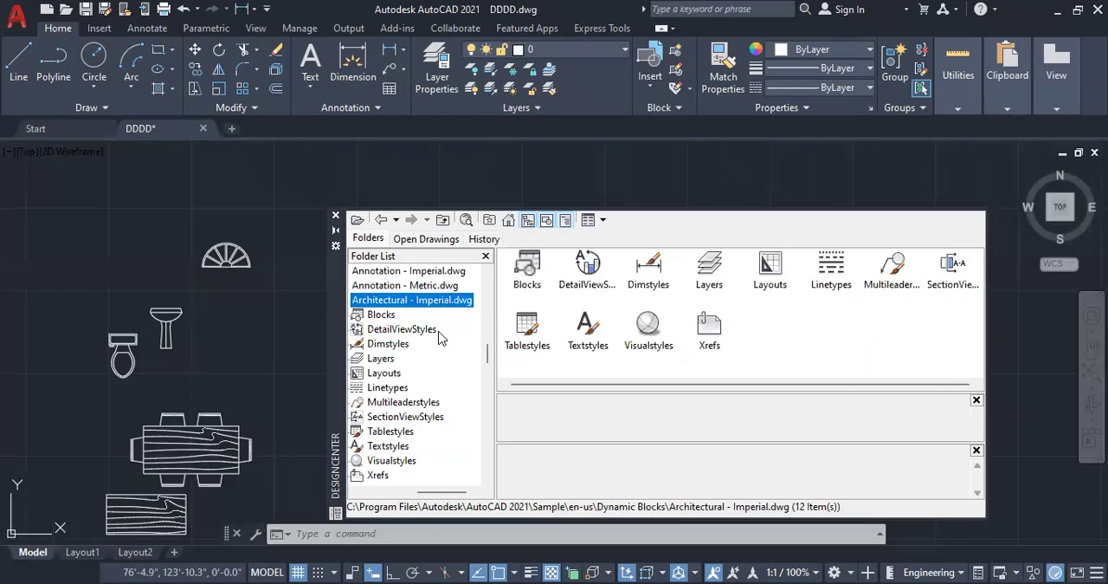
left_click(392, 315)
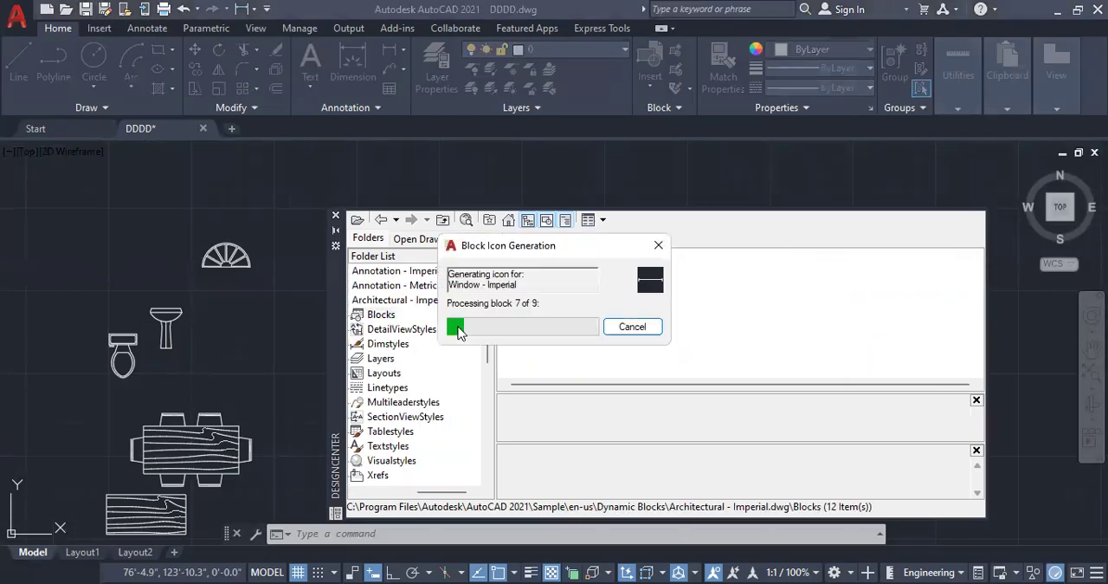
left_click(638, 327)
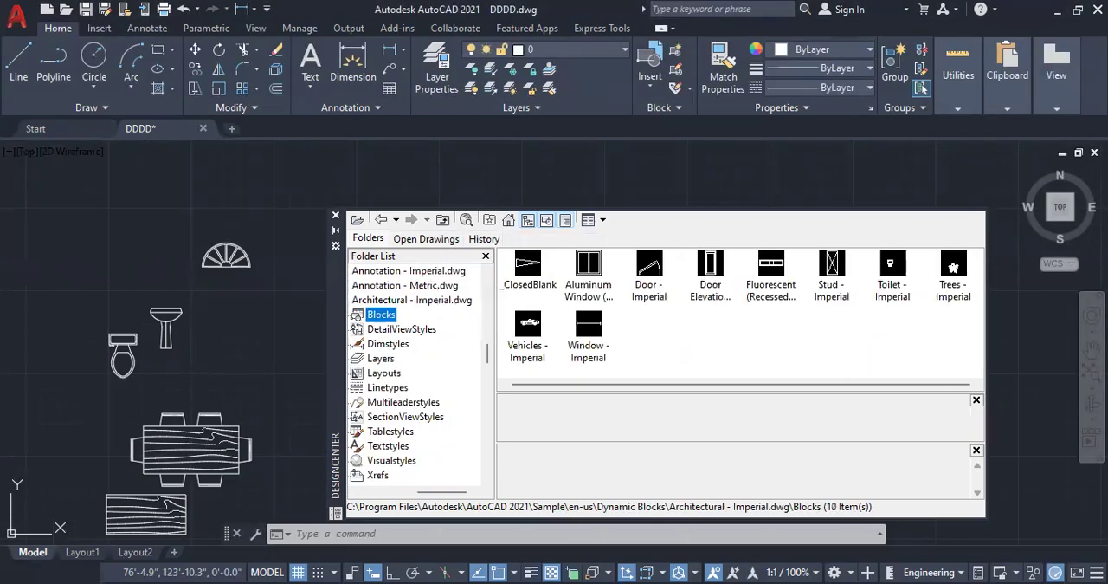
Step: Insert the Vehicles - Imperial block above the half-circle window and the Trees - Imperial block above the car
scroll(151, 356, "down", 2)
left_click_drag(527, 325, 64, 317)
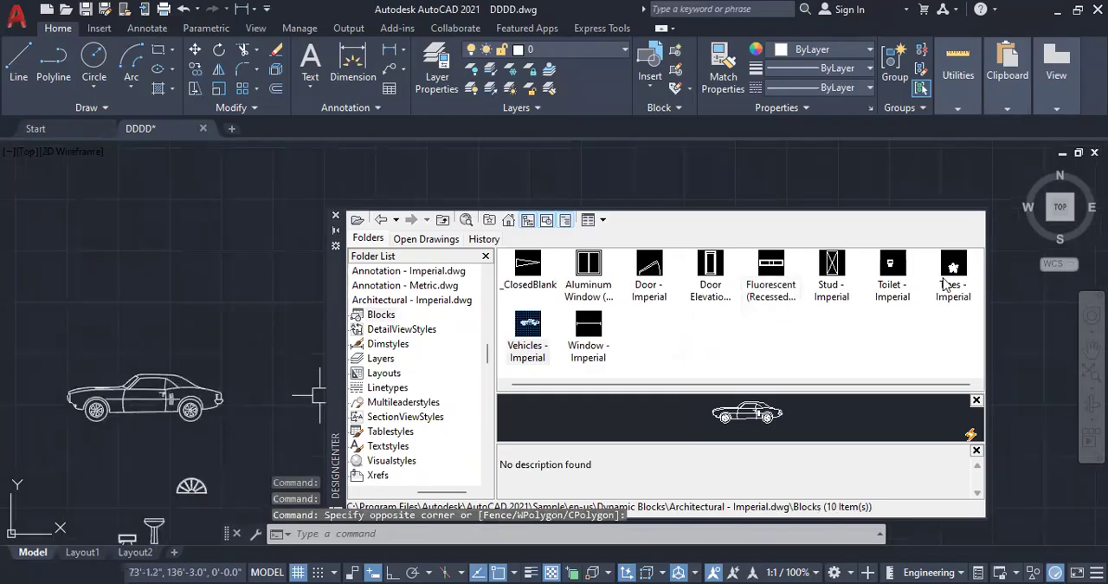
mouse_move(952, 277)
left_mouse_down()
mouse_move(166, 322)
mouse_move(149, 287)
left_mouse_up()
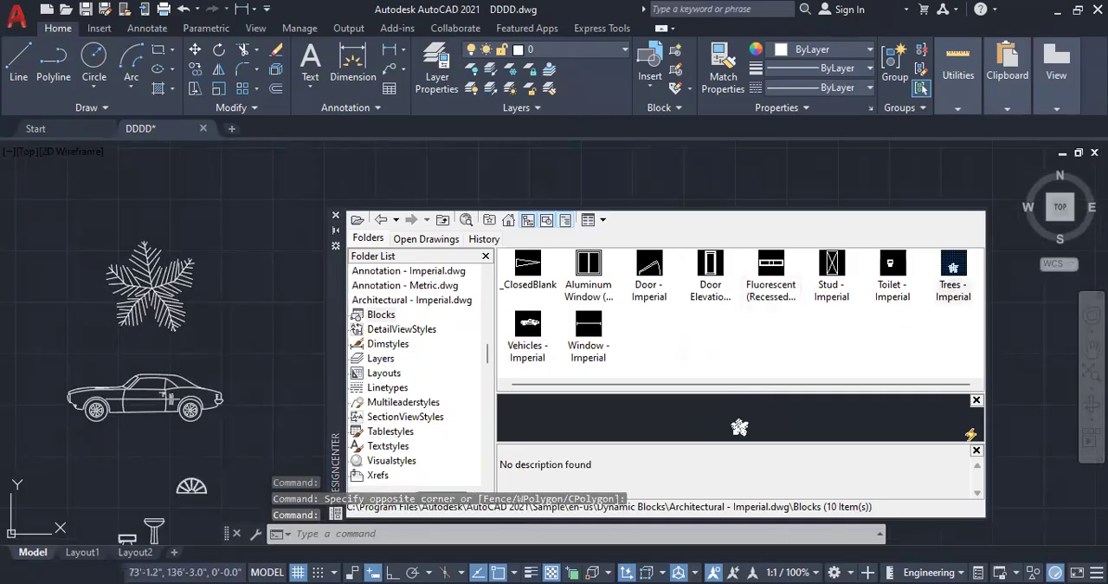
Step: Try the Palm (Elevation) and Shrub (Elevation) variants on the inserted dynamic tree block
scroll(142, 299, "up", 4)
left_click(149, 287)
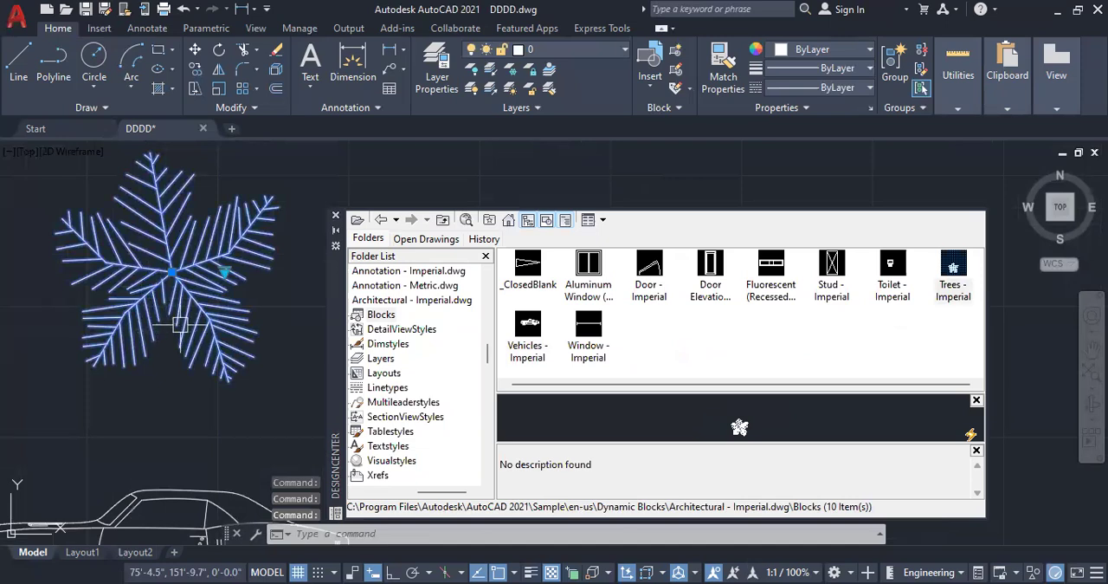
left_click(226, 275)
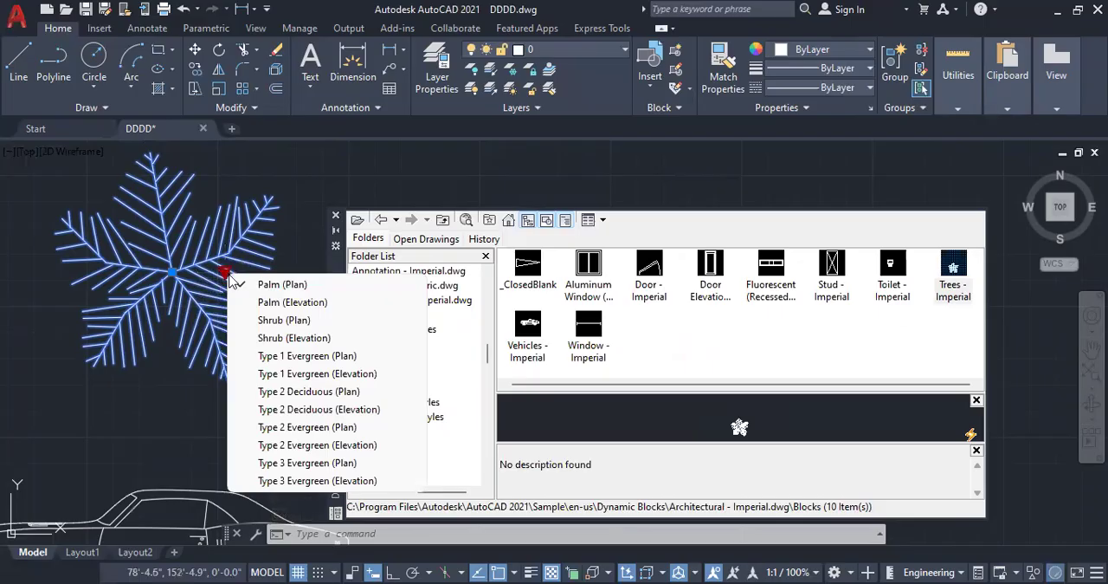
left_click(282, 303)
scroll(204, 395, "down", 4)
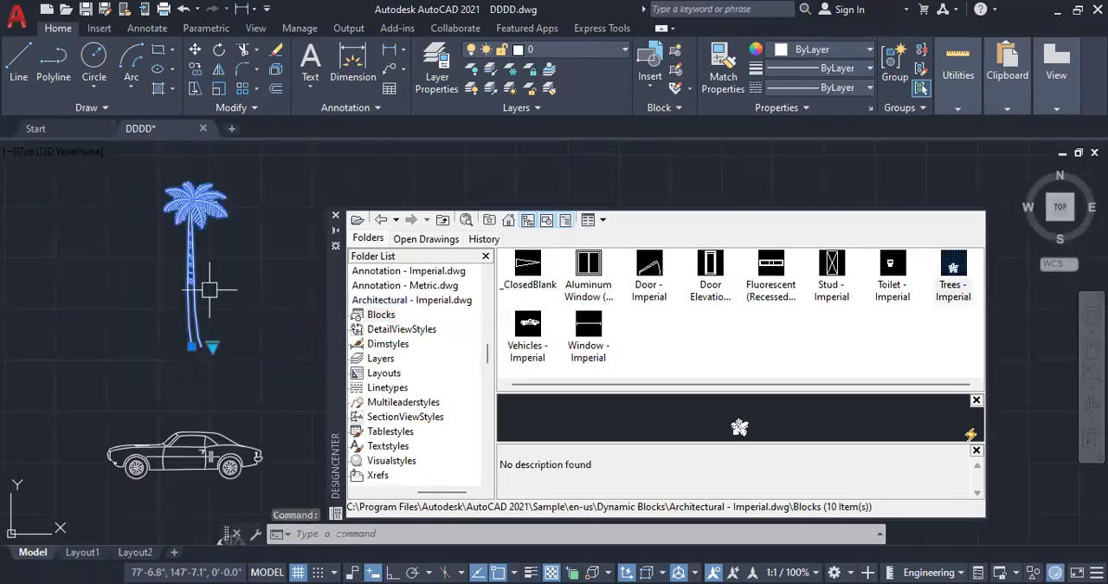
left_click(212, 348)
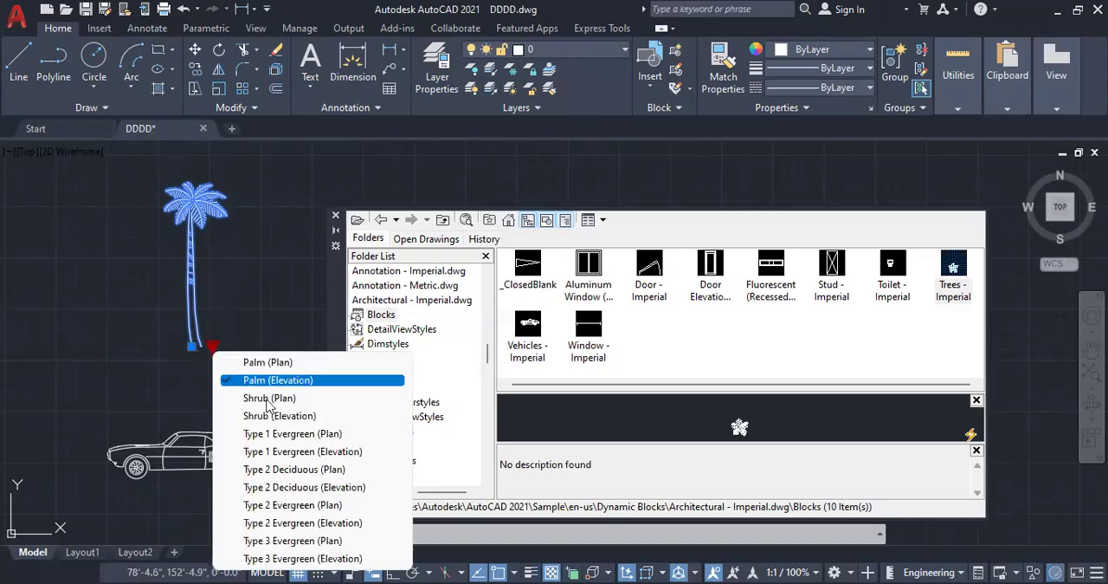
left_click(277, 416)
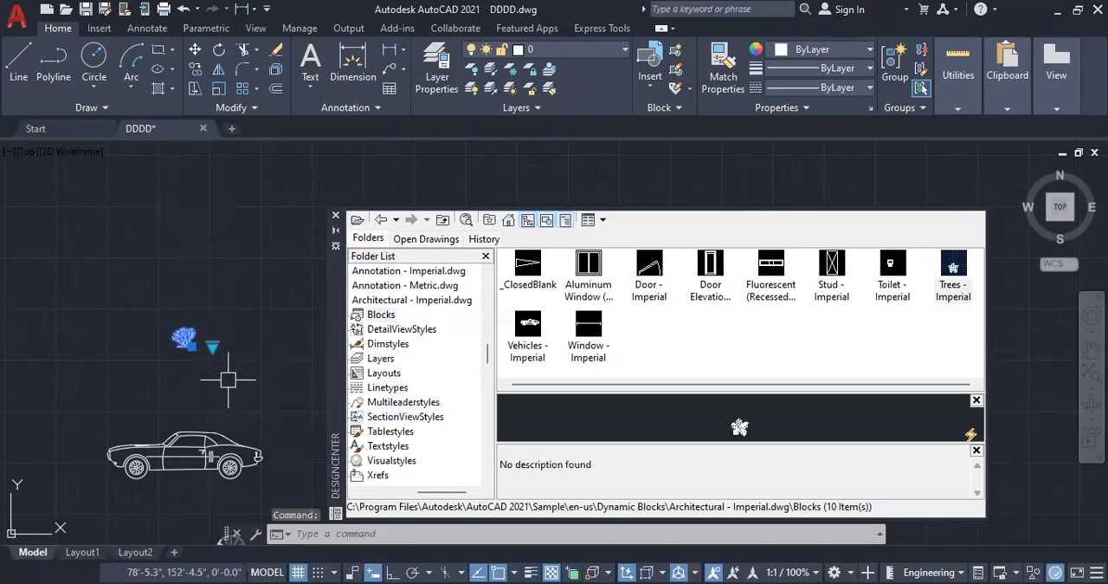
Step: Set the dynamic tree block's variant to Type 1 Evergreen (Elevation)
left_click(213, 347)
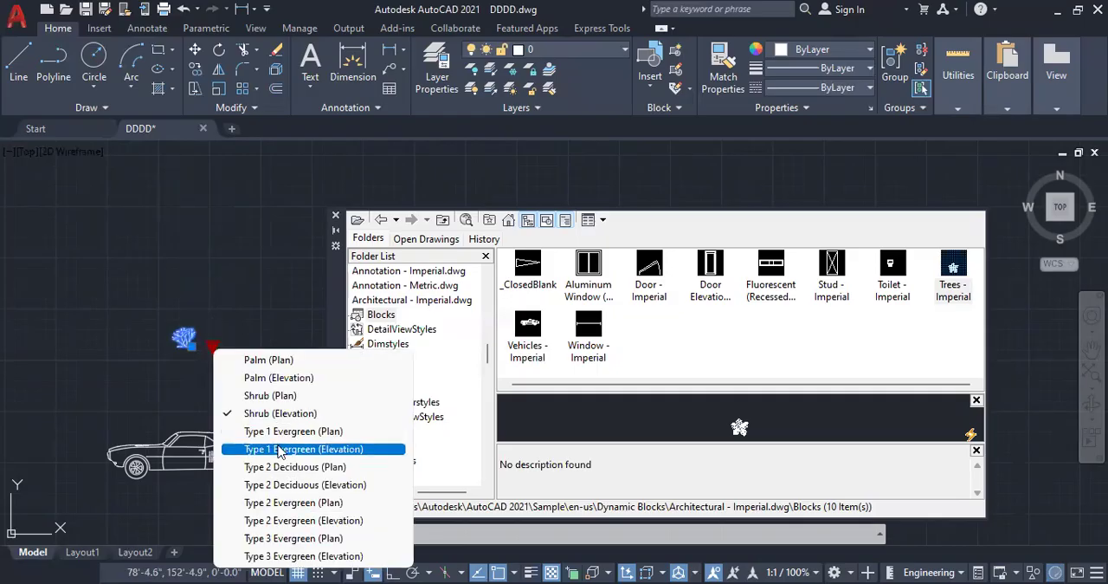
left_click(278, 449)
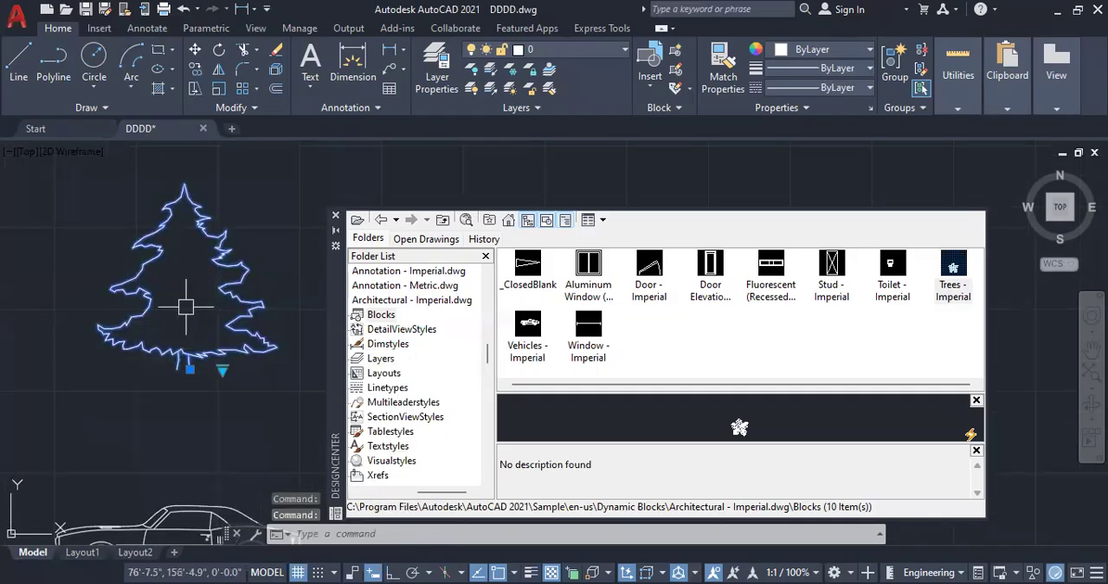
scroll(173, 333, "down", 2)
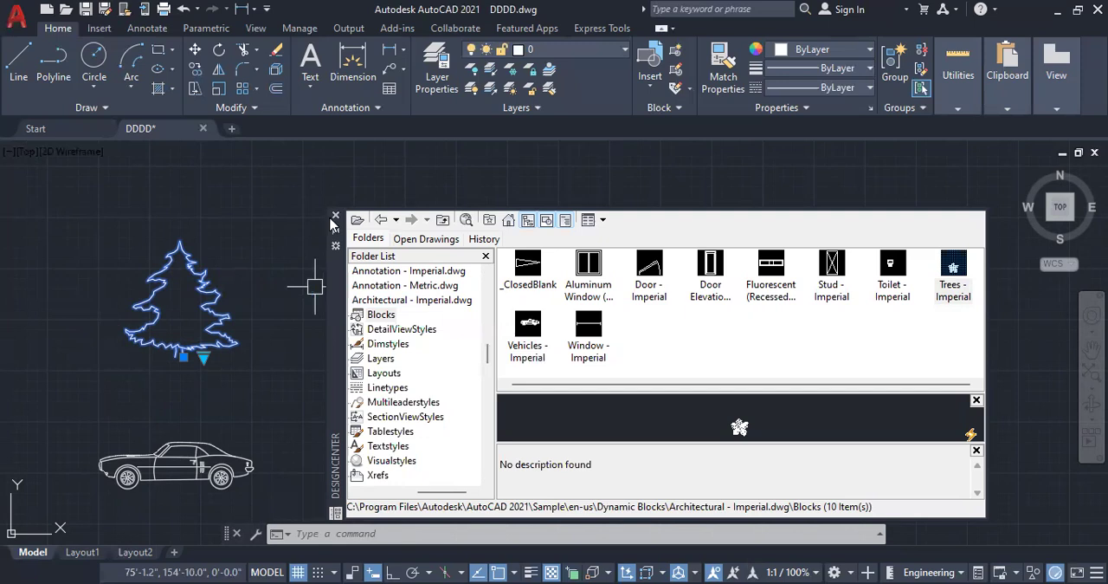
Step: Insert the _ClosedBlank arrowhead block above and to one side of the evergreen tree
left_click(529, 270)
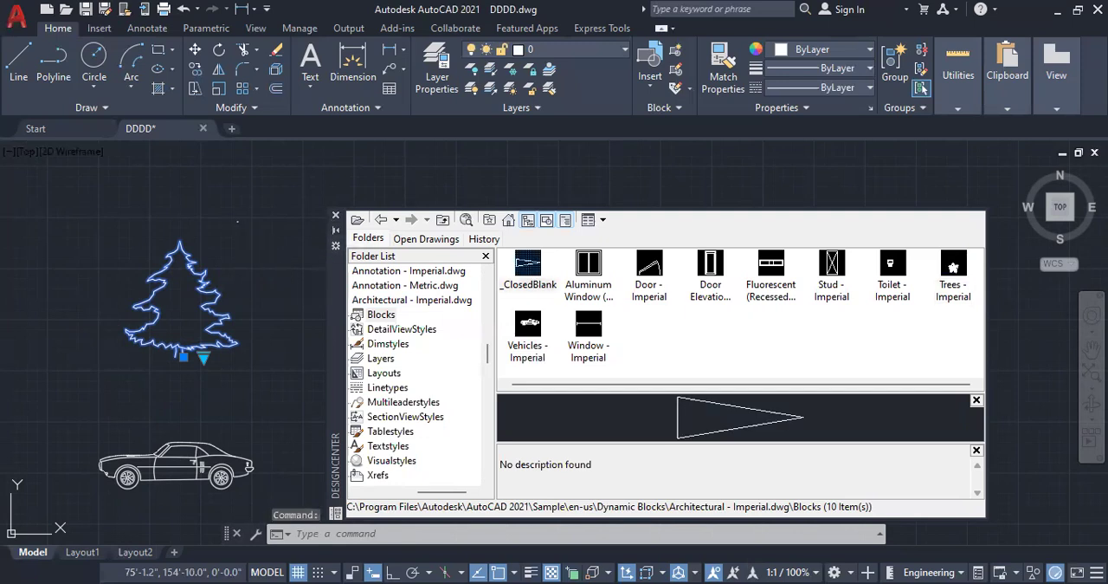
scroll(242, 243, "up", 5)
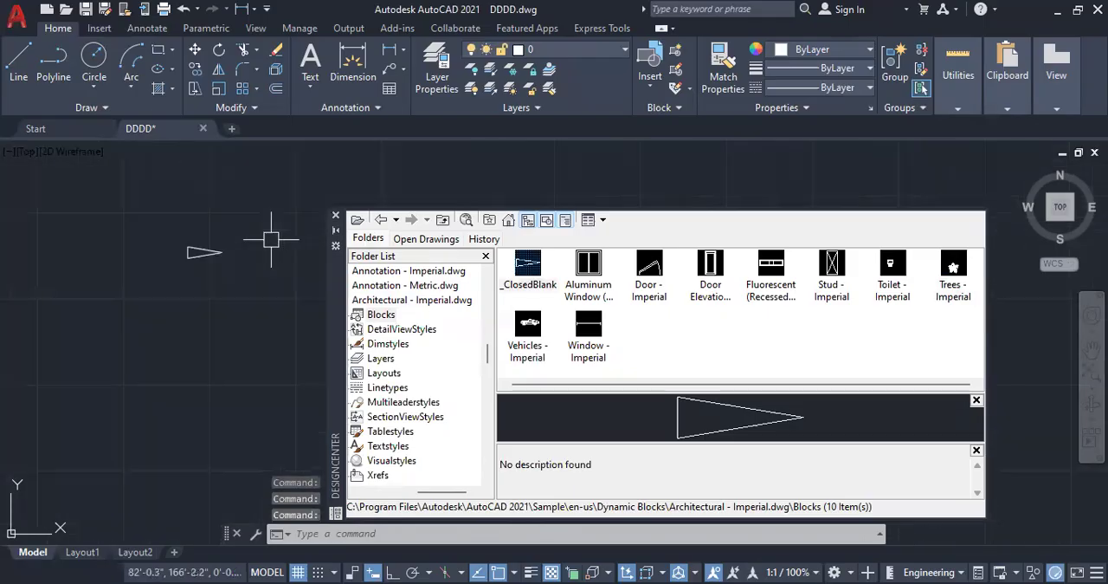
scroll(212, 276, "up", 5)
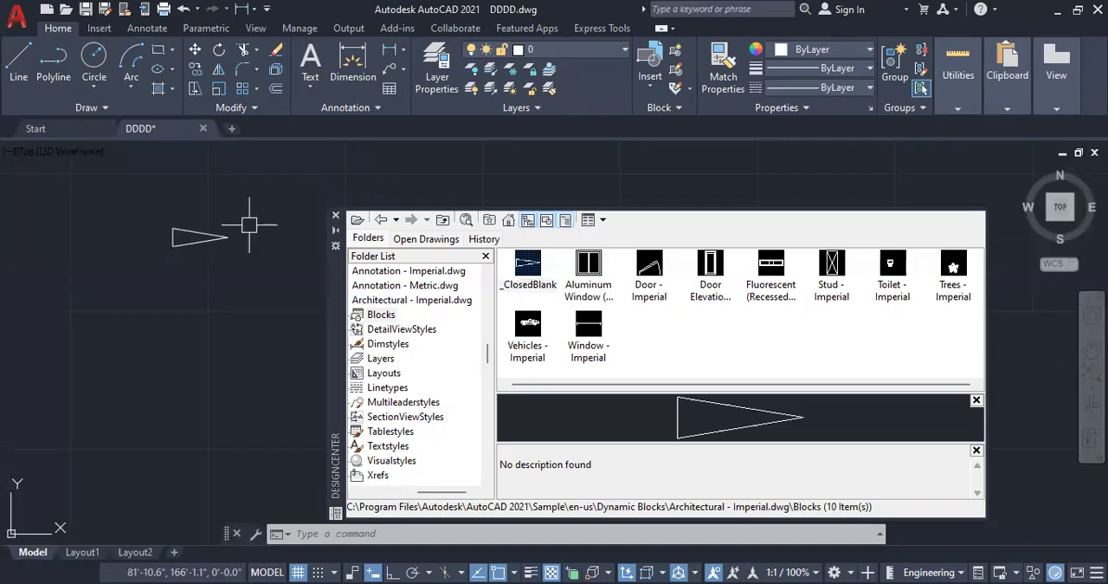
scroll(164, 223, "up", 2)
scroll(39, 290, "down", 4)
scroll(186, 241, "down", 2)
scroll(185, 241, "down", 2)
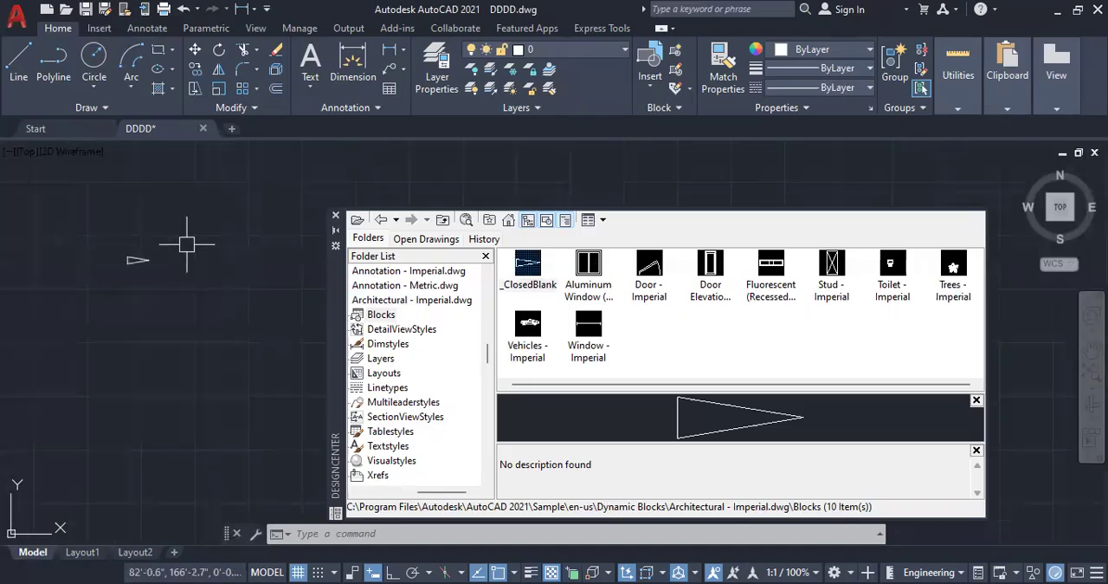
Step: Enlarge the inserted _ClosedBlank arrowhead block with the Scale command
left_click(219, 88)
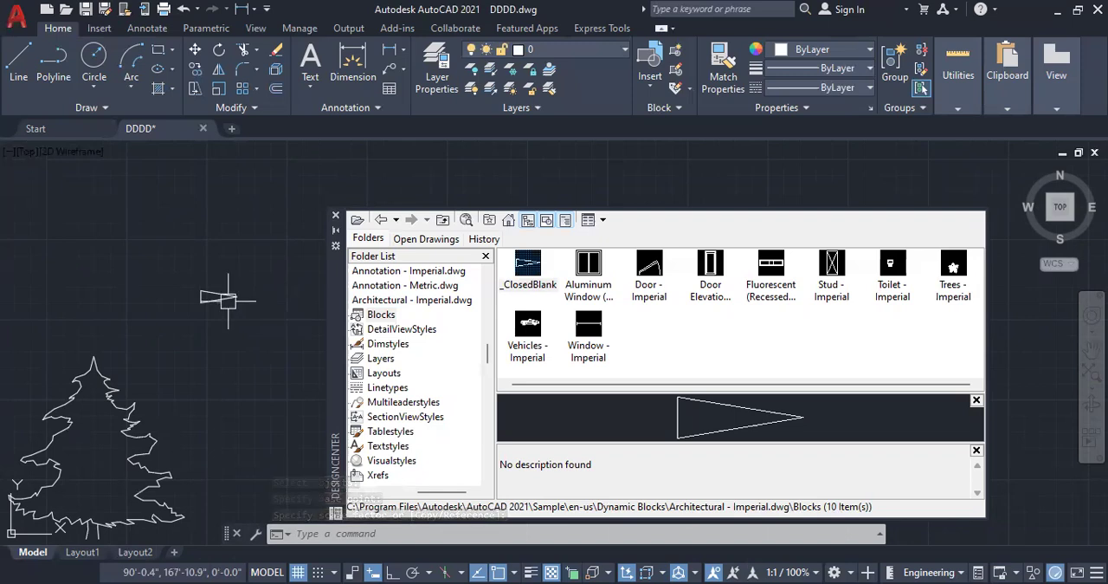
scroll(241, 419, "down", 2)
scroll(237, 313, "up", 4)
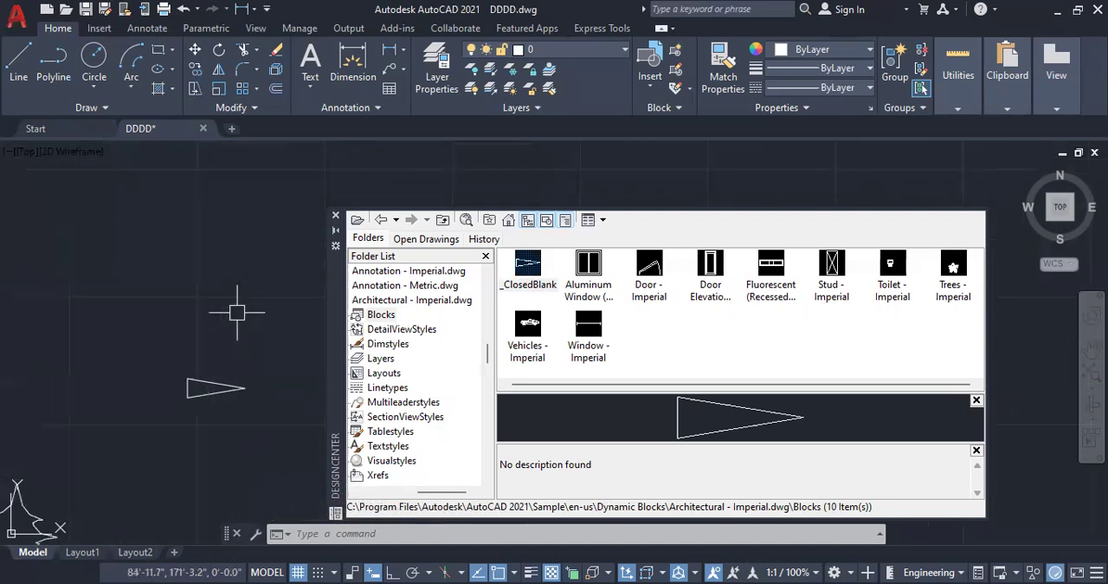
Step: Insert the Door - Imperial block above the scaled arrowhead
left_click_drag(650, 269, 185, 289)
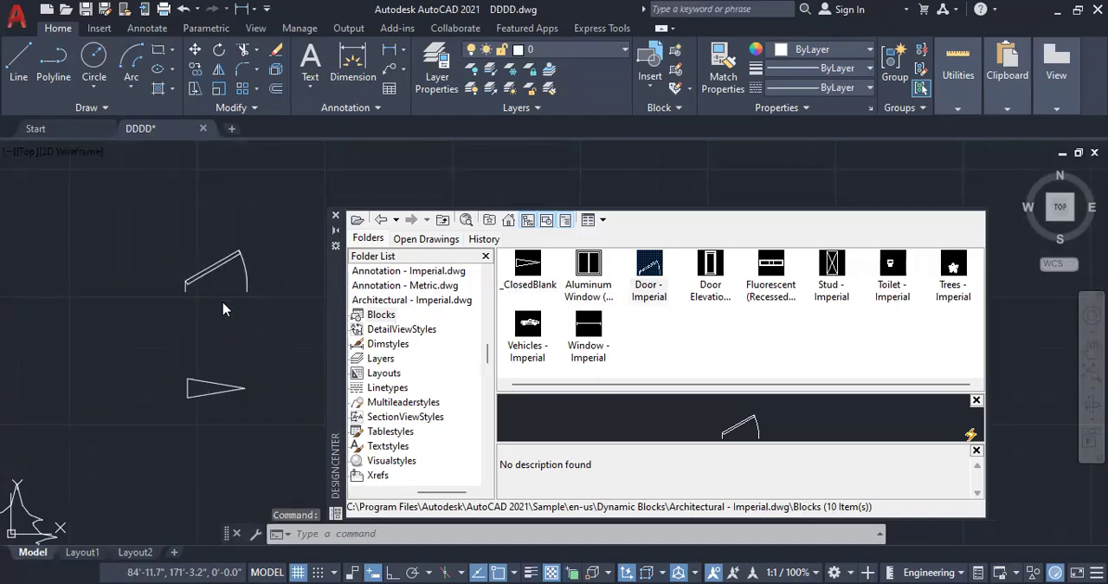
scroll(224, 309, "up", 2)
scroll(271, 268, "up", 2)
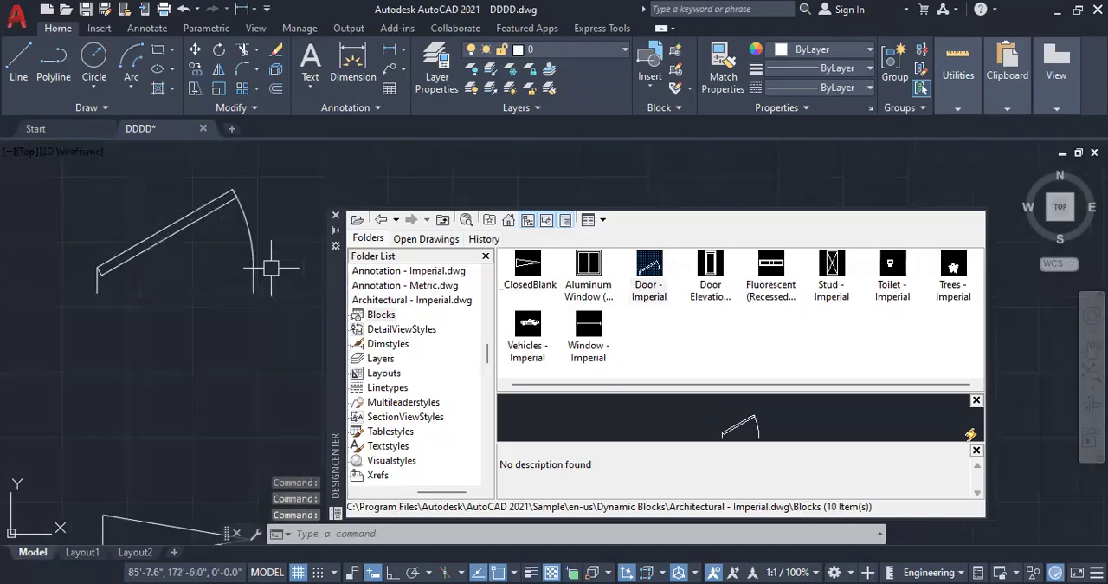
scroll(245, 326, "down", 3)
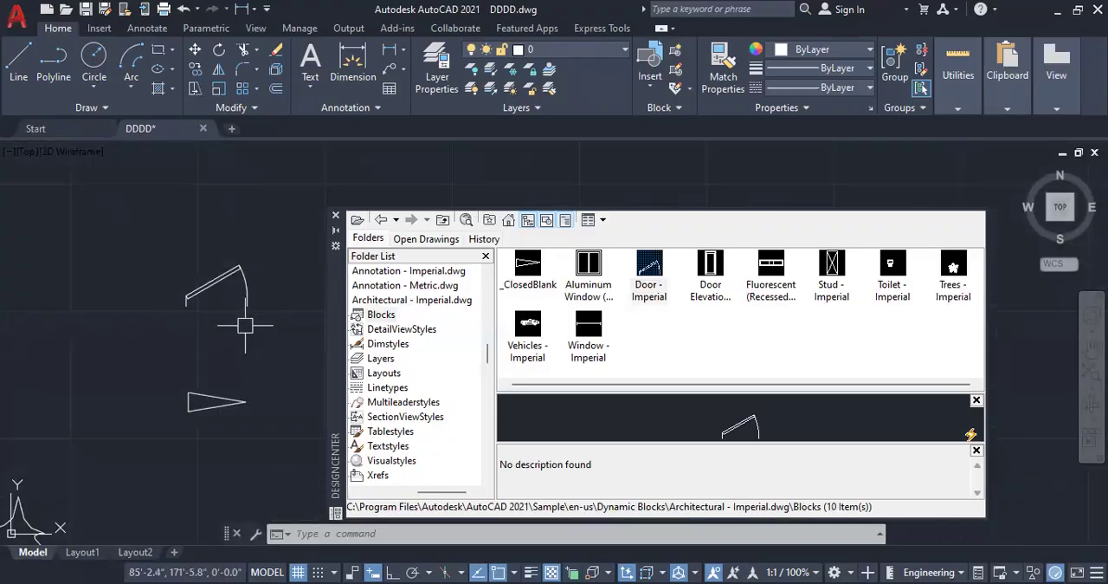
Step: Insert the Window - Imperial block above the door and close DesignCenter
left_click_drag(588, 333, 129, 258)
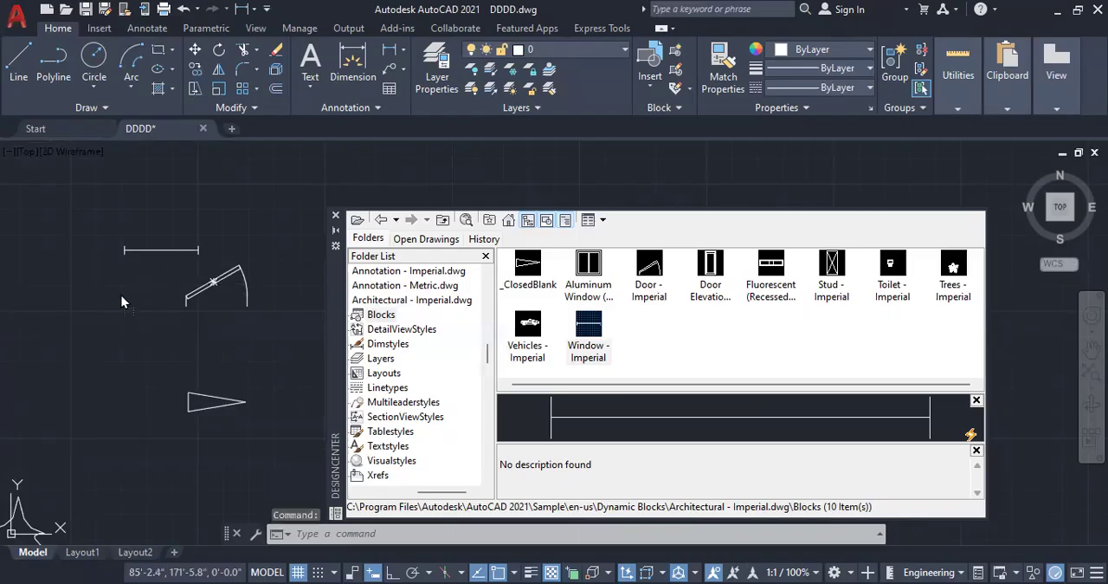
left_click(336, 216)
Step: Erase the inserted sample blocks, including the tree, car, door, window and arrowhead, keeping the sofa and bed group
scroll(582, 336, "down", 4)
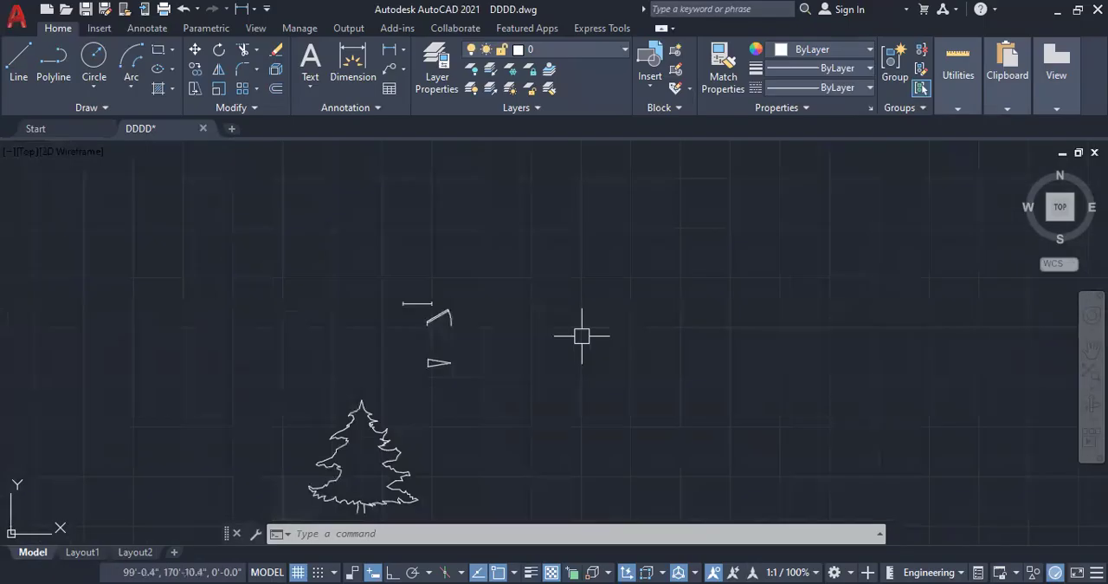
scroll(337, 260, "down", 2)
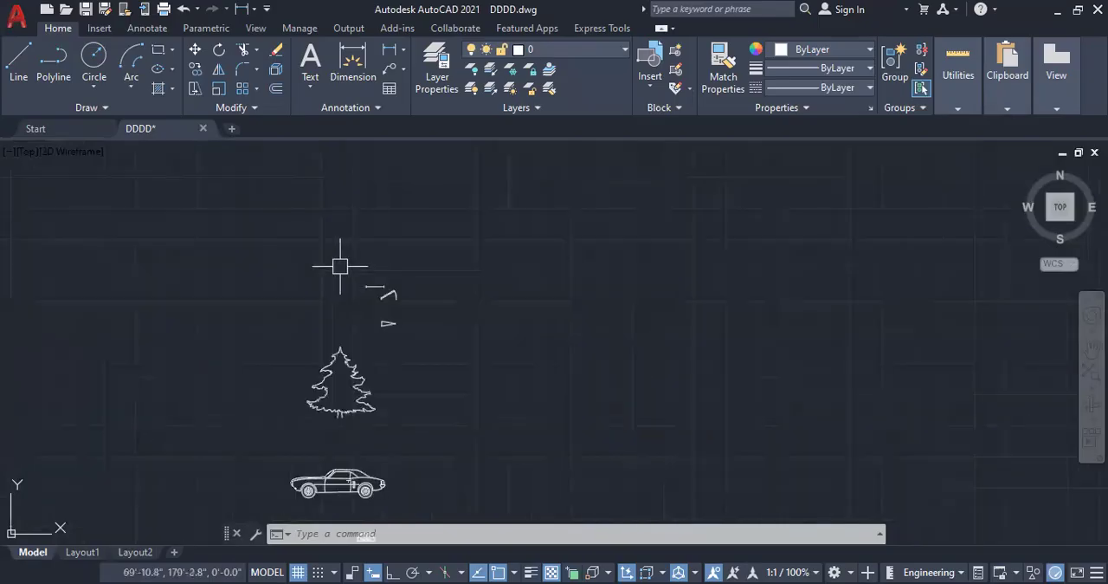
scroll(339, 266, "down", 2)
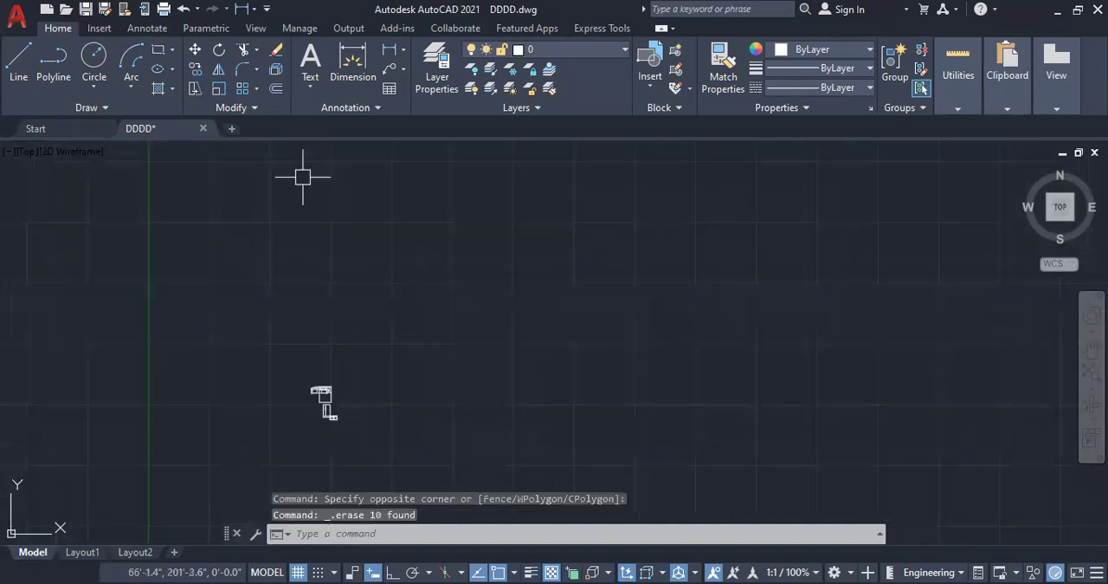
Step: Erase the sofa block, then the remaining bed block and the two furniture blocks below it
scroll(345, 405, "up", 3)
scroll(341, 381, "up", 3)
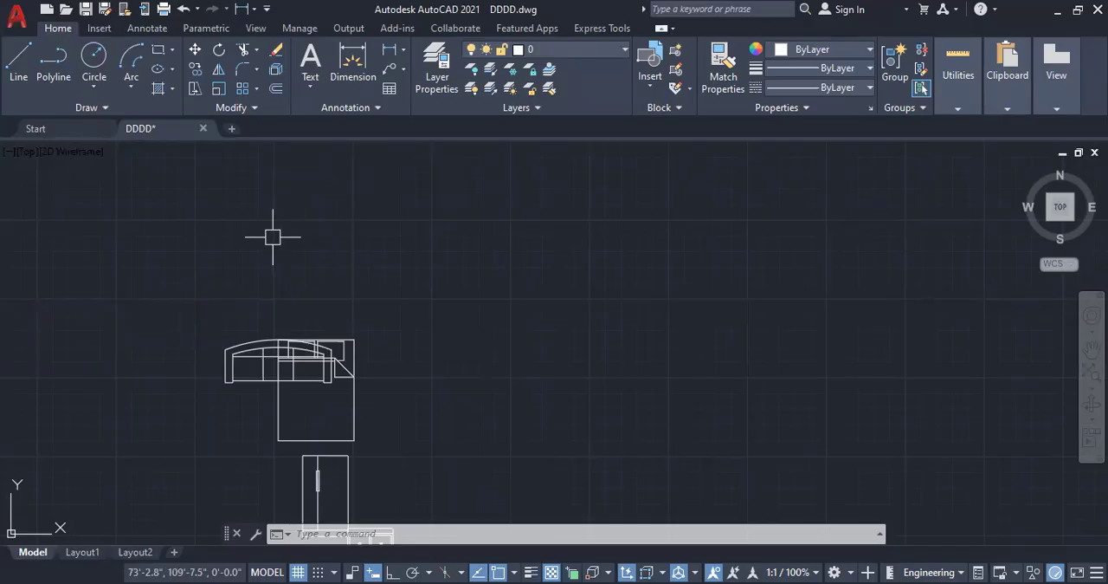
left_click(221, 364)
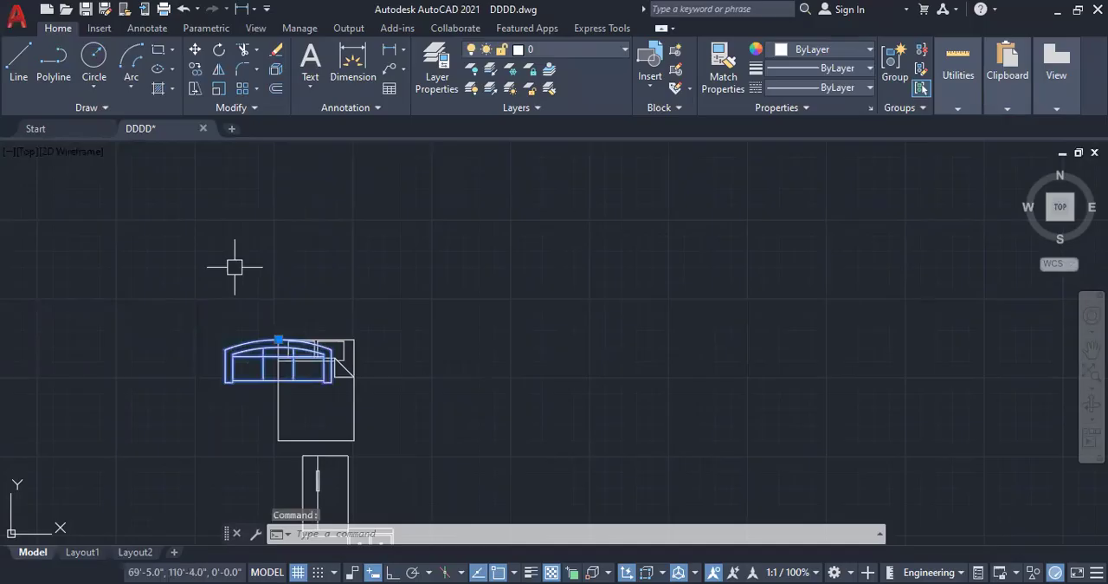
key("Delete")
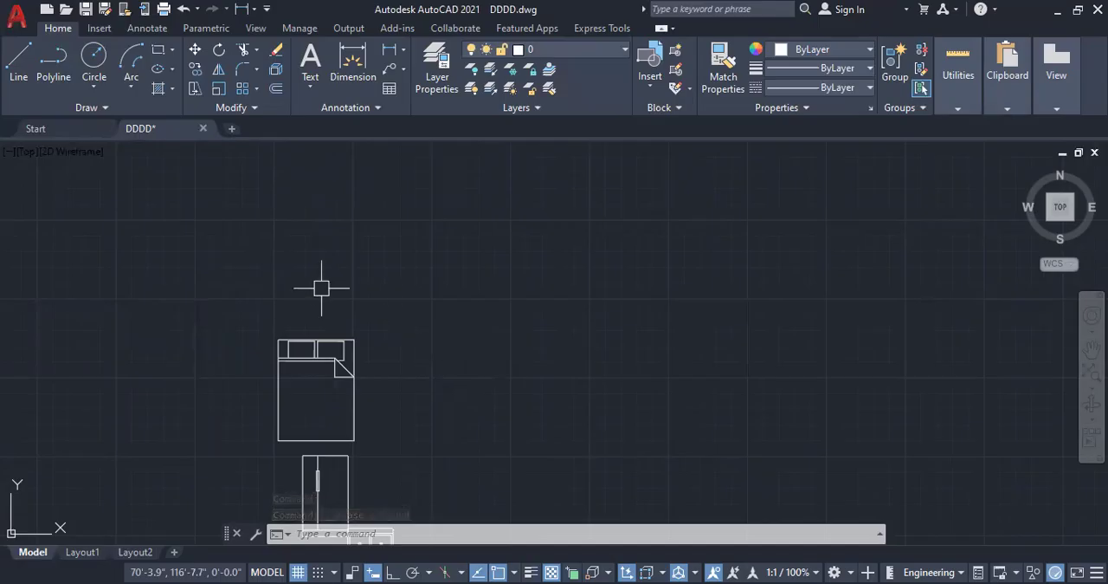
scroll(321, 289, "down", 2)
left_click(439, 503)
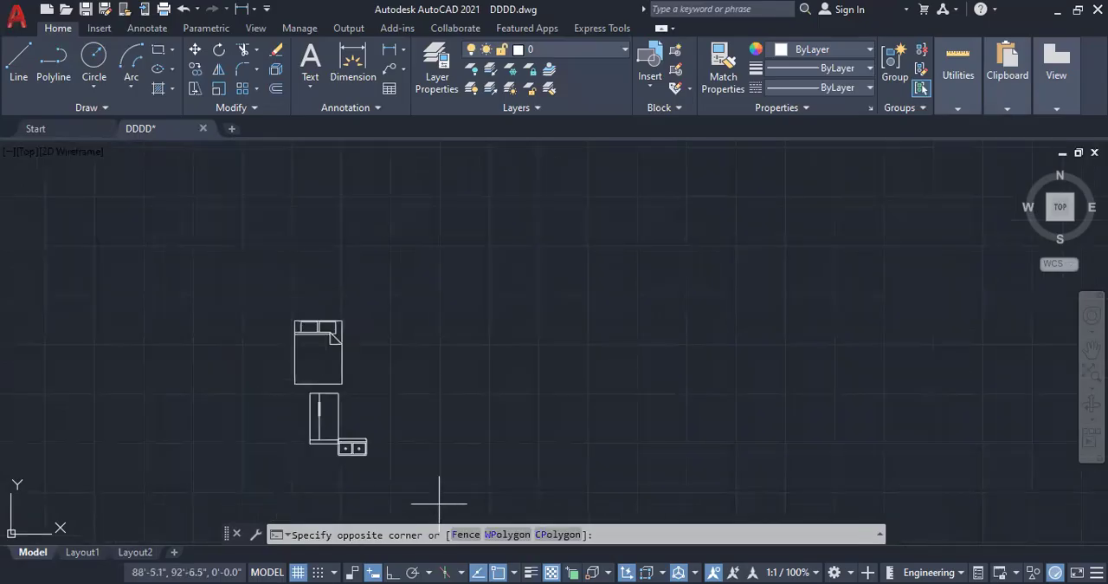
left_click(235, 285)
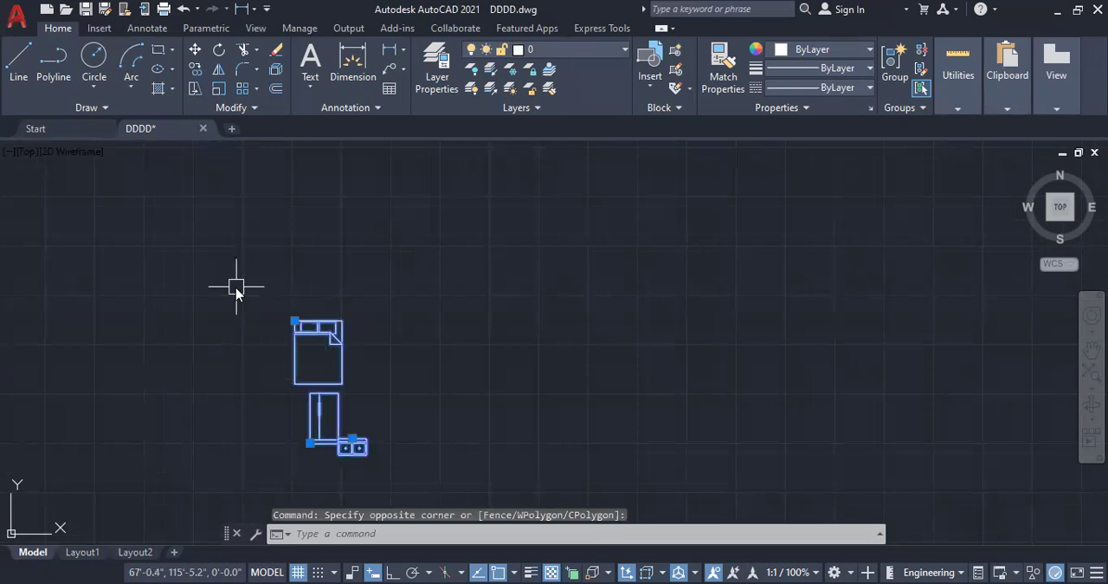
key("Delete")
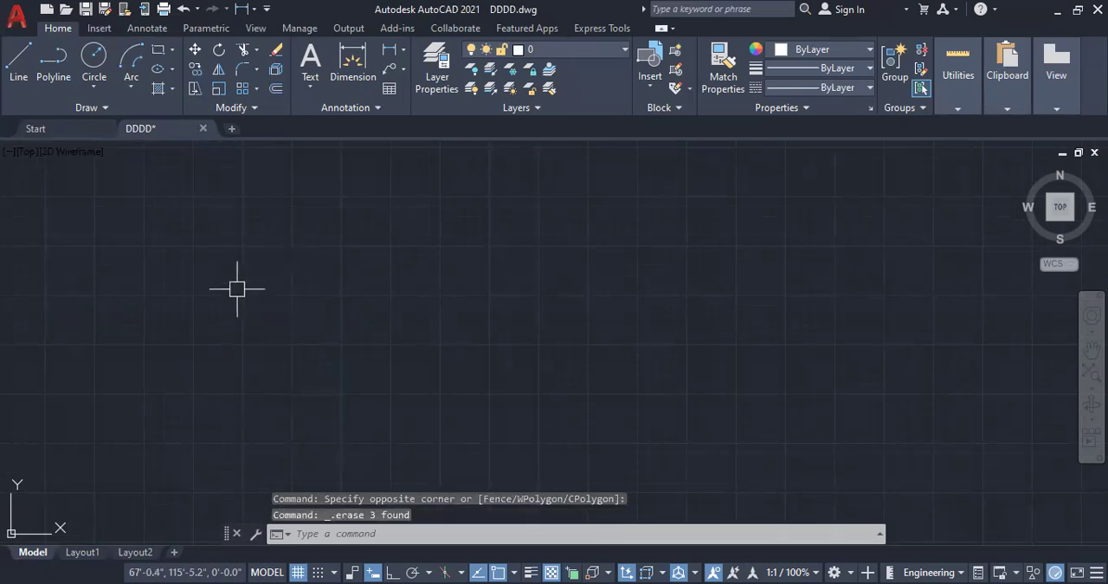
Step: Draw an open zigzag multiline of six segments with the STANDARD style, top justification and scale 1.00
type("ML")
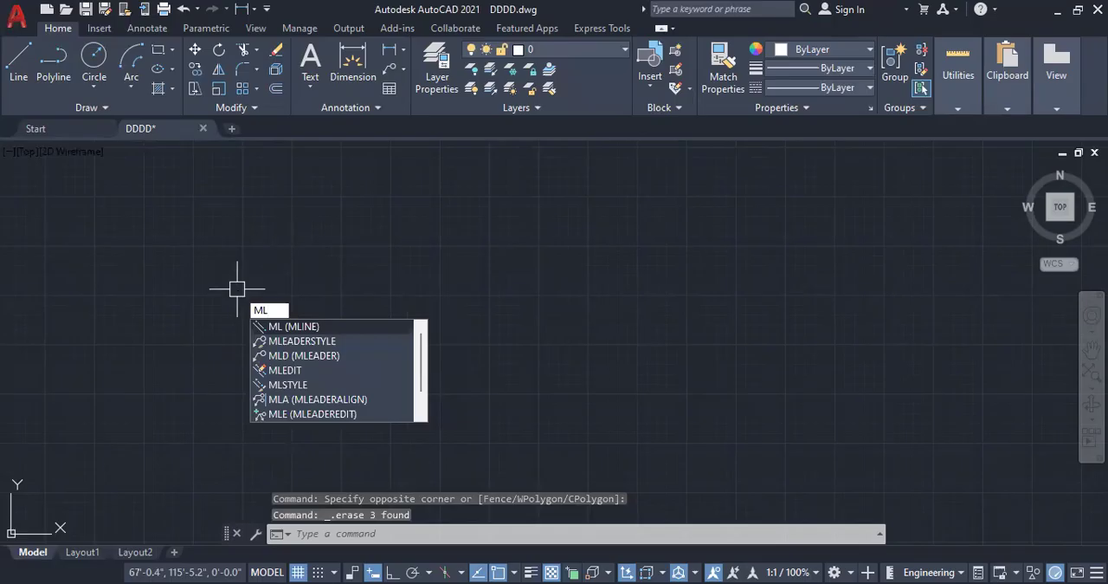
key("Return")
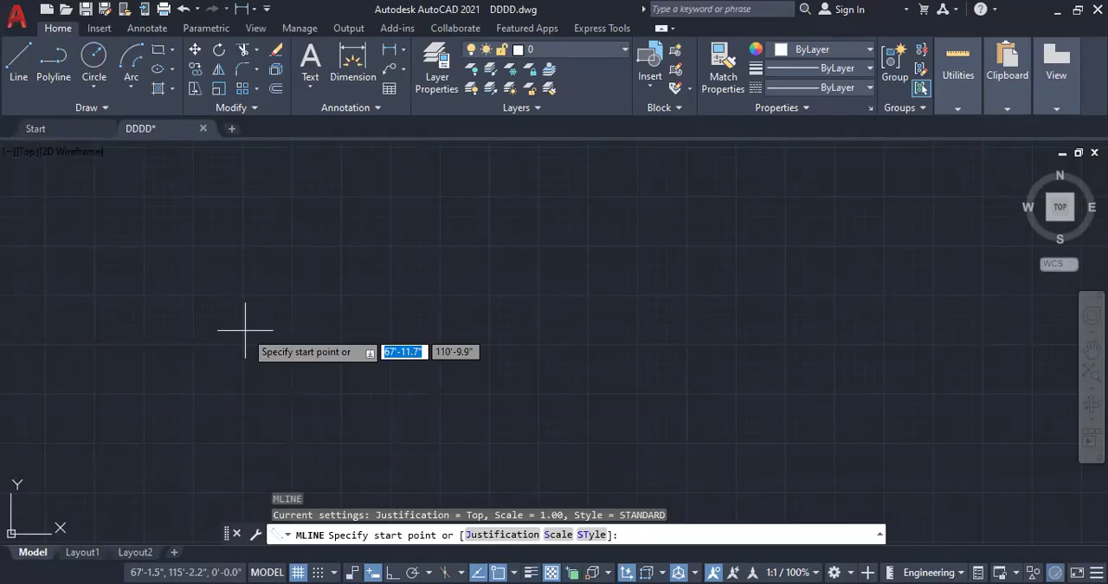
right_click(952, 372)
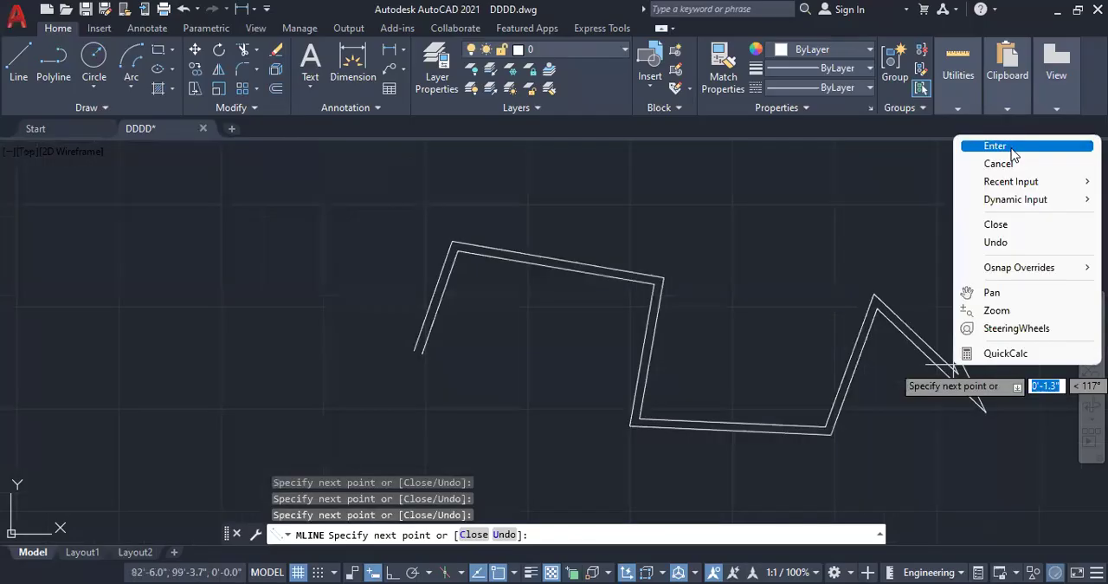
left_click(1013, 145)
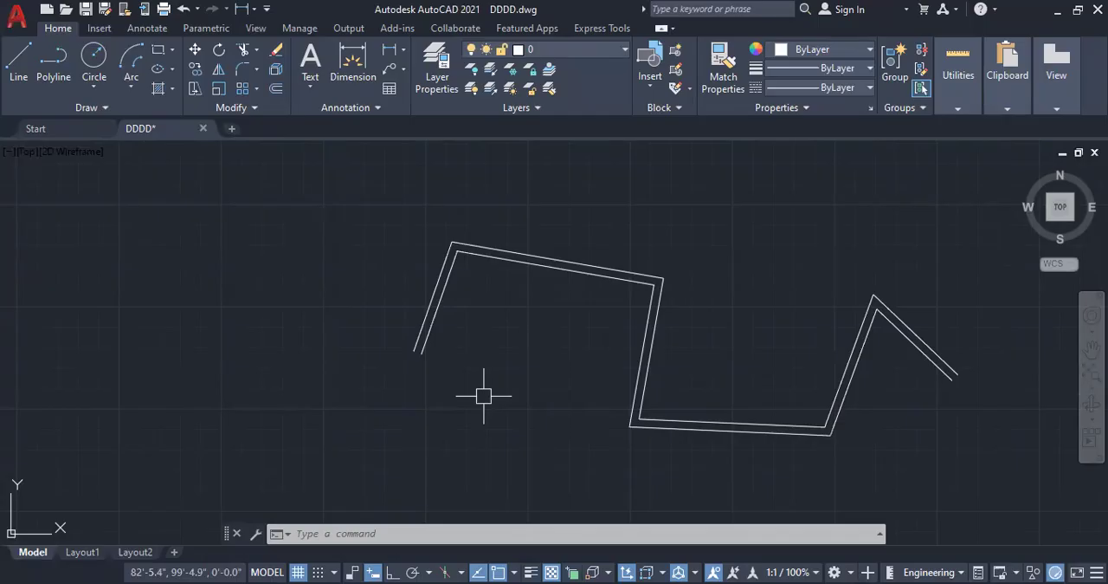
Step: Create a new multiline style named CCC, based on STANDARD
type("M")
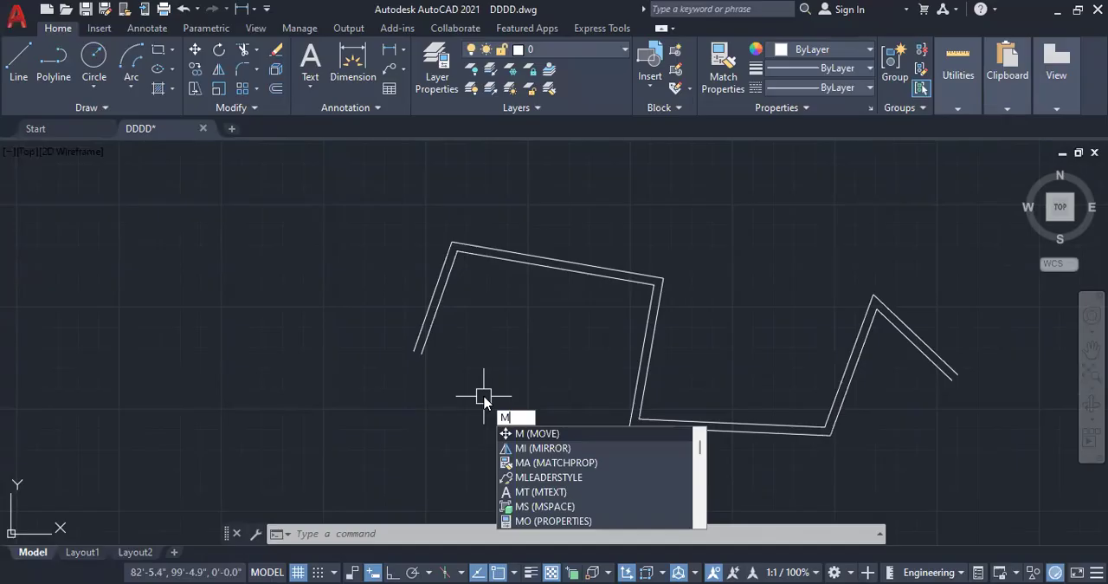
type("L")
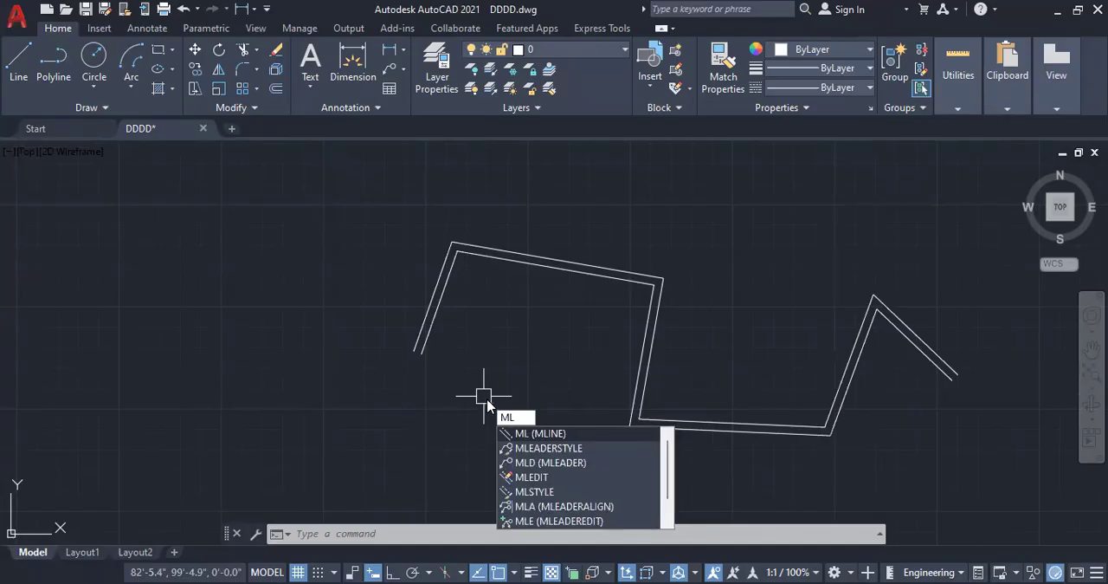
left_click(549, 492)
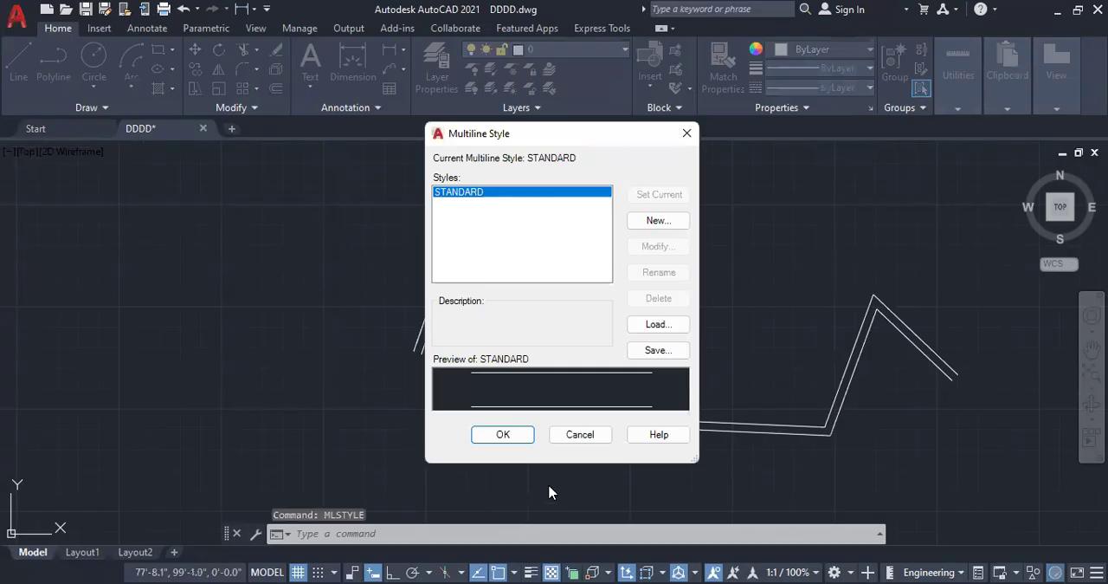
left_click(662, 222)
type("CCC")
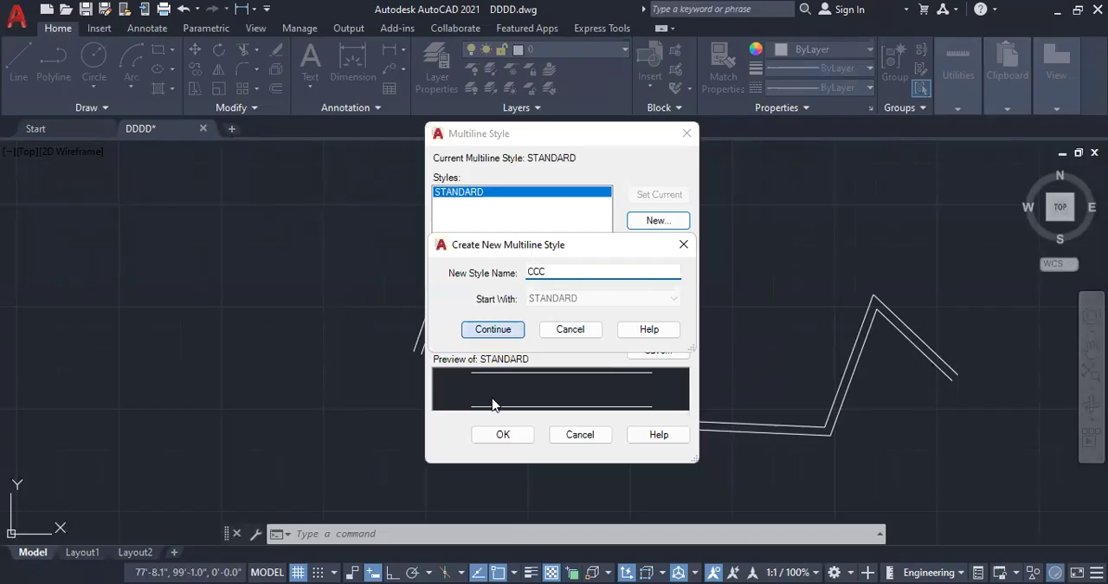
key("Return")
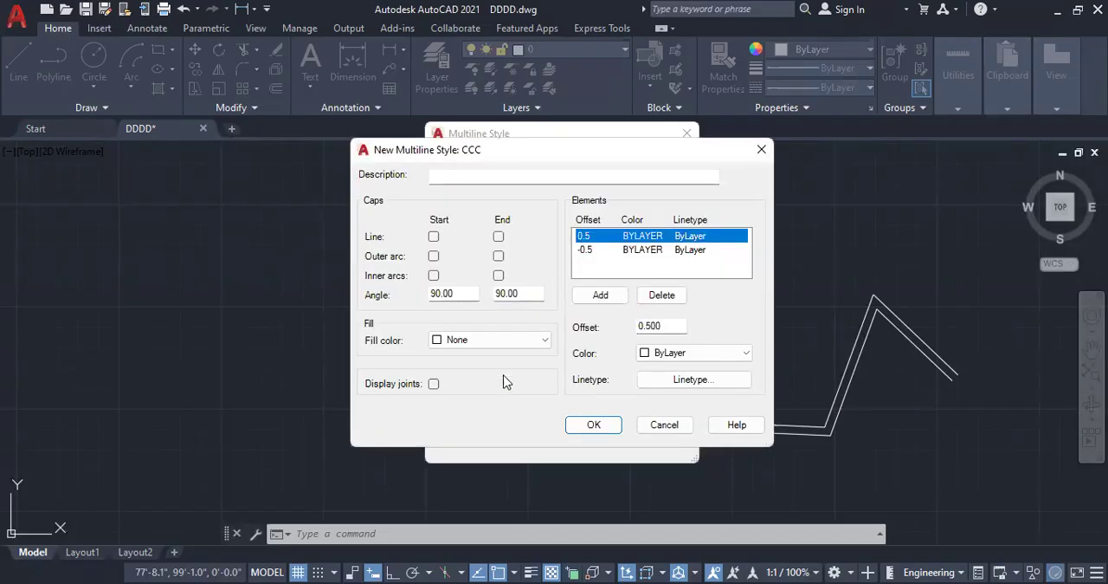
Step: Review the two existing elements of the CCC style and add a third element at offset 0
left_click(639, 249)
left_click(641, 238)
left_click(641, 248)
left_click(646, 237)
left_click(649, 249)
left_click(647, 237)
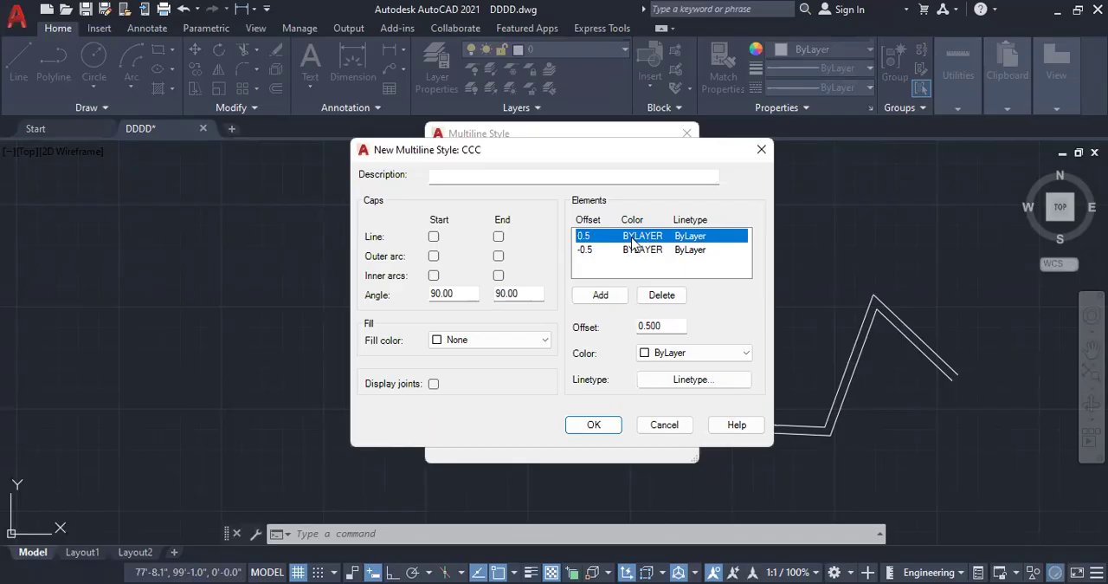
left_click(600, 295)
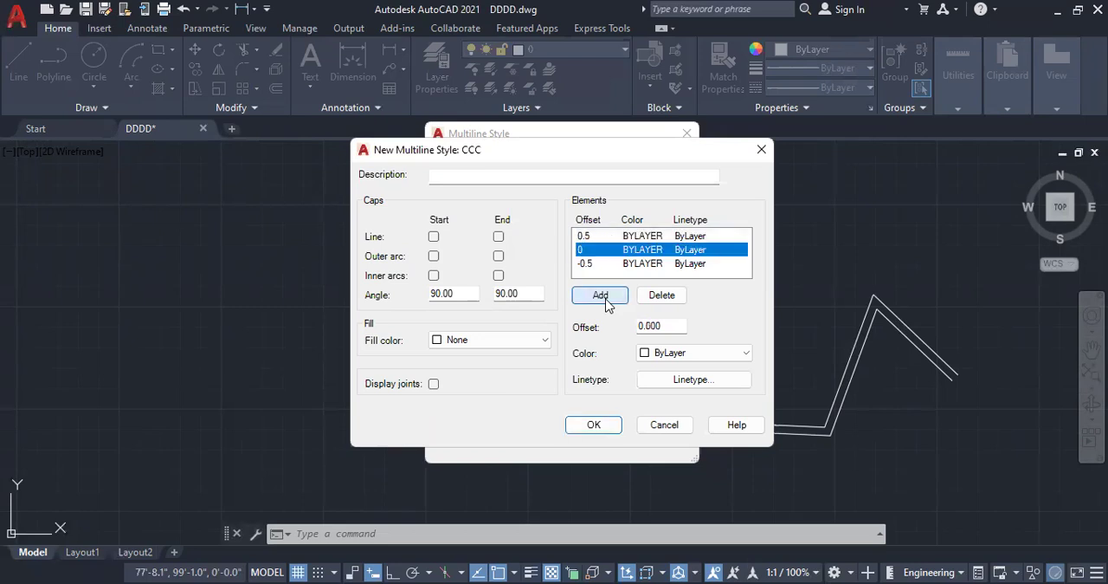
Step: Set the offsets of the CCC style's two outer elements to 1 and -1
left_click(588, 238)
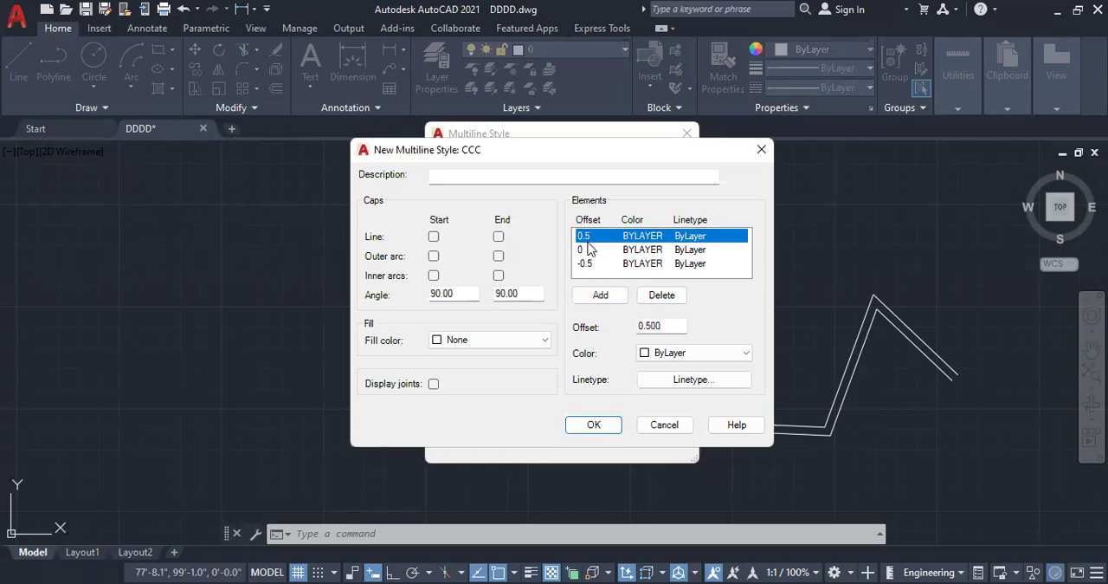
left_click(589, 252)
left_click(595, 264)
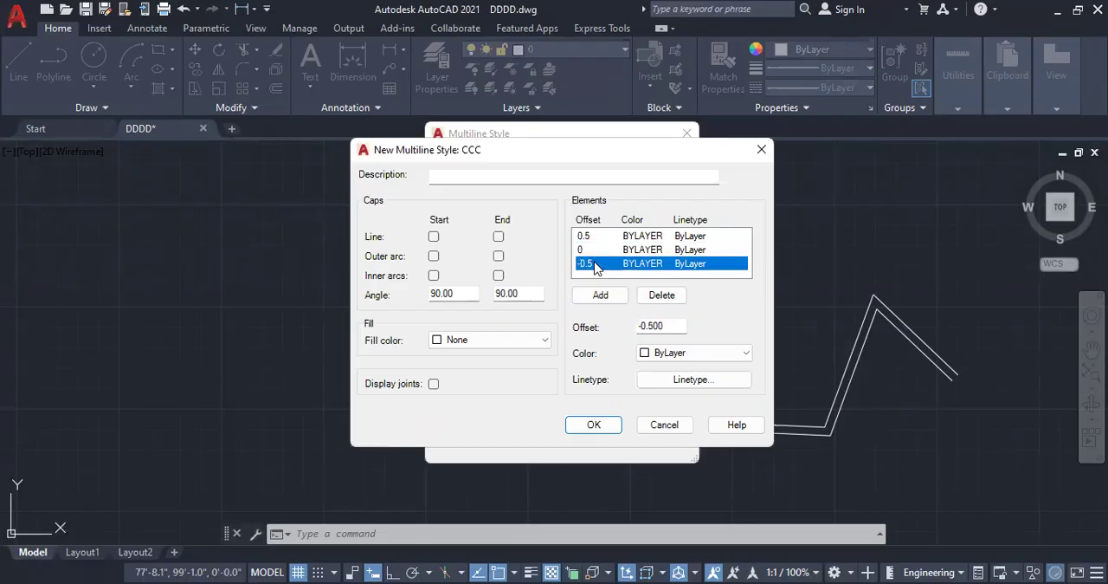
left_click(585, 238)
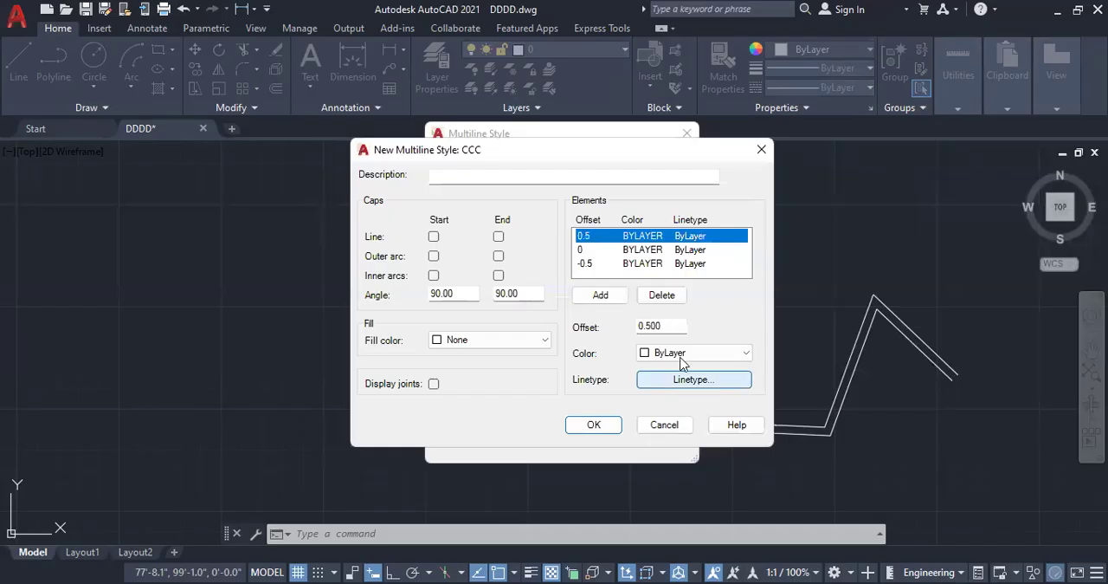
left_click(658, 324)
left_click_drag(658, 325, 633, 324)
type("1")
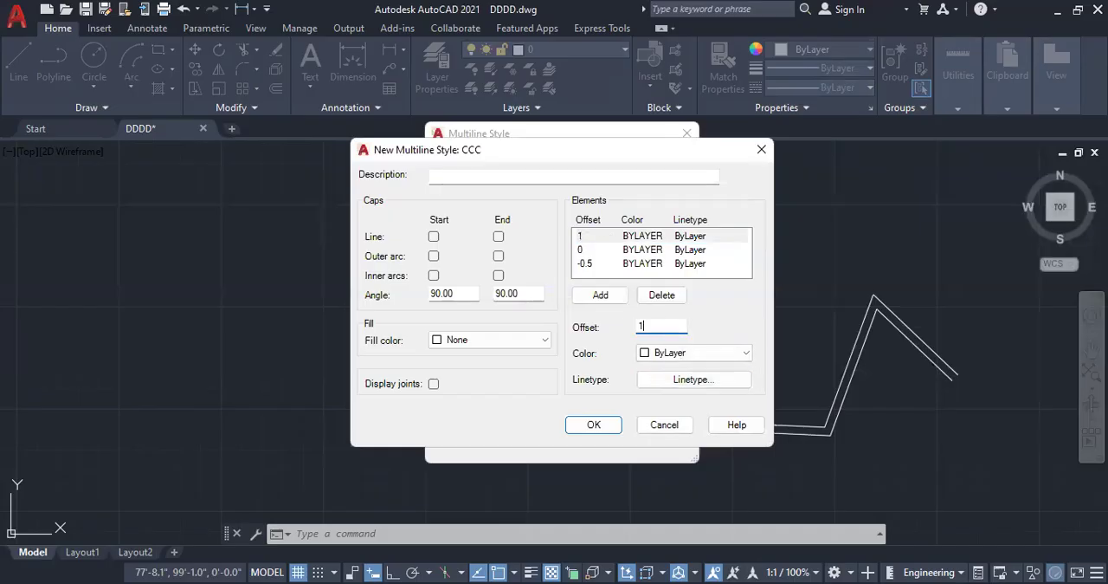
left_click(594, 265)
left_click_drag(665, 325, 634, 336)
type("-1")
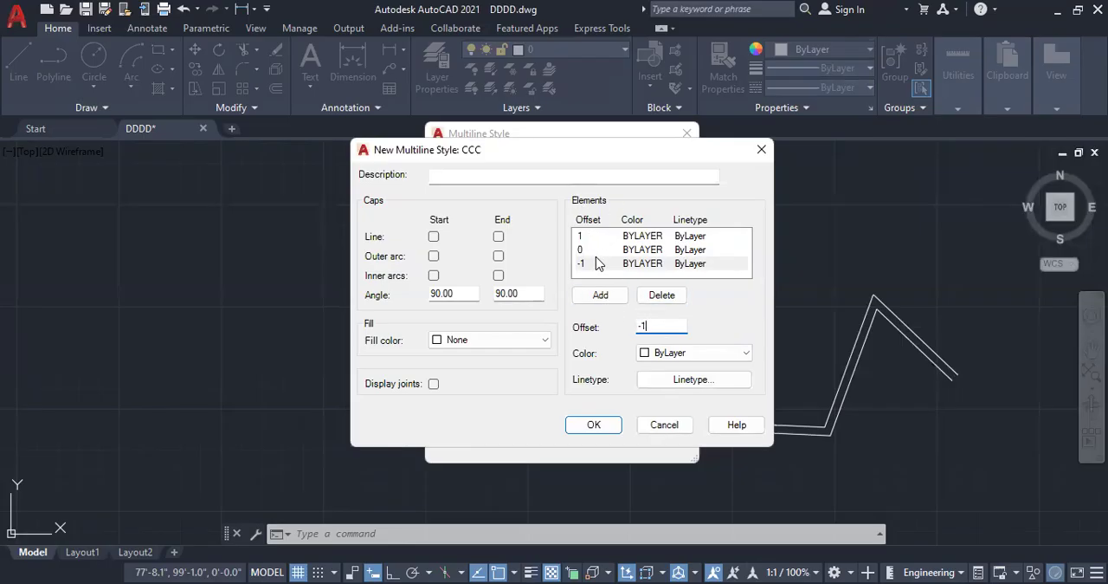
Step: Color the multiline elements yellow for offset 1, green for offset 0 and cyan for offset -1
left_click(580, 236)
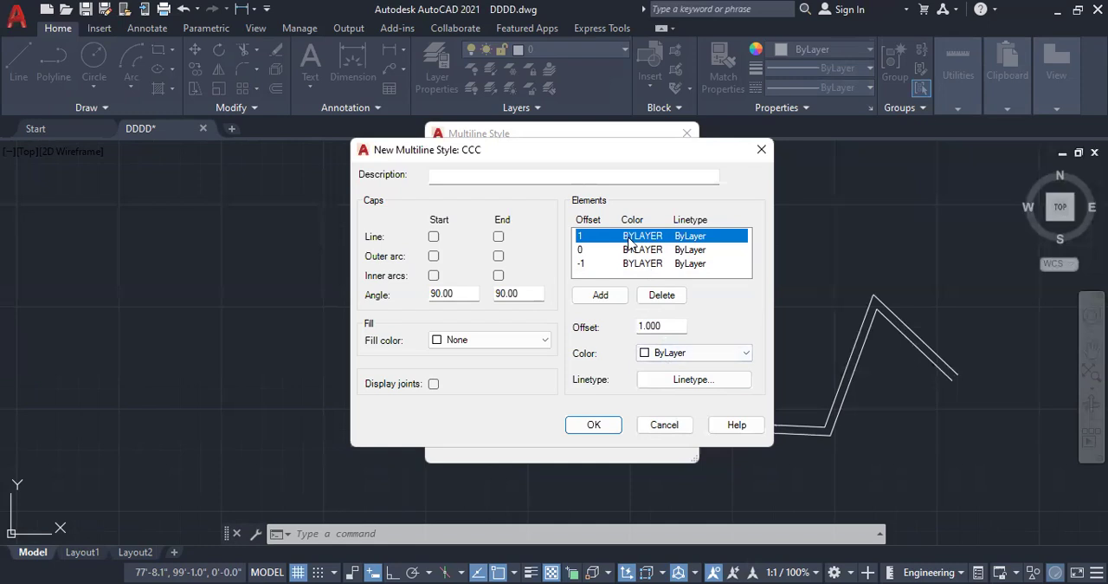
left_click(699, 354)
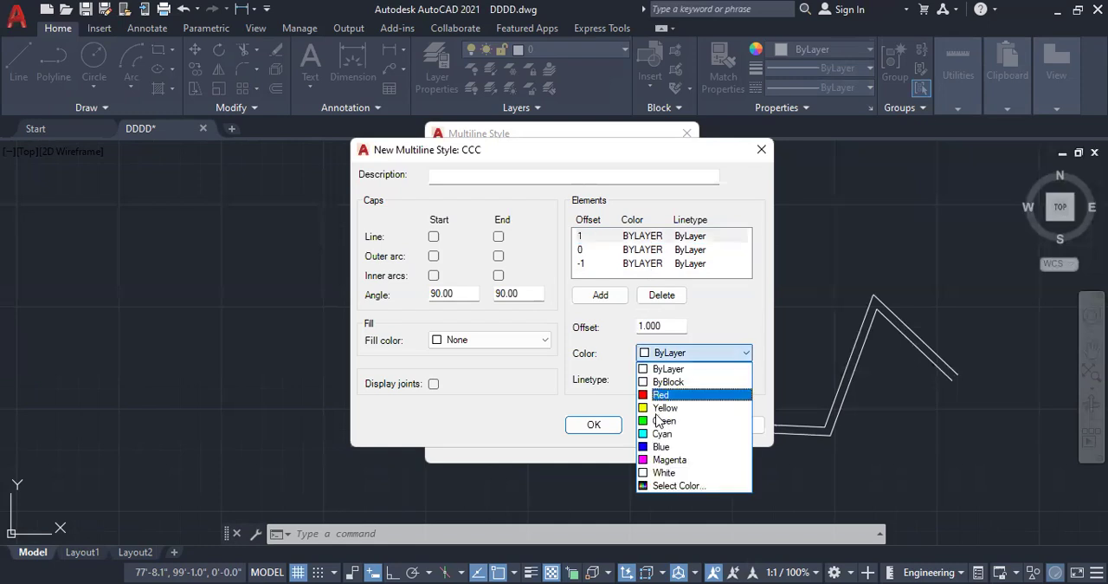
left_click(662, 407)
left_click(593, 250)
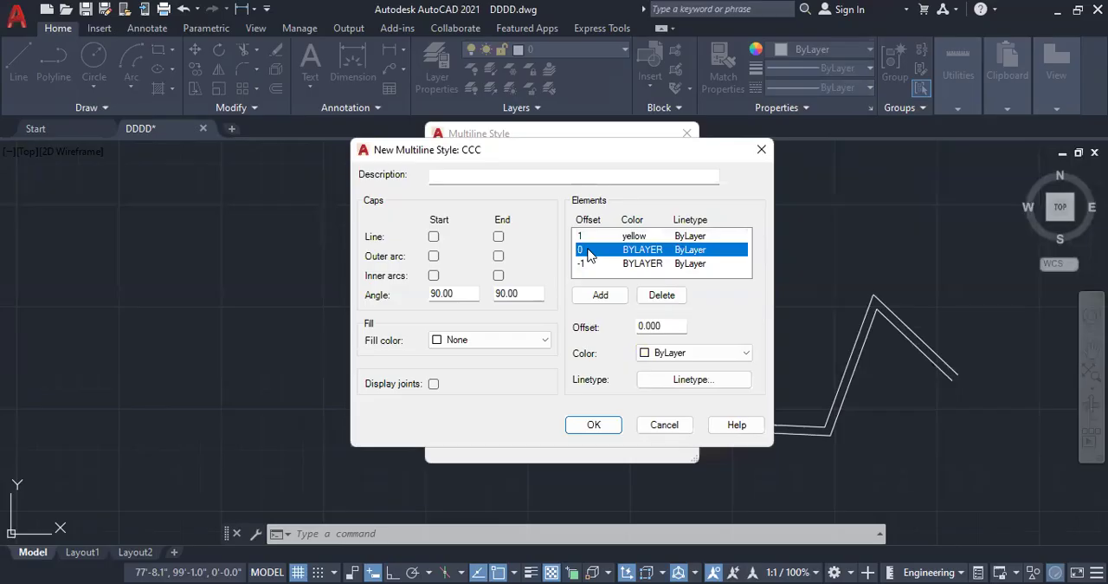
left_click(698, 352)
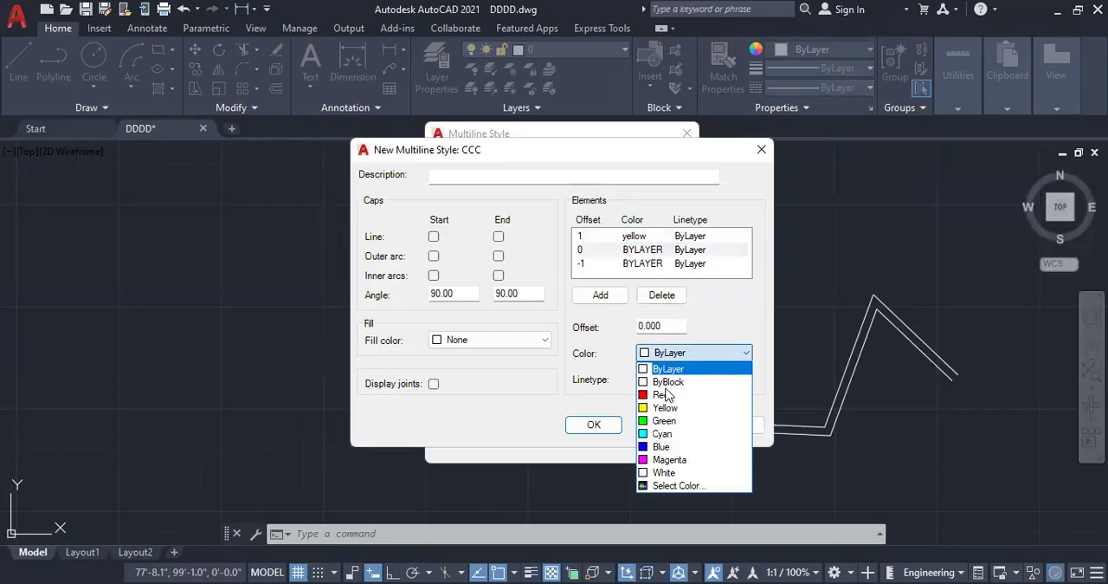
left_click(662, 420)
left_click(620, 263)
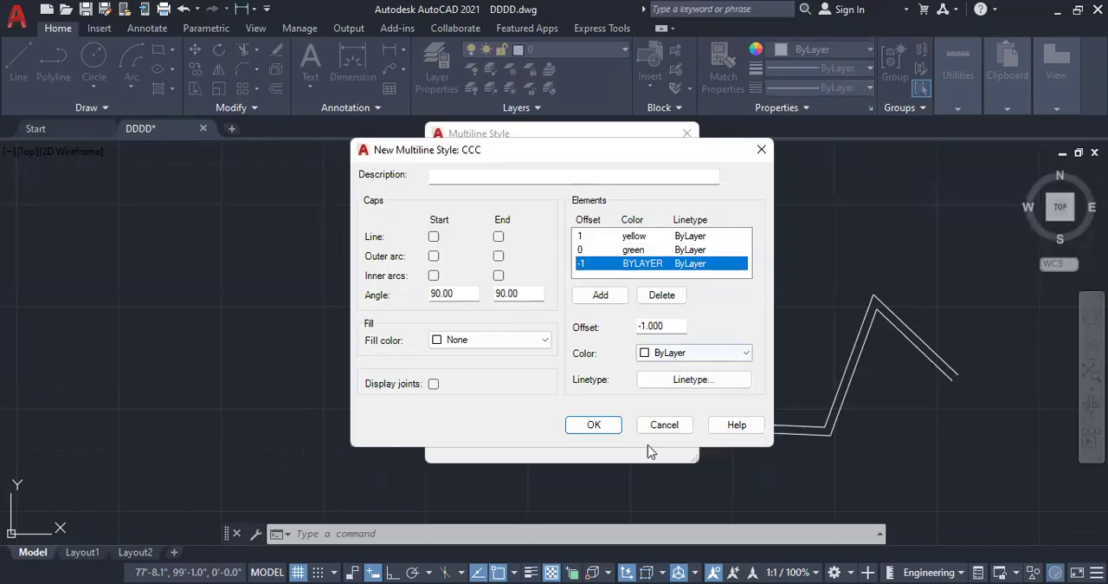
left_click(671, 352)
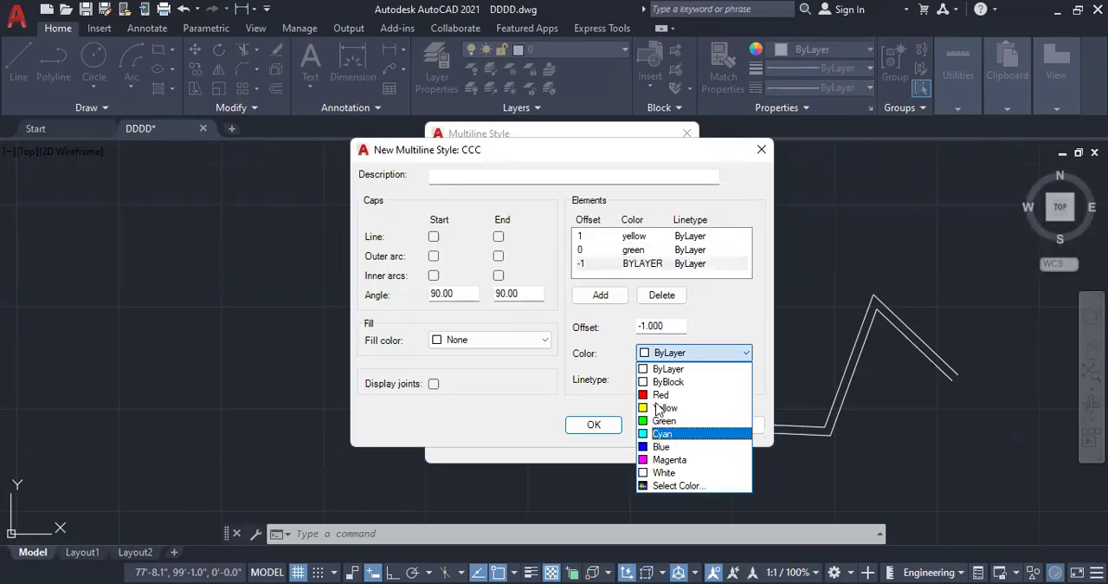
left_click(667, 353)
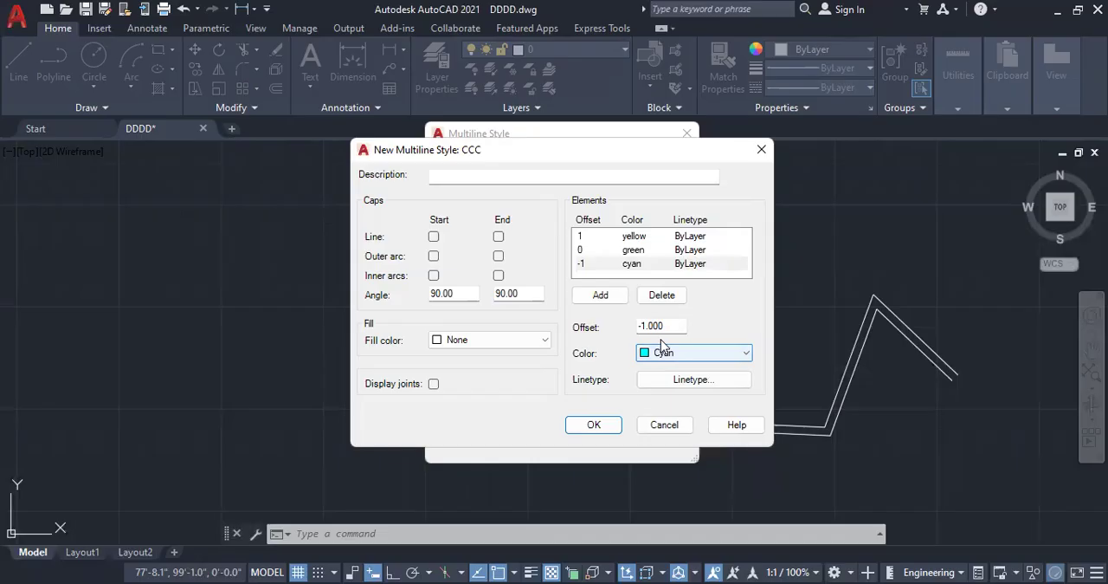
Step: Load the HIDDEN linetype from acad.lin and assign it to the green middle element
left_click(616, 250)
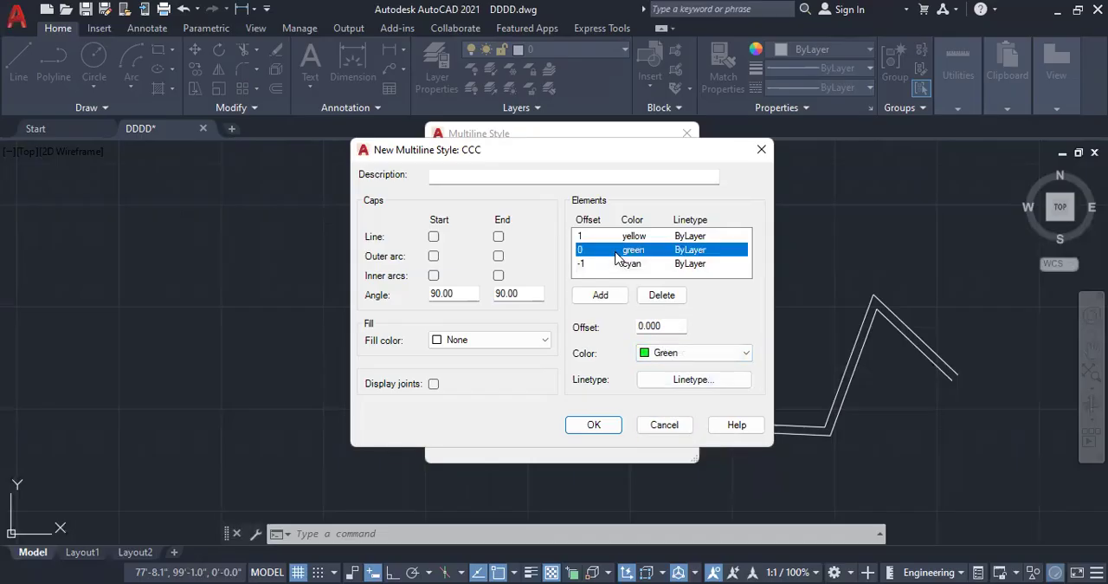
left_click(703, 388)
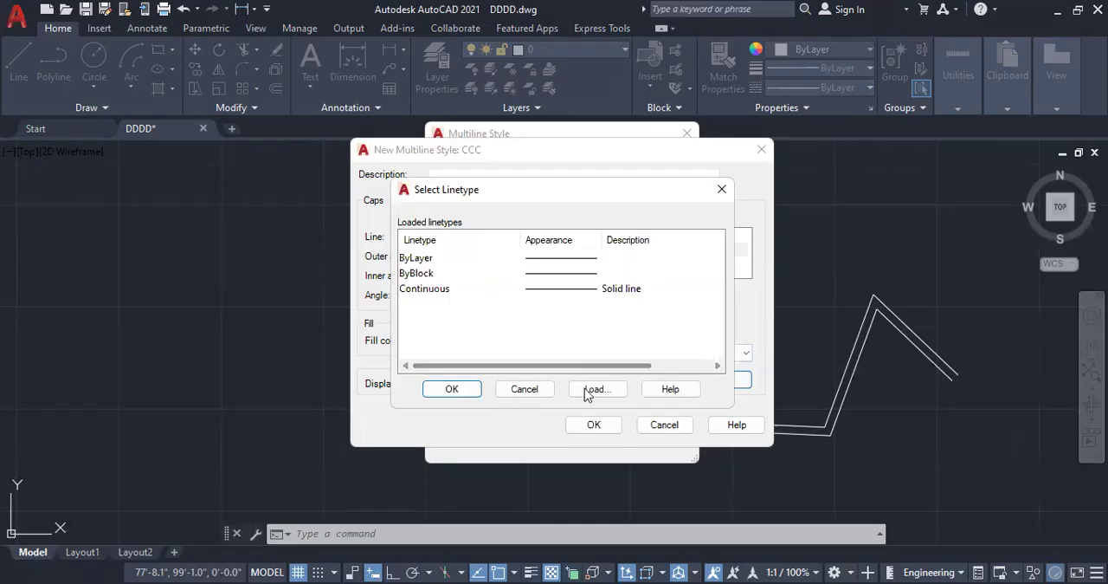
left_click(608, 395)
scroll(487, 321, "down", 10)
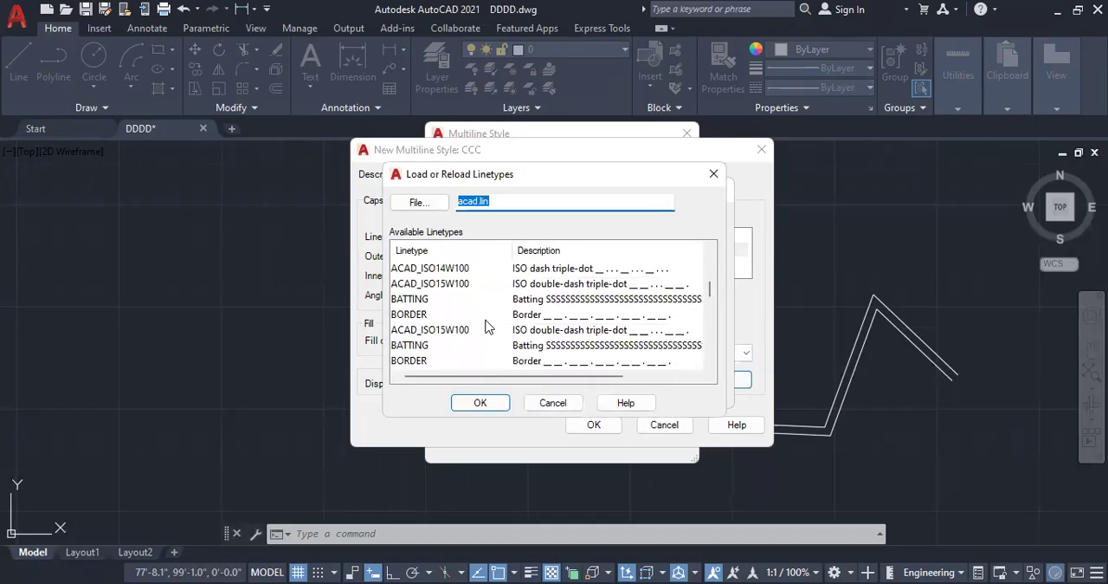
scroll(487, 328, "down", 1)
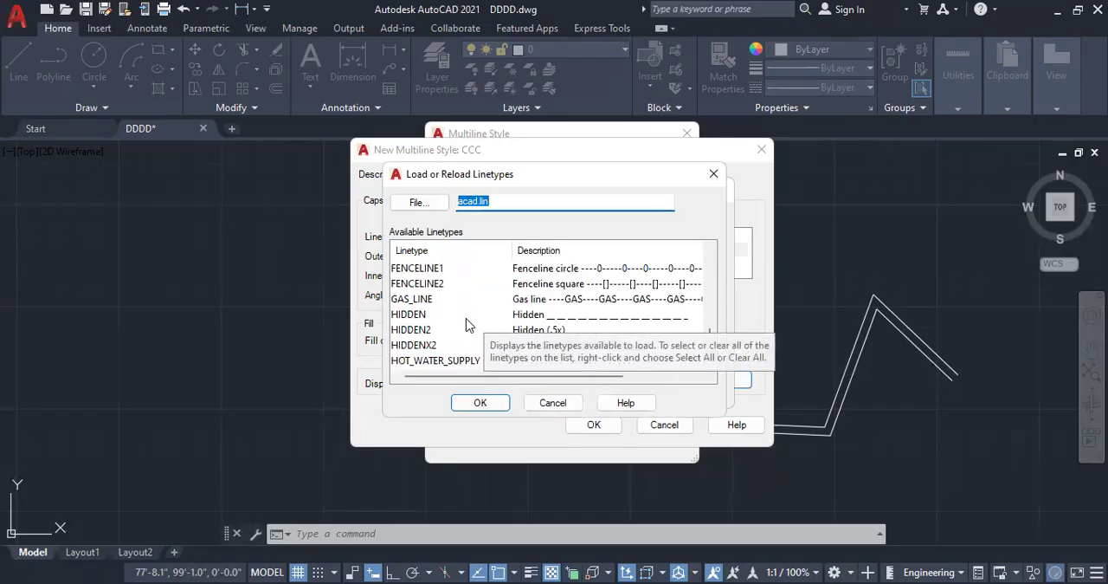
left_click(414, 314)
left_click(482, 404)
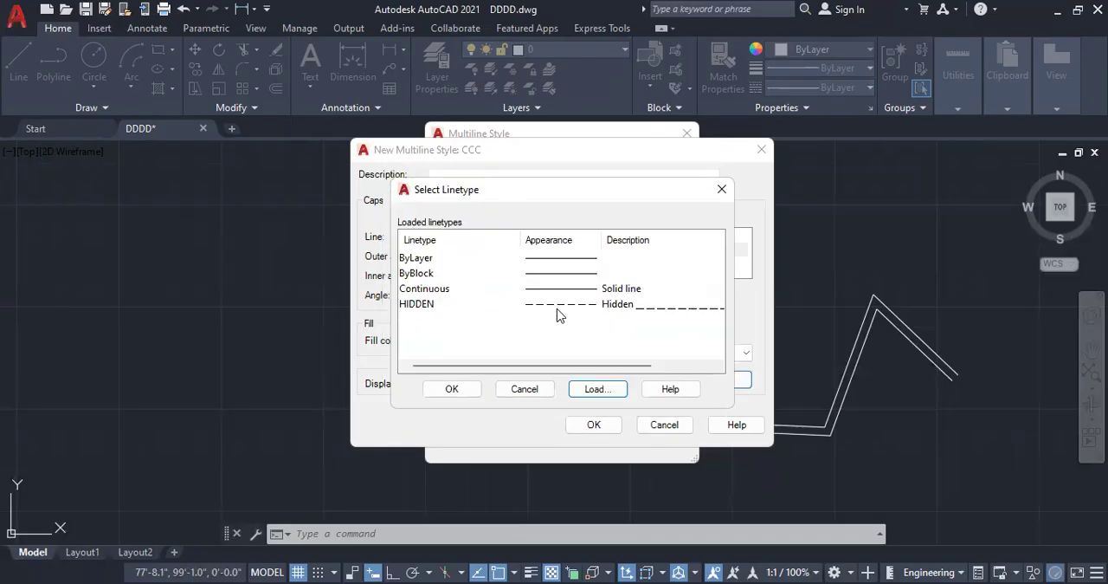
left_click(556, 304)
left_click(453, 391)
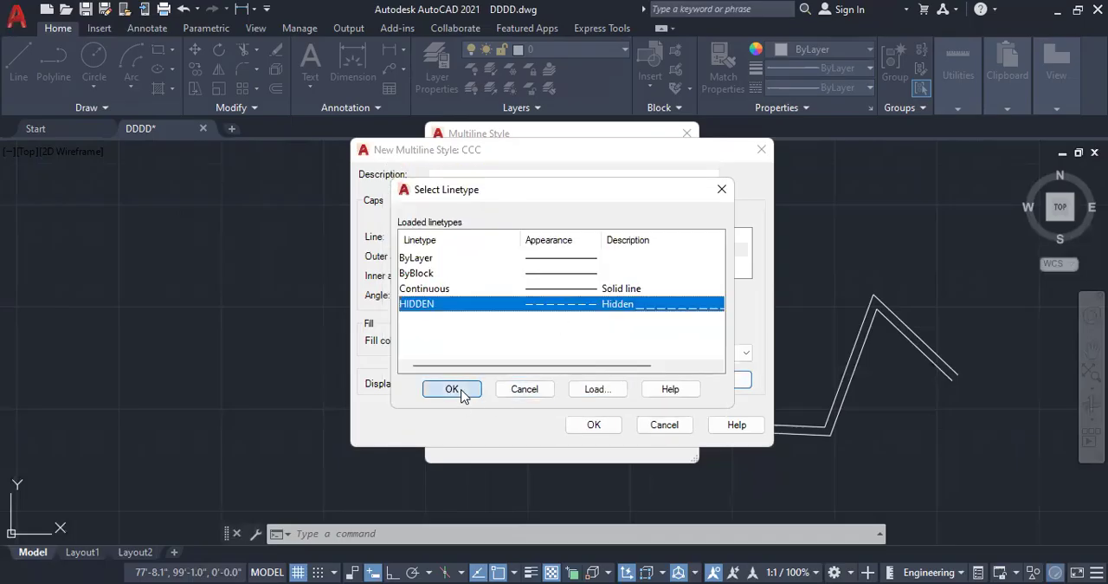
Step: Save the CCC style's element settings, make CCC the current multiline style and close the style manager
left_click(594, 425)
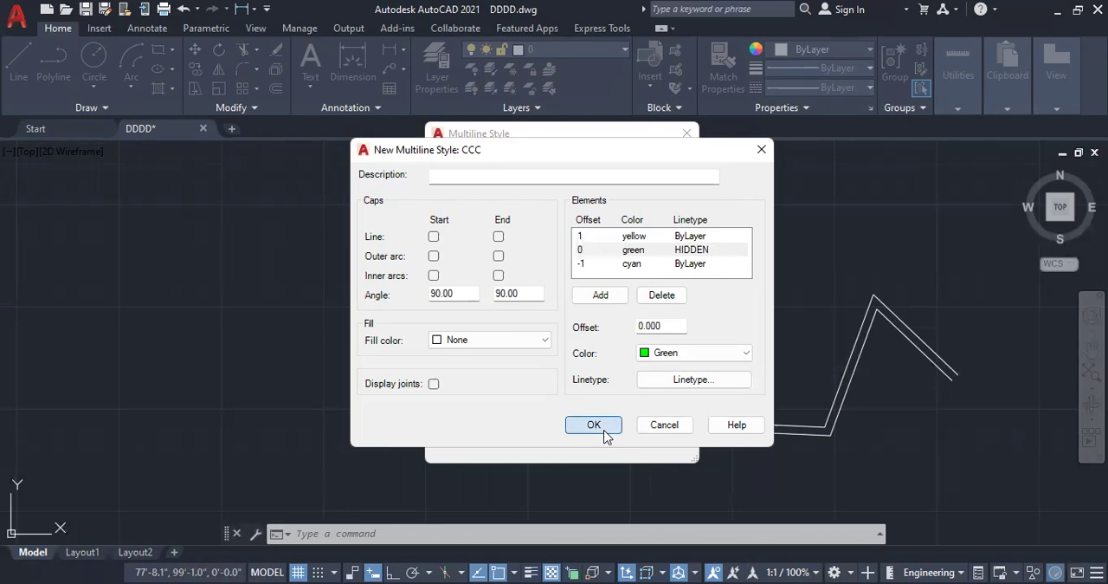
left_click(658, 195)
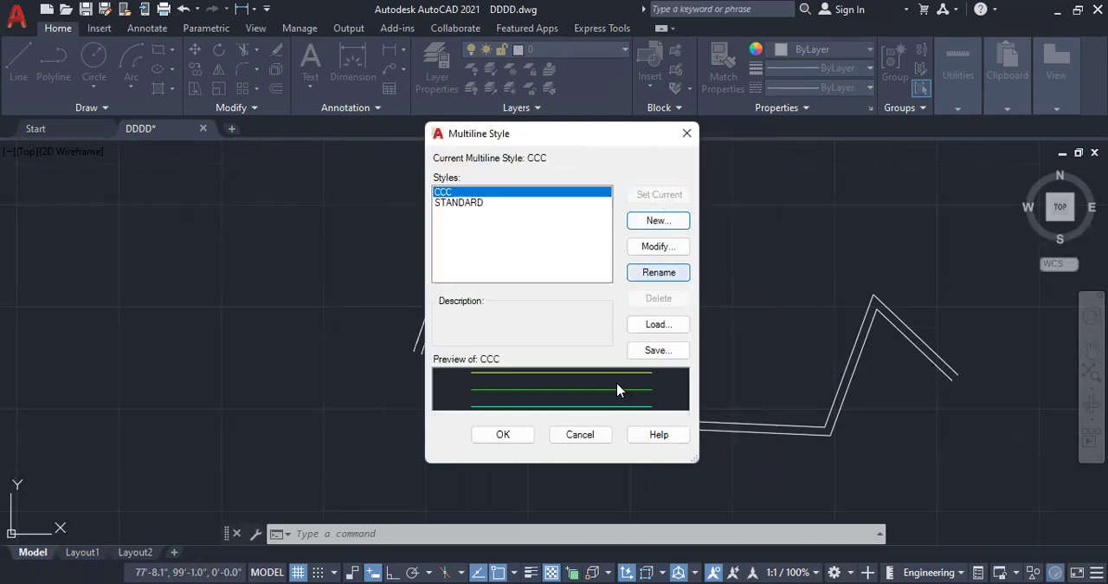
left_click(520, 436)
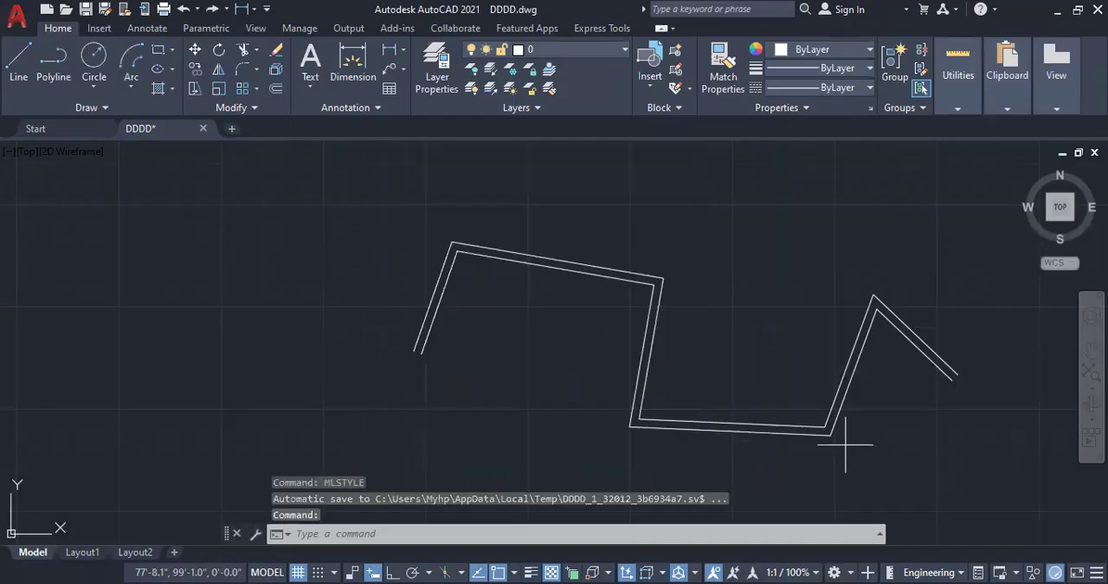
Step: Erase the existing white two-line multiline from the drawing
left_click(845, 445)
left_click(798, 375)
key("Delete")
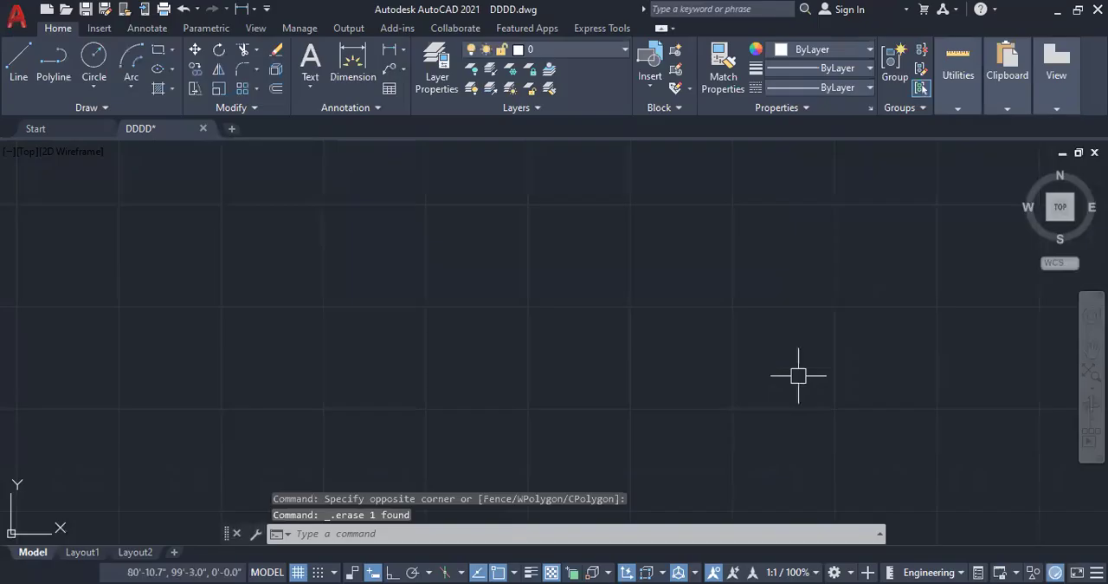
Step: Draw an open zigzag multiline of six segments in the CCC style and inspect its three elements up close
type("ML")
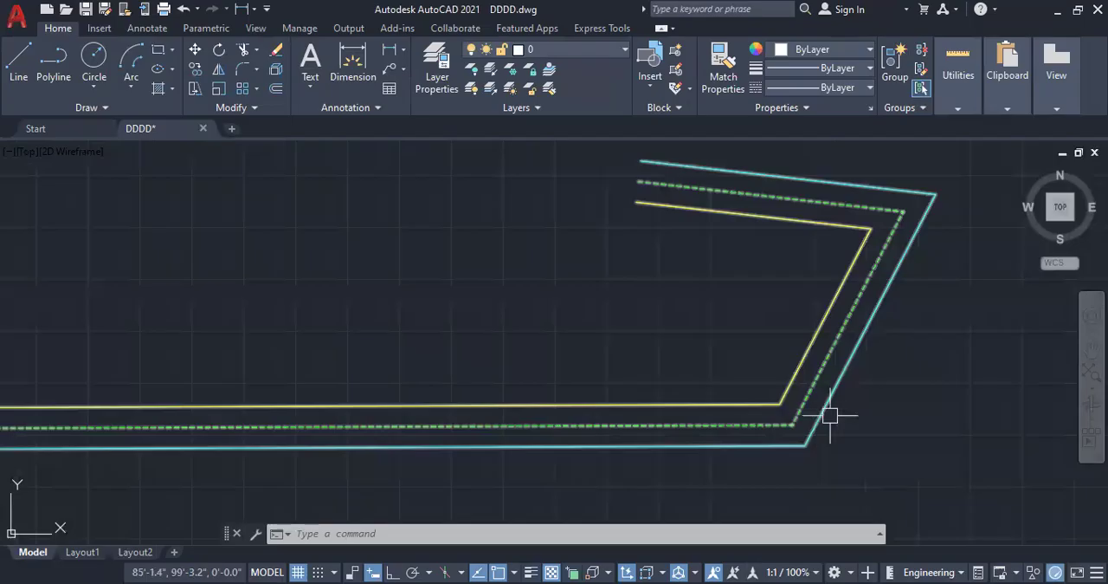
scroll(810, 397, "up", 6)
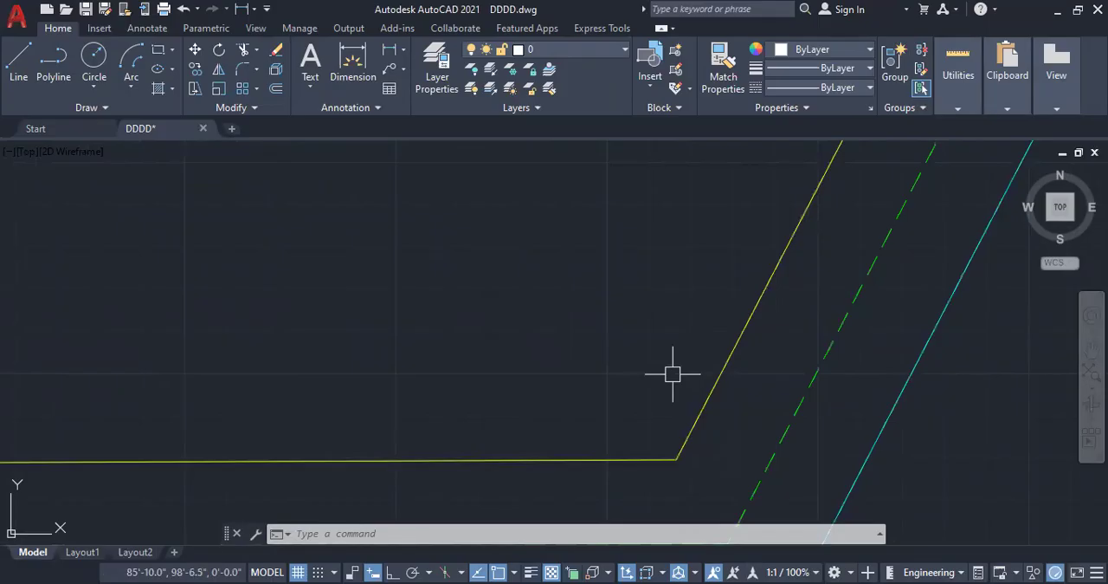
scroll(673, 374, "down", 5)
scroll(852, 382, "down", 2)
scroll(852, 382, "down", 4)
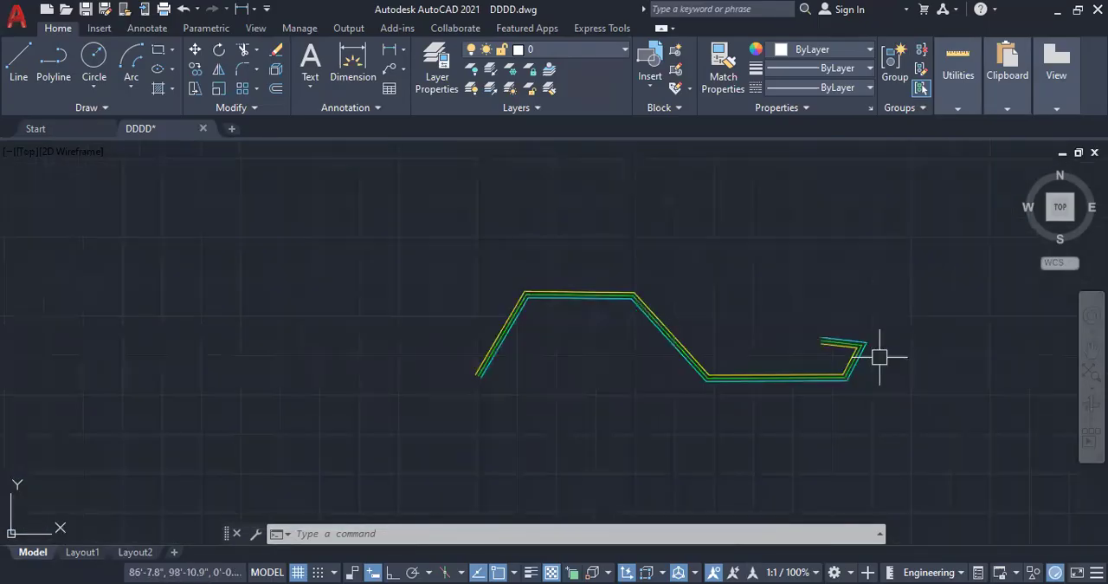
Step: Open the multiline edit tools from the zigzag multiline, close them without choosing a tool, and erase that multiline
left_click(848, 379)
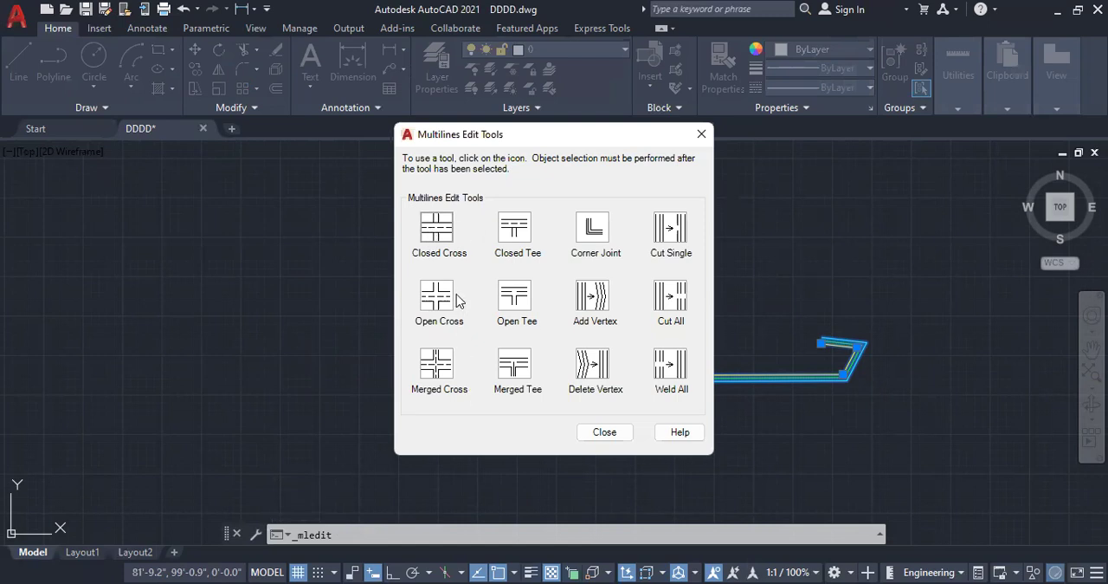
left_click(701, 136)
left_click(823, 437)
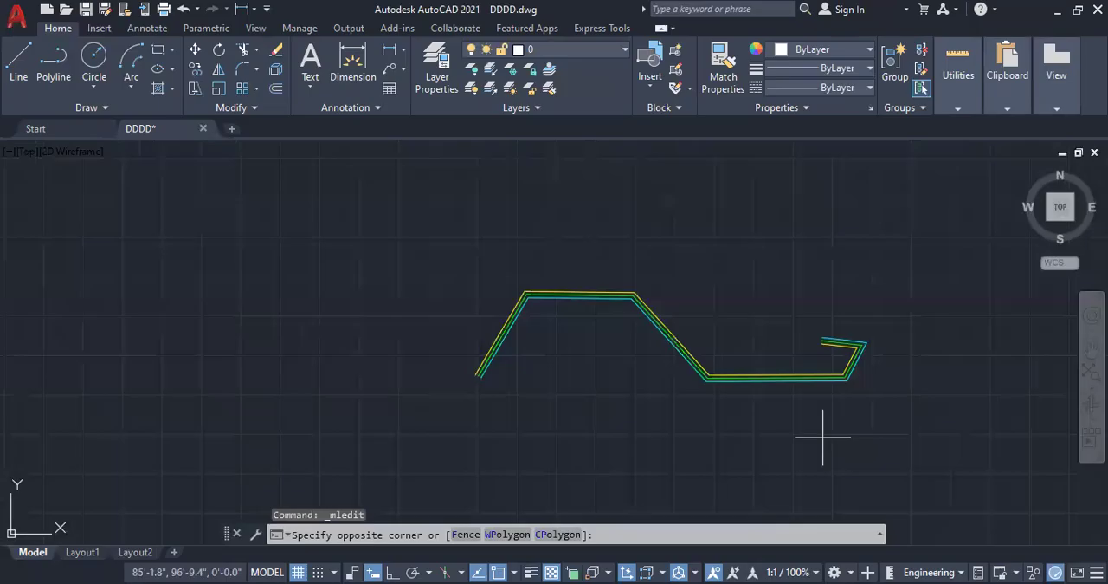
left_click(539, 303)
key("Delete")
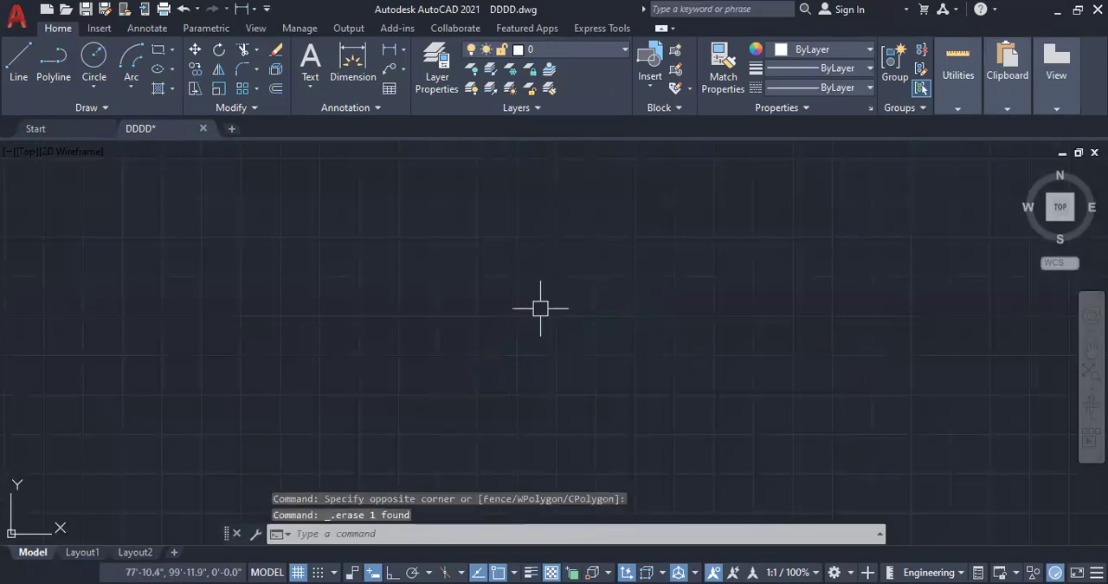
Step: Draw a vertical and a horizontal CCC multiline crossing each other, with Ortho mode on
type("ML")
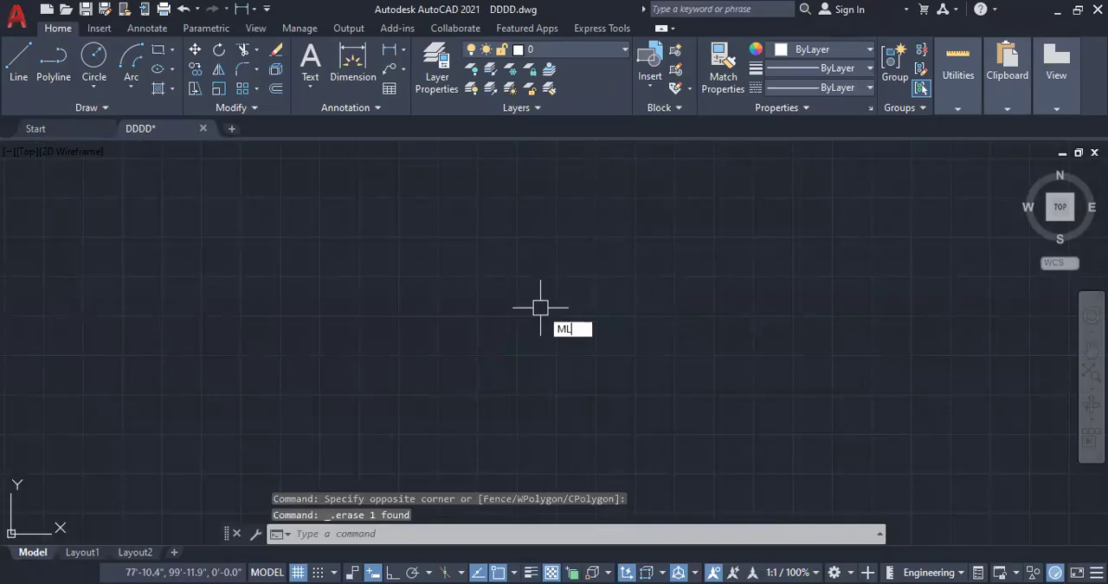
key("Return")
left_click(583, 188)
left_click(393, 570)
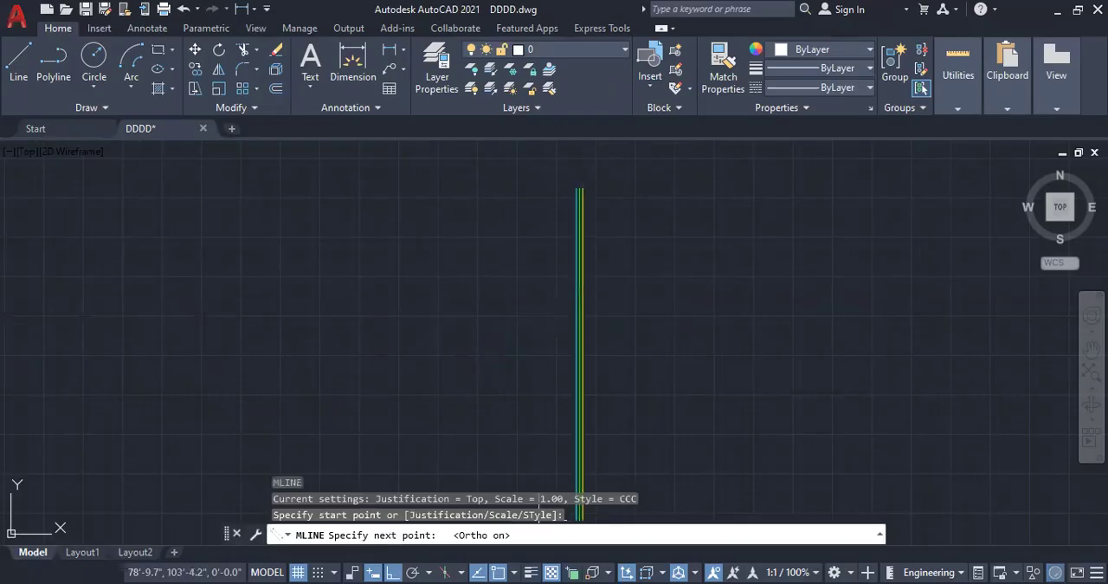
left_click(581, 449)
key("Escape")
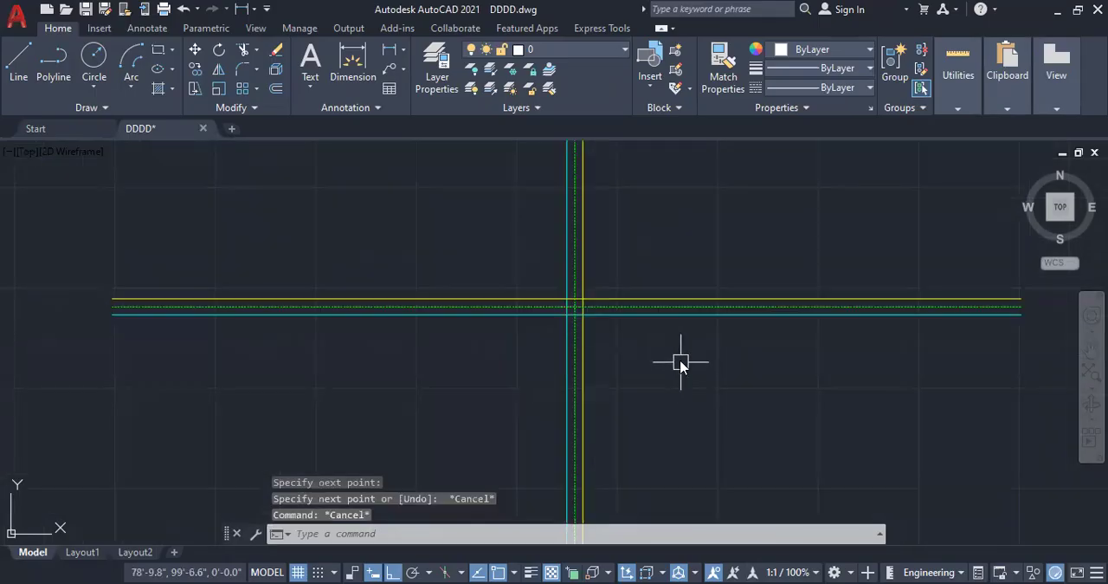
Step: Join the two crossing multilines with the Merged Cross multiline edit tool and end the command
type("ML")
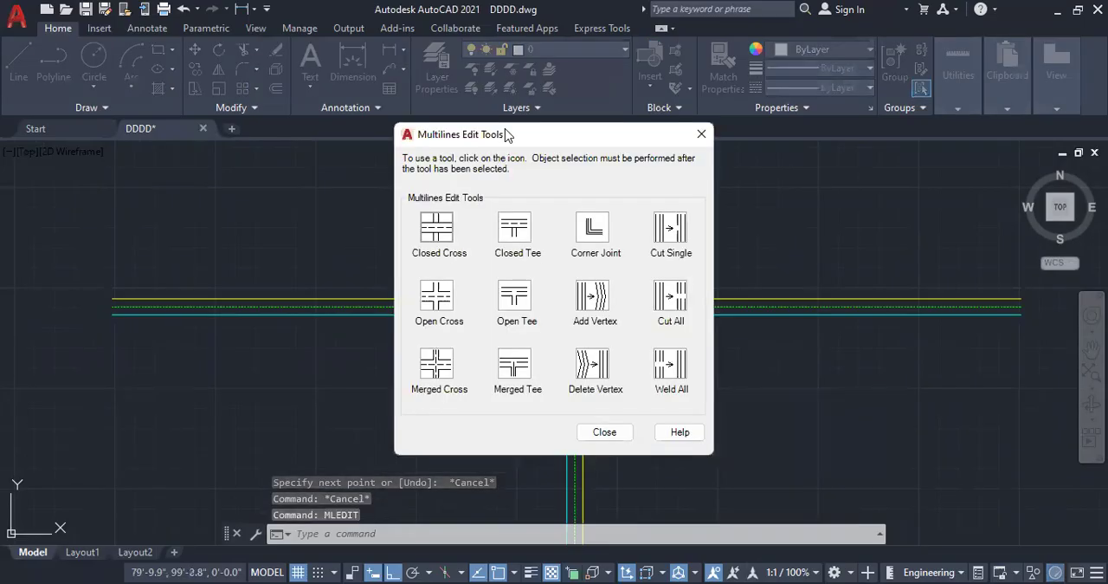
left_click_drag(507, 134, 797, 177)
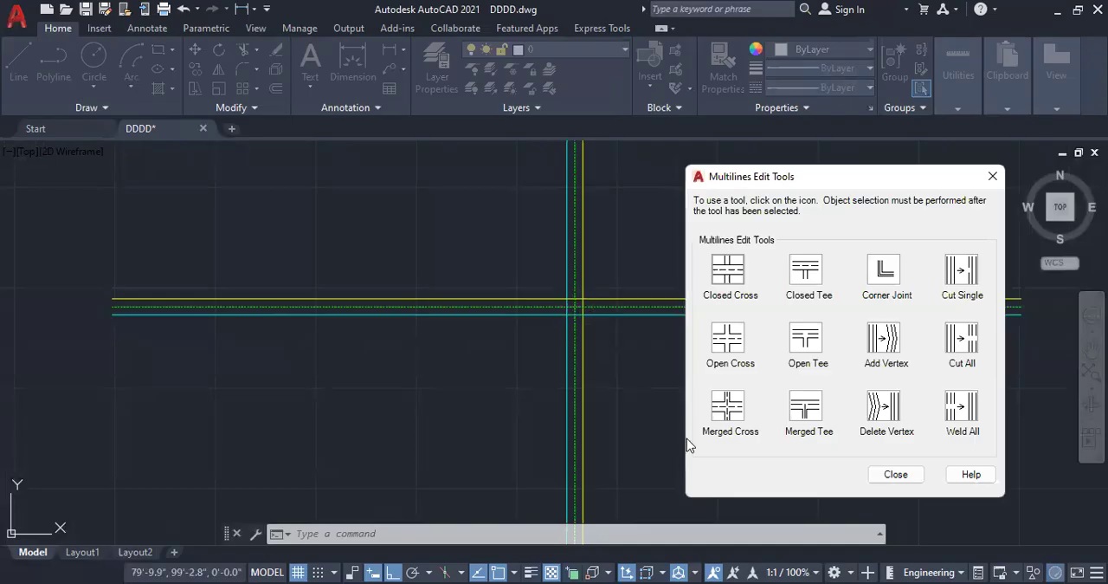
left_click(730, 412)
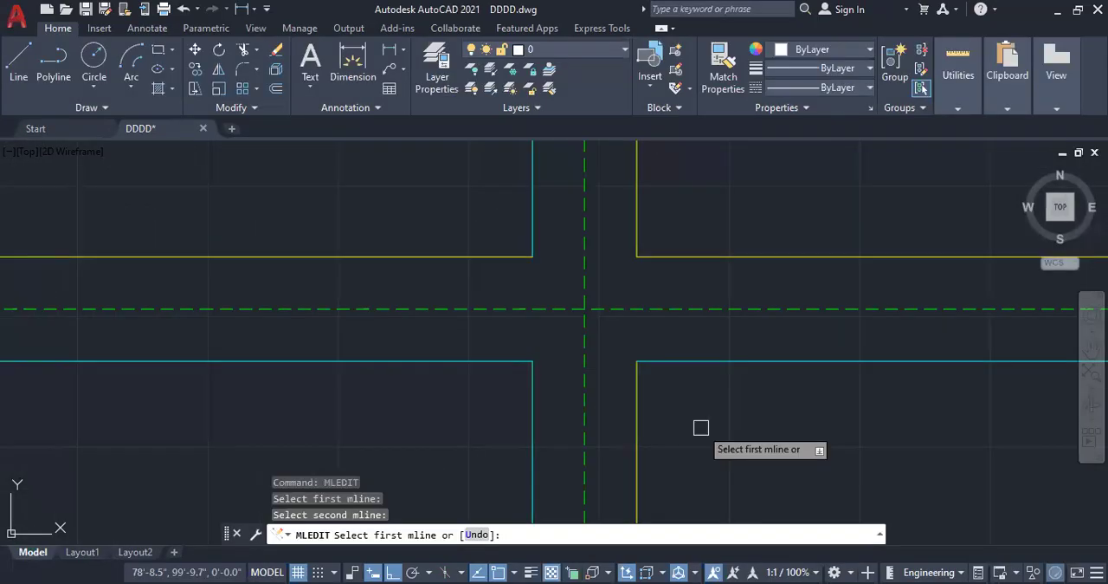
key("Escape")
key("Escape")
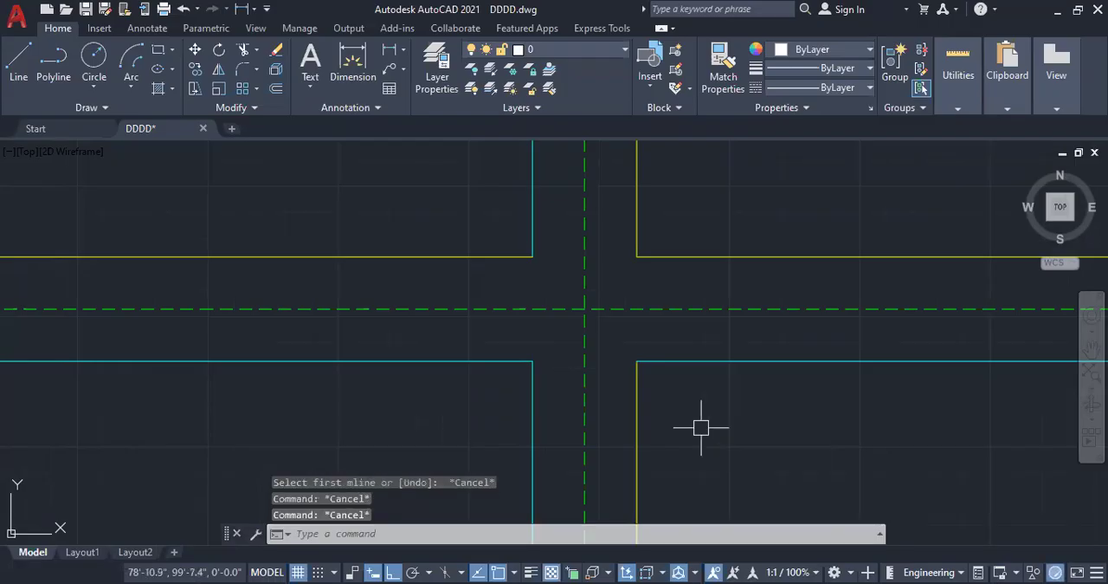
type("ML")
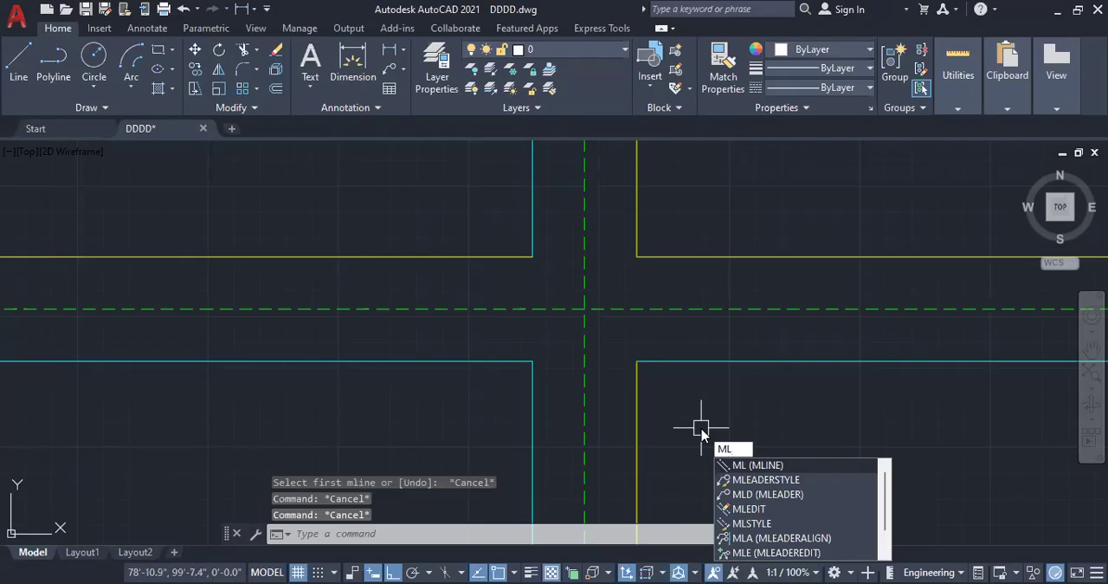
key("Return")
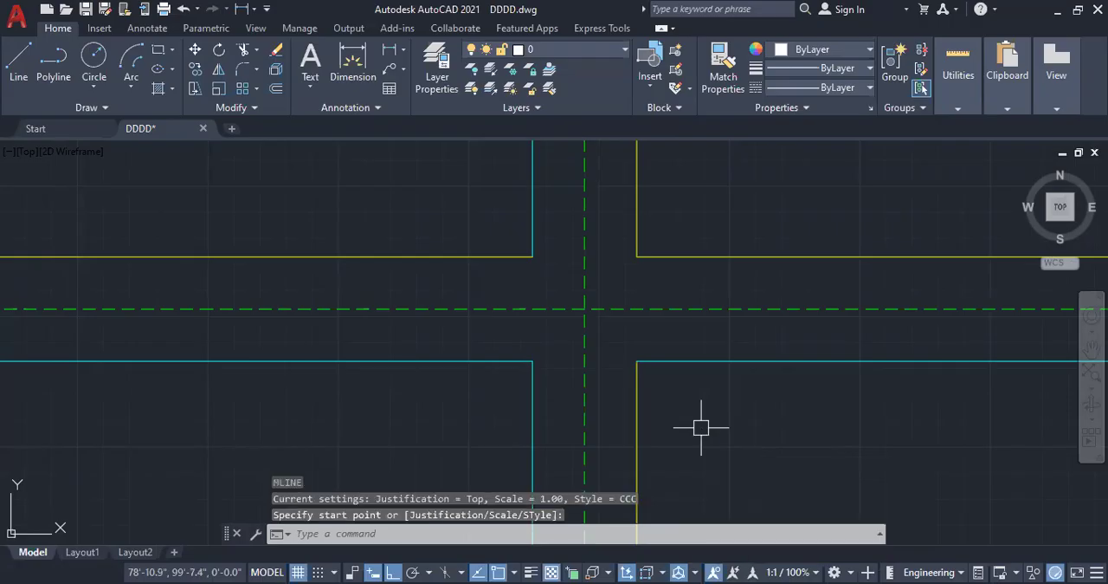
key("Escape")
key("Escape")
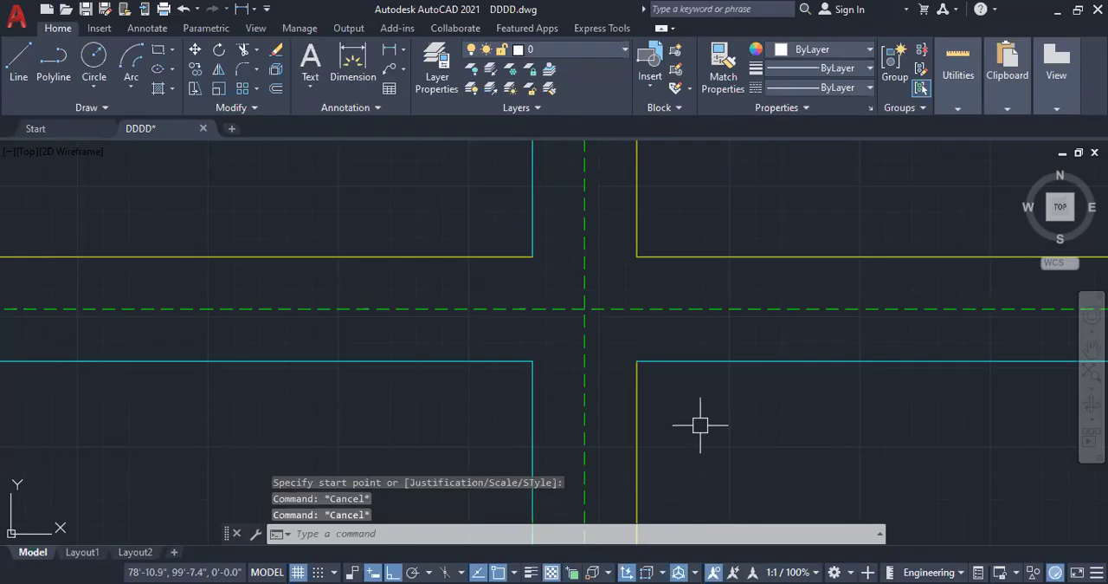
Step: Erase both crossing multilines from the drawing
scroll(520, 277, "down", 3)
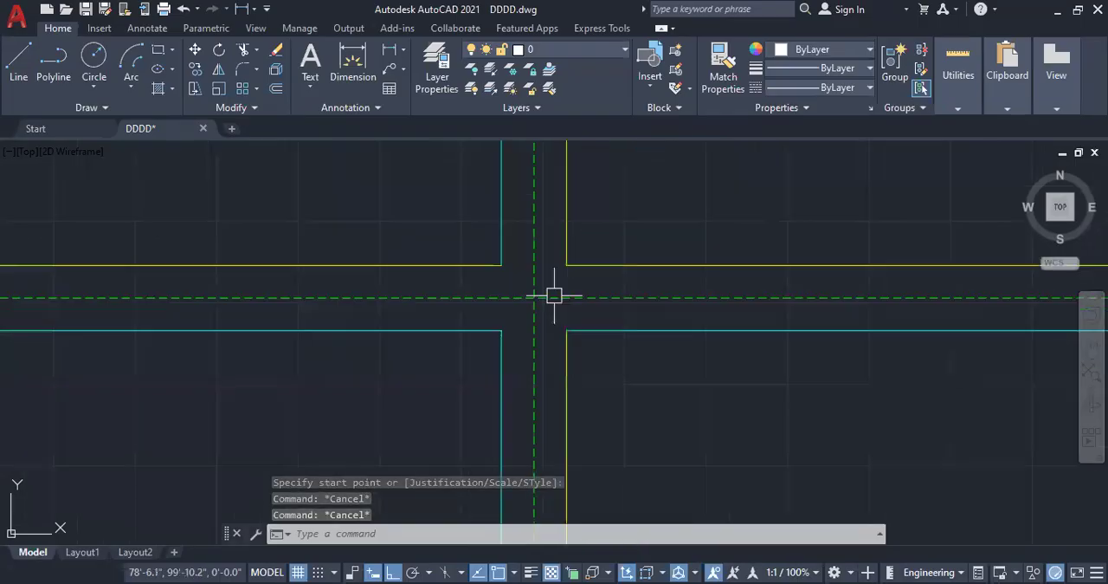
scroll(648, 372, "down", 2)
left_click(669, 395)
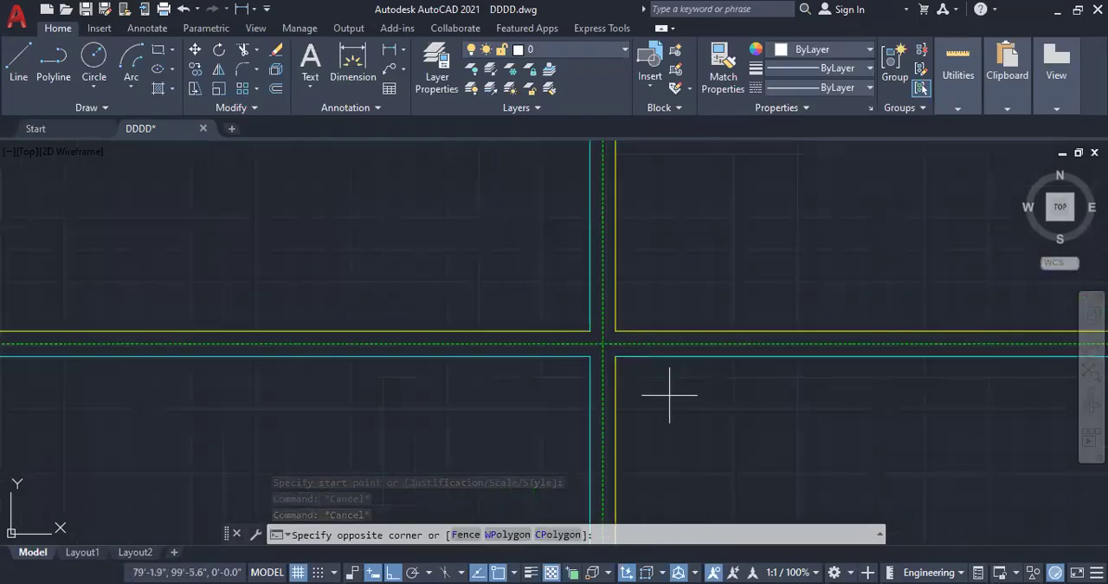
left_click(561, 293)
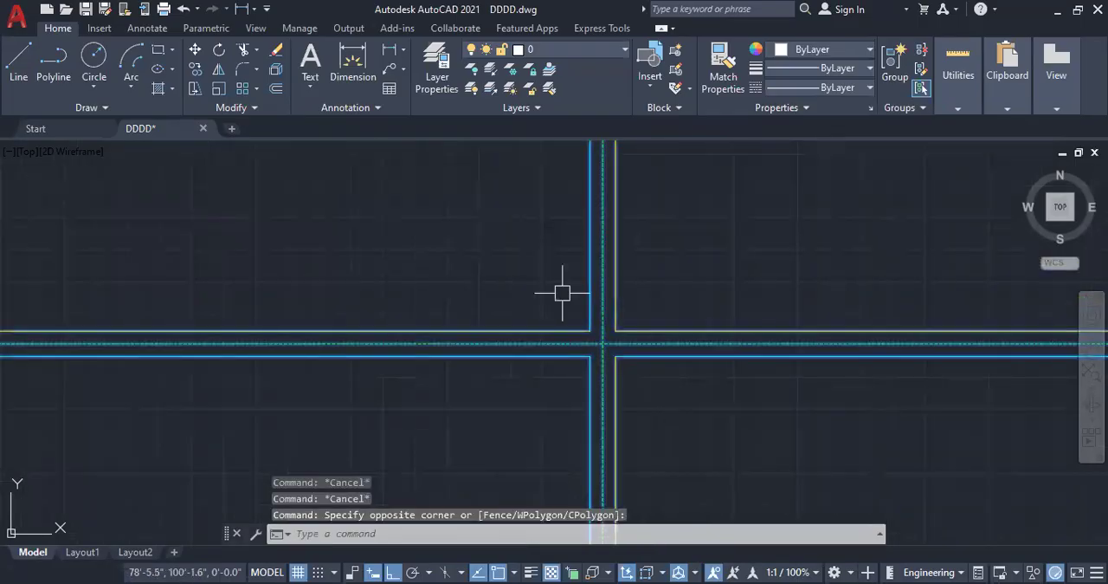
key("Delete")
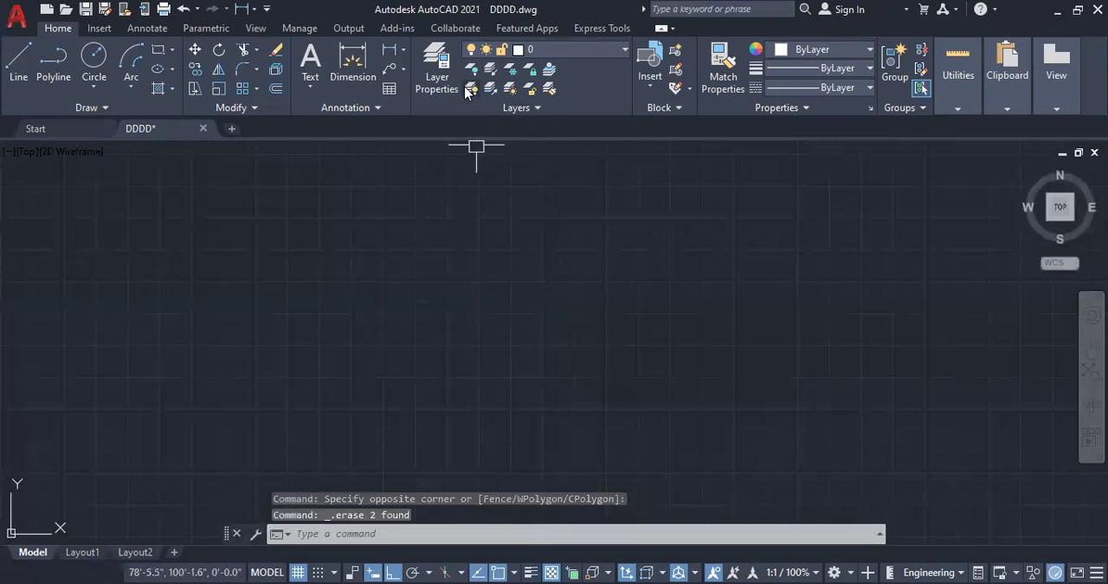
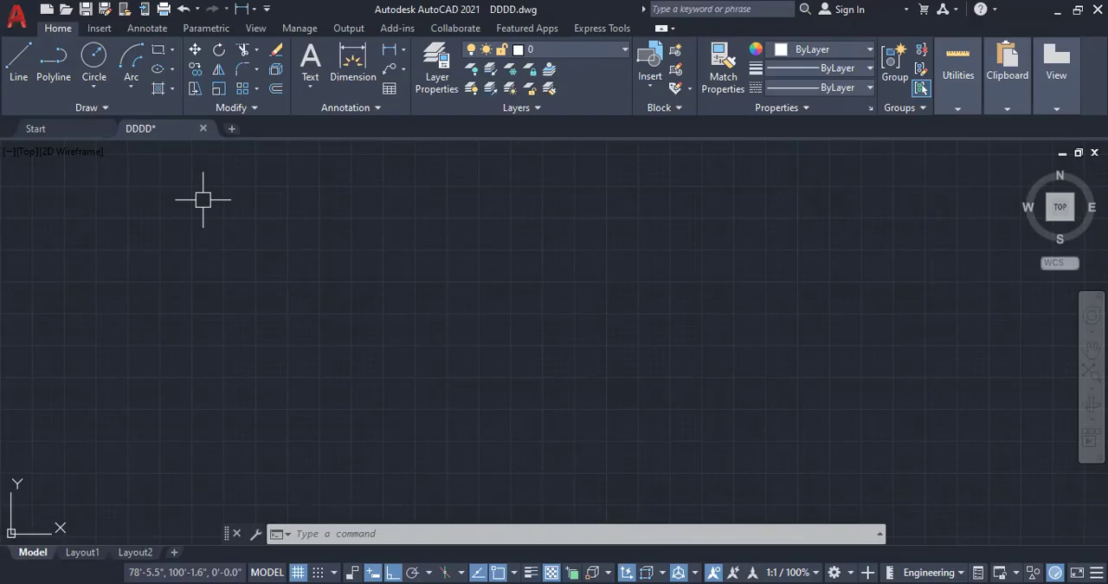
Step: Open the residential building plan last used on April 17, 2026 from the recent documents, ignoring its unresolved reference files
left_click(97, 130)
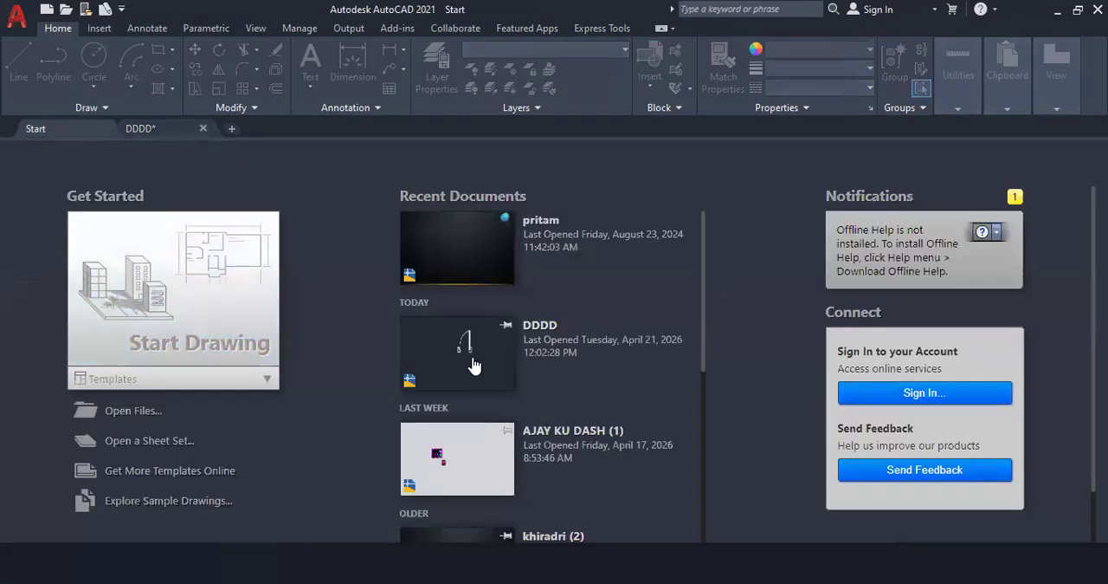
scroll(474, 365, "down", 3)
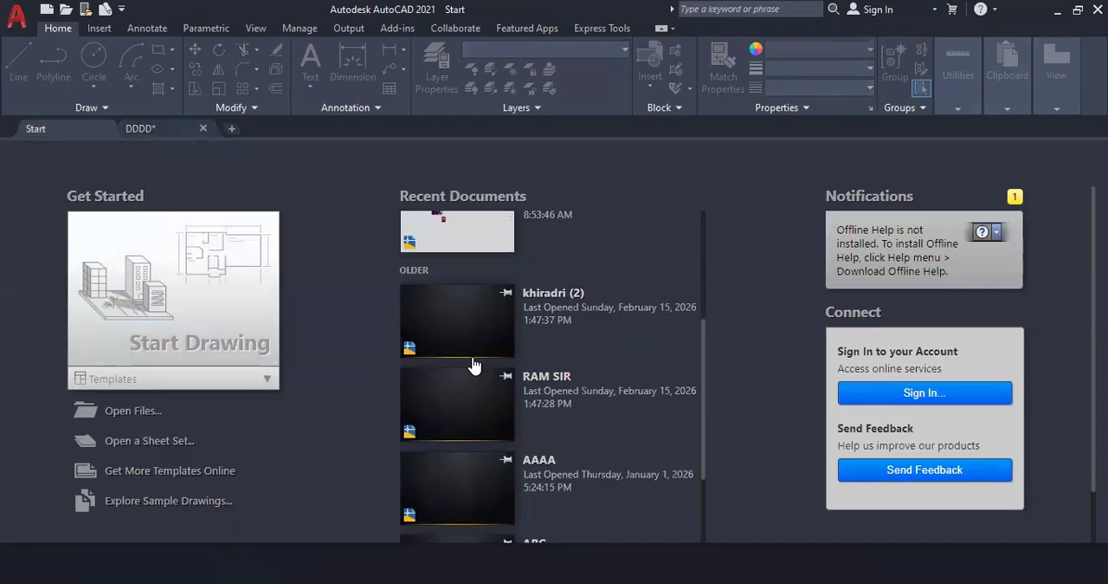
scroll(474, 365, "up", 1)
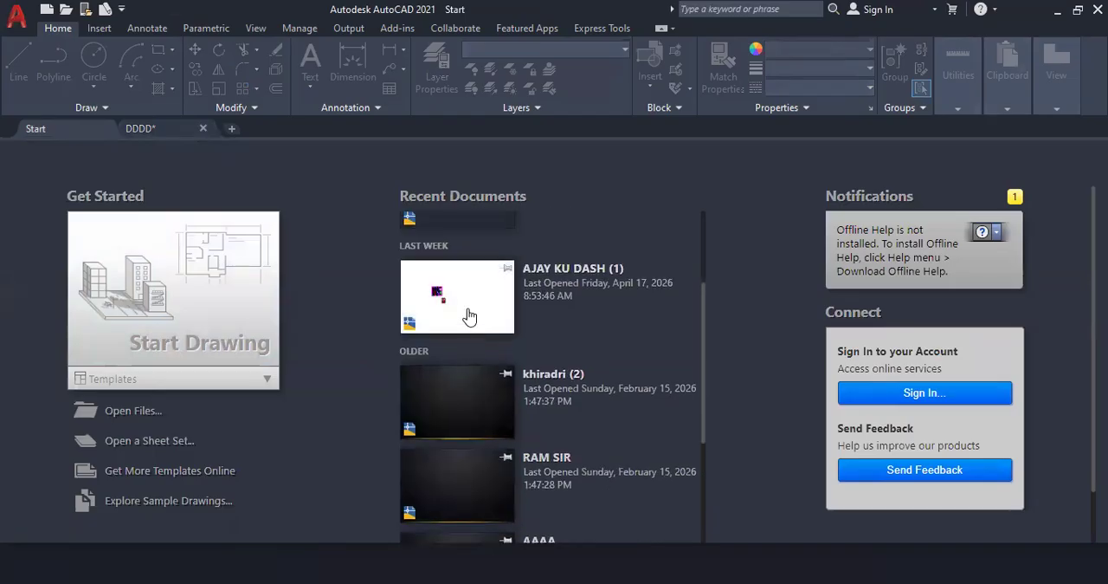
left_click(468, 317)
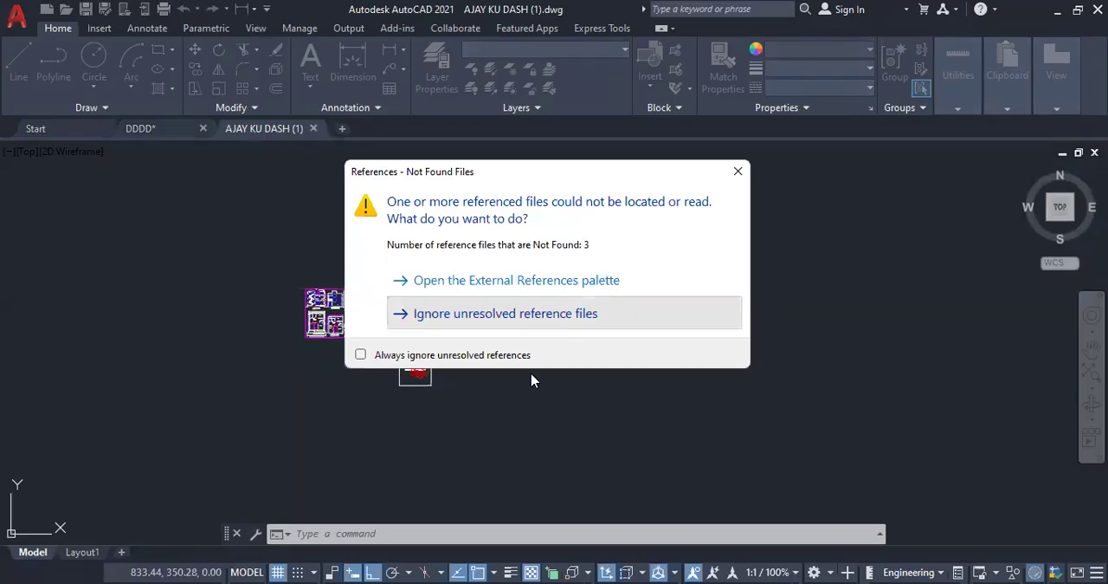
left_click(546, 315)
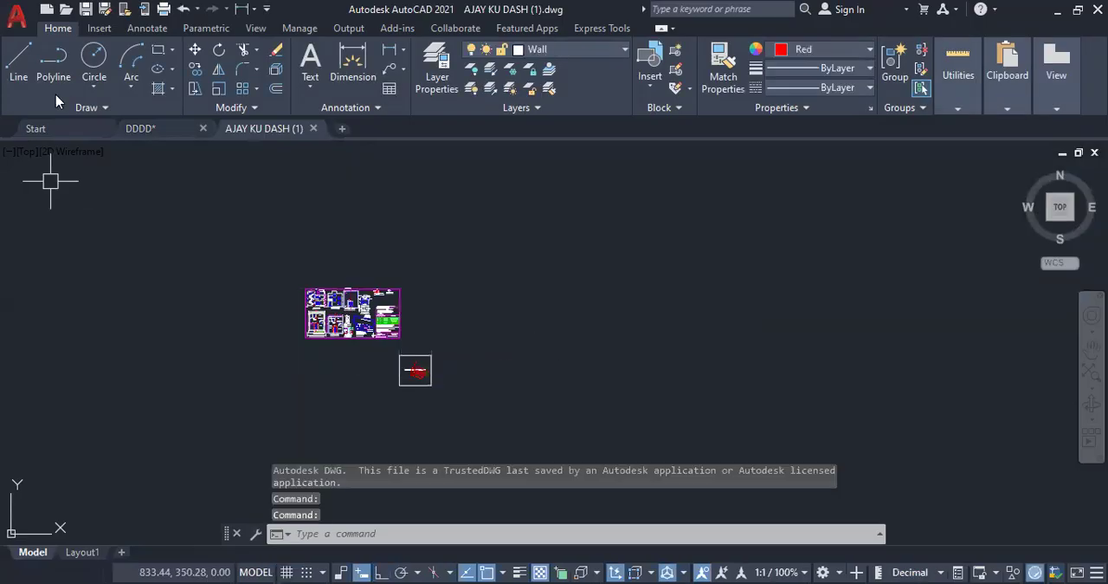
left_click(75, 130)
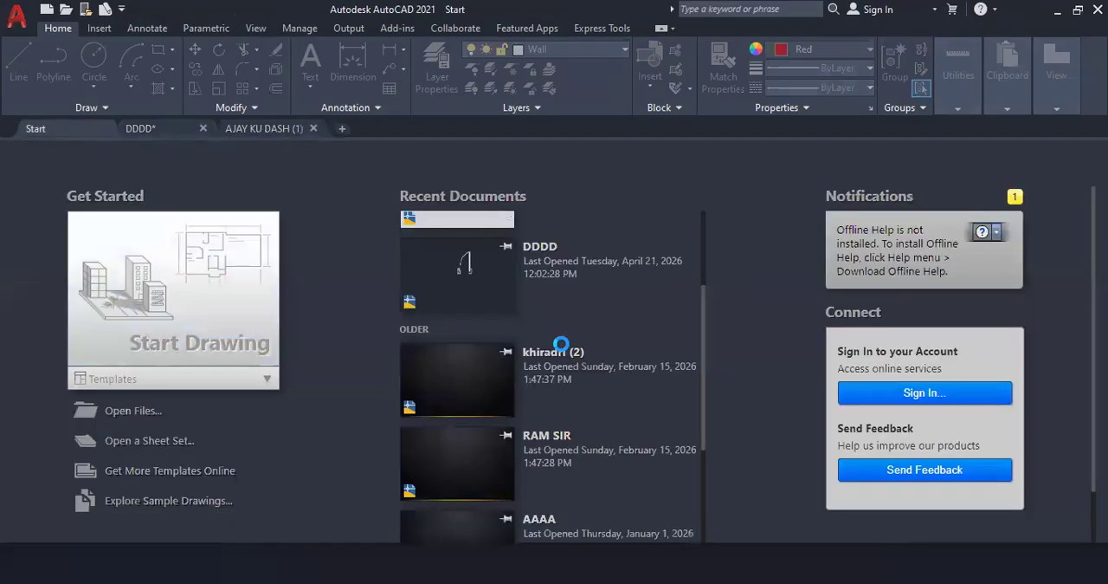
scroll(564, 346, "down", 6)
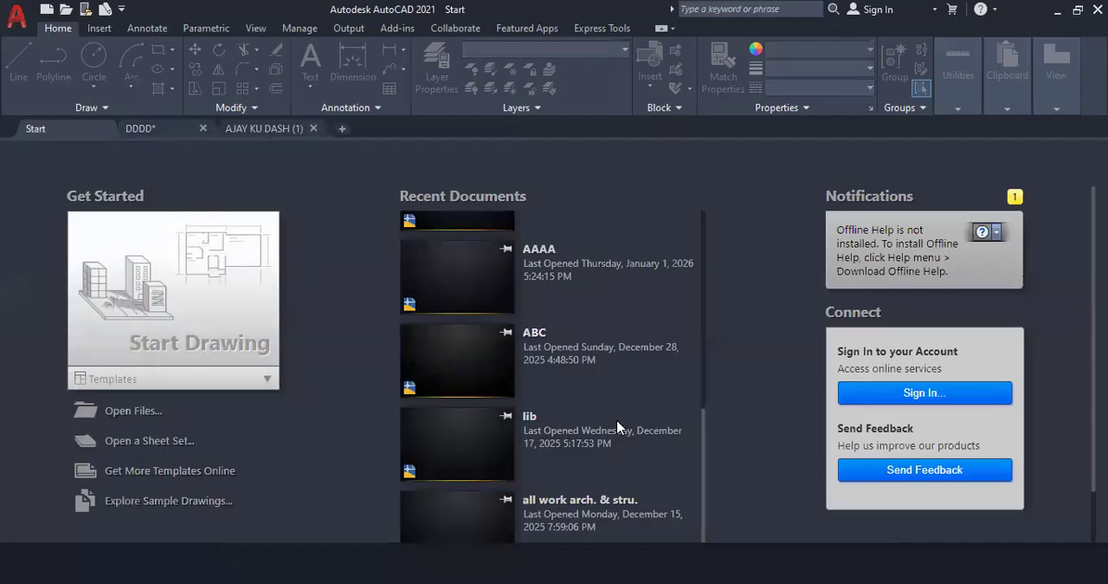
key("ctrl+o")
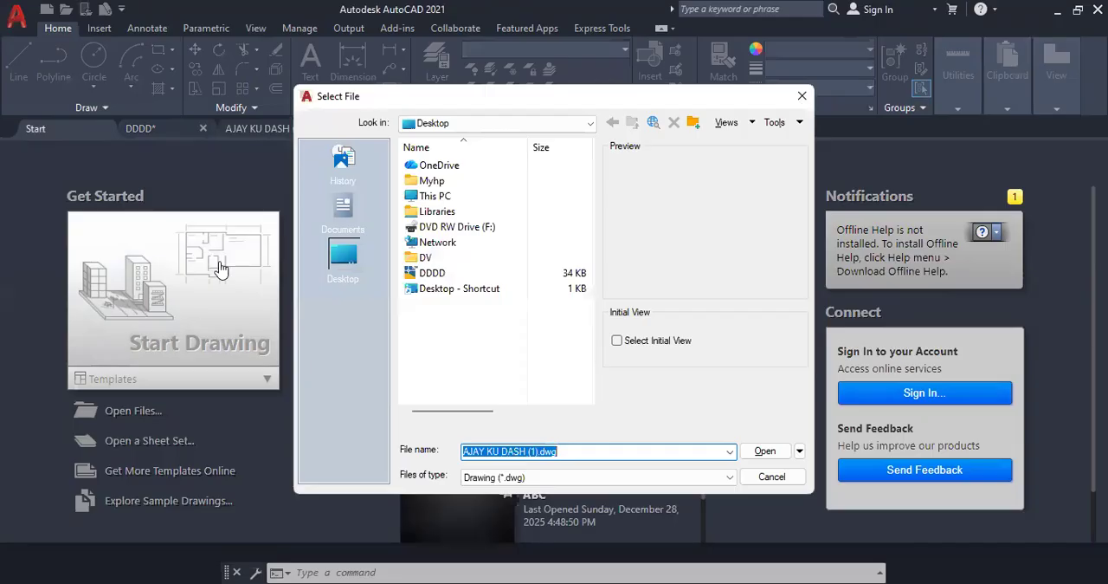
key("Return")
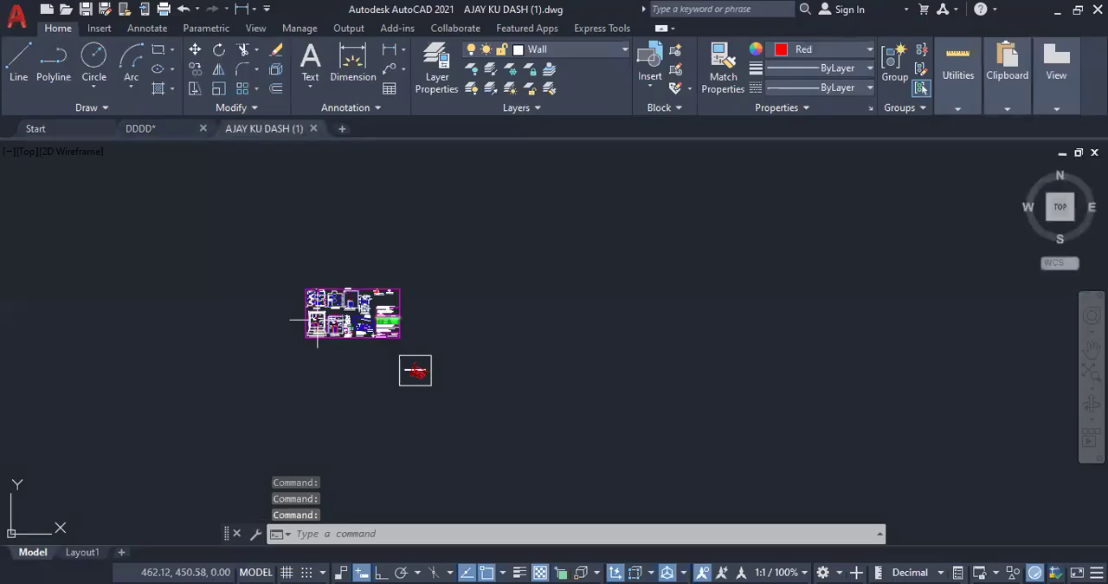
Step: Select the complete layout/ground floor plan with its road and title, and copy it to the clipboard
scroll(316, 320, "up", 2)
scroll(344, 329, "up", 5)
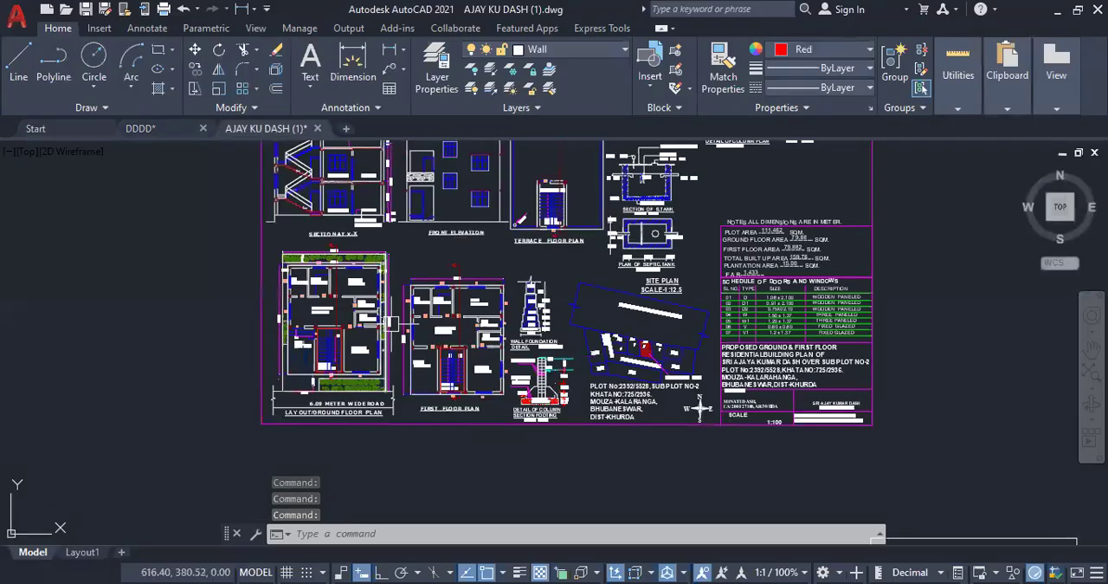
scroll(432, 205, "up", 2)
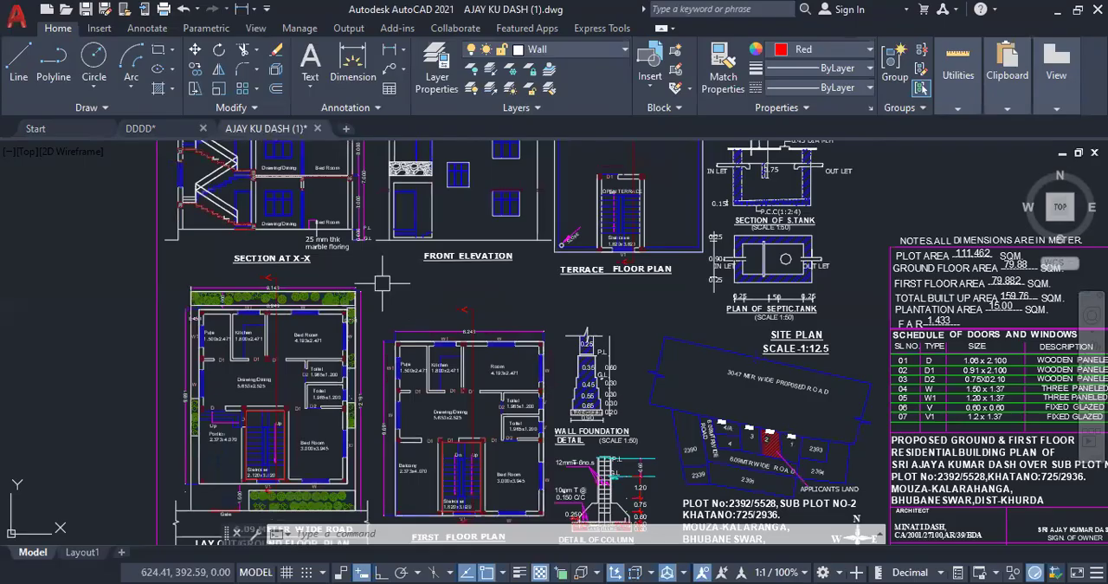
scroll(417, 229, "down", 2)
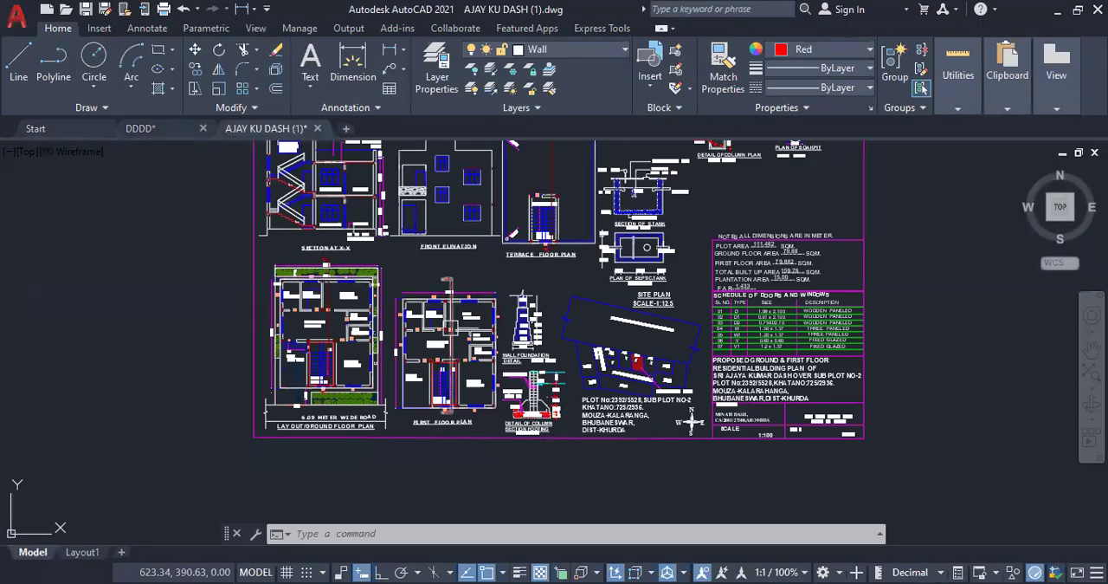
scroll(269, 254, "up", 2)
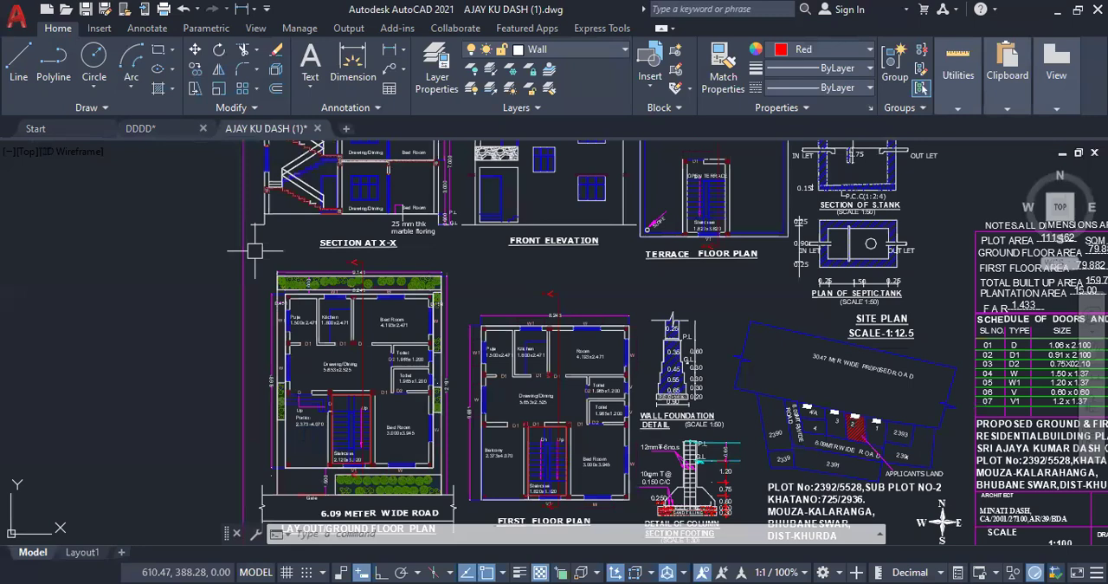
left_click(255, 250)
scroll(459, 511, "up", 2)
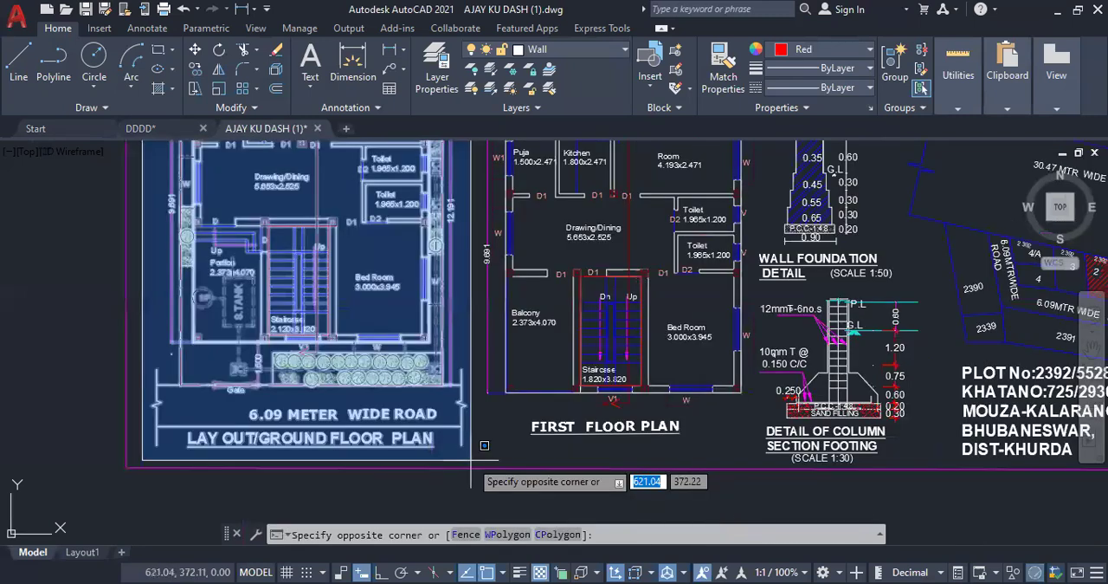
left_click(471, 468)
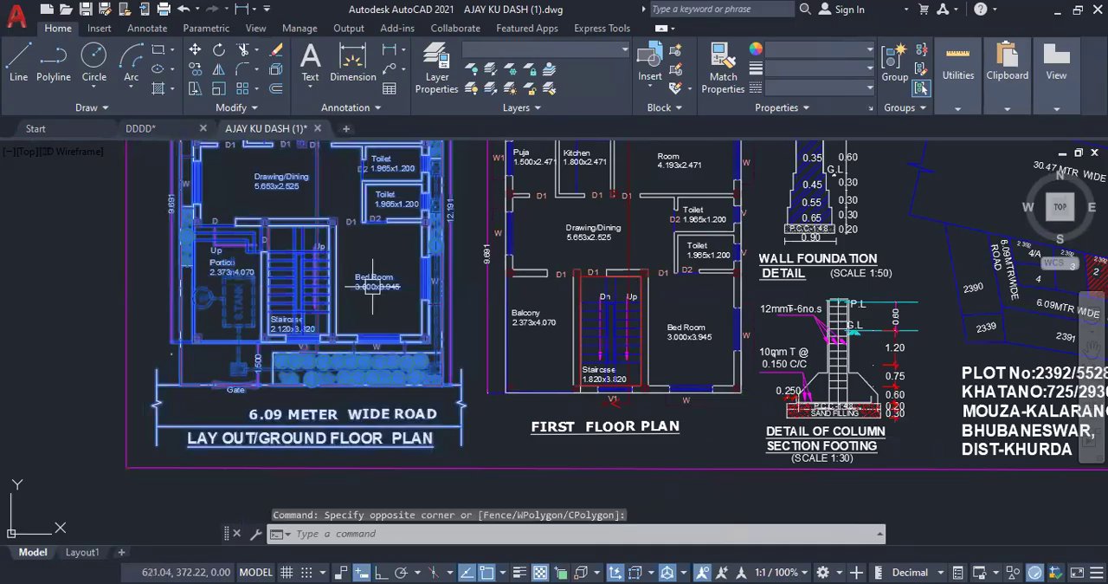
right_click(408, 326)
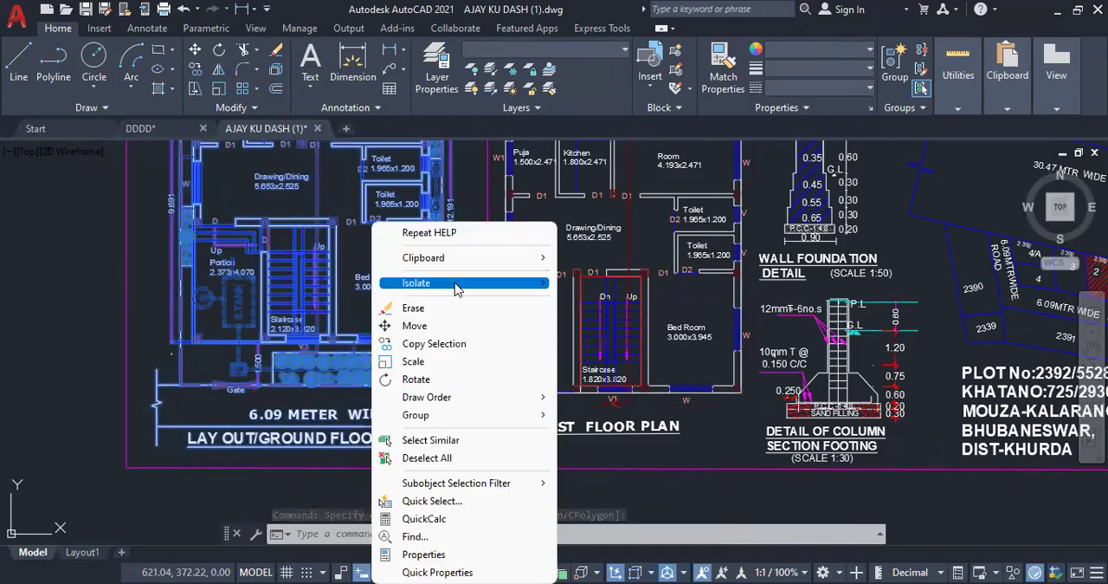
mouse_move(502, 282)
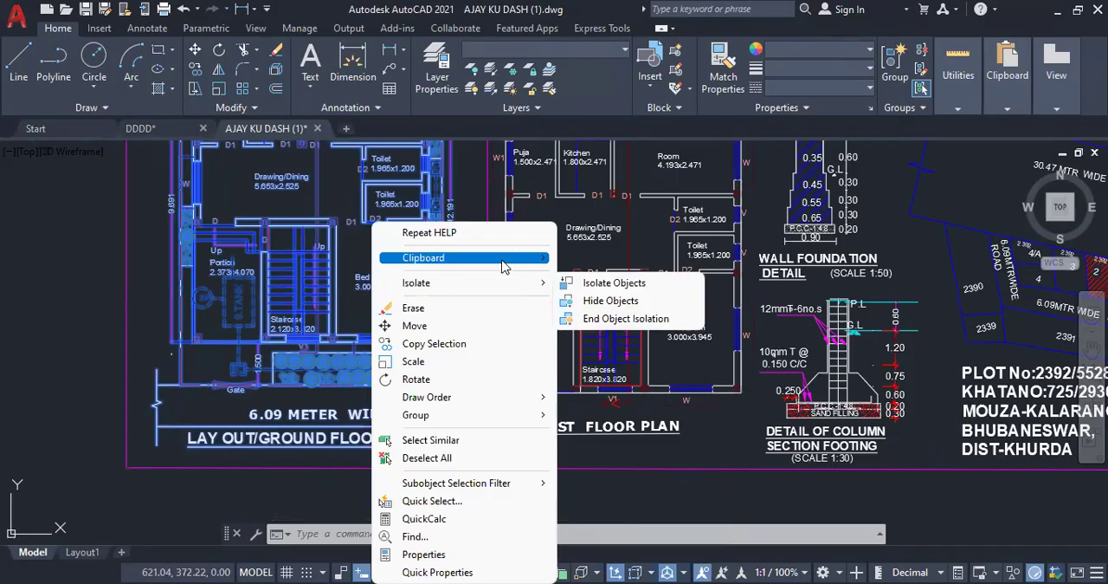
mouse_move(468, 258)
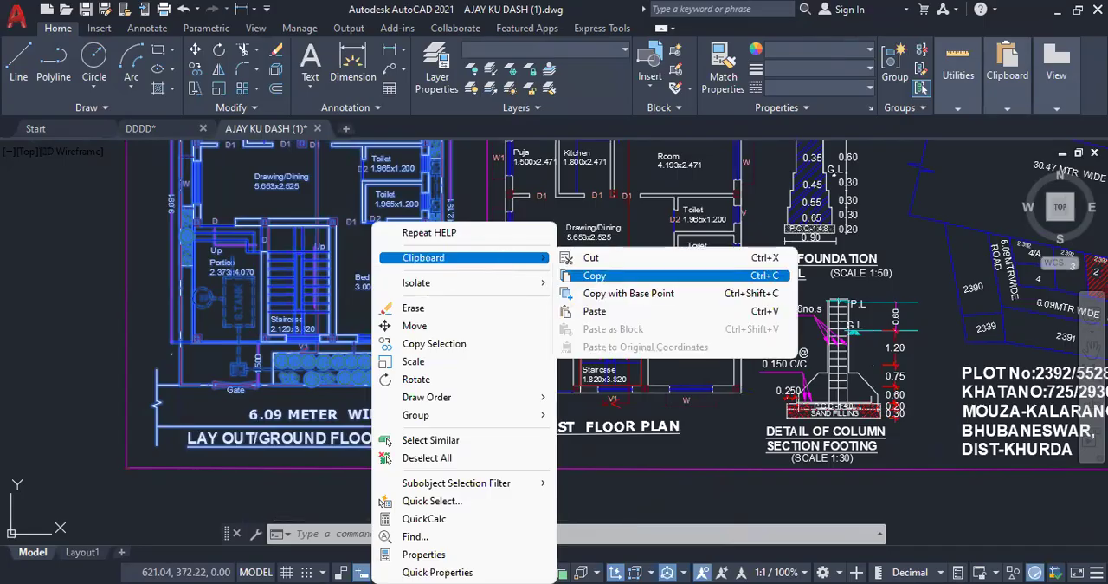
left_click(595, 276)
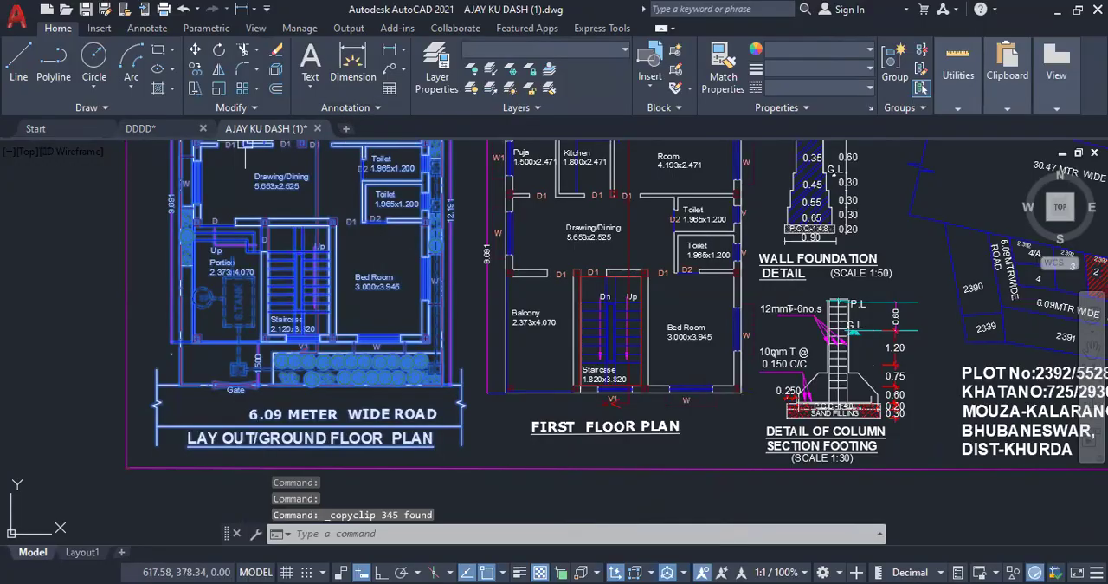
Step: Paste the copied ground floor plan into the empty DDDD drawing and end the command
left_click(164, 132)
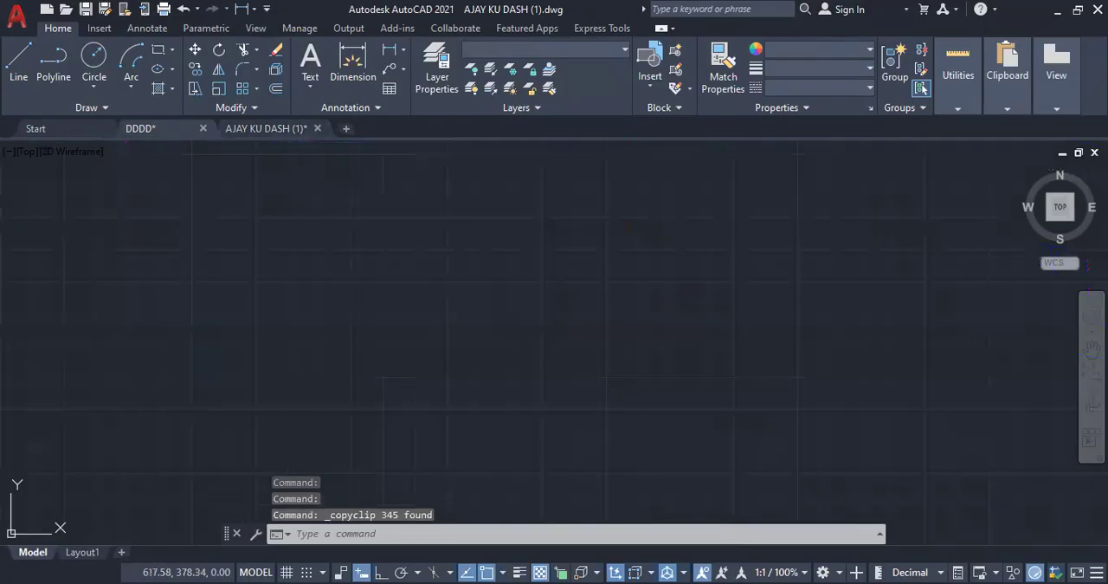
right_click(365, 279)
mouse_move(472, 330)
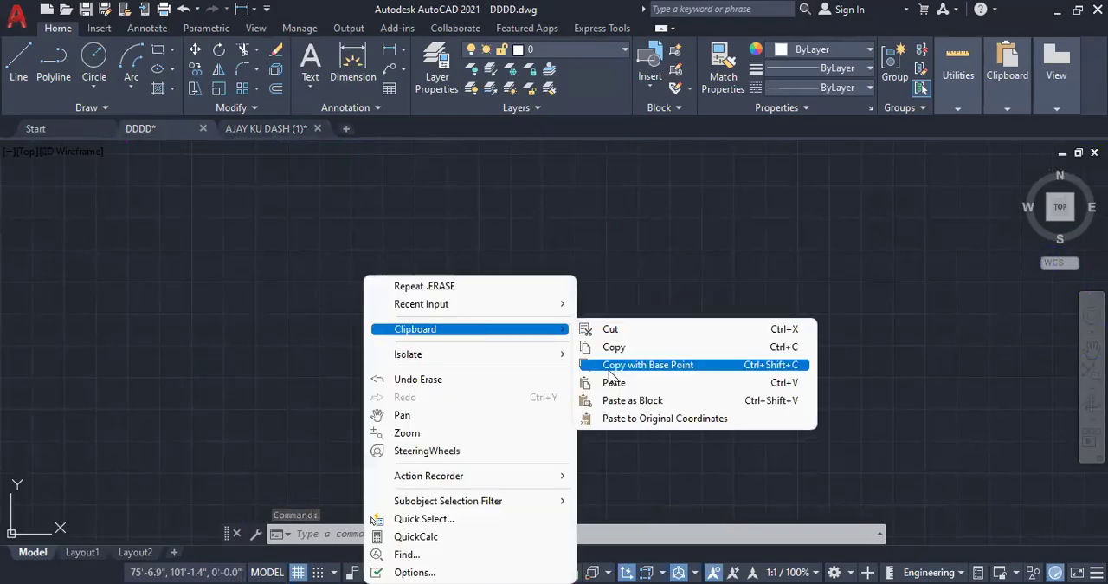
left_click(617, 384)
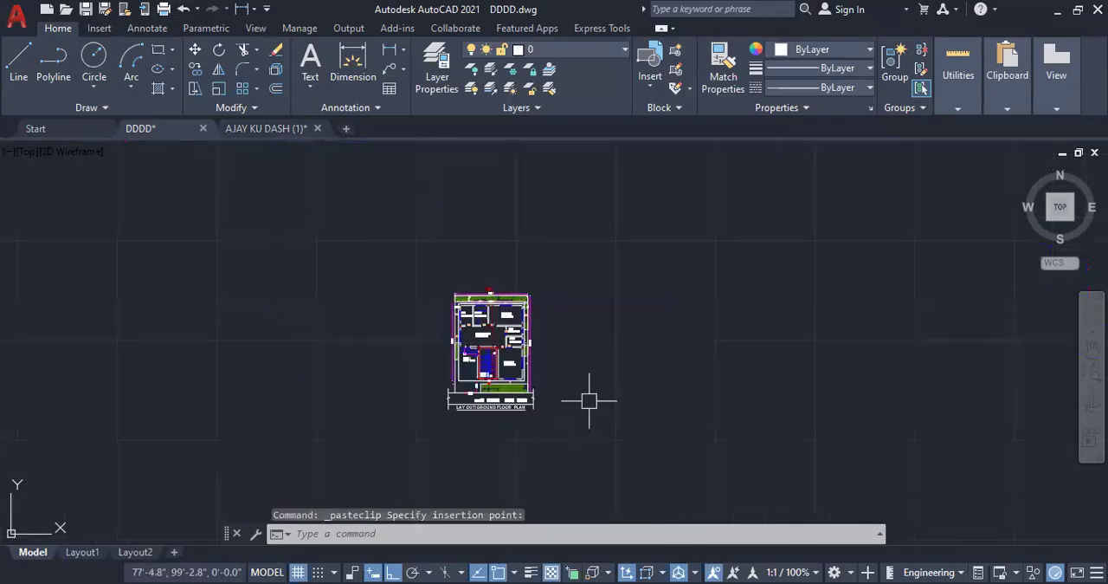
key("Escape")
key("Escape")
key("Escape")
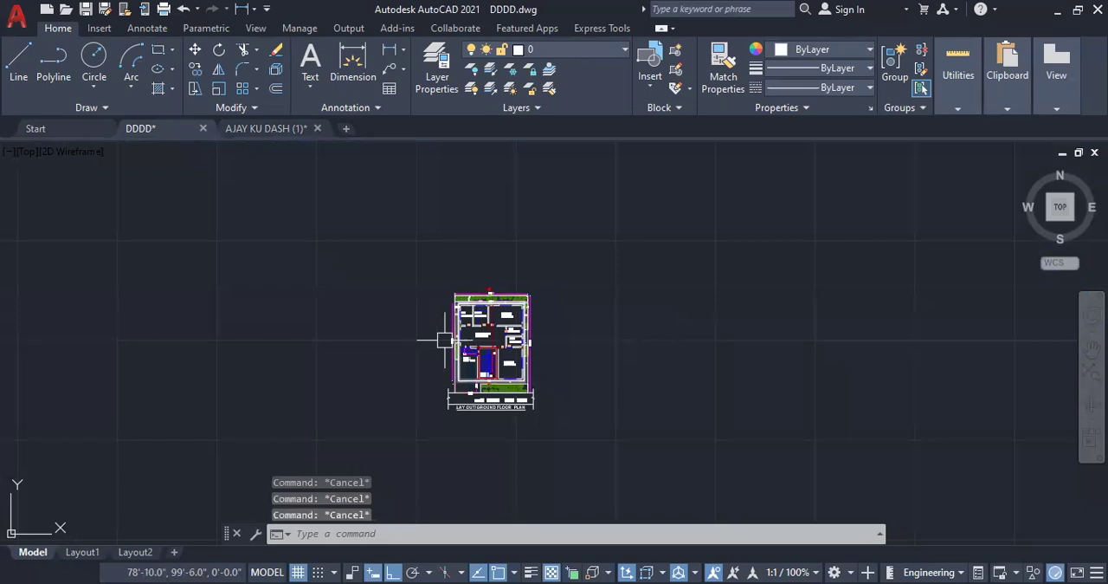
Step: Return to the building plan drawing and copy the front elevation with its title to the clipboard
left_click(275, 130)
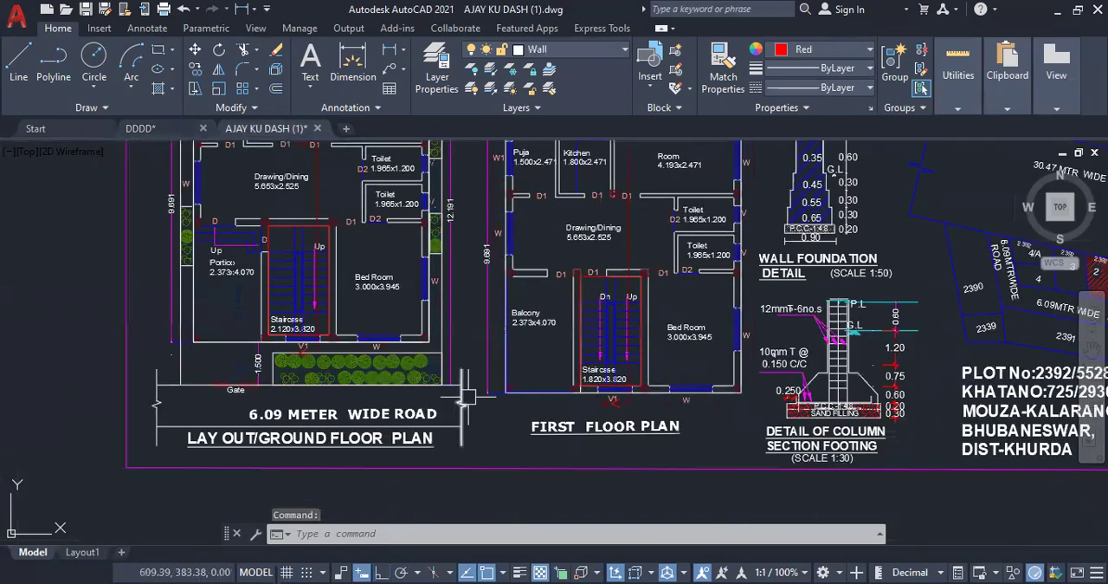
scroll(501, 437, "down", 2)
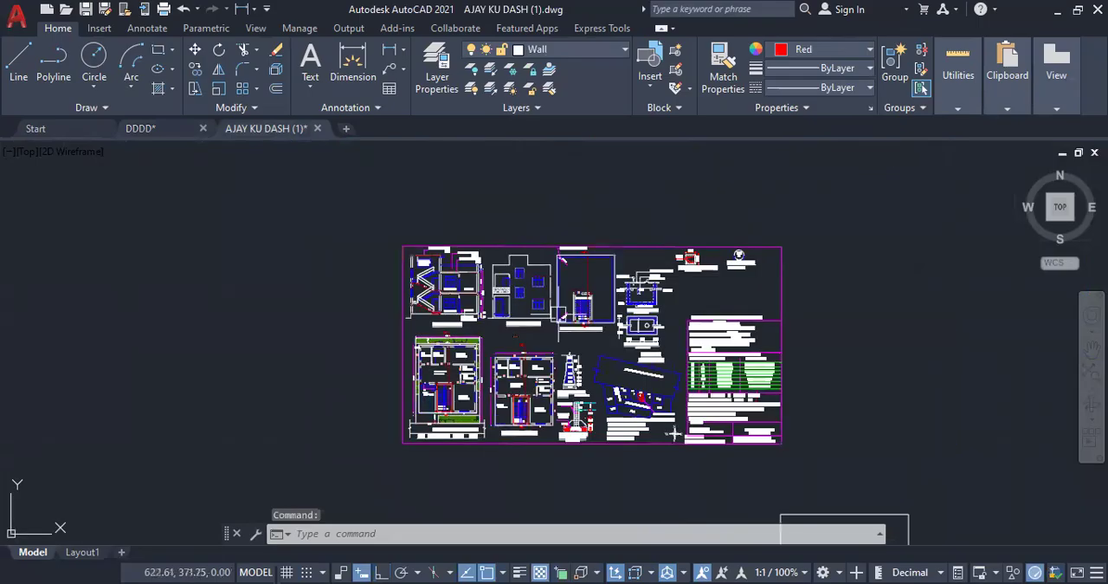
scroll(569, 299, "up", 2)
scroll(557, 333, "up", 2)
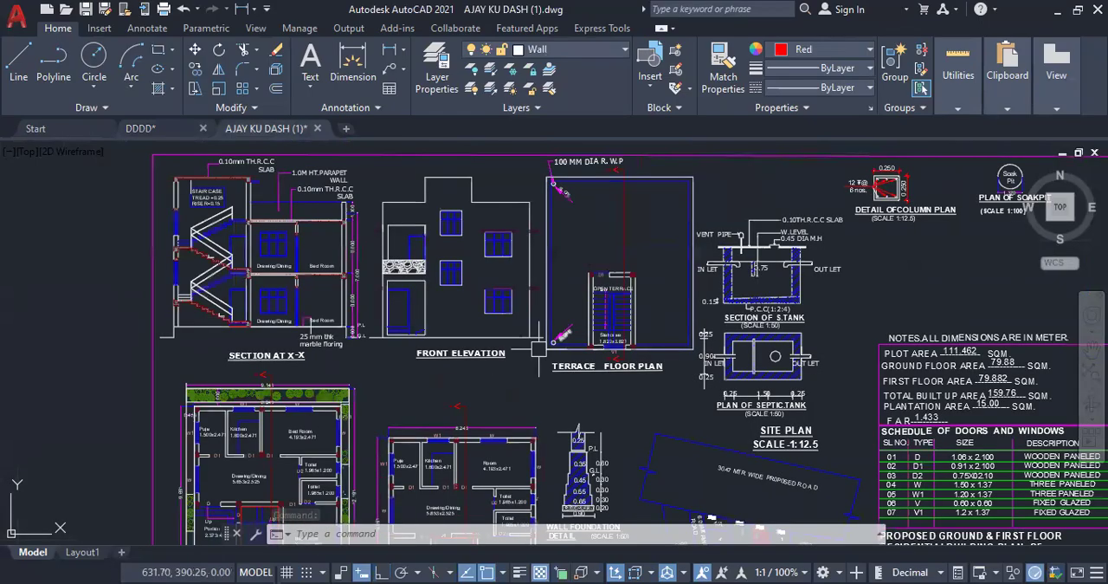
left_click(376, 156)
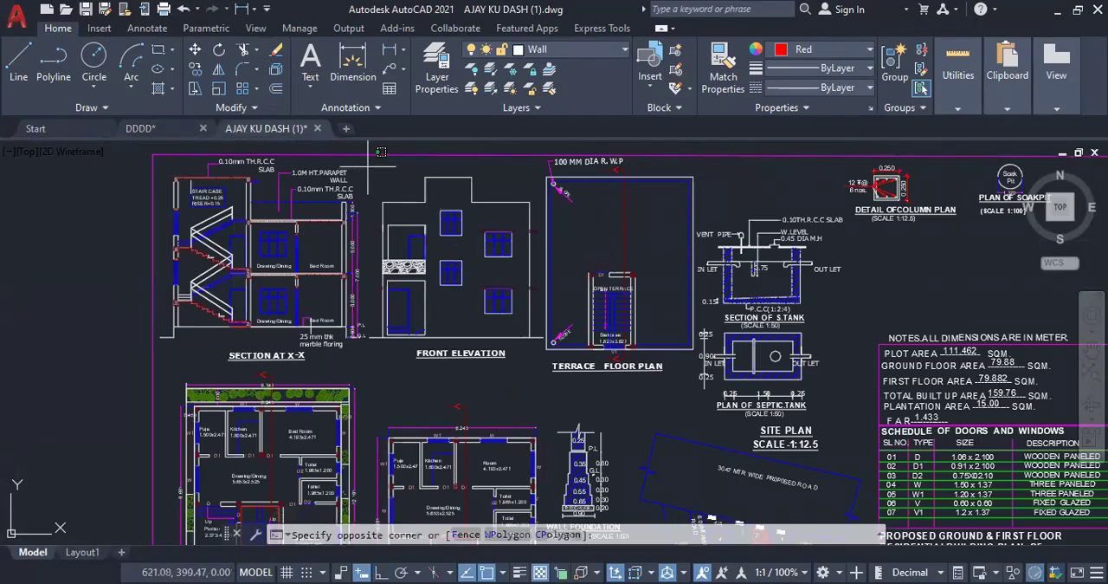
left_click(555, 349)
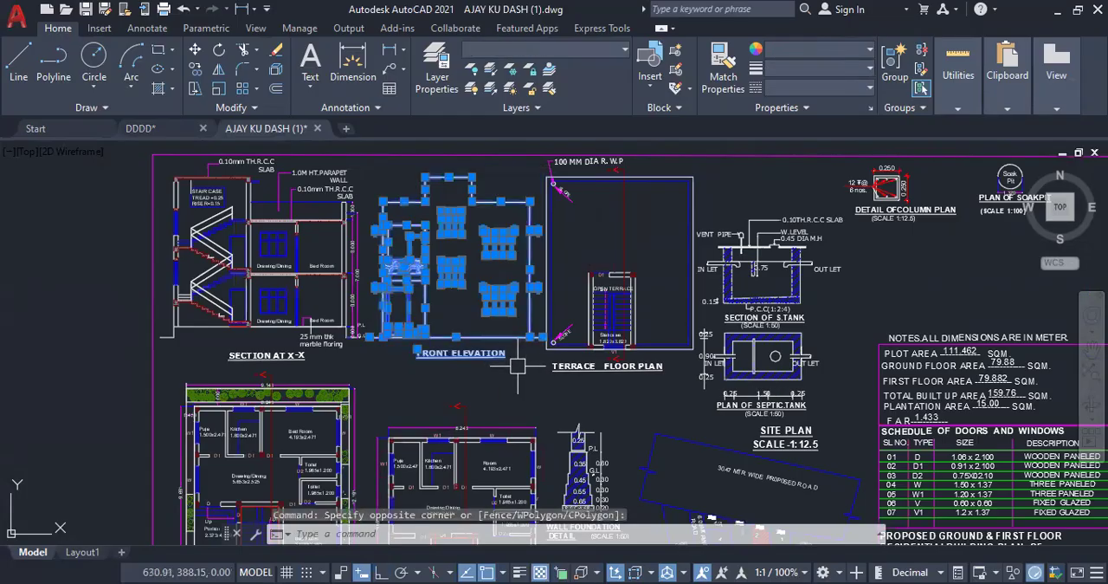
right_click(511, 334)
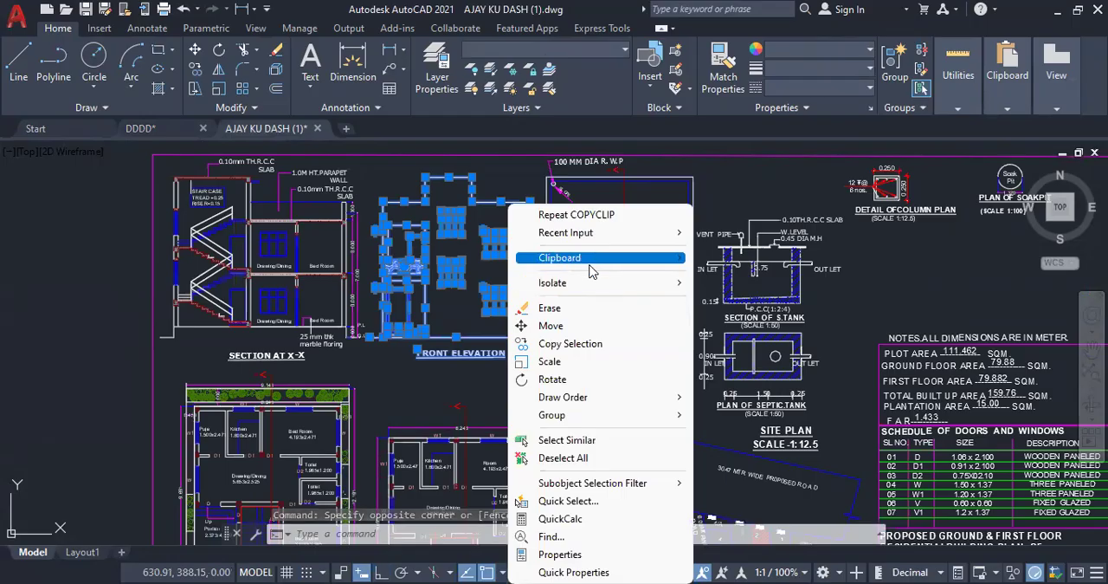
mouse_move(594, 269)
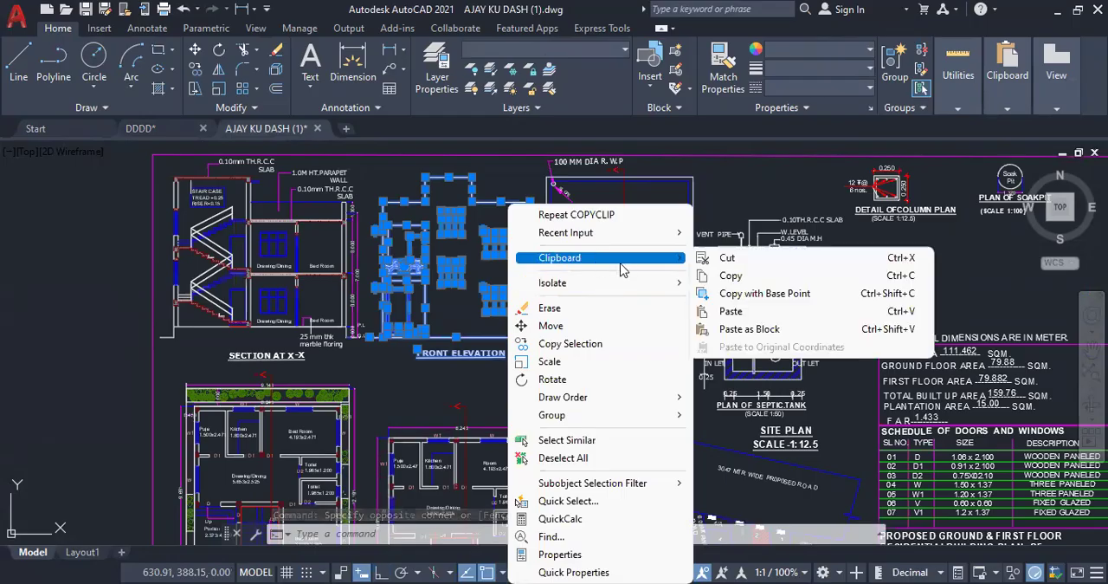
left_click(735, 275)
Step: Paste the copied front elevation into the DDDD drawing above the ground floor plan and end the command
left_click(173, 128)
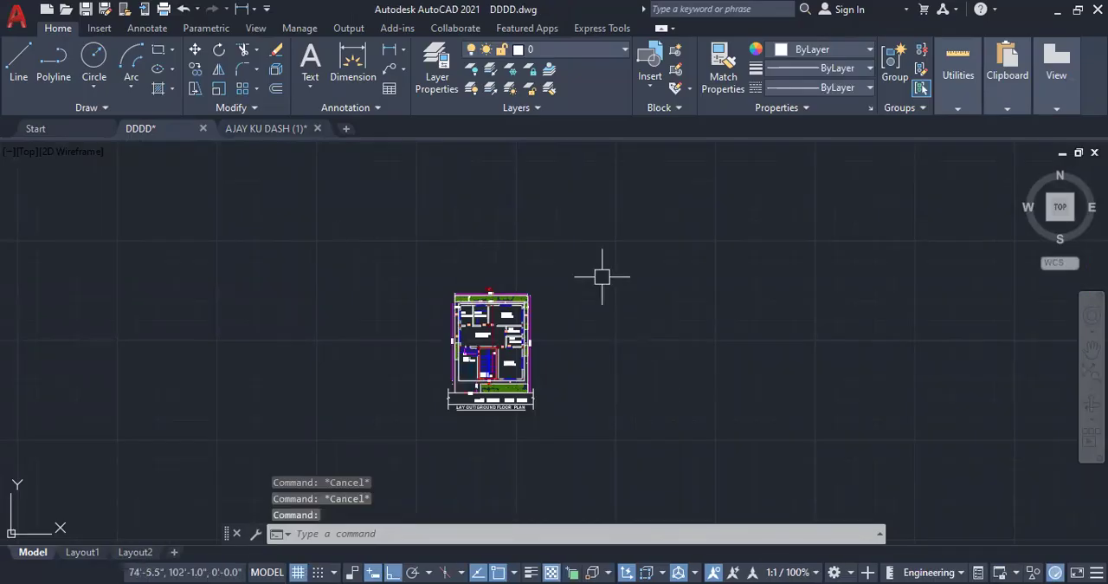
scroll(574, 376, "down", 2)
scroll(552, 262, "up", 2)
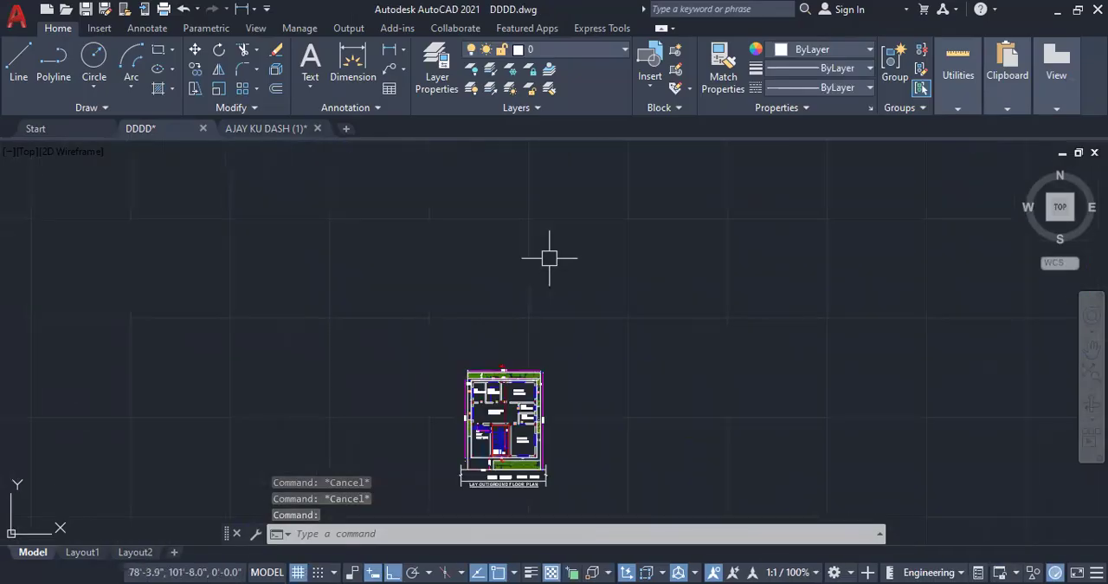
right_click(503, 216)
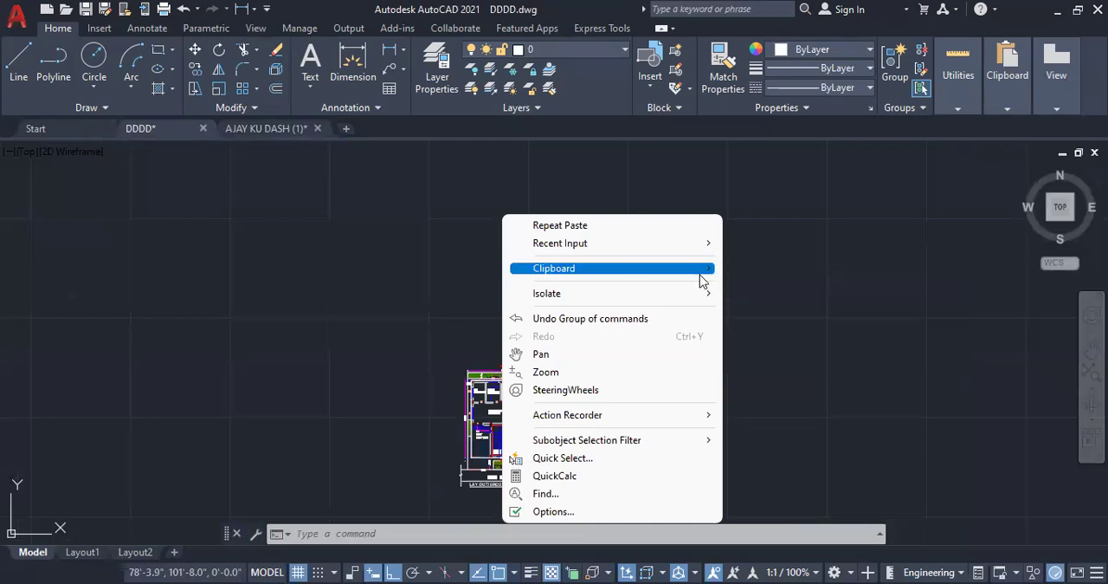
mouse_move(702, 270)
left_click(759, 322)
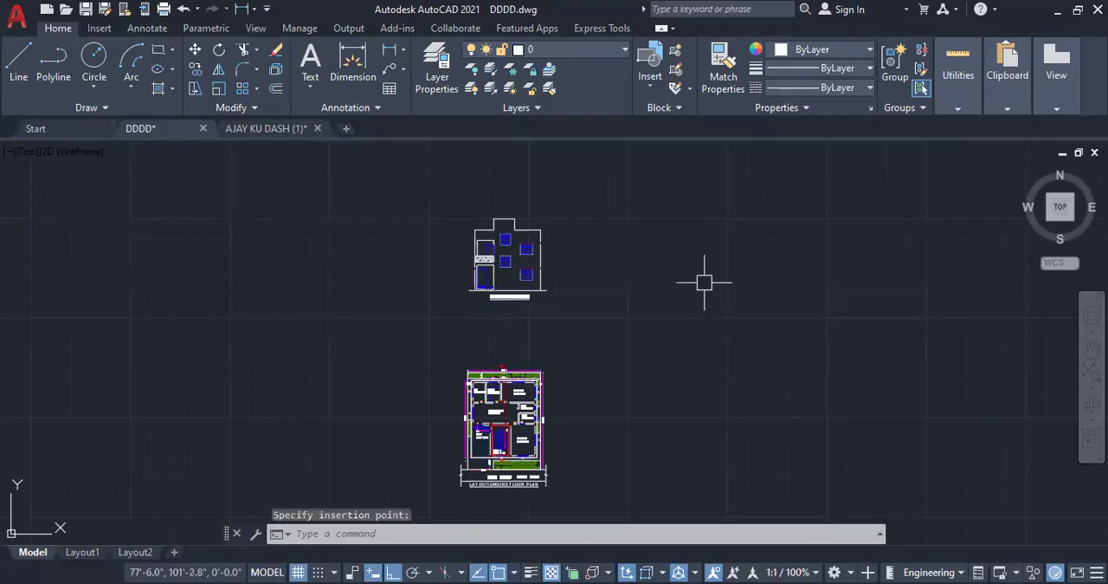
key("Escape")
scroll(511, 290, "up", 4)
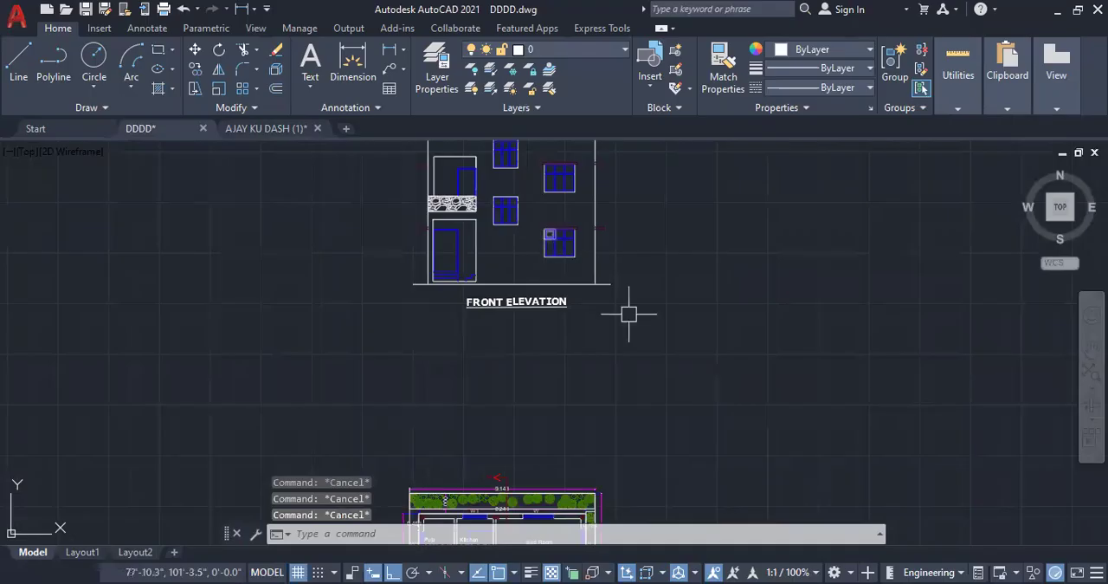
scroll(634, 268, "down", 4)
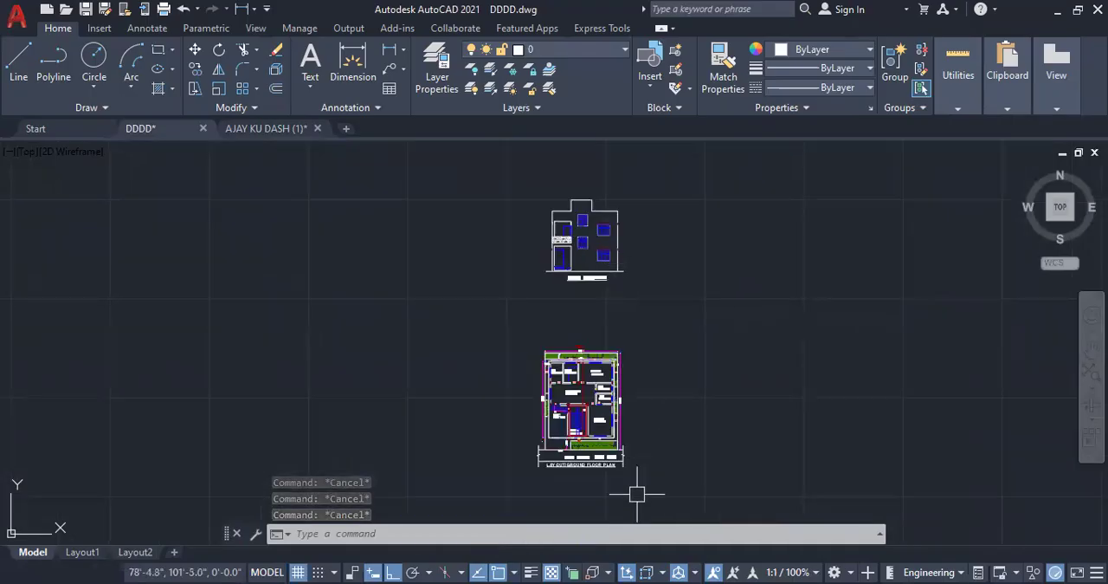
scroll(640, 475, "up", 2)
scroll(641, 475, "up", 2)
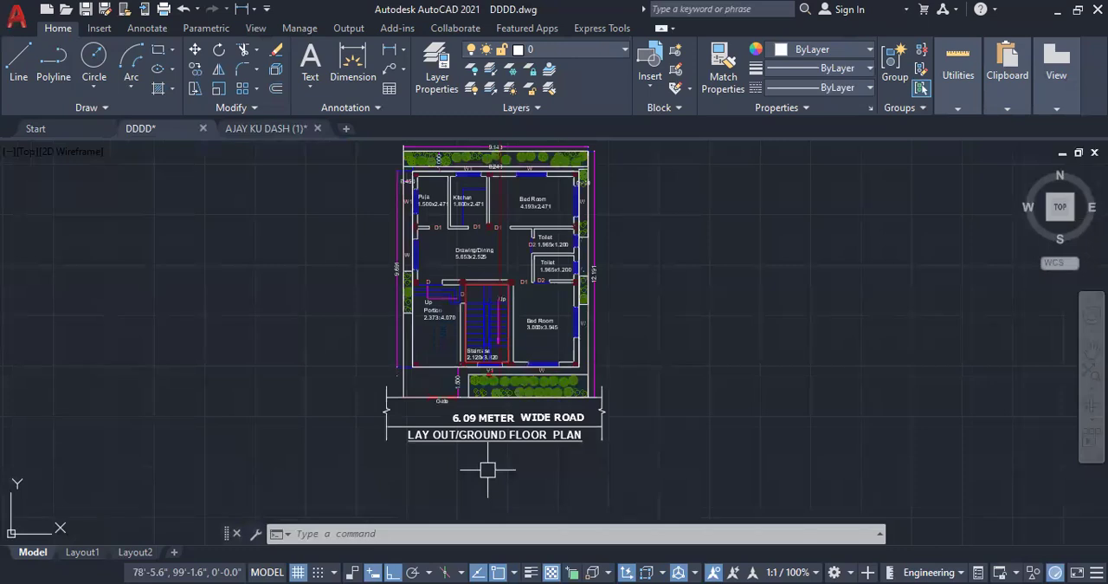
key("ctrl+p")
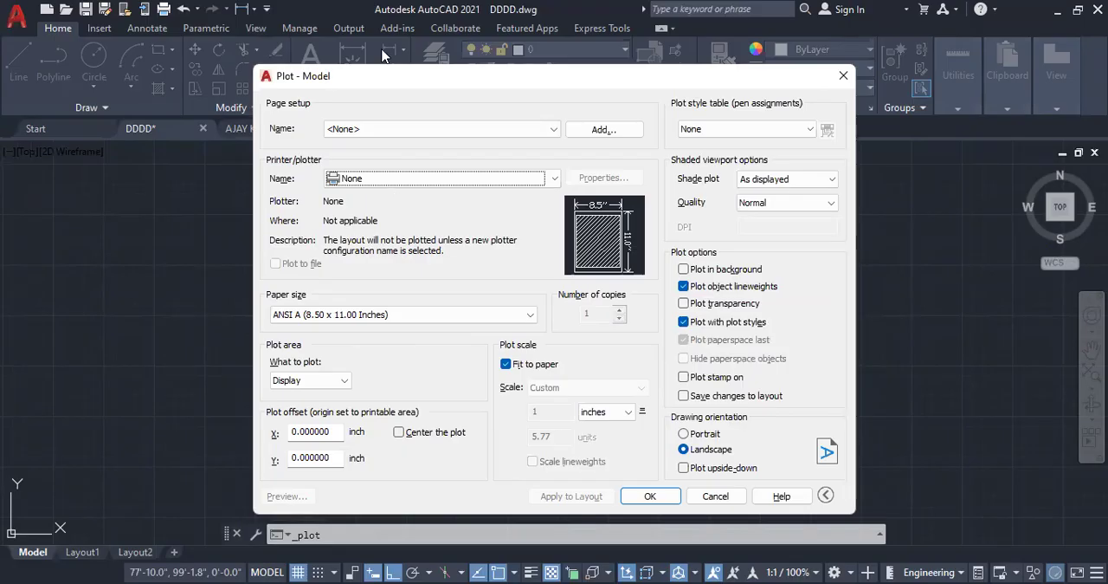
left_click(449, 182)
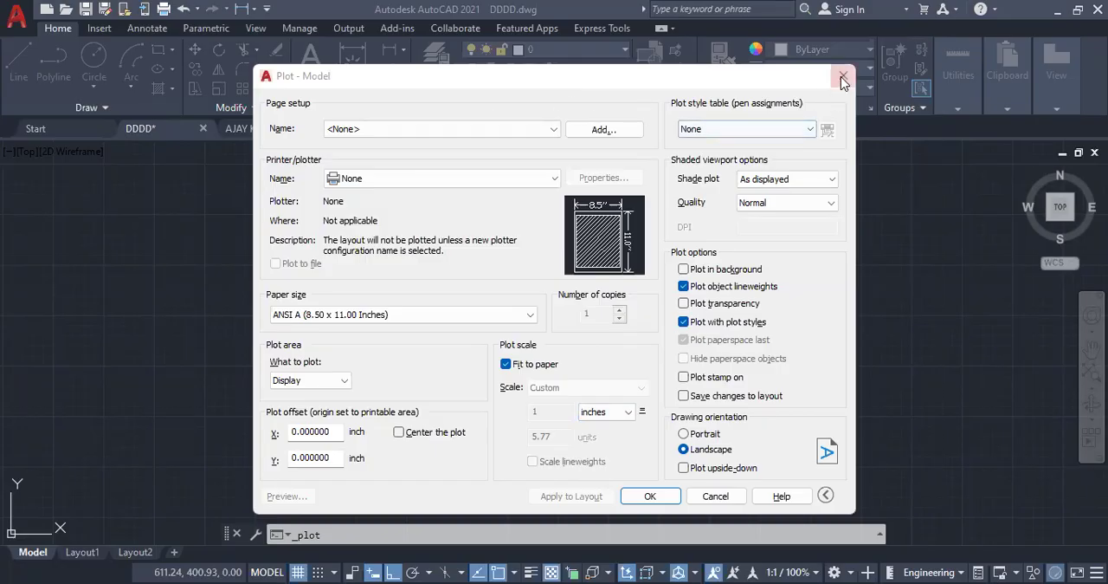
key("Escape")
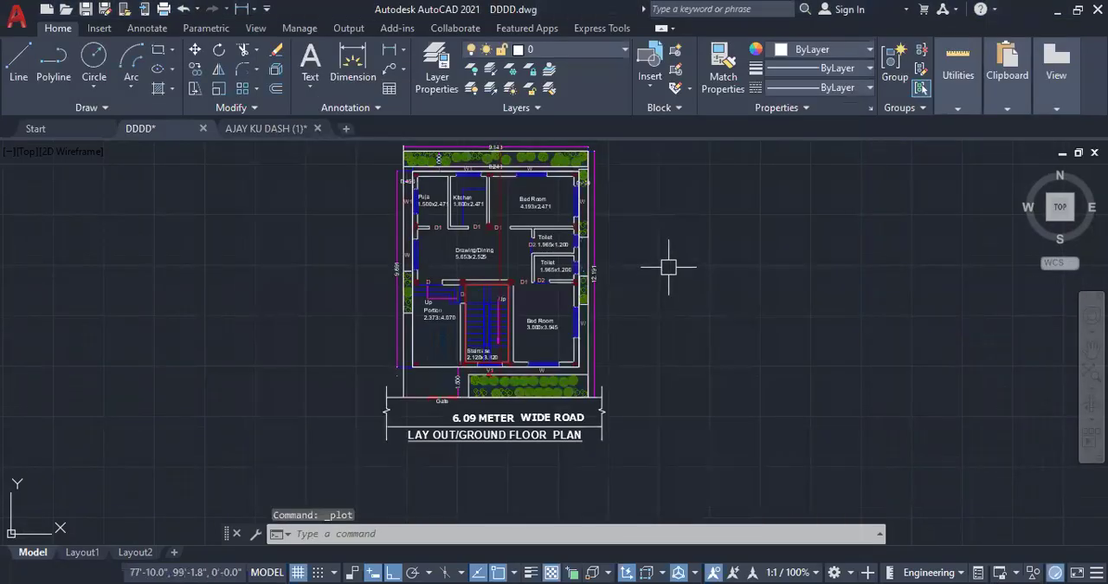
Step: Start a plot of the model space with the ground floor plan in view and choose DWG To PDF.pc3 as the plotter
scroll(667, 269, "down", 2)
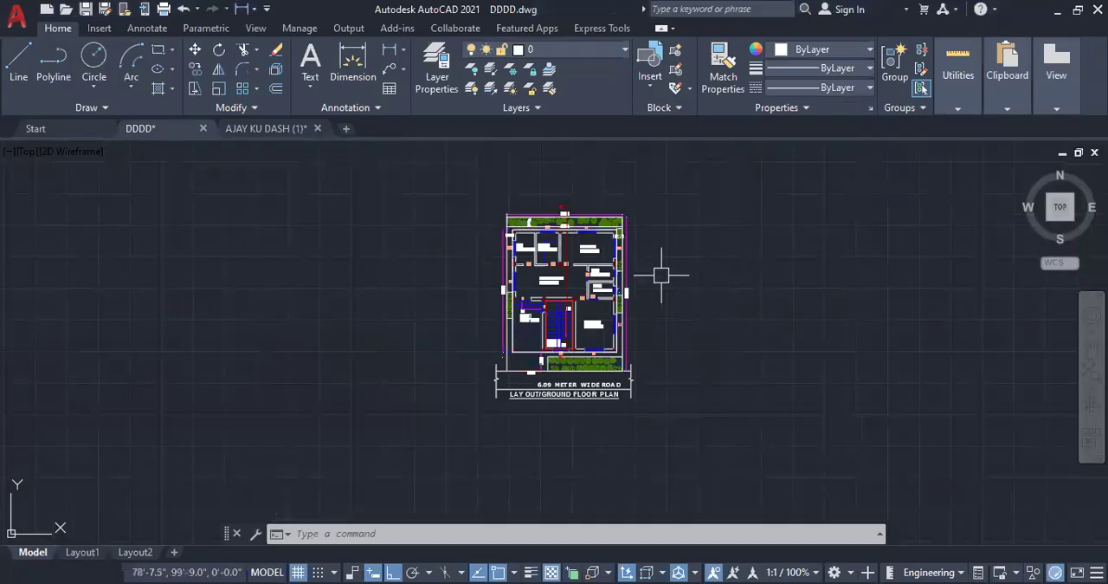
scroll(662, 274, "up", 2)
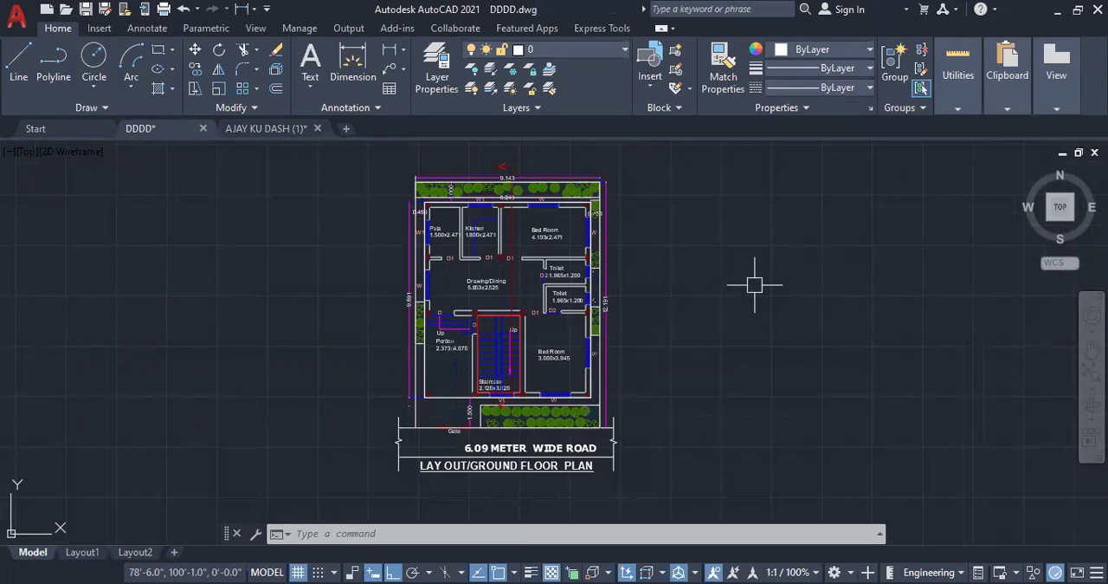
key("ctrl+p")
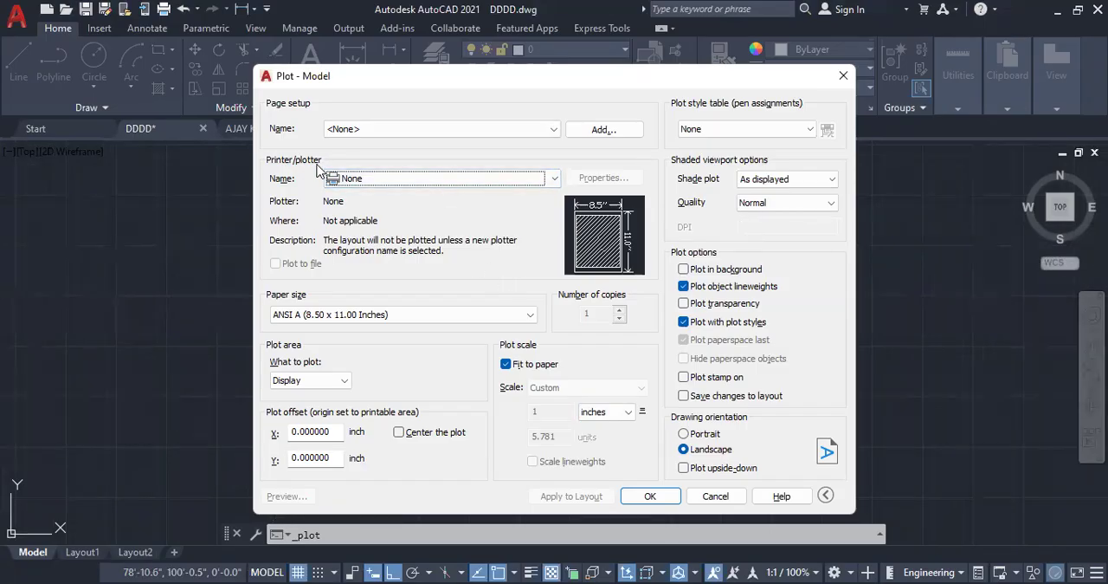
left_click(438, 179)
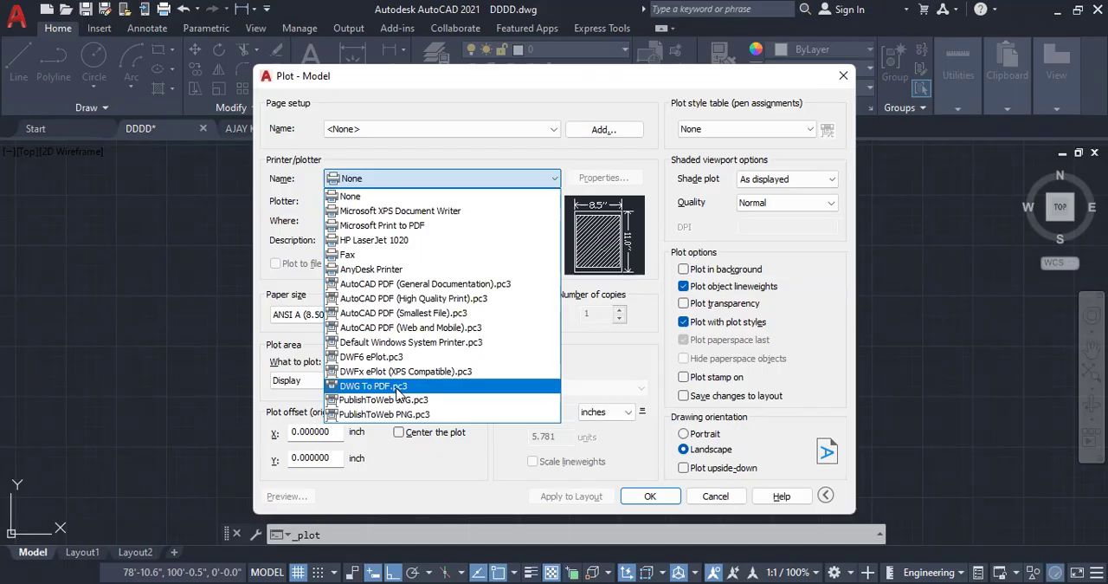
left_click(399, 391)
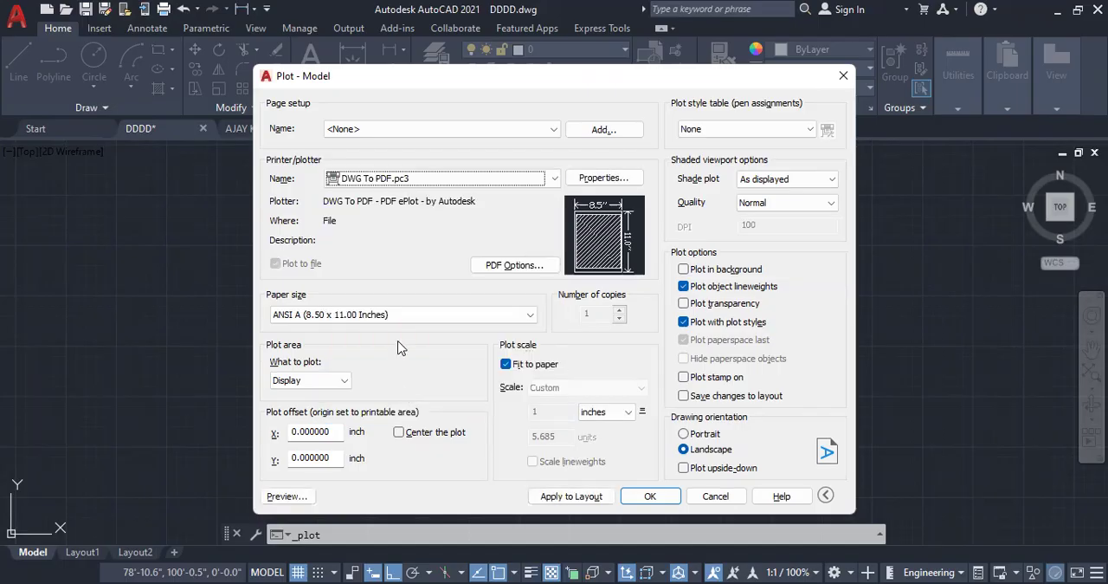
Step: Set the plot's paper size to landscape ISO A4 (297.00 x 210.00 MM)
left_click(316, 321)
scroll(364, 208, "up", 1)
scroll(363, 210, "up", 3)
scroll(355, 197, "up", 2)
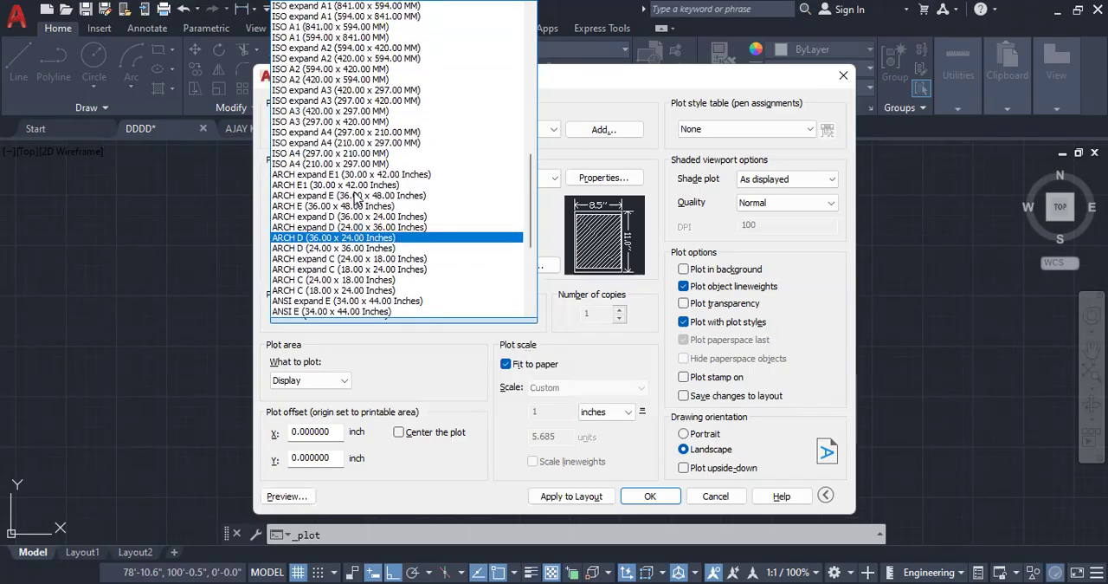
scroll(329, 186, "up", 1)
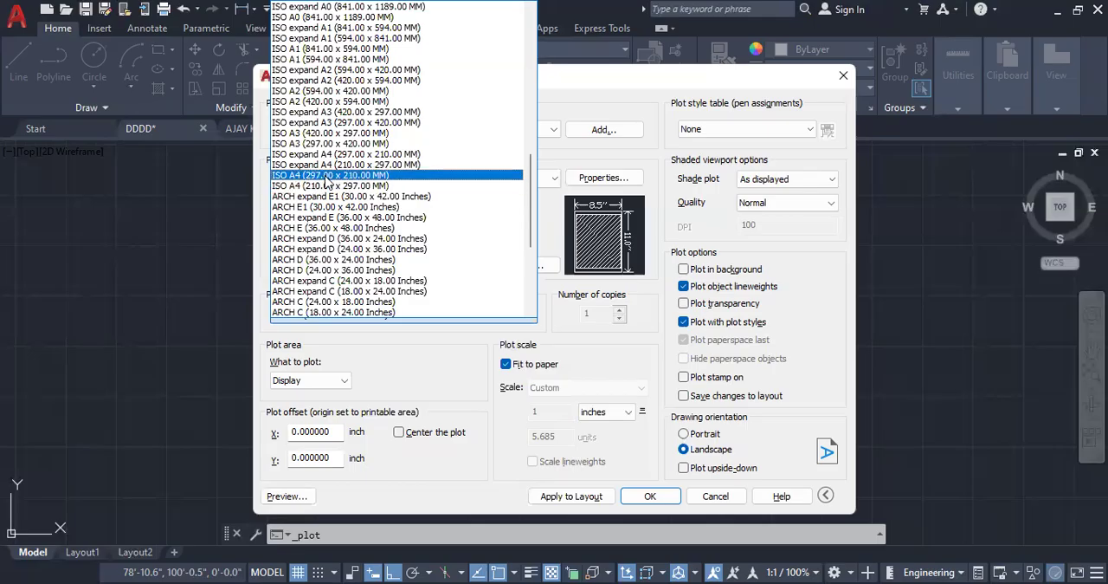
left_click(327, 176)
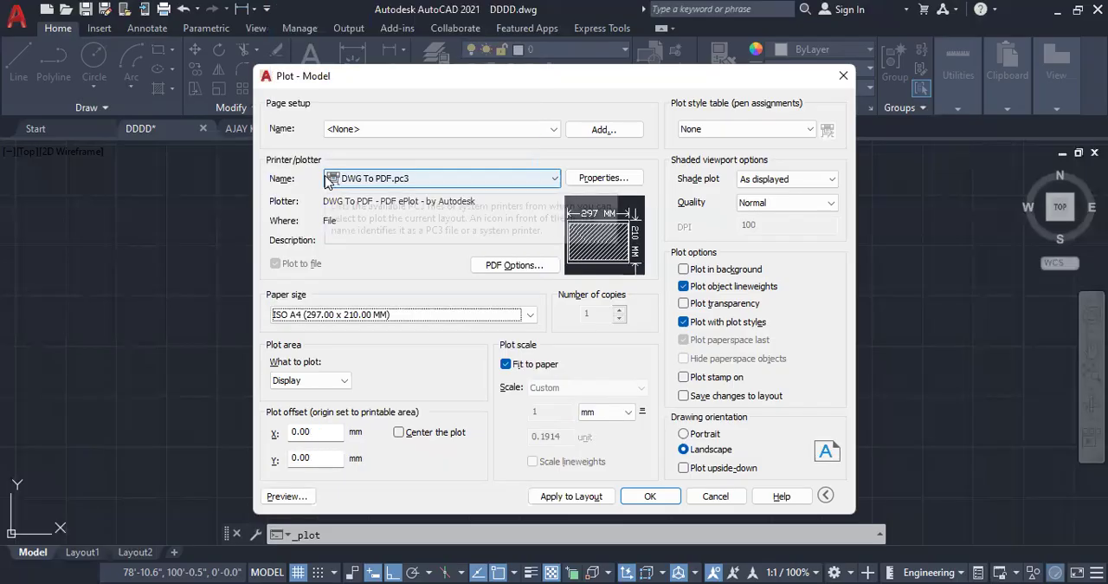
Step: Set the plot's paper size to upright ISO A4 (210.00 x 297.00 MM)
left_click(398, 317)
scroll(362, 119, "up", 3)
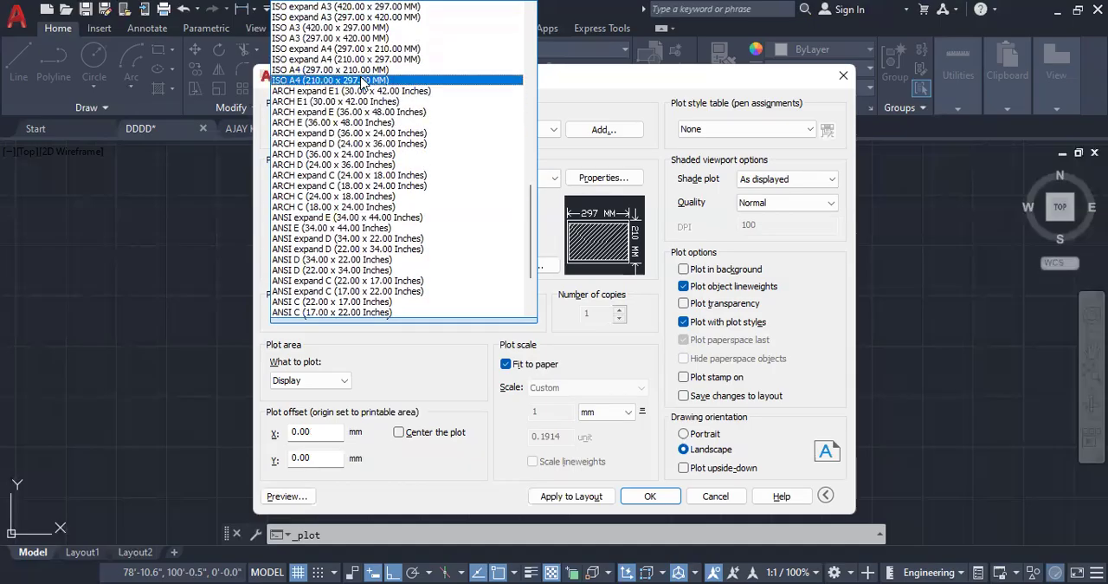
left_click(362, 81)
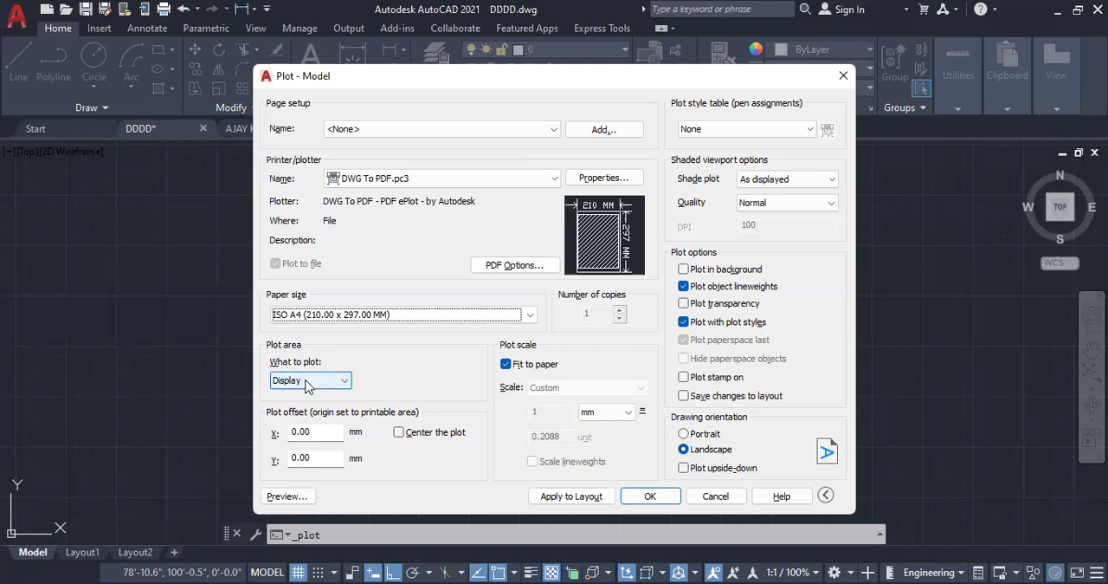
Step: Set the plot area to a window enclosing the whole ground floor plan with its road and title
left_click(310, 382)
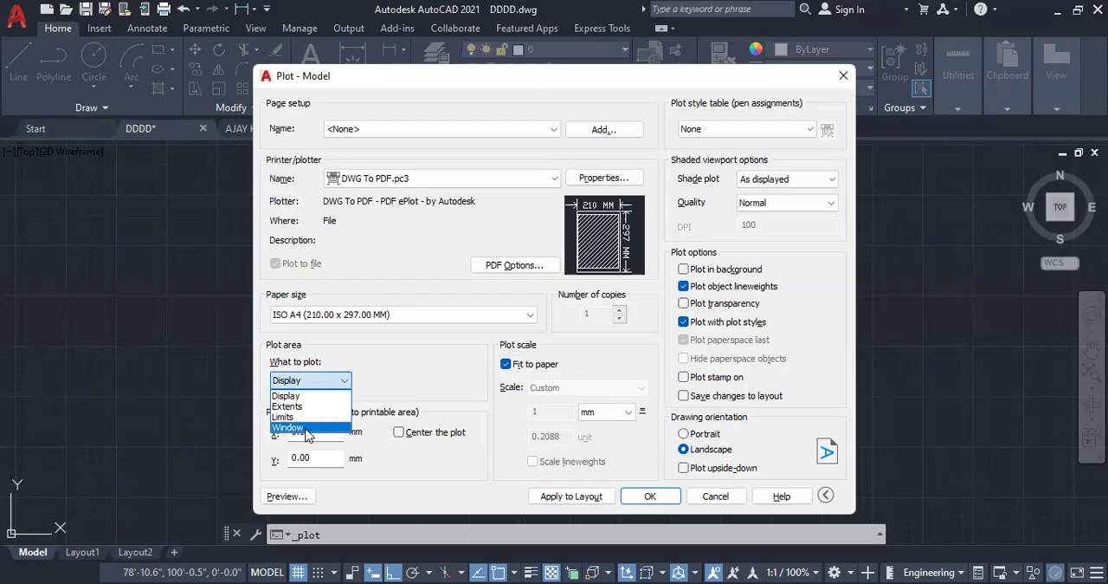
left_click(289, 427)
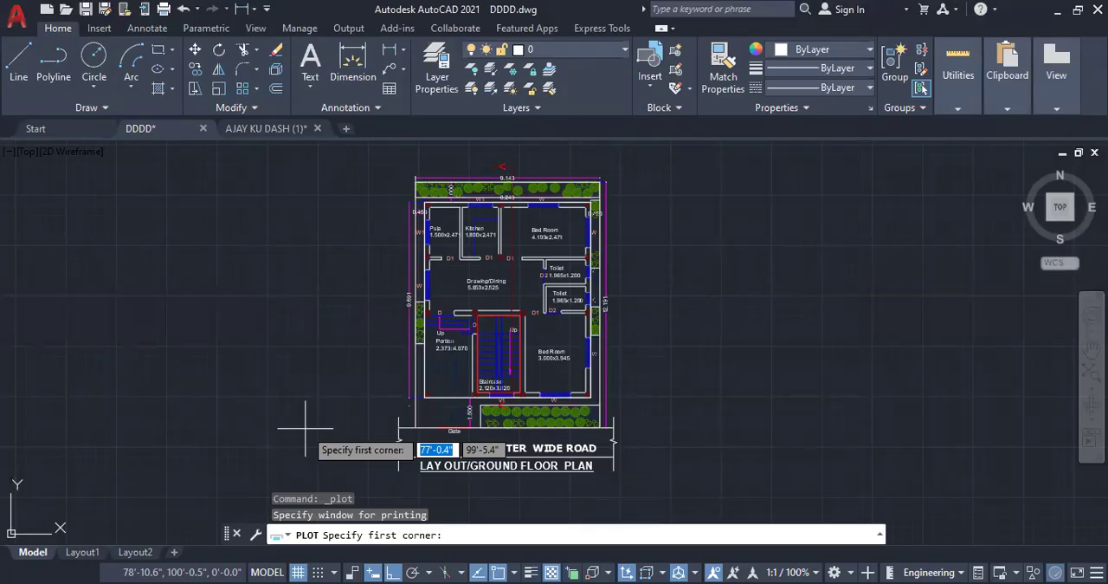
left_click(397, 170)
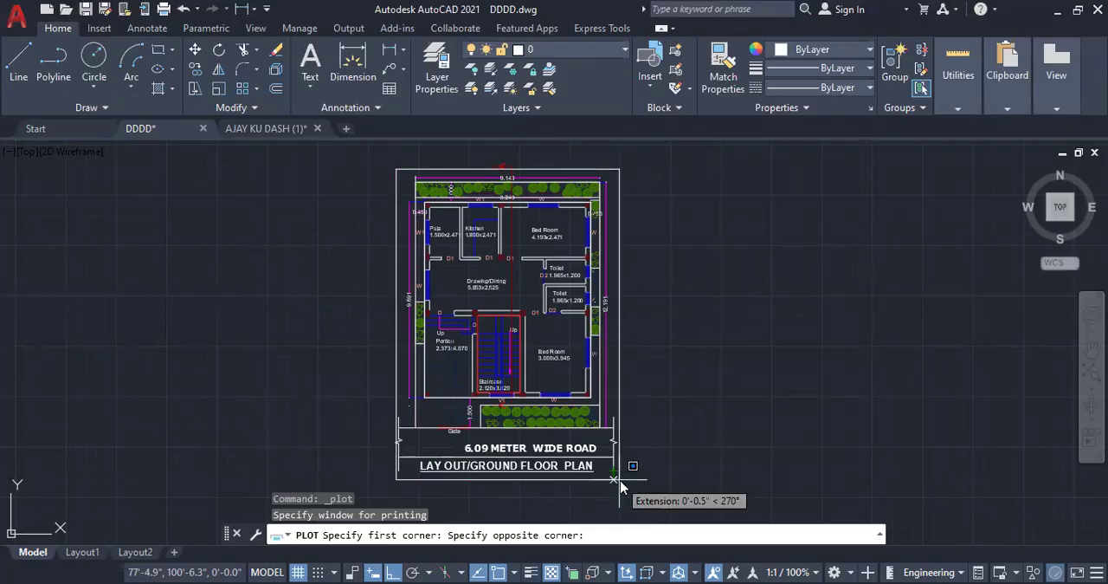
left_click(620, 486)
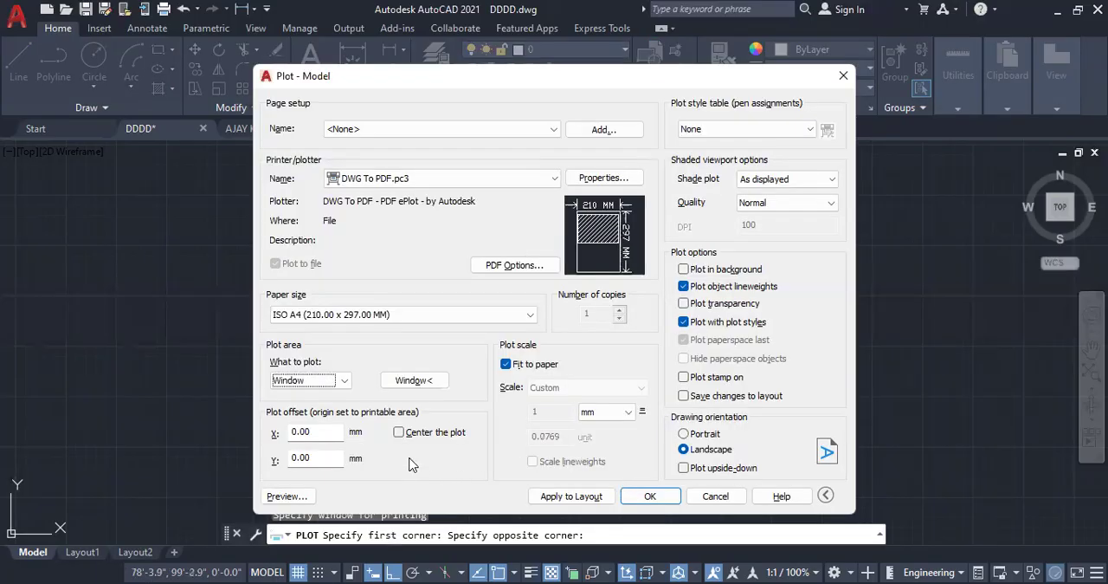
Step: Center the plot on the paper and set the drawing orientation to Portrait
mouse_move(623, 249)
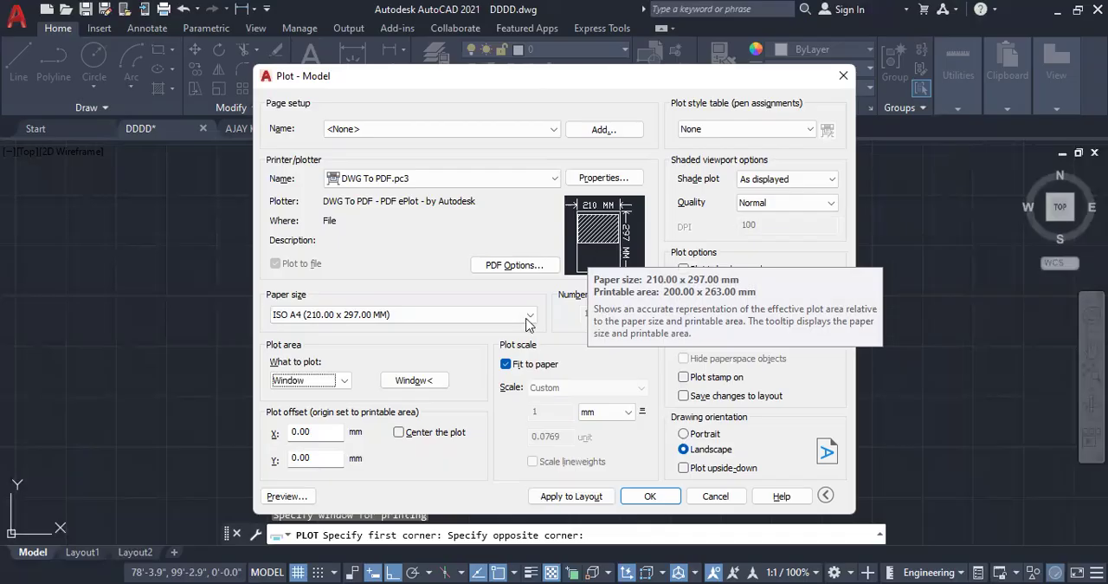
left_click(399, 432)
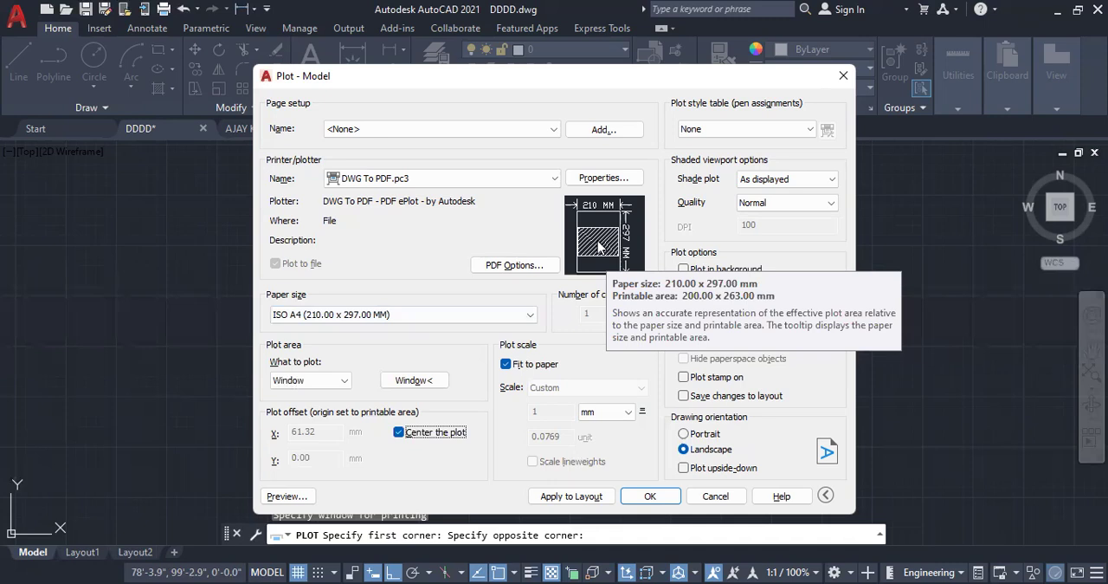
left_click(714, 437)
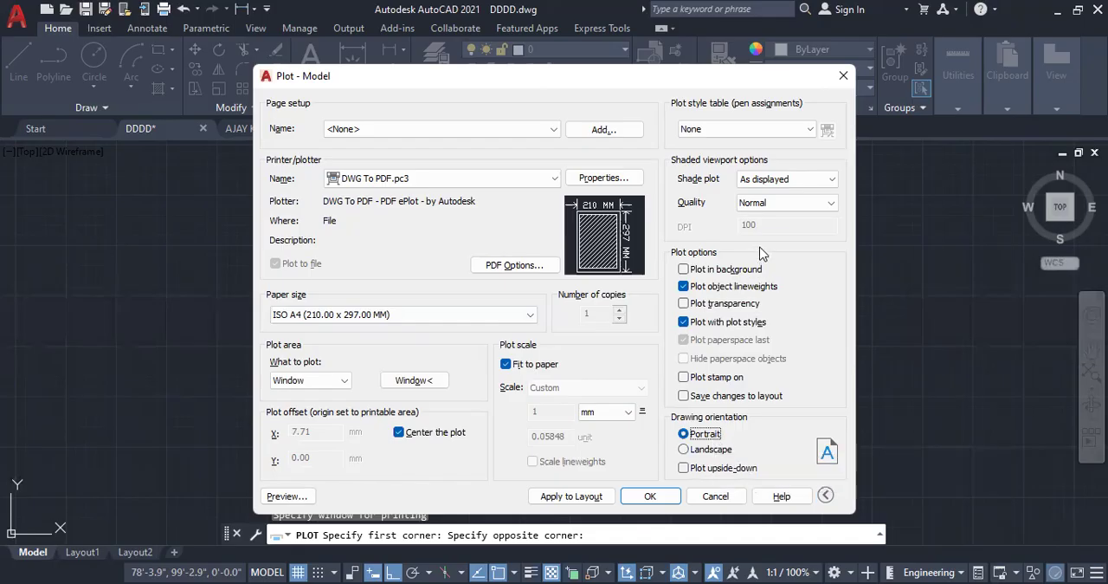
Step: Choose the monochrome.ctb plot style table and assign it to all layouts
left_click(763, 128)
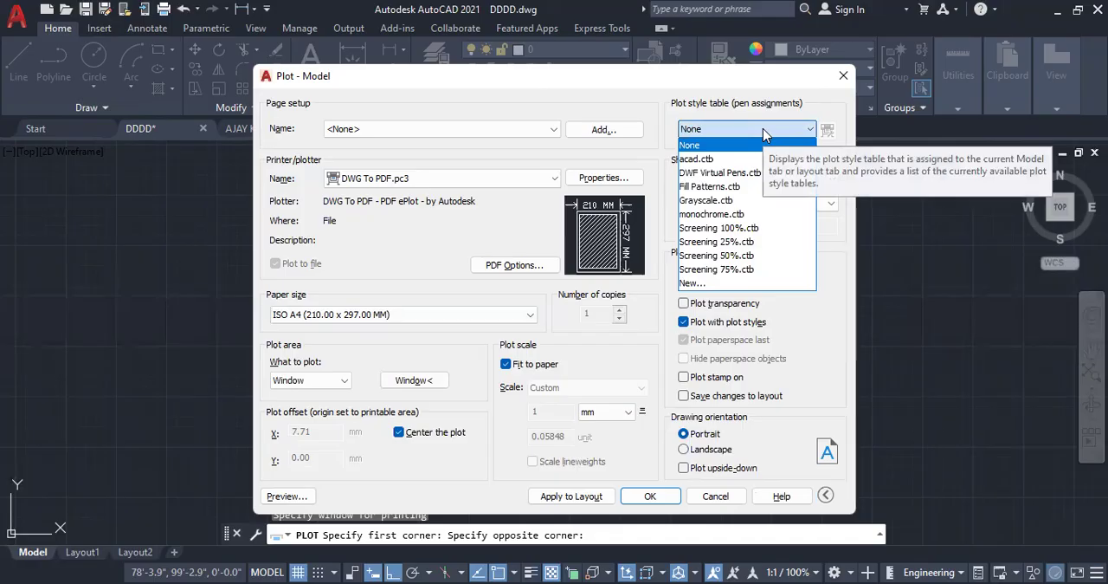
left_click(727, 215)
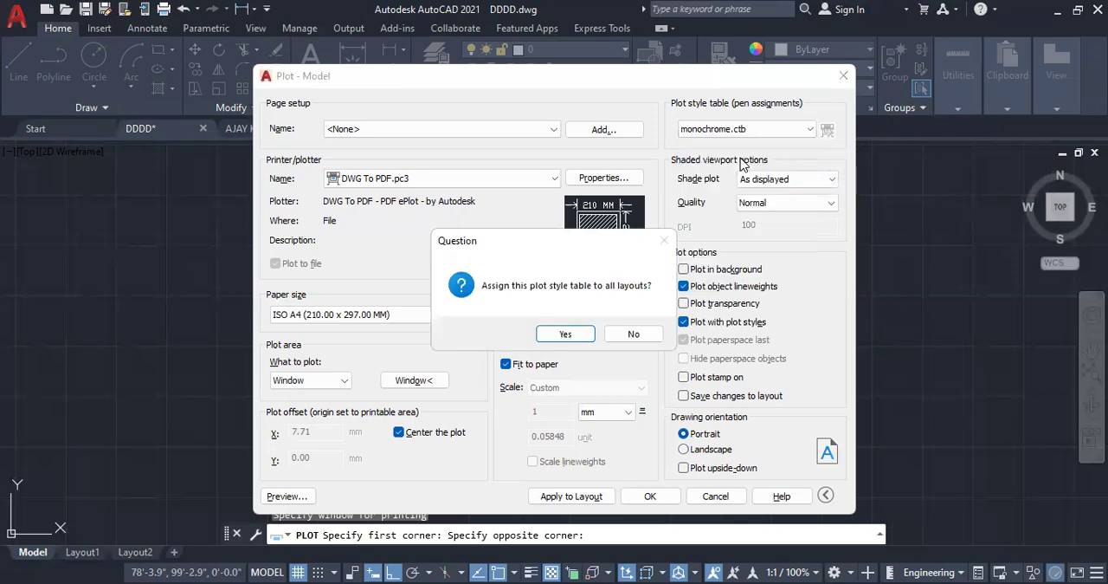
left_click(565, 334)
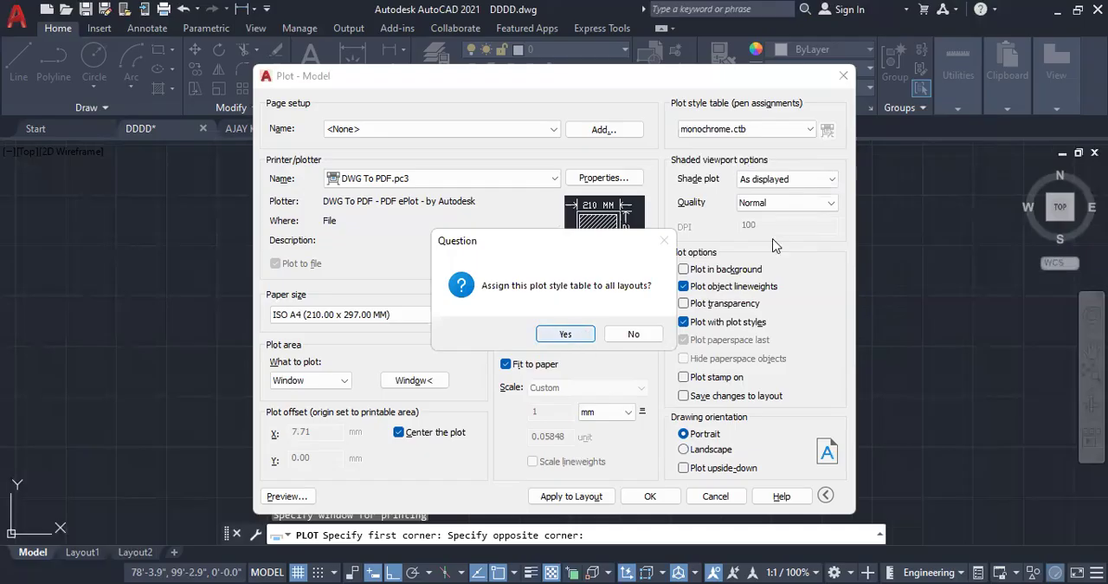